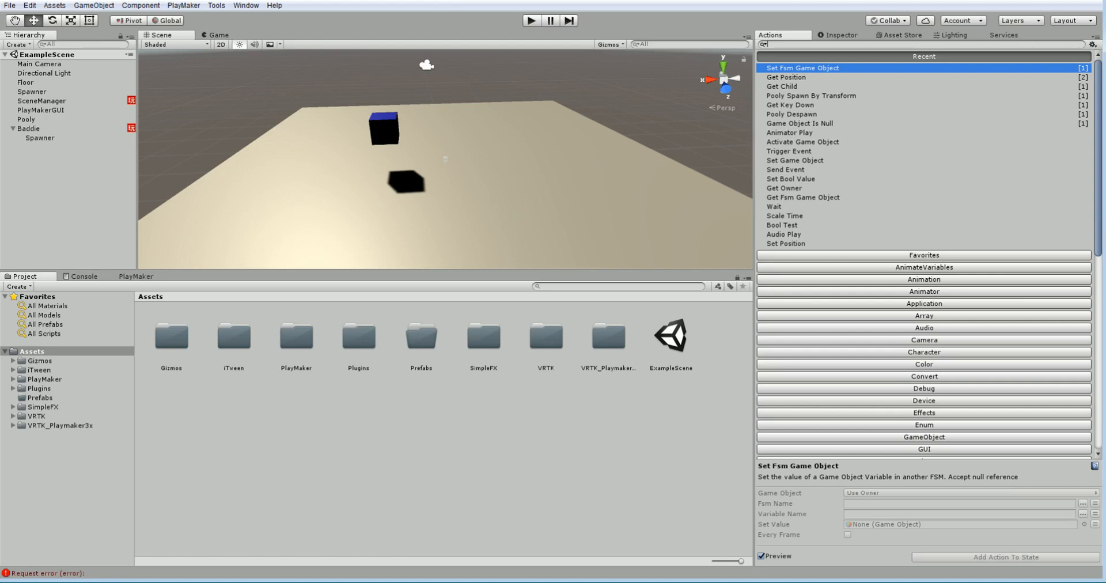
# Open the Pooly - Professional Pooling System page in the Asset Store and review its description and features.
pyautogui.click(831, 35)
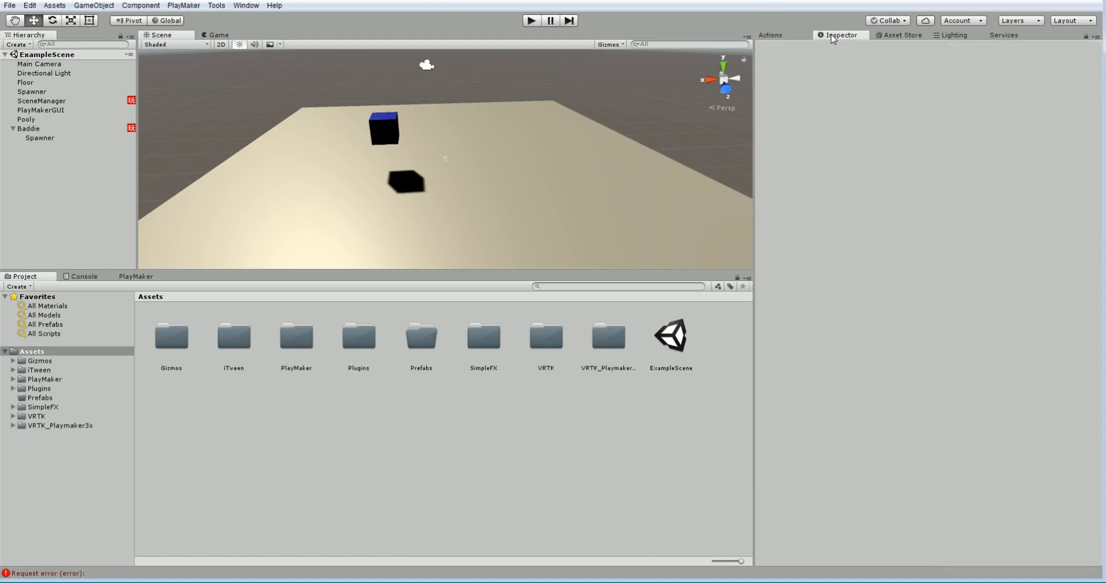
pyautogui.click(889, 35)
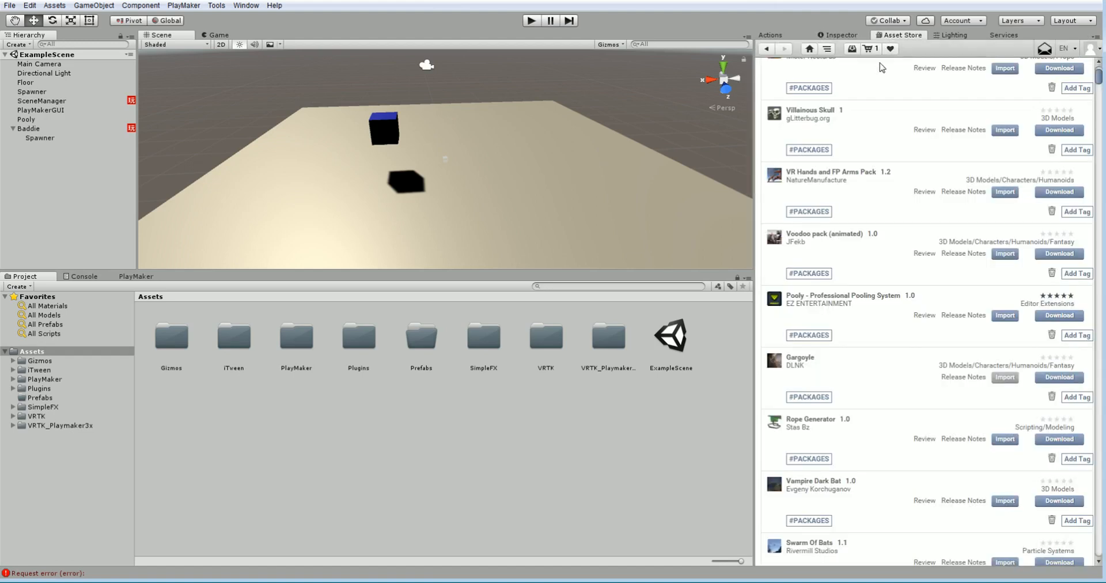
pyautogui.click(840, 295)
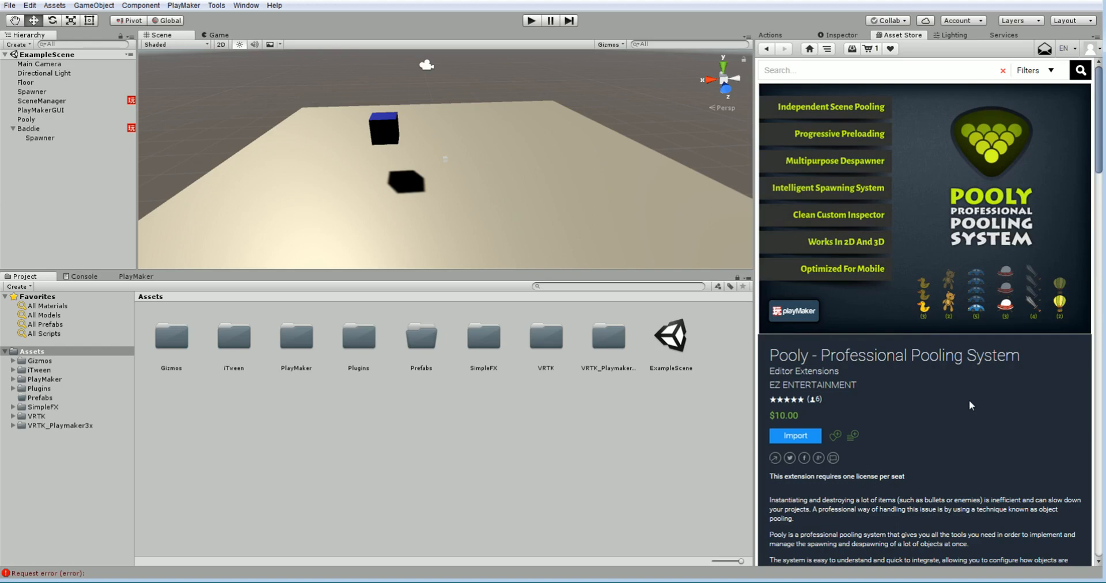
pyautogui.scroll(-3, 948, 430)
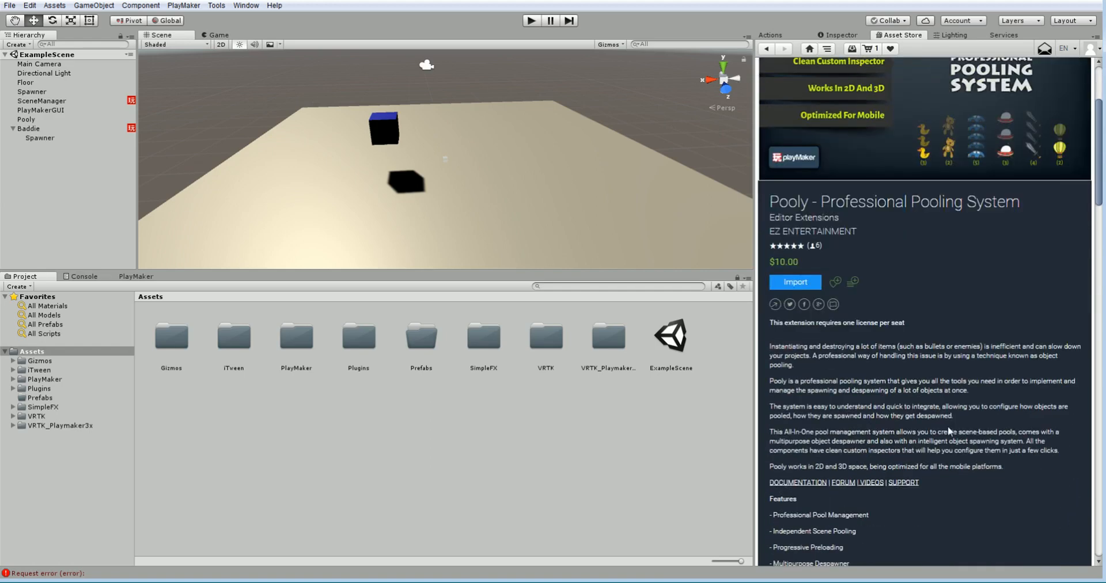
pyautogui.scroll(3, 949, 431)
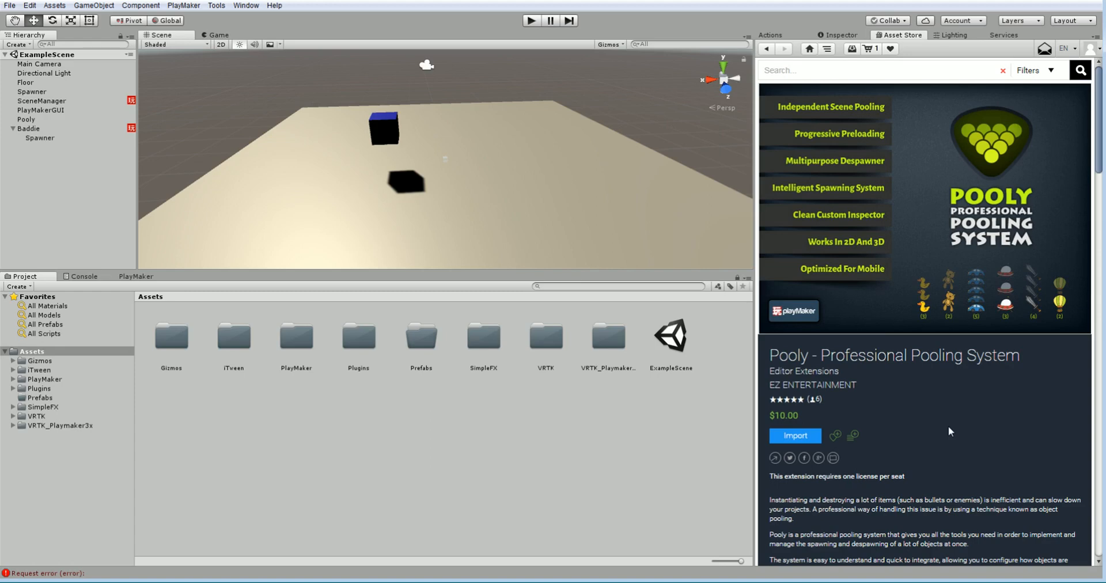
# Create a new scene asset named Scene1 in the Assets folder and open it.
pyautogui.rightClick(270, 422)
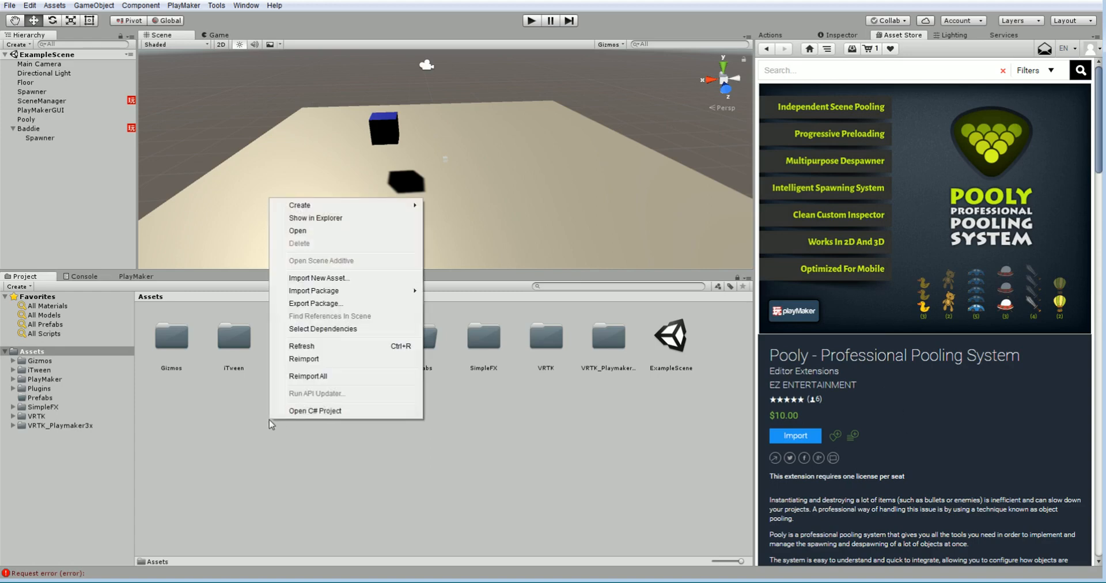
pyautogui.moveTo(389, 207)
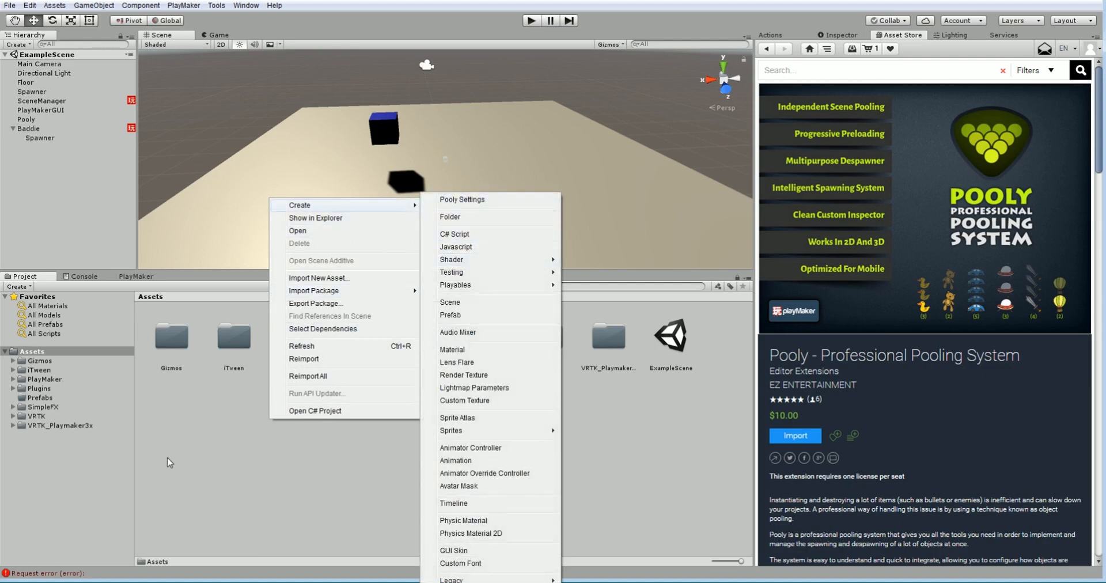
pyautogui.rightClick(219, 443)
pyautogui.moveTo(334, 228)
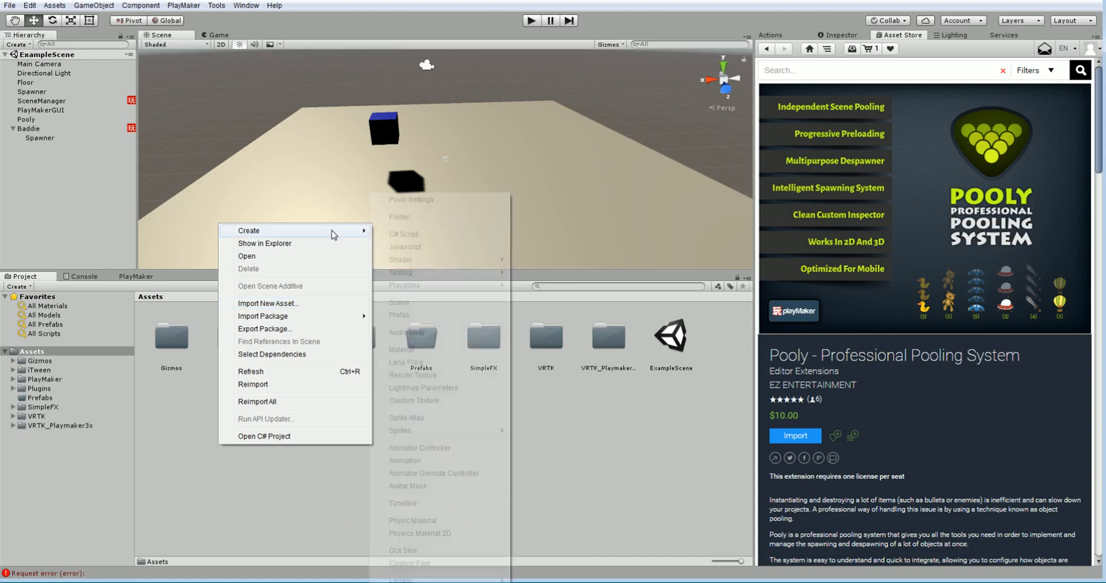
pyautogui.click(475, 300)
pyautogui.write('Scene1')
pyautogui.press('Return')
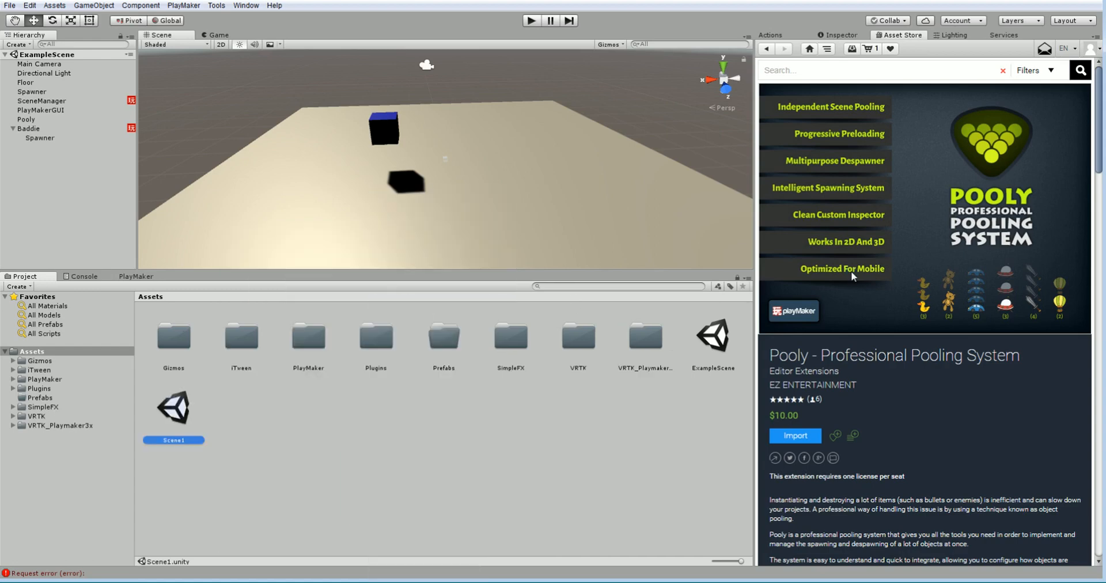
pyautogui.press('Return')
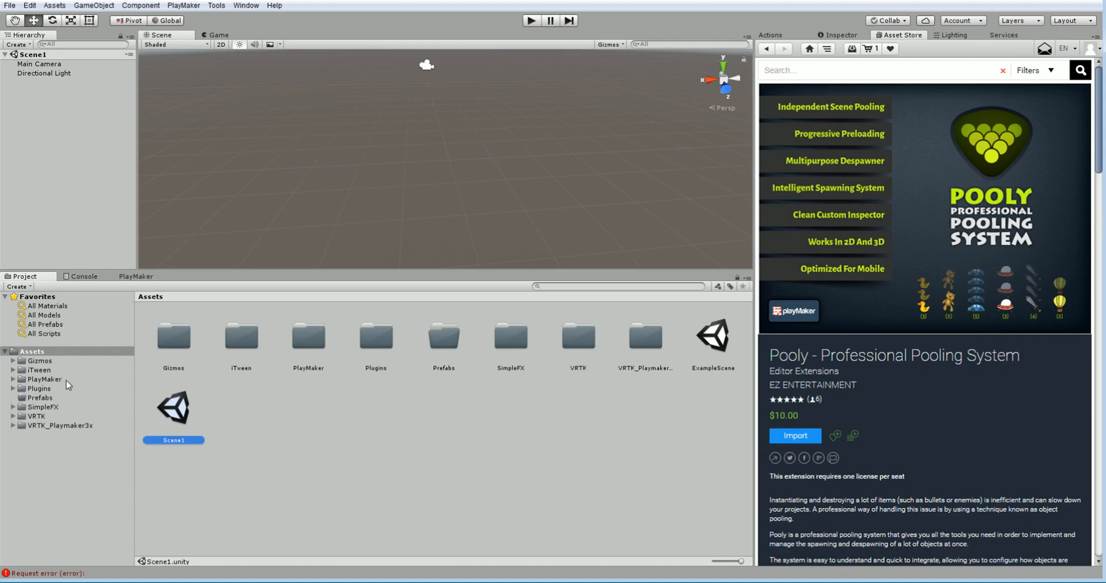
# Locate the PoolyPlayMakerActions package in the Plugins/Ez/Pooly/PlayMaker folder.
pyautogui.click(13, 389)
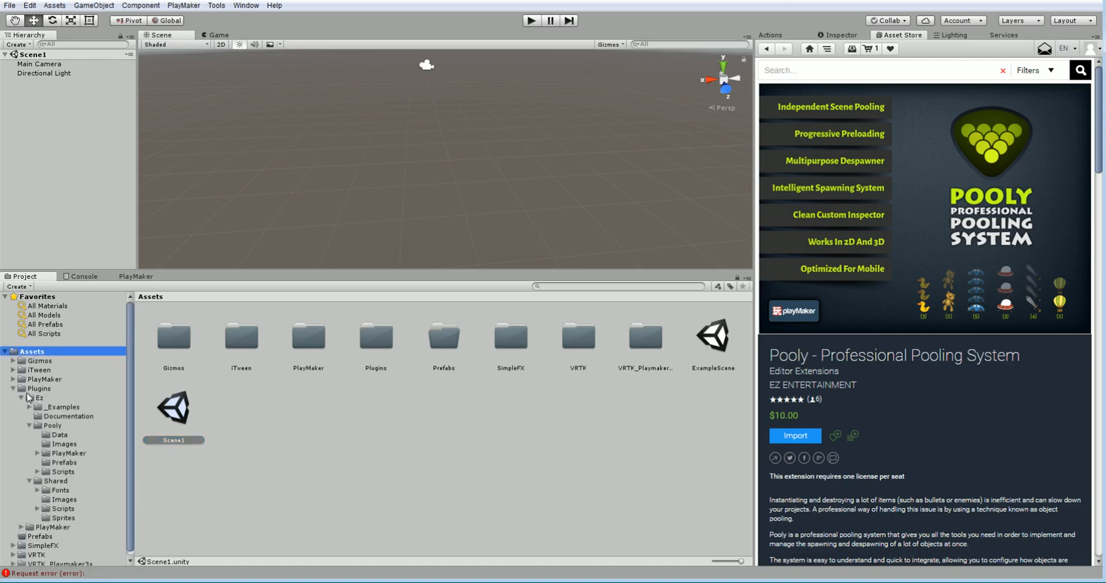
pyautogui.click(36, 399)
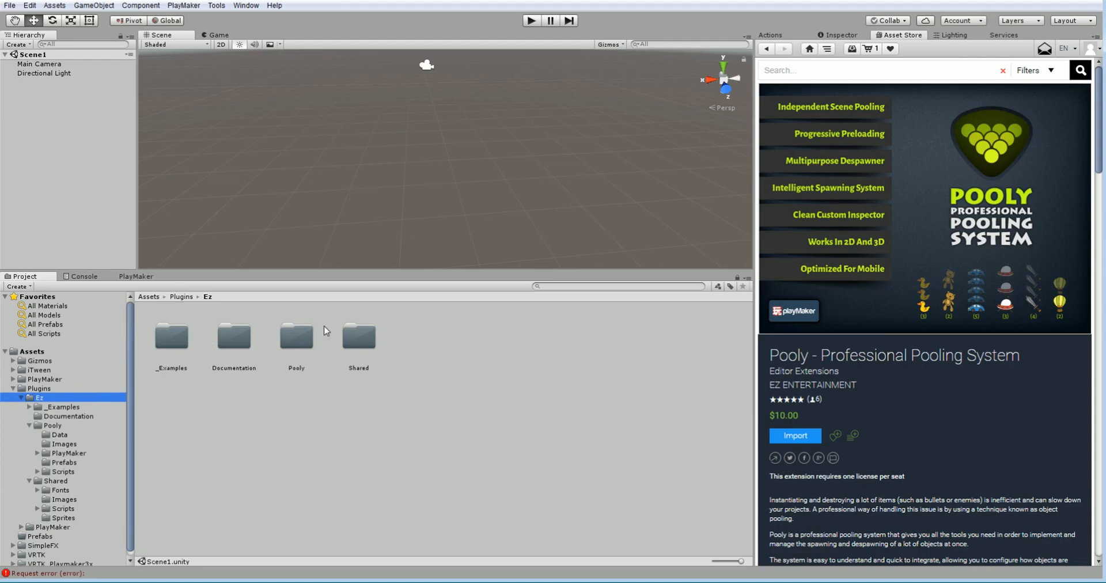
pyautogui.doubleClick(307, 348)
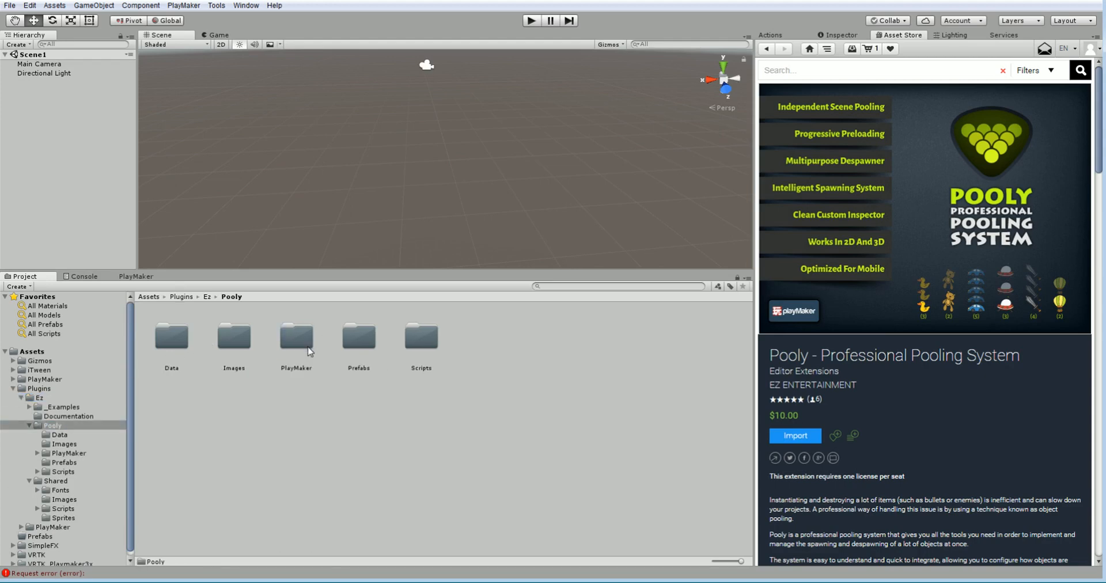
pyautogui.doubleClick(310, 350)
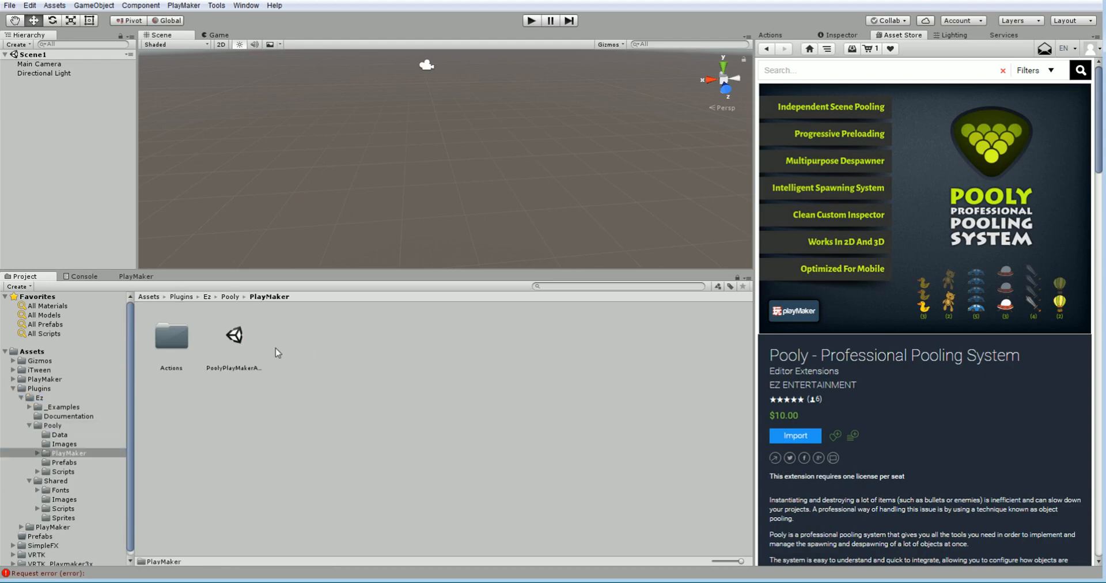
pyautogui.click(243, 341)
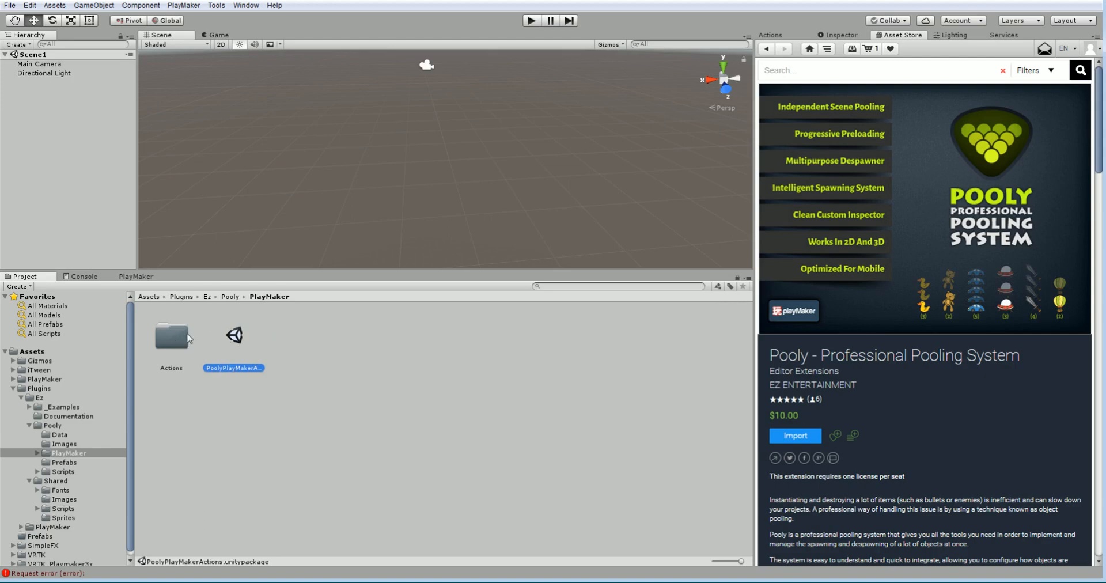
# Search the PlayMaker actions for "pool" to review the available Pooly actions.
pyautogui.click(774, 36)
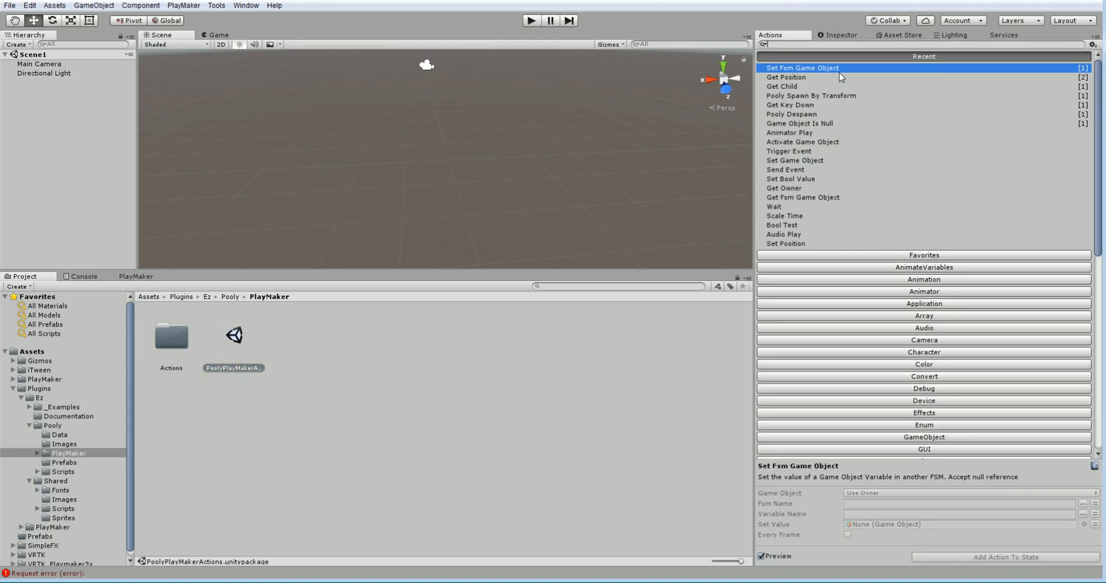
pyautogui.write('pool')
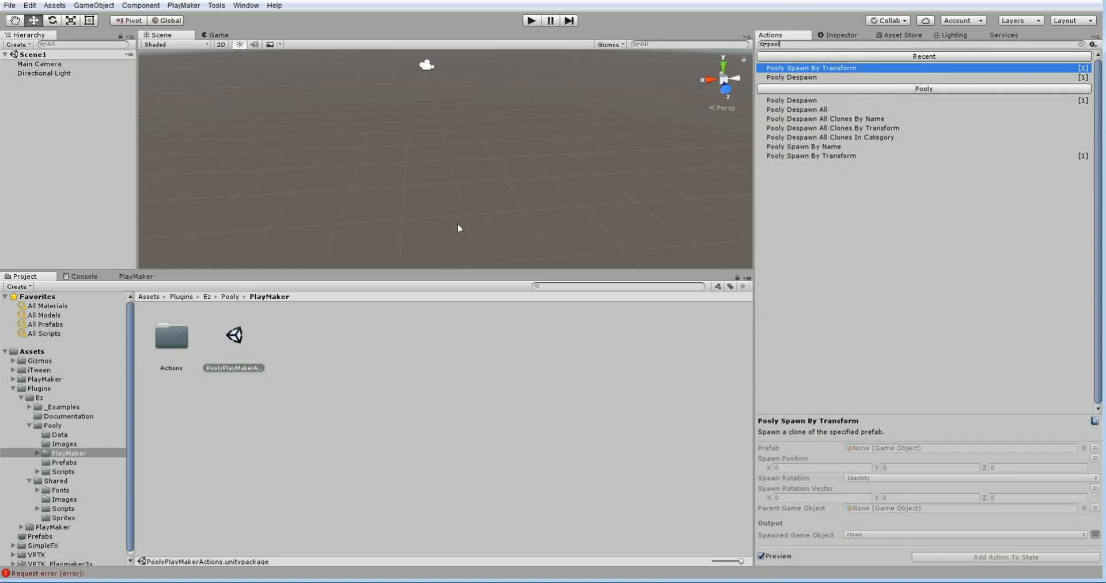
pyautogui.click(373, 205)
# Add a 3D cube to Scene1.
pyautogui.keyDown('alt'); pyautogui.moveTo(390, 182); pyautogui.dragTo(407, 151); pyautogui.keyUp('alt')
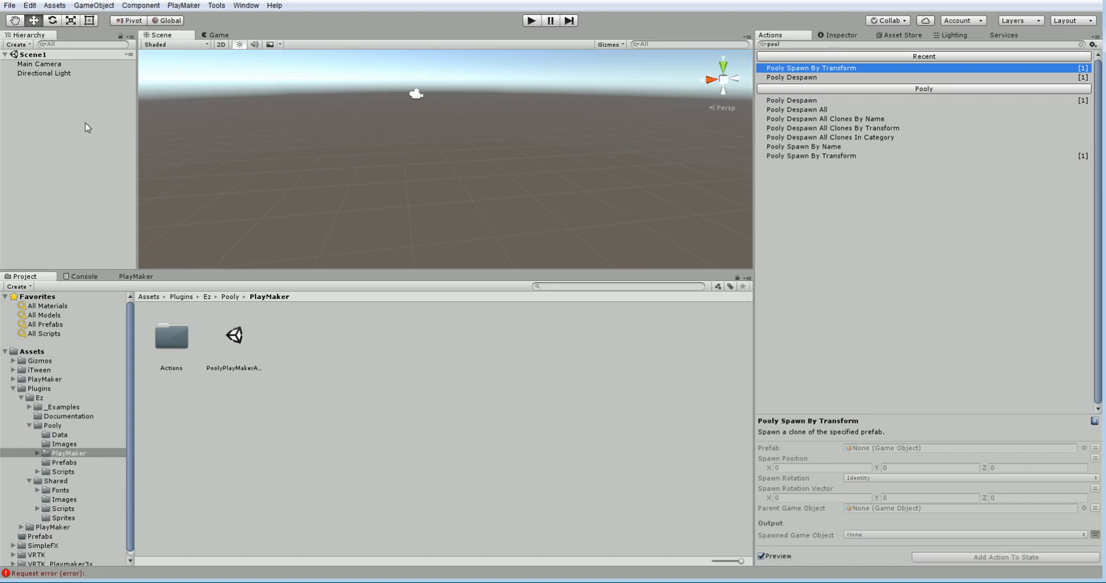
pyautogui.rightClick(50, 110)
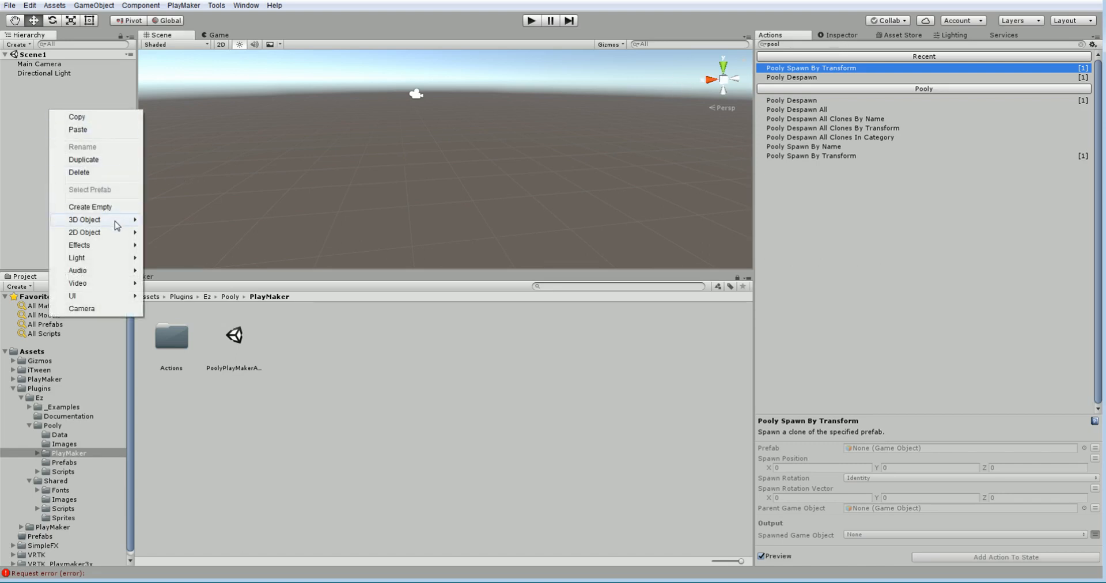
pyautogui.moveTo(117, 220)
pyautogui.click(163, 220)
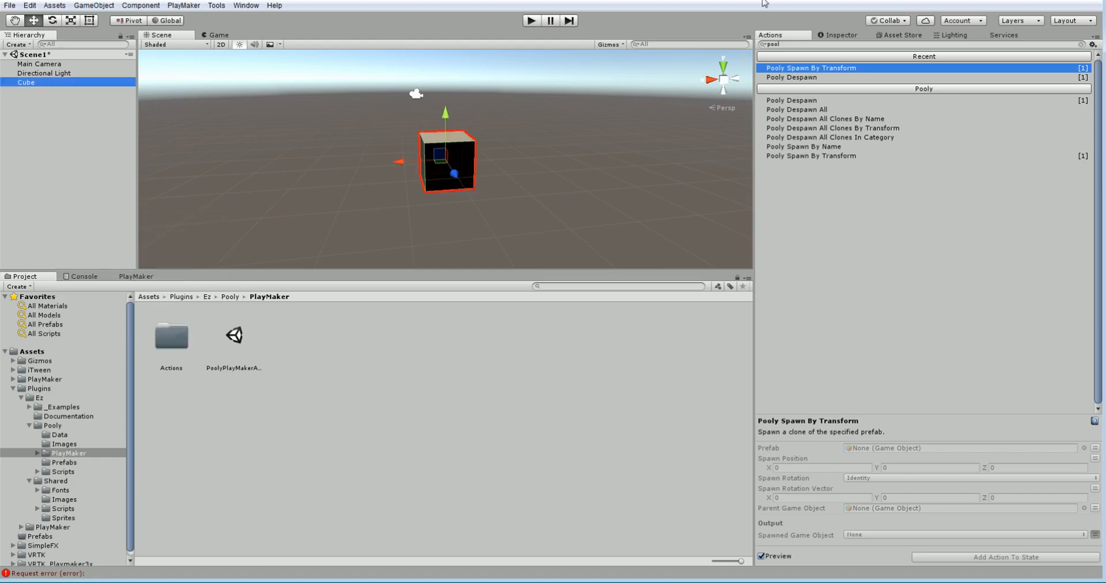
# Set the cube's scale to X 10, Y 0.1 and Z 10 to form a flat floor.
pyautogui.click(844, 36)
pyautogui.click(926, 103)
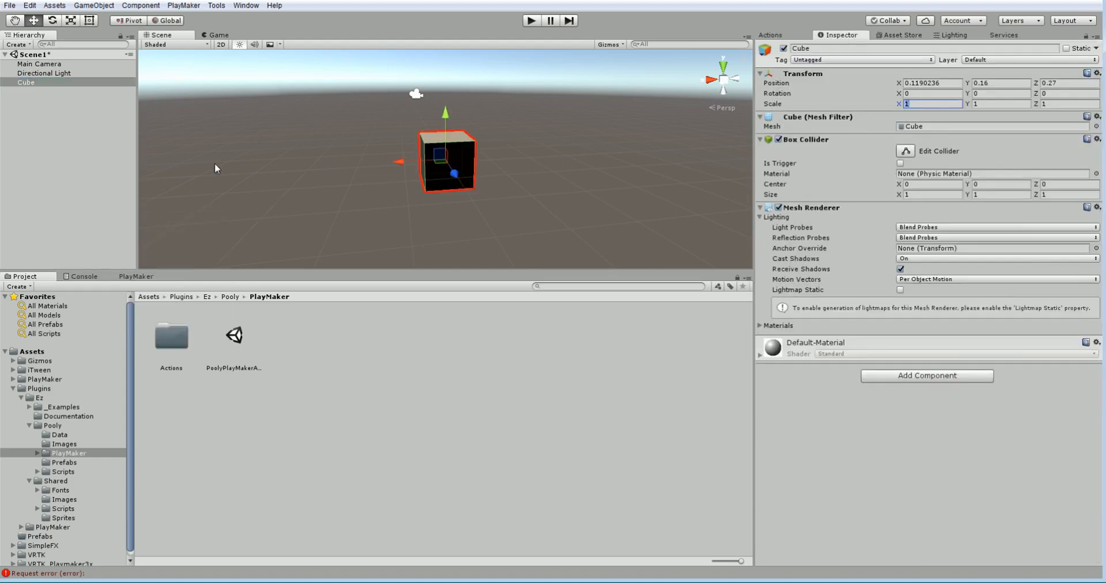
pyautogui.write('10')
pyautogui.press('Tab')
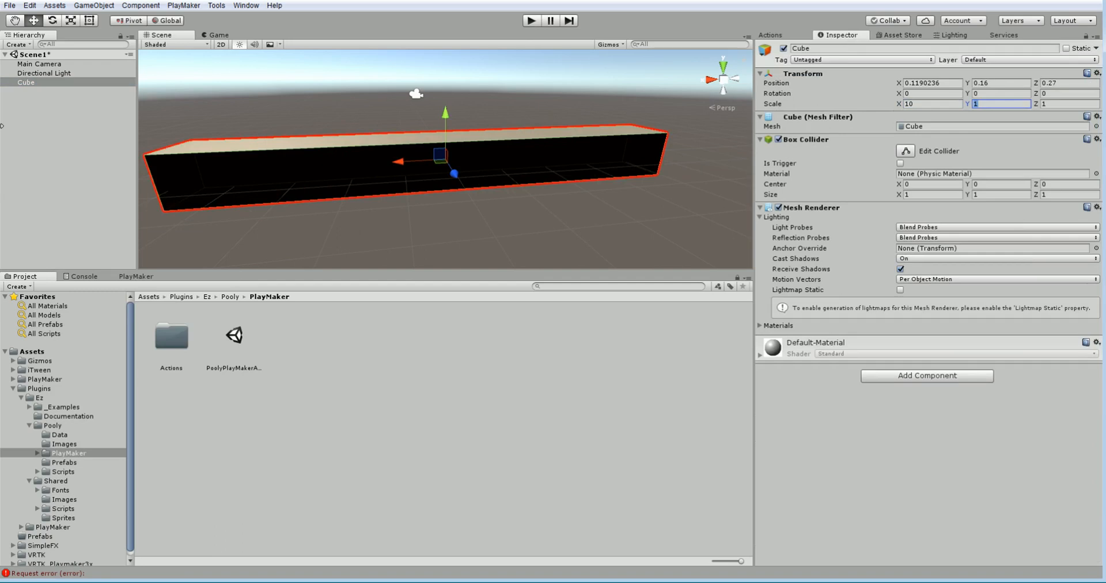
pyautogui.write('0.1')
pyautogui.press('Tab')
pyautogui.write('10')
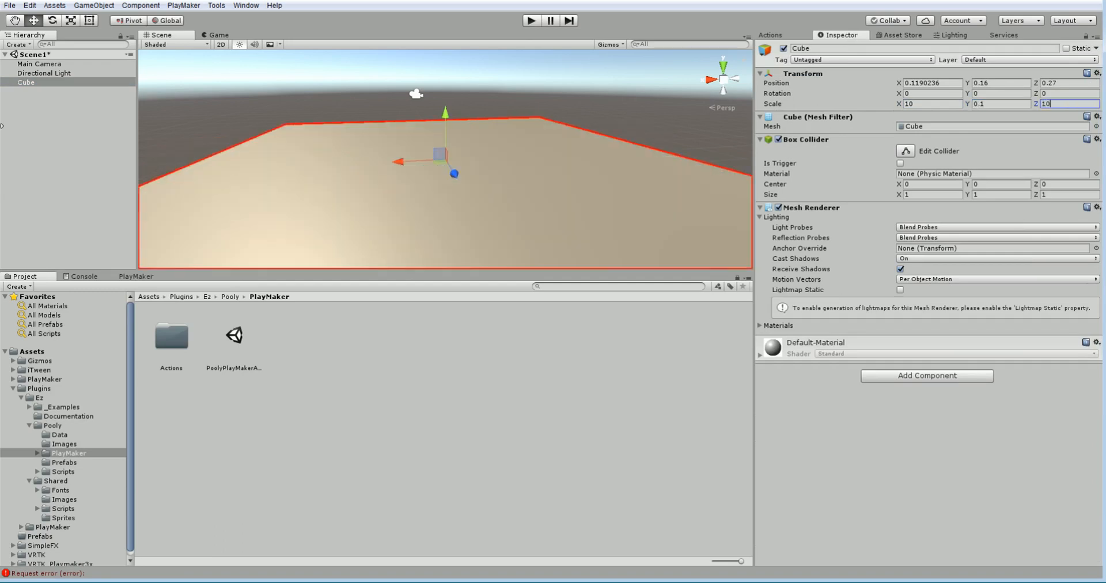
# Find the Green material among all project materials and apply it to the flattened cube.
pyautogui.keyDown('alt'); pyautogui.moveTo(402, 124); pyautogui.dragTo(400, 197); pyautogui.keyUp('alt')
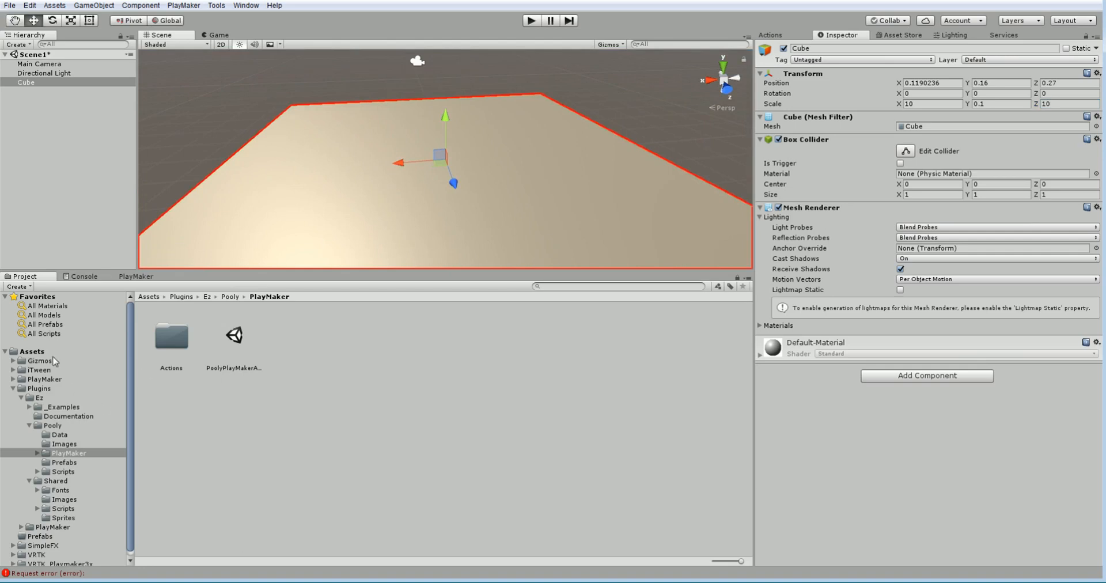
pyautogui.click(50, 307)
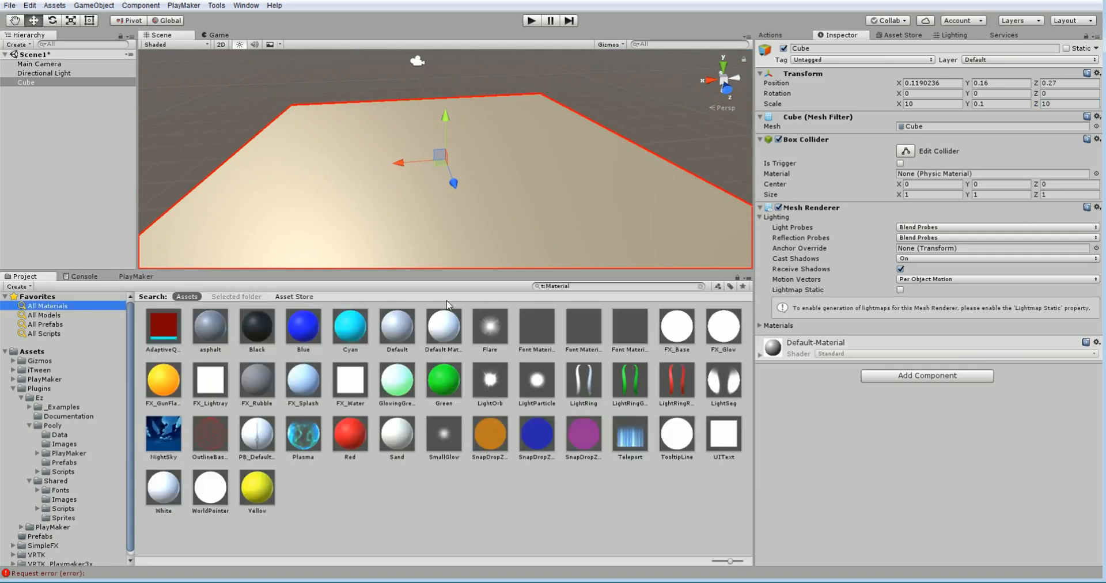
pyautogui.click(13, 389)
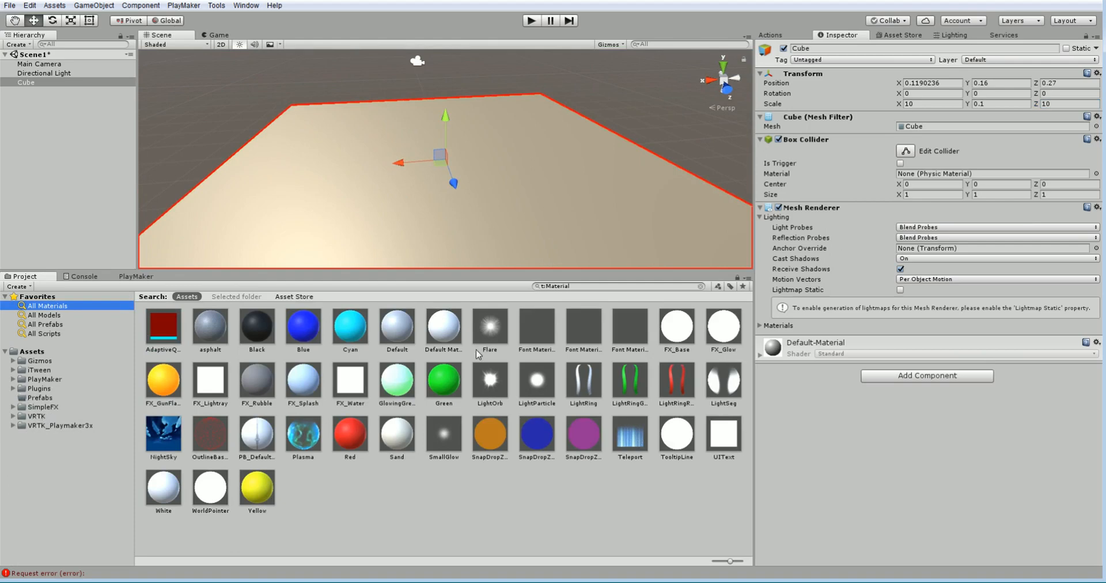
pyautogui.moveTo(443, 379); pyautogui.dragTo(485, 171)
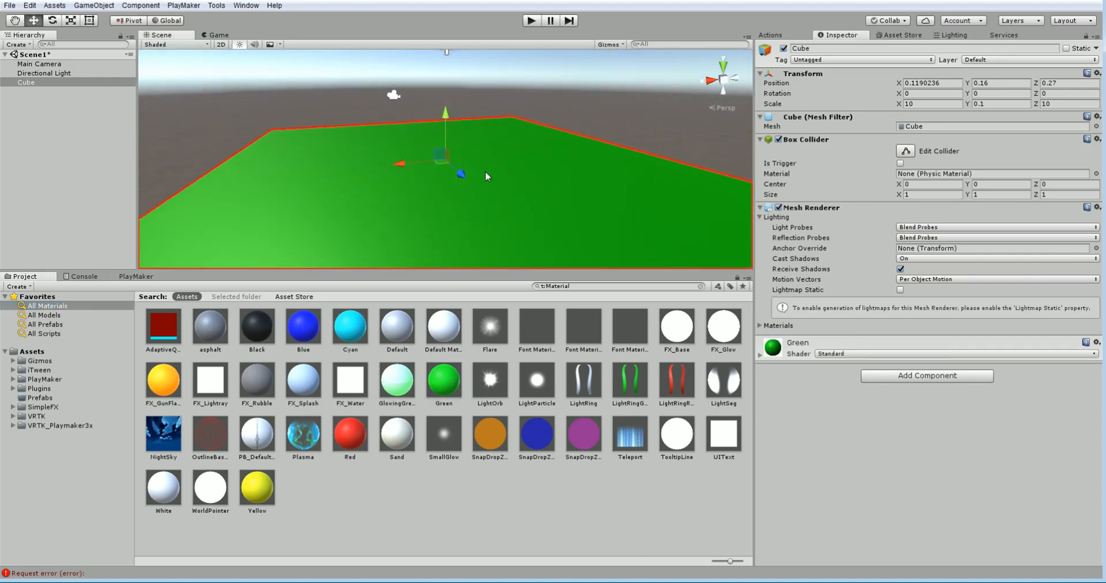
# Rename the green cube as Floor and deselect it.
pyautogui.click(821, 47)
pyautogui.write('Floor')
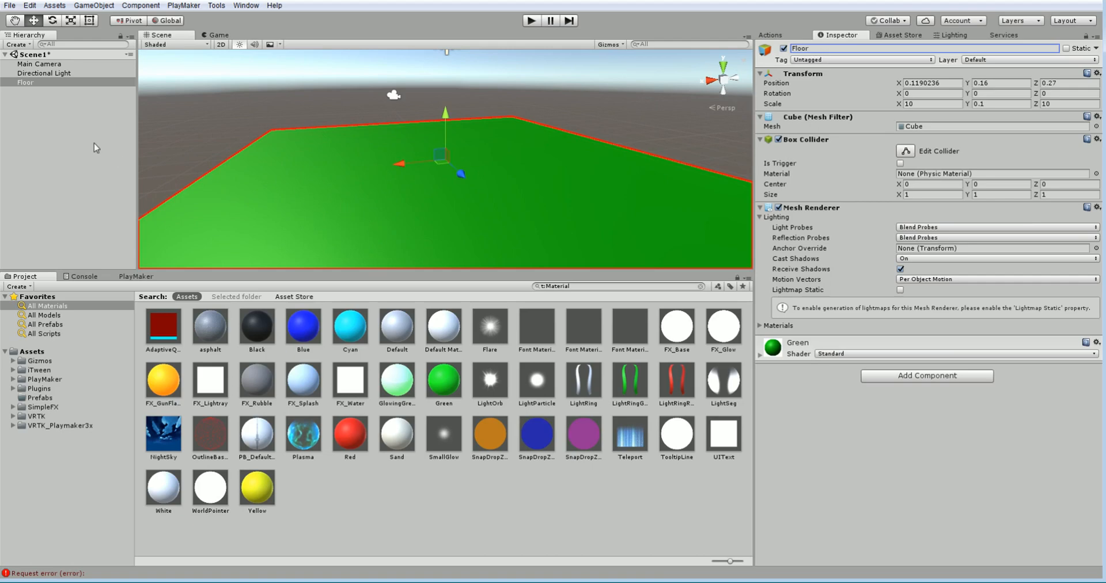
pyautogui.click(35, 109)
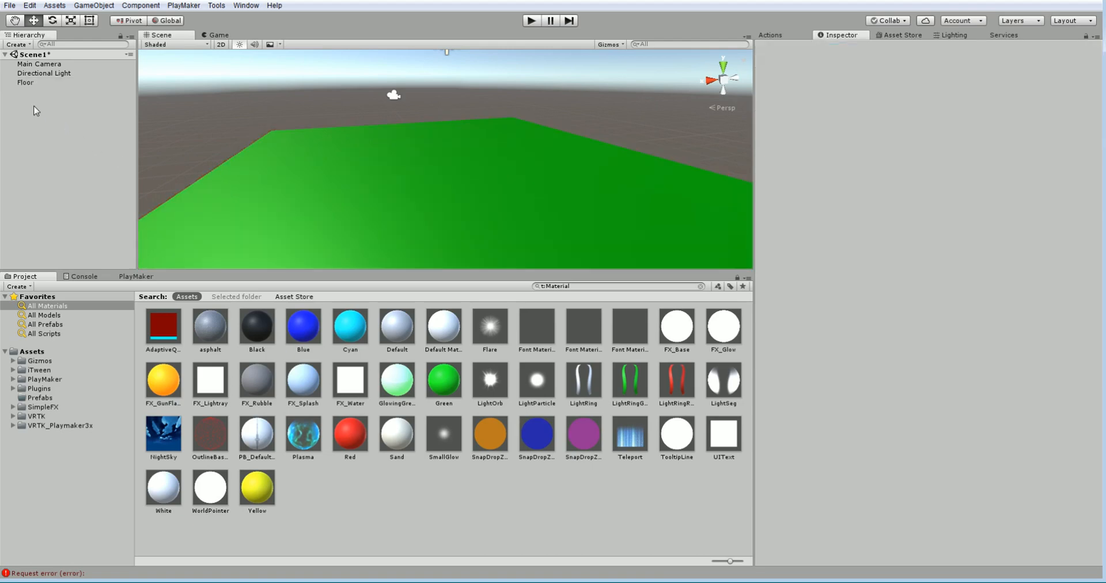
# Create an empty game object in the scene and name it GameManager.
pyautogui.rightClick(30, 99)
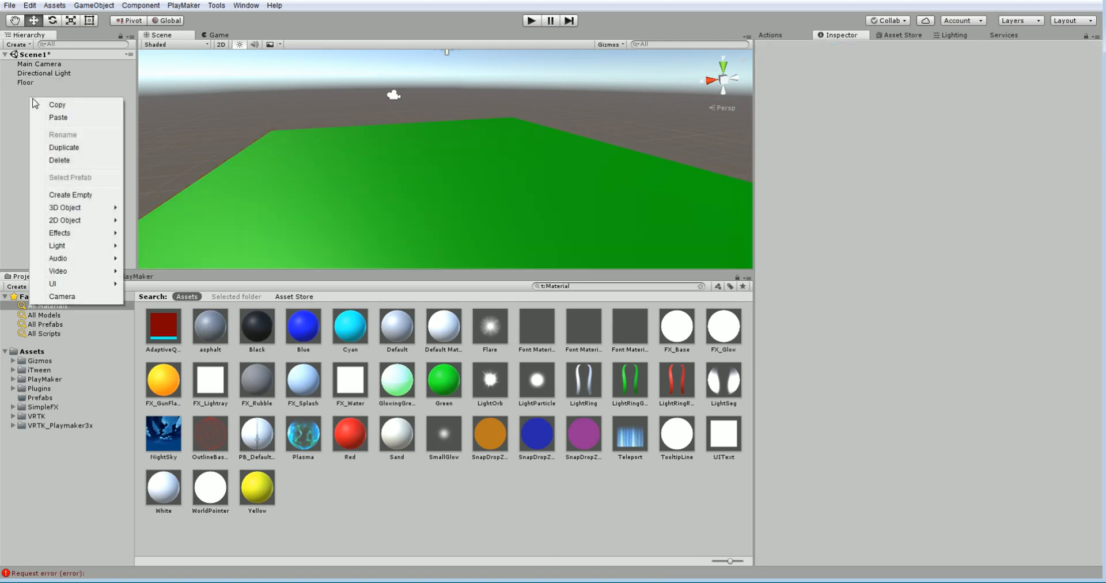
pyautogui.click(71, 195)
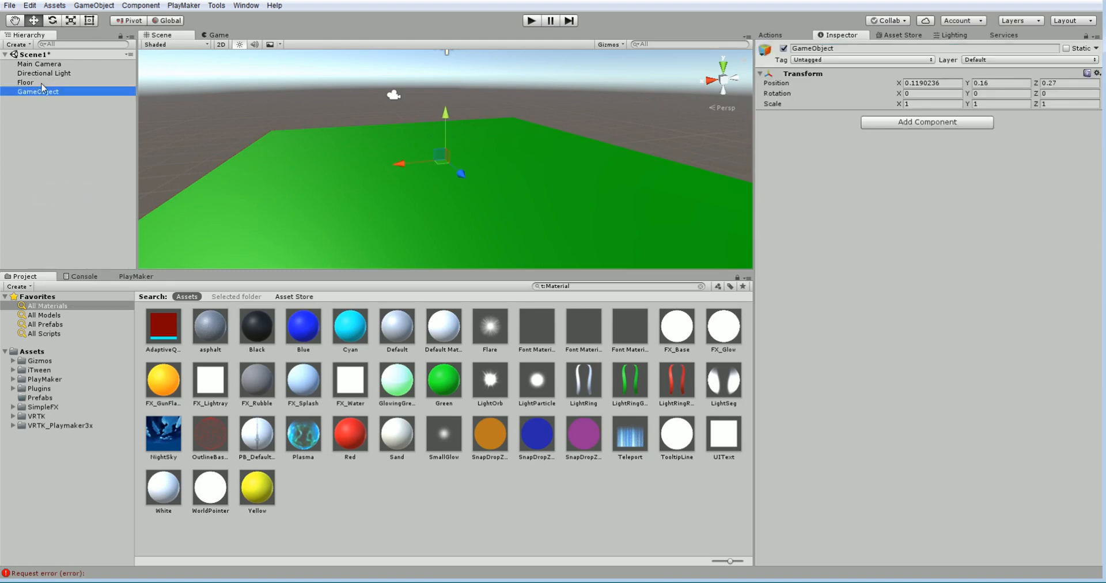
pyautogui.click(835, 48)
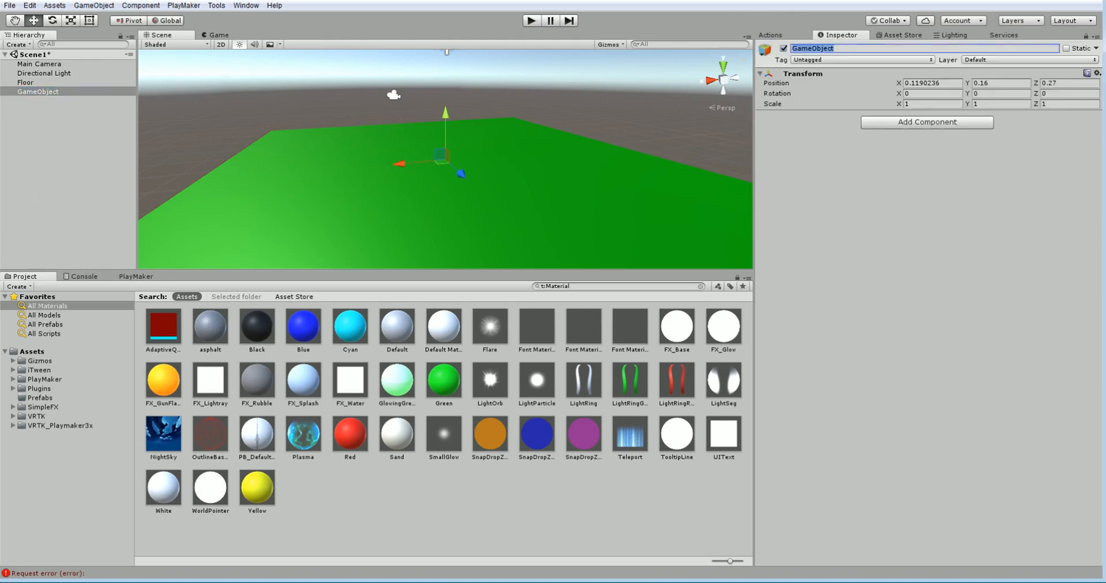
pyautogui.write('GameManager')
pyautogui.press('Return')
# Set the GameManager object's position to 0 on X, Y and Z.
pyautogui.click(936, 83)
pyautogui.write('0')
pyautogui.press('Tab')
pyautogui.write('0')
pyautogui.press('Tab')
pyautogui.write('0')
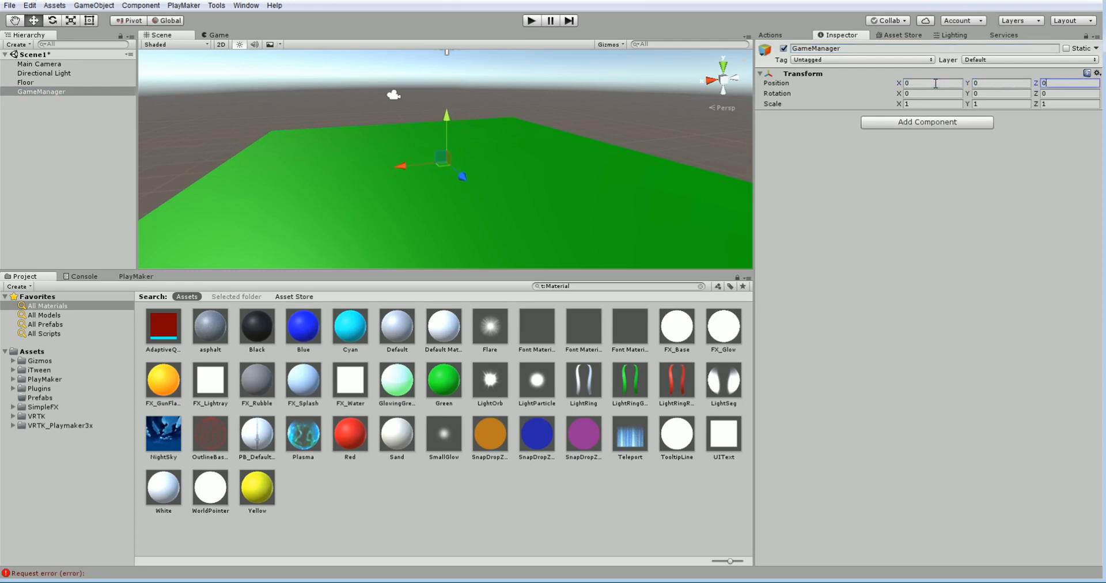
# Add a PlayMaker FSM component to the GameManager object and name it spawner.
pyautogui.click(962, 123)
pyautogui.click(920, 179)
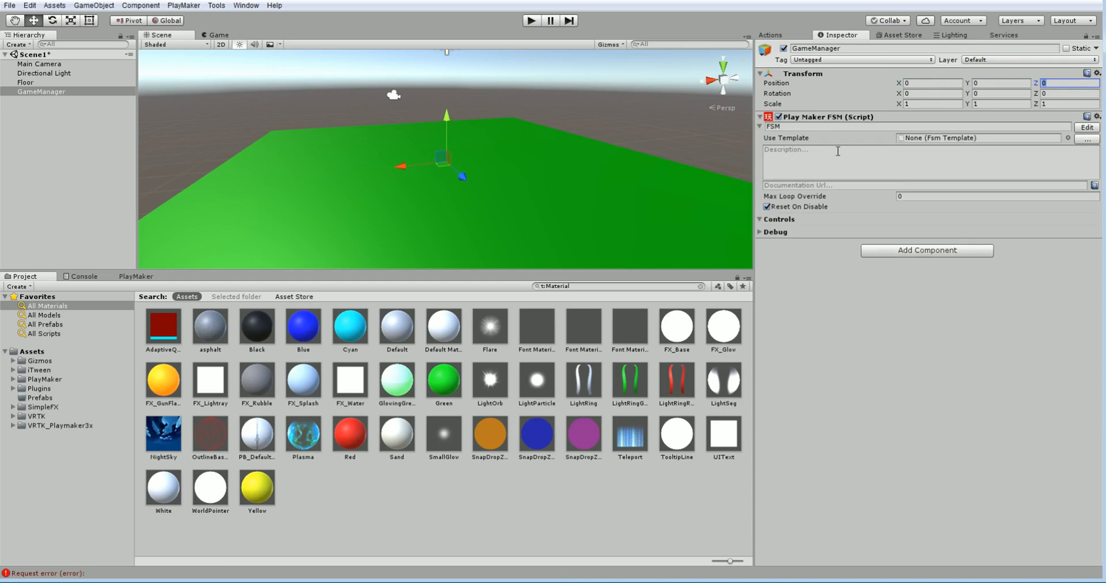
pyautogui.click(790, 124)
pyautogui.write('spw')
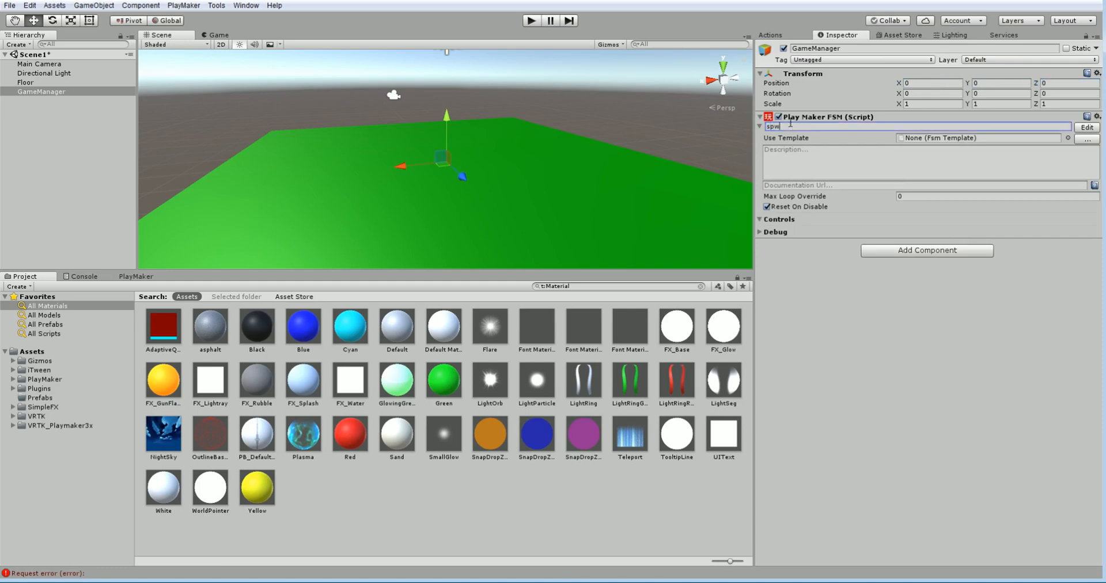
pyautogui.press('BackSpace')
pyautogui.write('awner')
# Add a second PlayMaker FSM component to the GameManager object and name it despawner.
pyautogui.click(915, 251)
pyautogui.press('Escape')
pyautogui.click(824, 254)
pyautogui.write('despawmn')
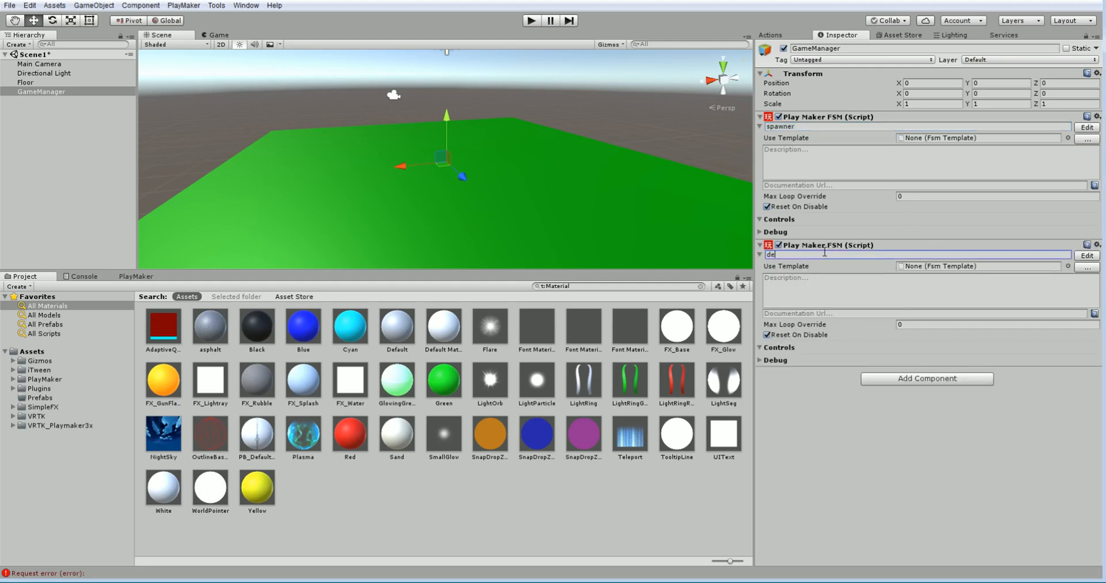
pyautogui.press('BackSpace')
pyautogui.press('BackSpace')
pyautogui.write('ner')
# Open the spawner FSM for editing and rename its start state as initialize.
pyautogui.click(1086, 127)
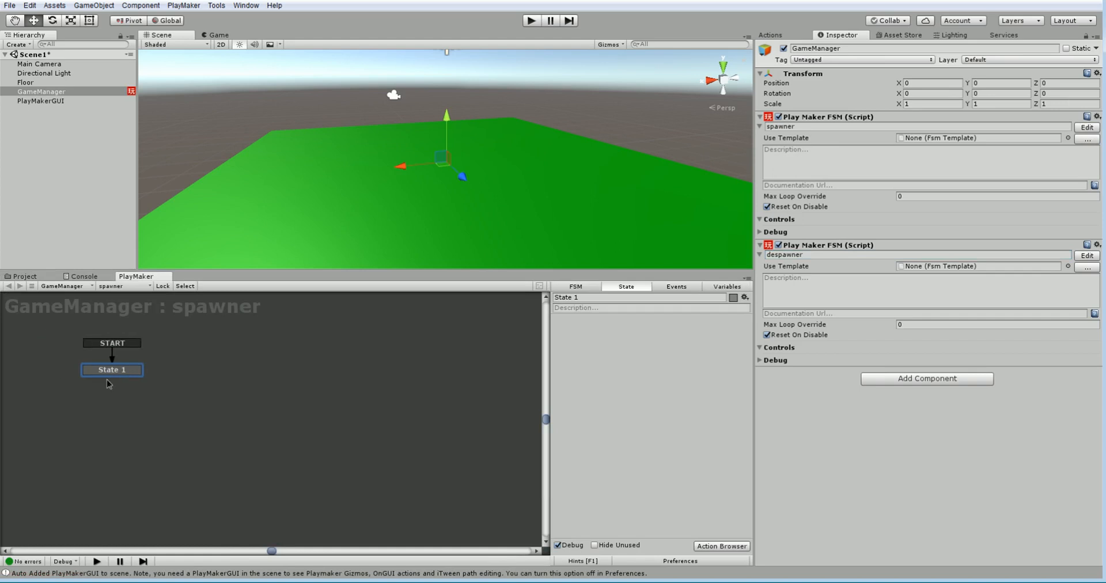
pyautogui.click(638, 296)
pyautogui.write('initialize')
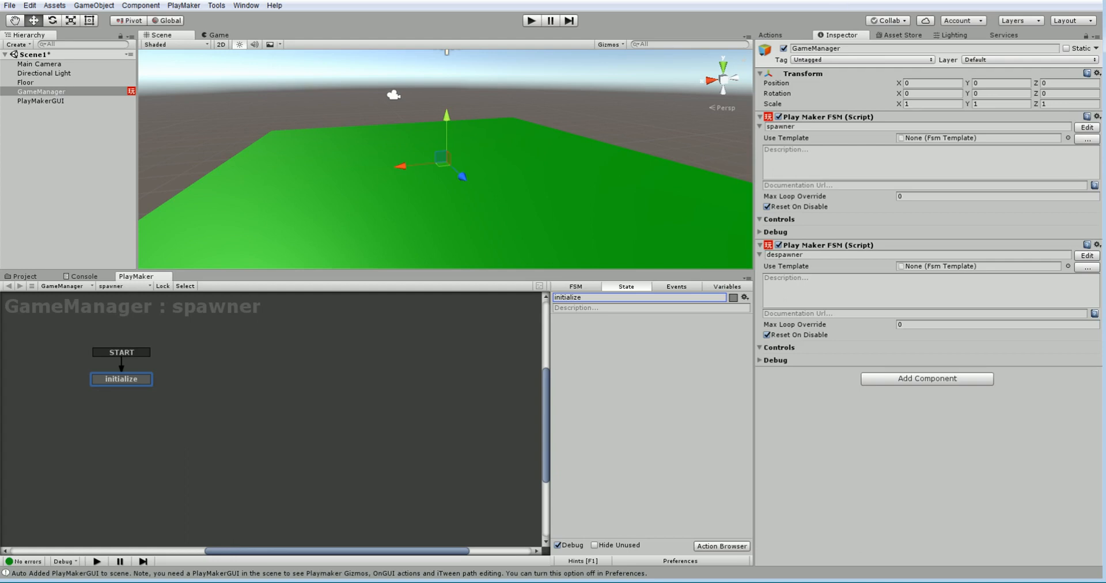
# Find the Get Owner action and add it to the initialize state of the spawner FSM.
pyautogui.click(771, 35)
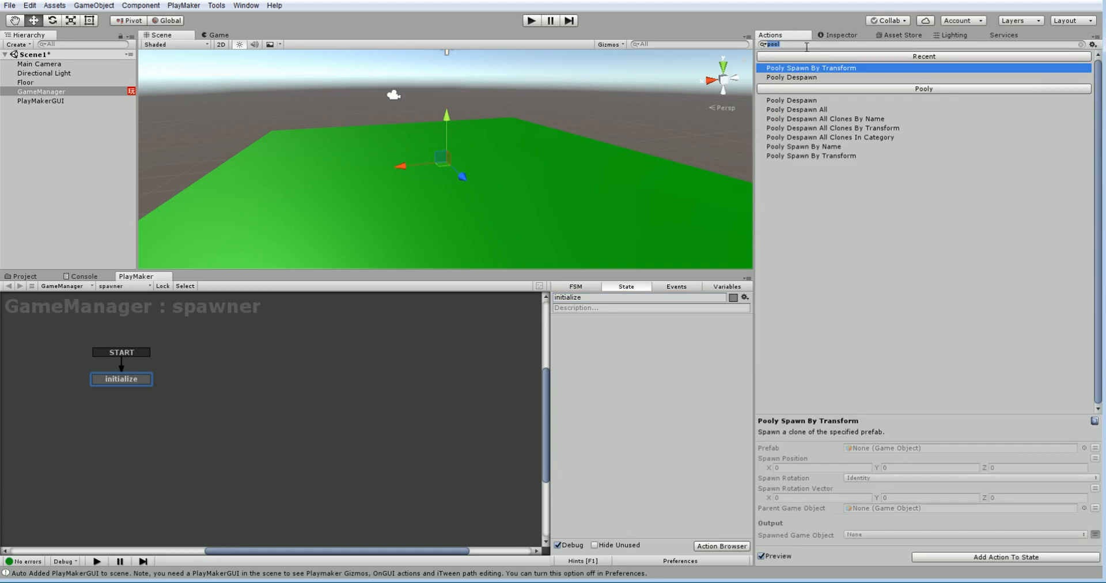
pyautogui.write('self')
pyautogui.press('BackSpace')
pyautogui.press('BackSpace')
pyautogui.press('BackSpace')
pyautogui.press('BackSpace')
pyautogui.write('owner')
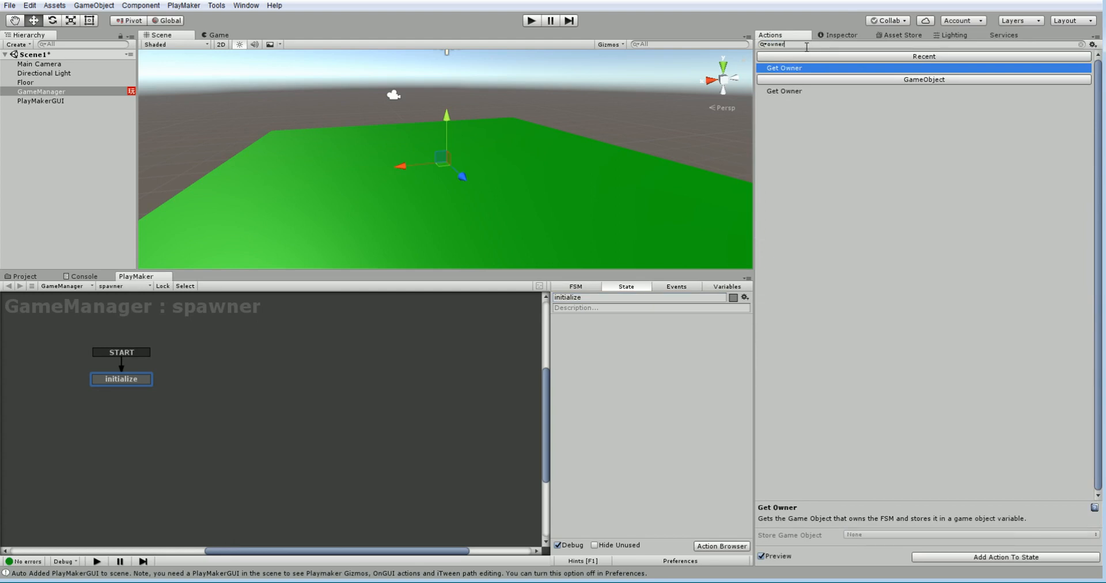
pyautogui.doubleClick(780, 69)
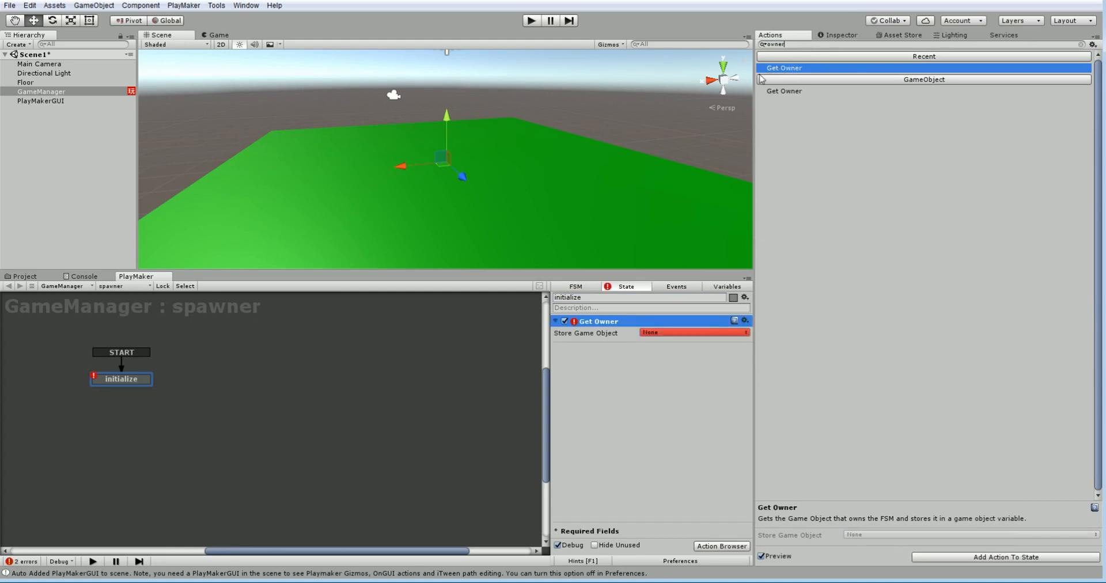
# Store the Get Owner result in a new global variable named gameManager.
pyautogui.click(651, 333)
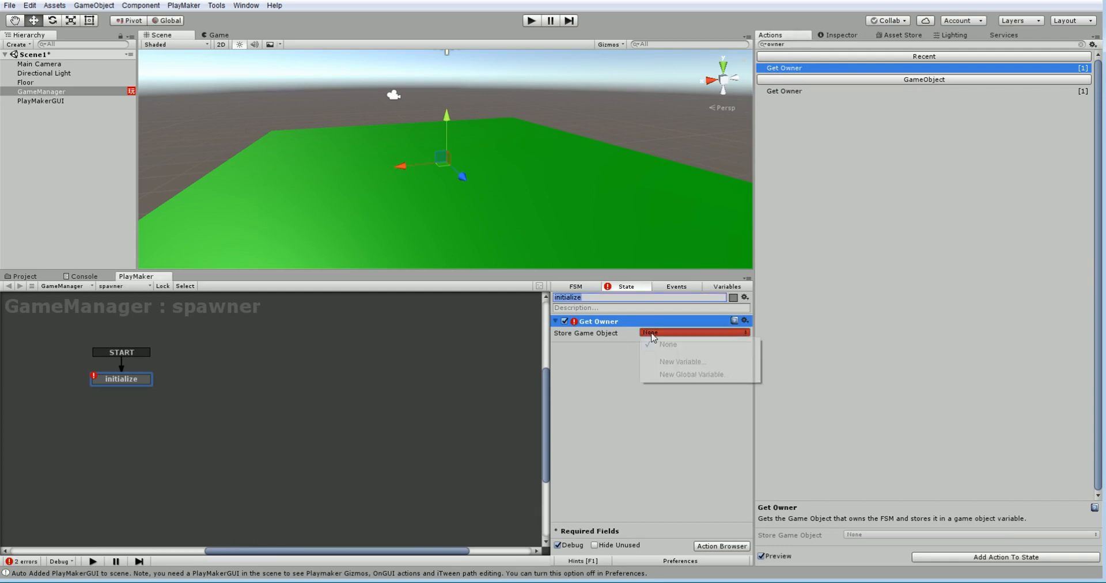
pyautogui.click(665, 374)
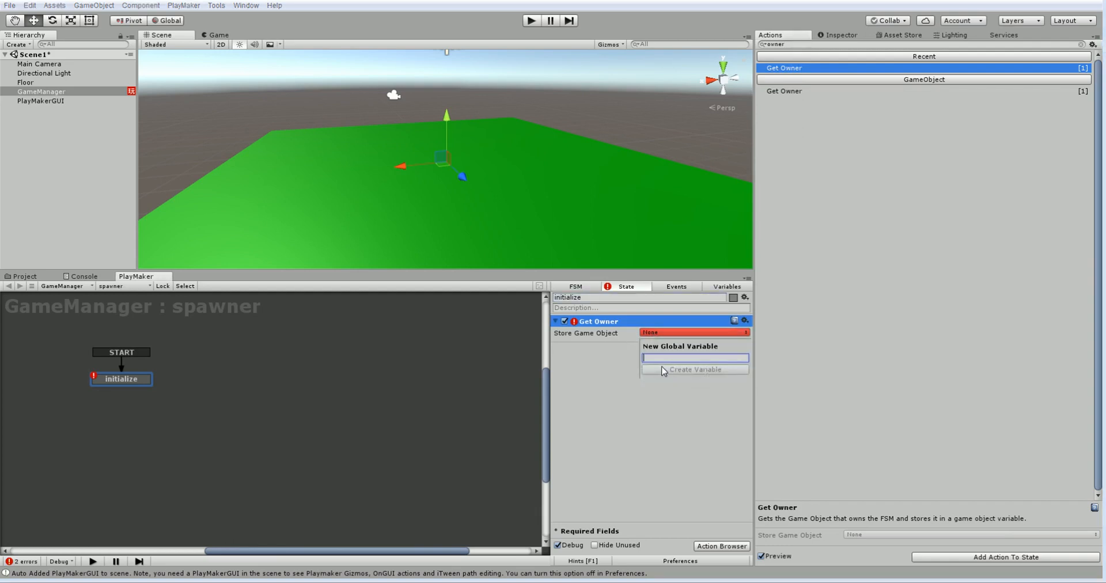
pyautogui.write('s')
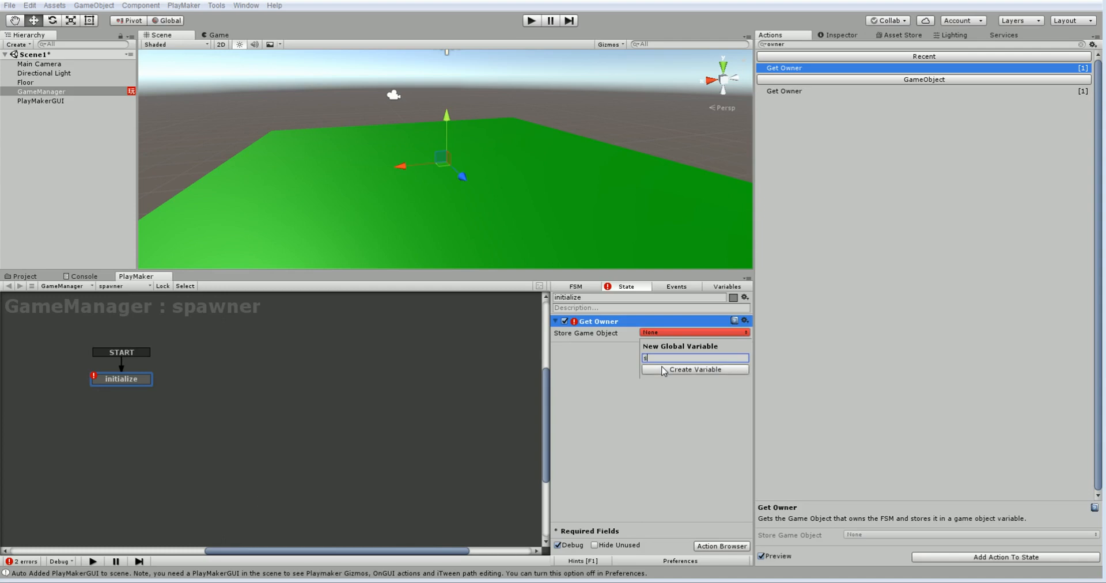
pyautogui.write('ceneManager')
pyautogui.press('BackSpace')
pyautogui.press('BackSpace')
pyautogui.press('BackSpace')
pyautogui.press('BackSpace')
pyautogui.press('BackSpace')
pyautogui.press('BackSpace')
pyautogui.press('BackSpace')
pyautogui.press('BackSpace')
pyautogui.press('BackSpace')
pyautogui.press('BackSpace')
pyautogui.press('BackSpace')
pyautogui.press('BackSpace')
pyautogui.write('gameManager')
pyautogui.click(663, 369)
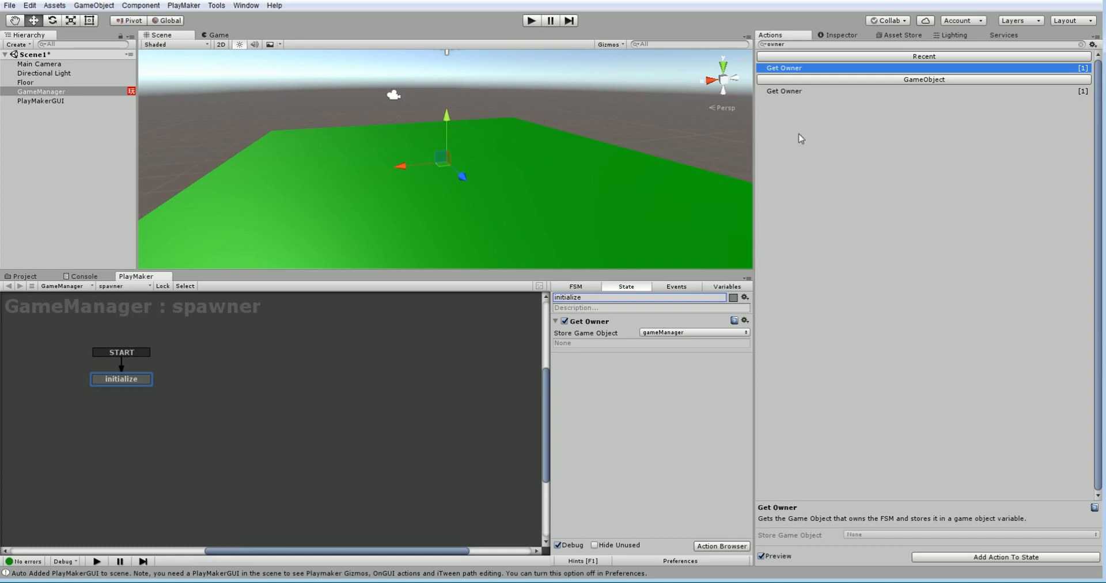
# Create a capsule in the scene and raise it above the floor to about Y 1.65.
pyautogui.click(833, 36)
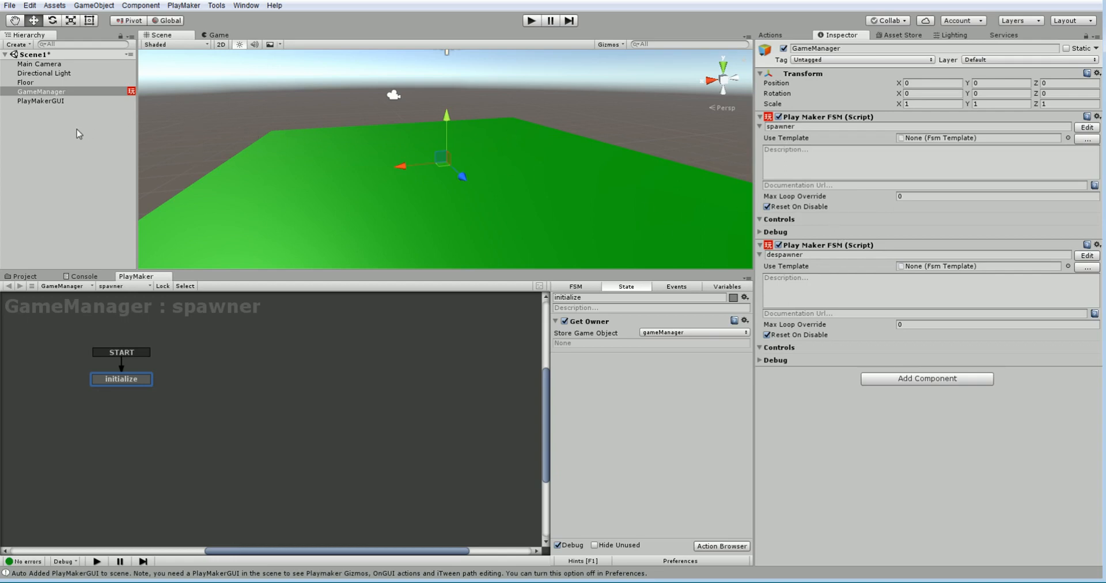
pyautogui.click(42, 131)
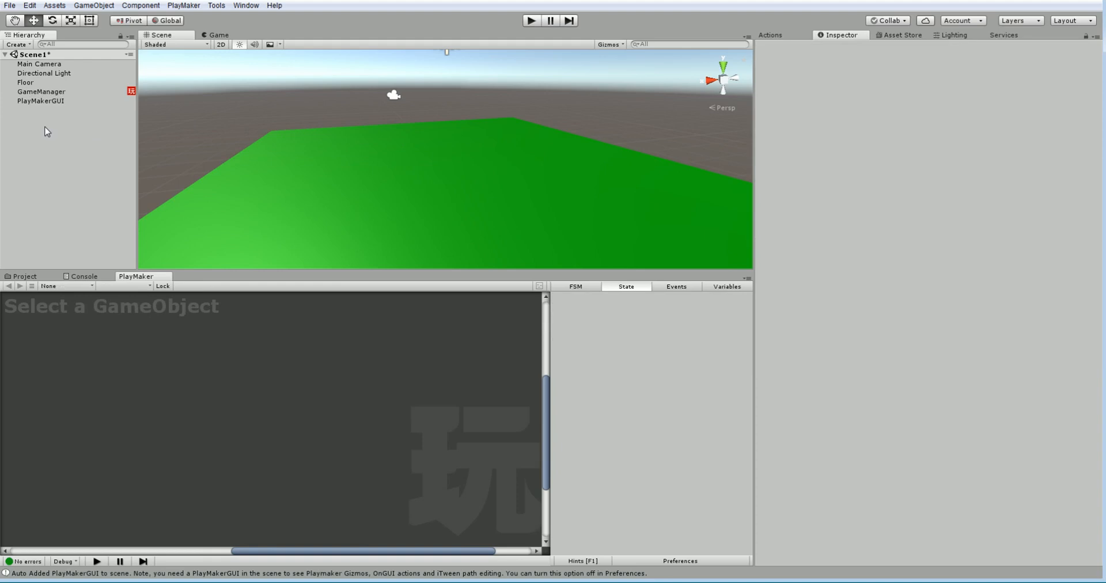
pyautogui.rightClick(40, 131)
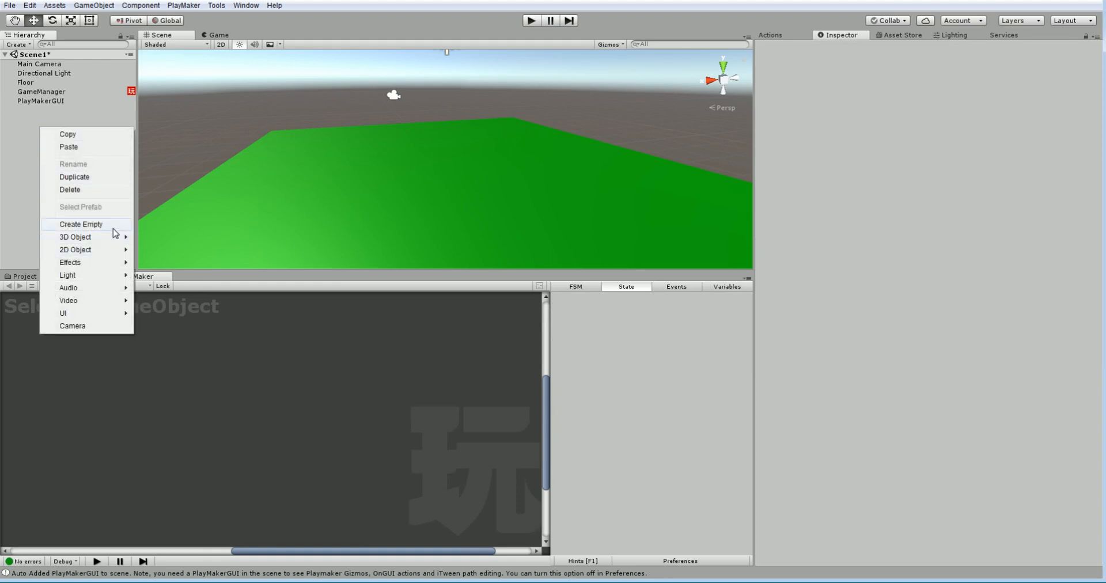
pyautogui.moveTo(110, 238)
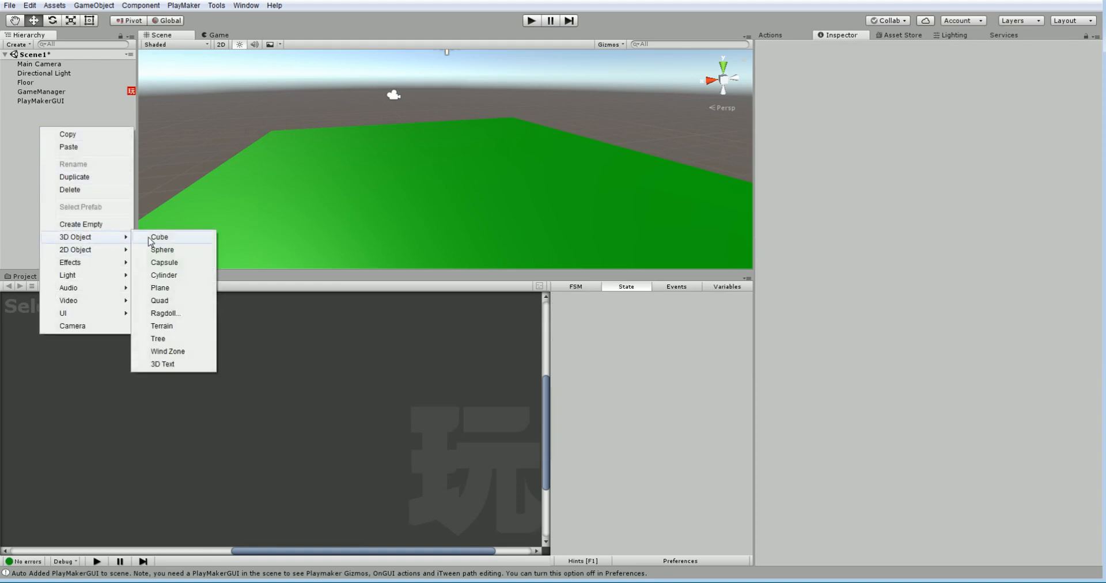
pyautogui.click(176, 262)
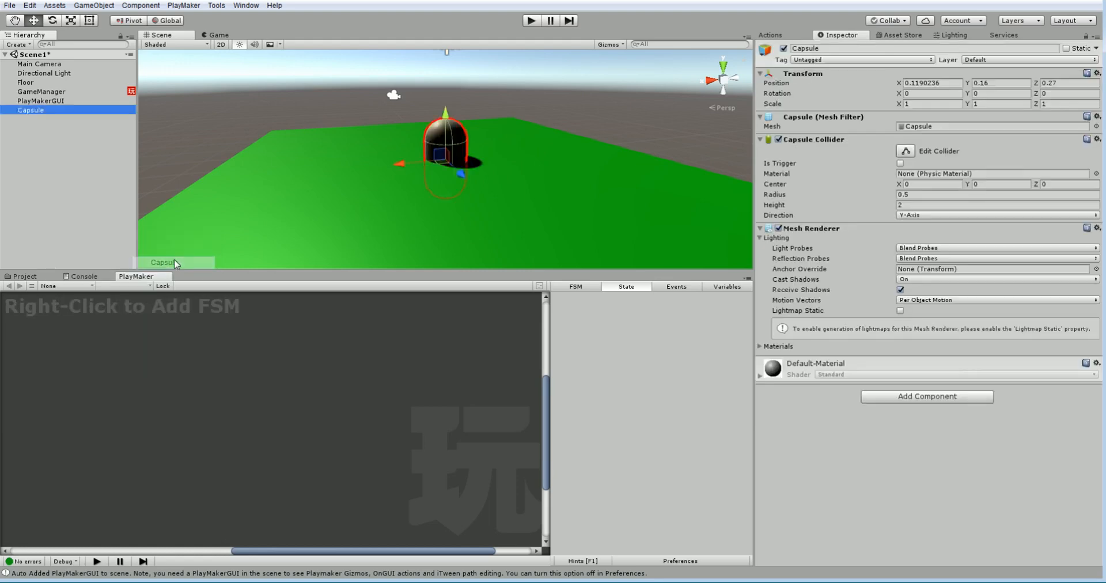
pyautogui.moveTo(447, 113); pyautogui.dragTo(447, 54)
pyautogui.scroll(-5, 443, 154)
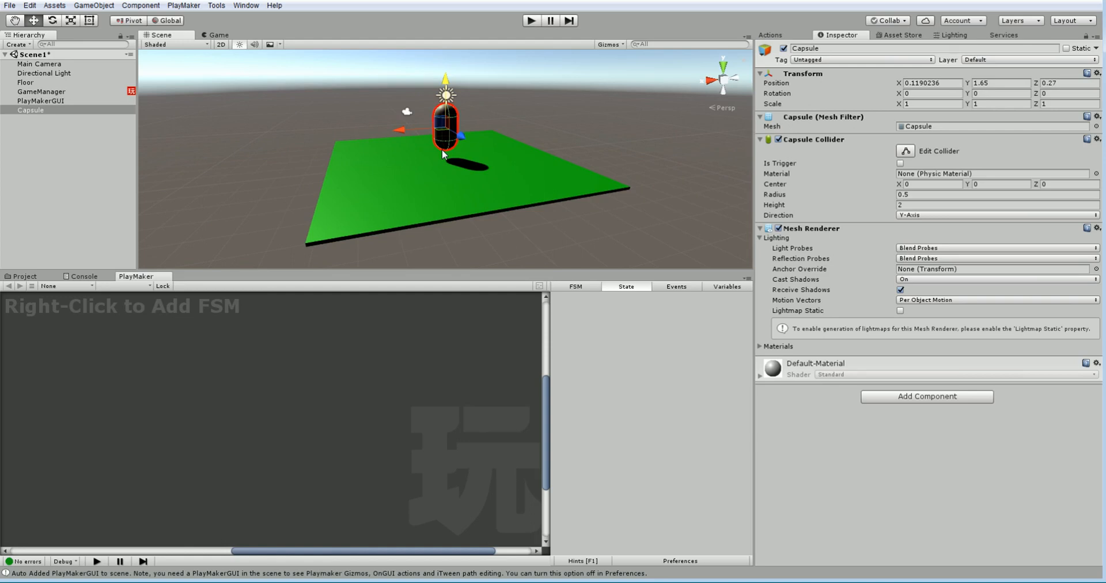
# Rename the capsule as BadGuy and set its scale to 0.5 on X, Y and Z.
pyautogui.click(861, 48)
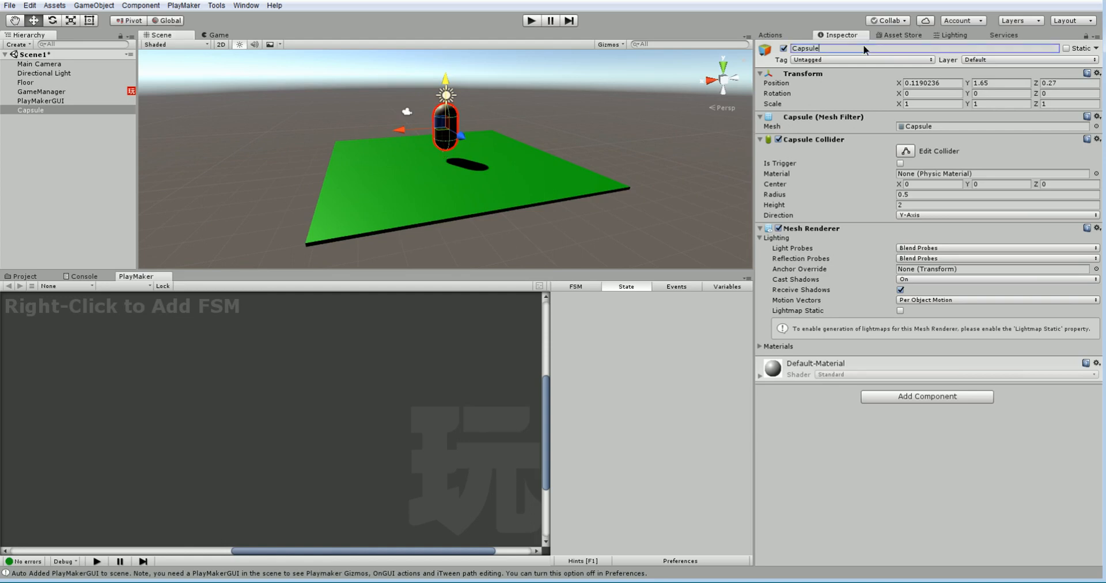
pyautogui.write('BadGuy')
pyautogui.click(914, 104)
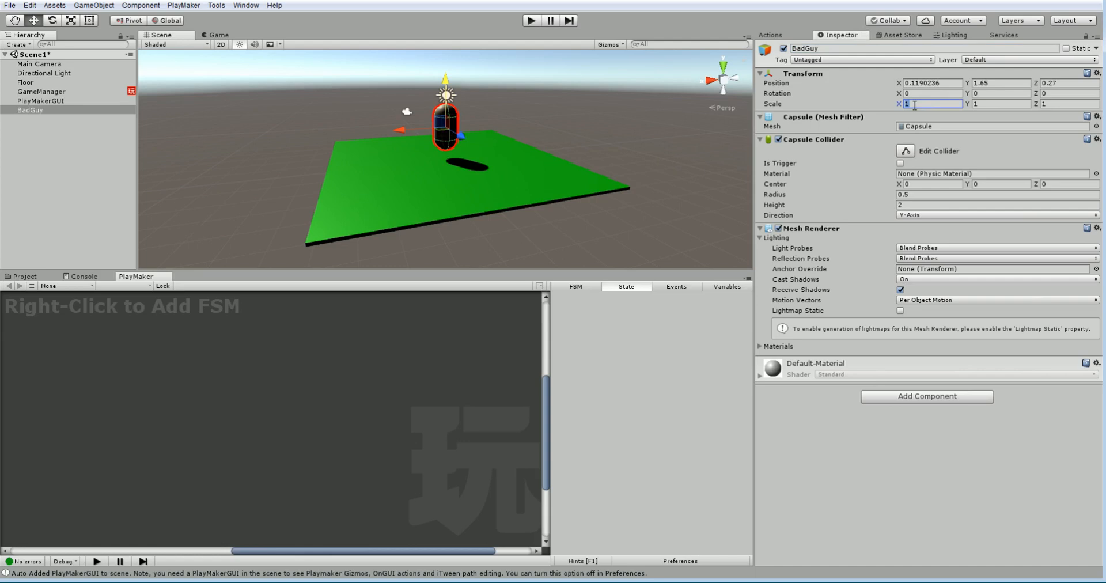
pyautogui.write('0.5')
pyautogui.press('Tab')
pyautogui.write('0.5')
pyautogui.press('Tab')
pyautogui.write('.5')
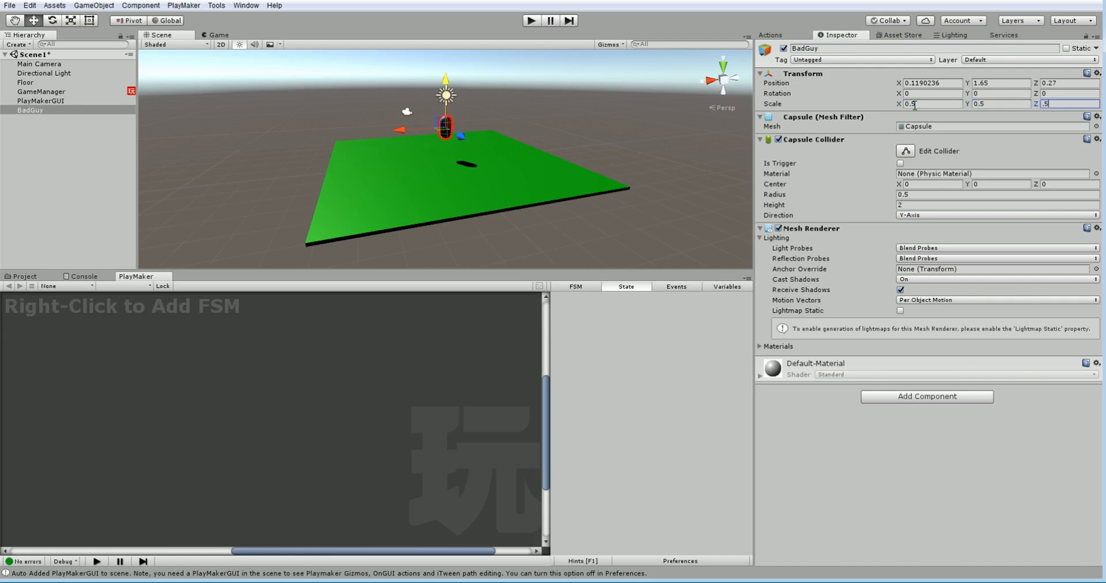
# Add a Rigidbody component to the BadGuy capsule.
pyautogui.click(934, 397)
pyautogui.write('rig')
pyautogui.press('Down')
pyautogui.press('Down')
pyautogui.press('Up')
pyautogui.press('Up')
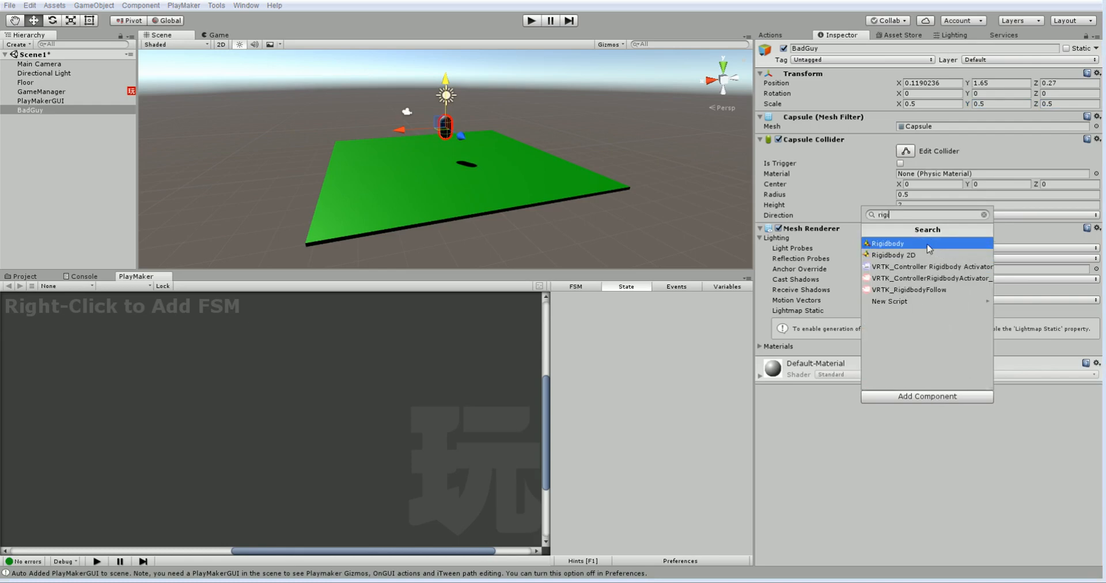
pyautogui.press('Return')
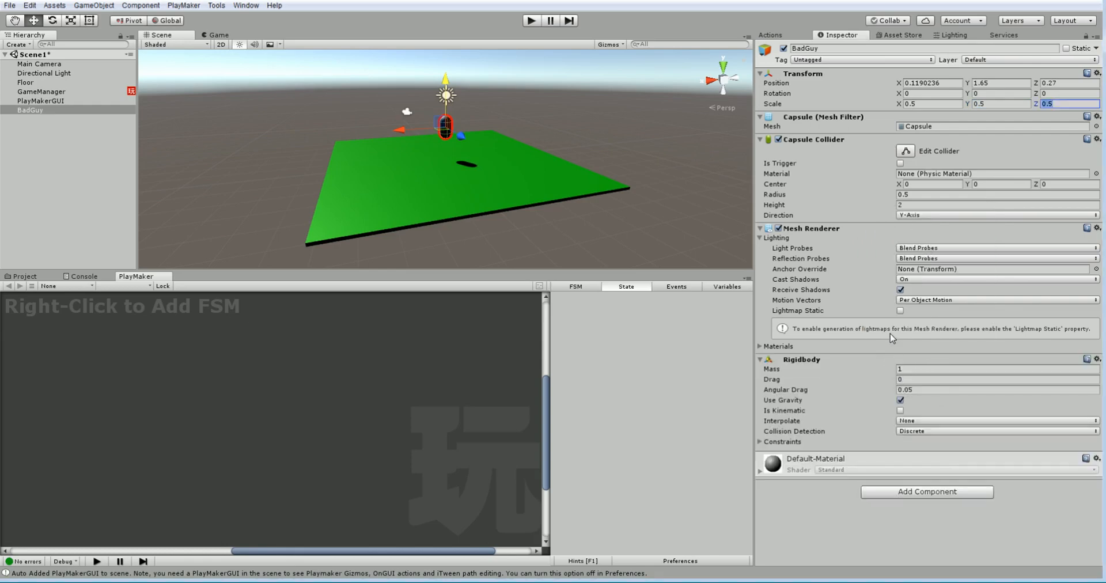
# Add a PlayMakerFSM component to the BadGuy capsule.
pyautogui.click(921, 491)
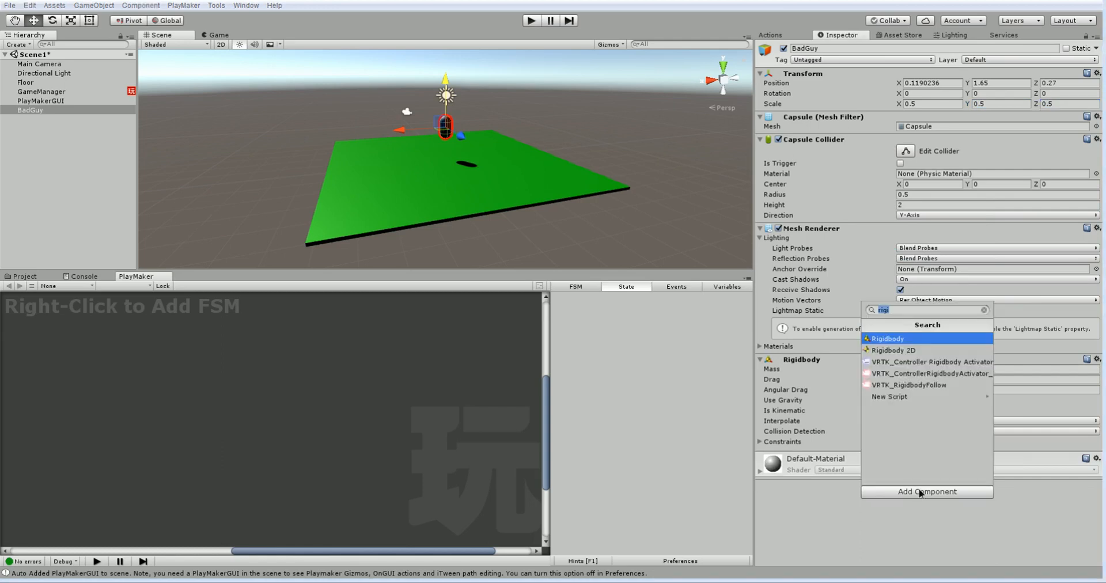
pyautogui.write('fsm')
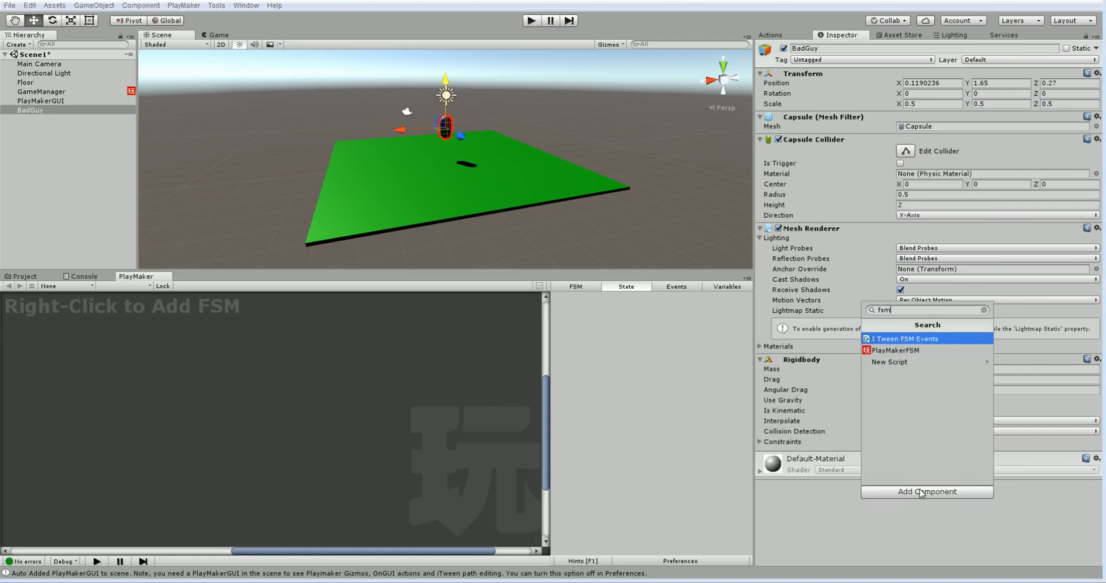
pyautogui.click(882, 350)
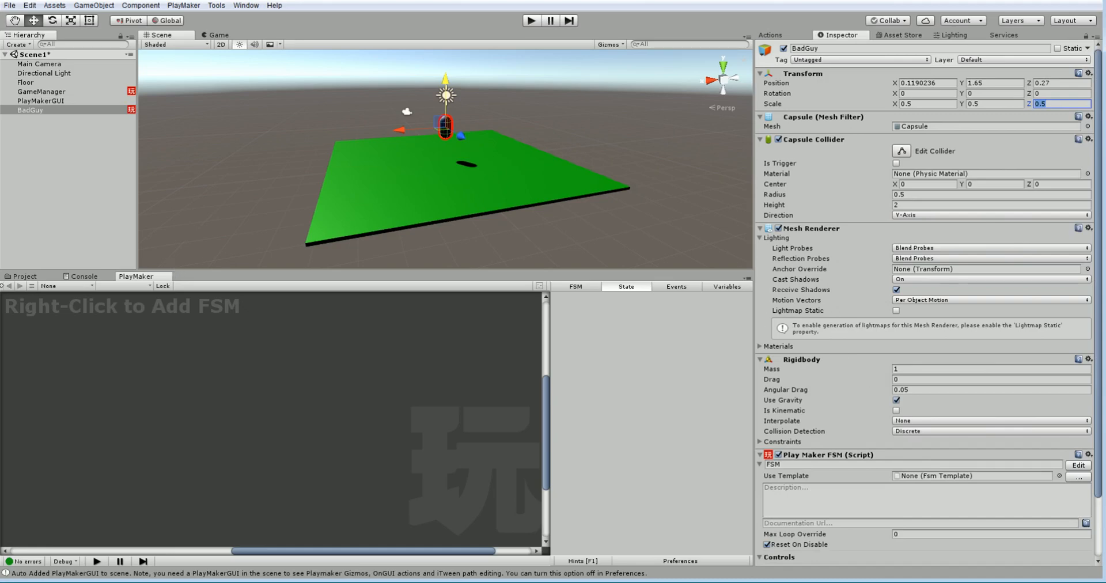
# Apply the Red material from the project materials to the BadGuy capsule.
pyautogui.click(18, 276)
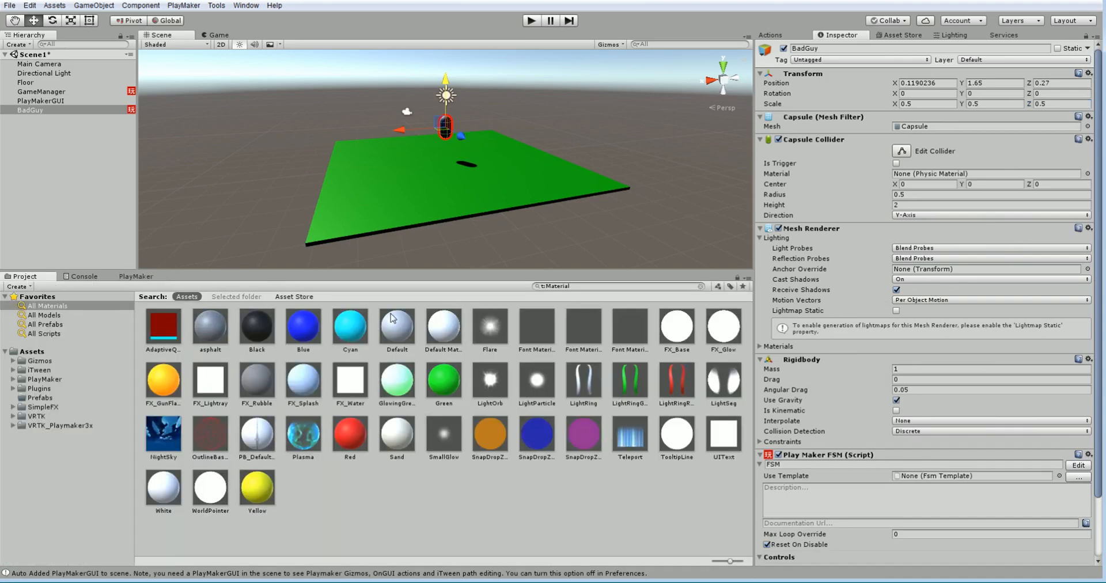
pyautogui.scroll(3, 463, 187)
pyautogui.moveTo(355, 425); pyautogui.dragTo(384, 154)
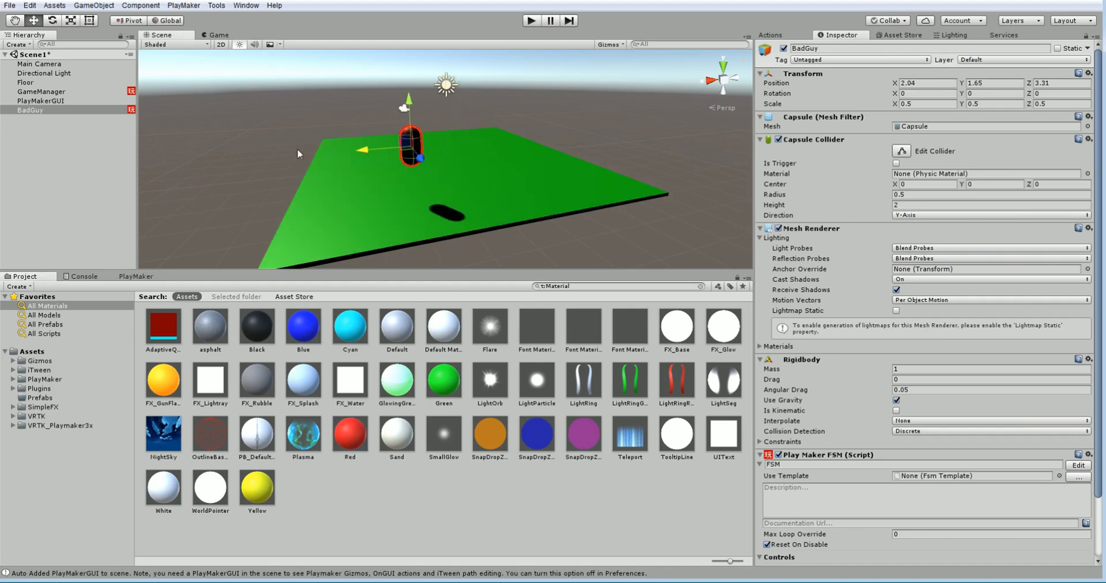
# Move the BadGuy capsule across the floor to about X 2.04 and Z 1.9.
pyautogui.click(306, 150)
pyautogui.keyDown('alt'); pyautogui.moveTo(441, 174); pyautogui.dragTo(423, 171); pyautogui.keyUp('alt')
pyautogui.click(430, 175)
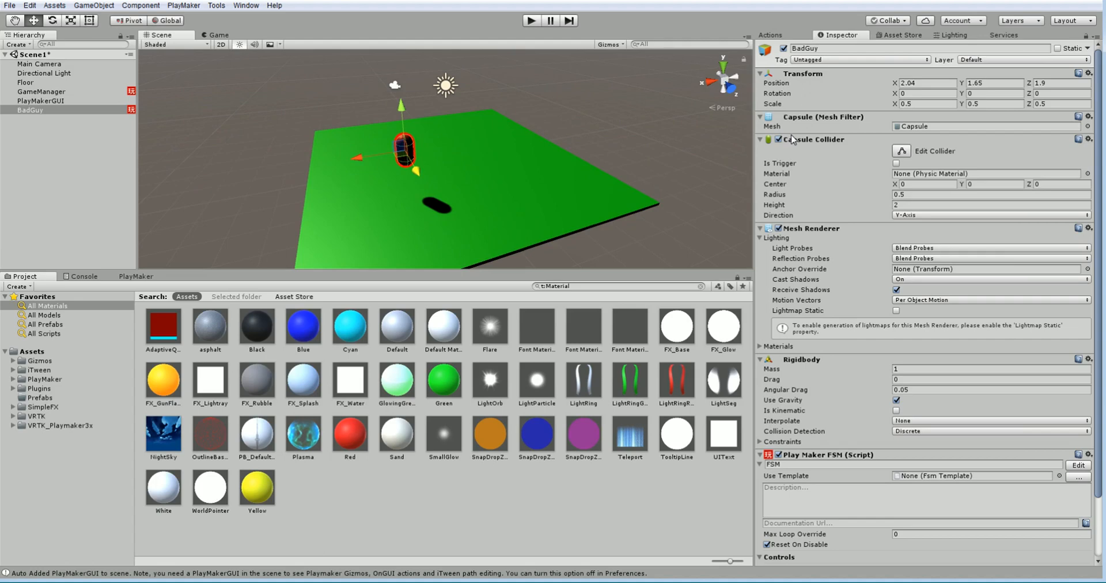
pyautogui.click(813, 60)
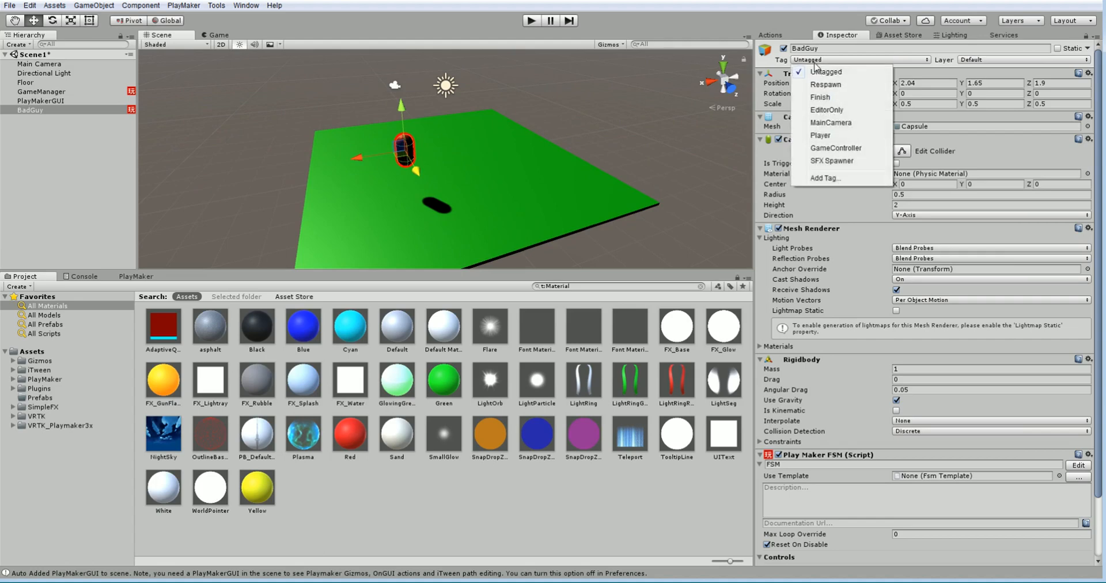
pyautogui.click(44, 167)
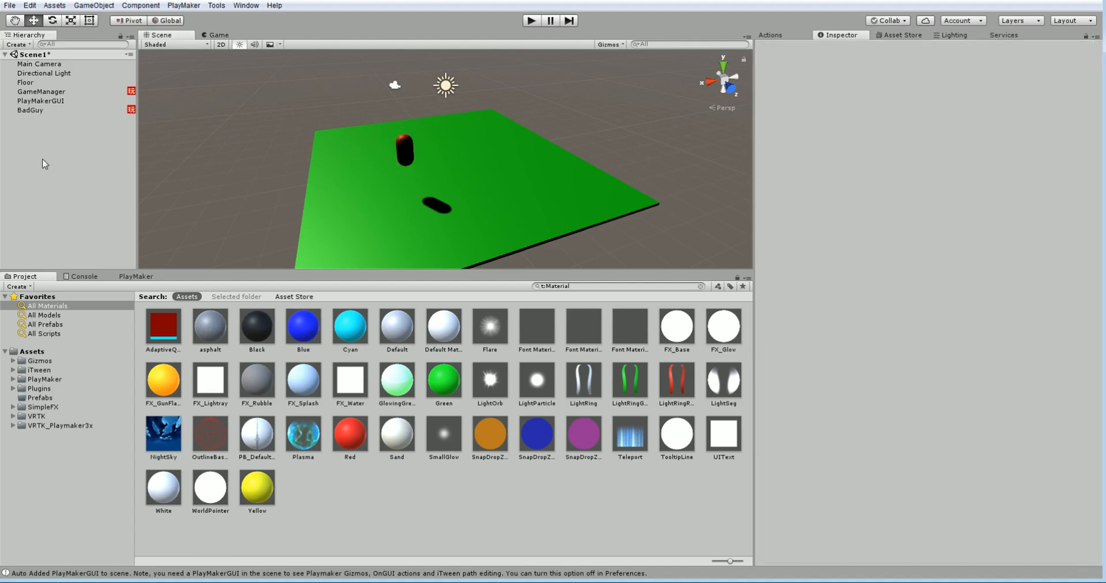
pyautogui.click(44, 112)
# Create an empty game object as a child of BadGuy.
pyautogui.scroll(3, 446, 178)
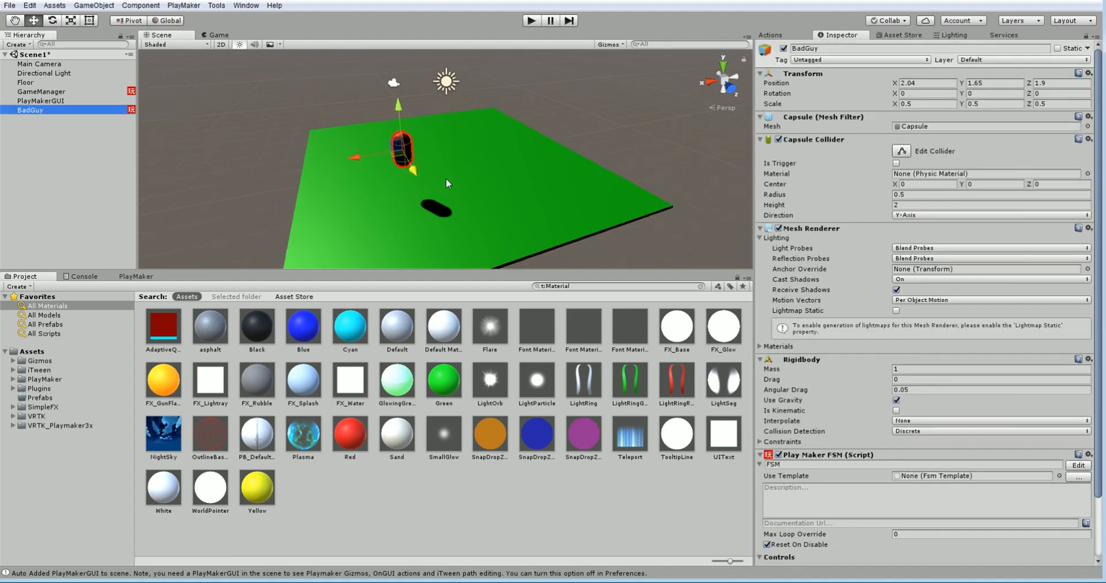
pyautogui.keyDown('alt'); pyautogui.moveTo(377, 178); pyautogui.dragTo(468, 158); pyautogui.keyUp('alt')
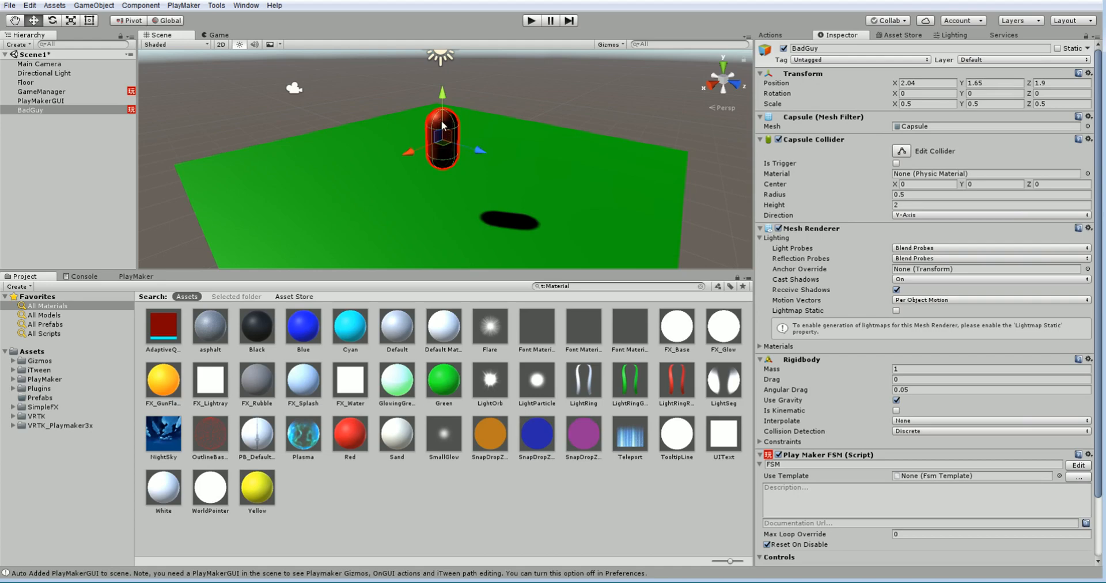
pyautogui.click(25, 110)
pyautogui.rightClick(24, 111)
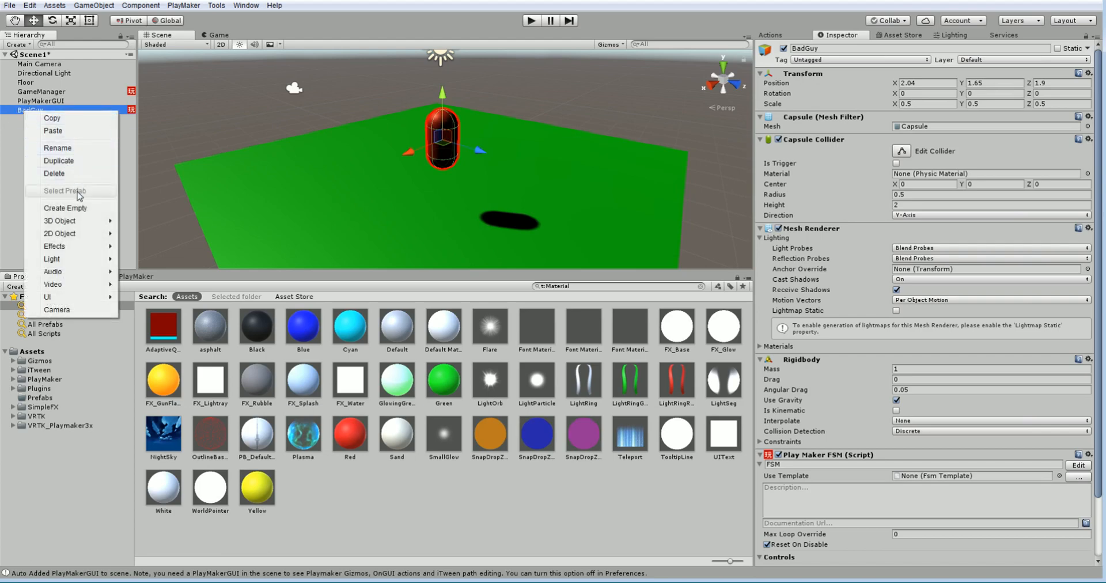
pyautogui.click(66, 208)
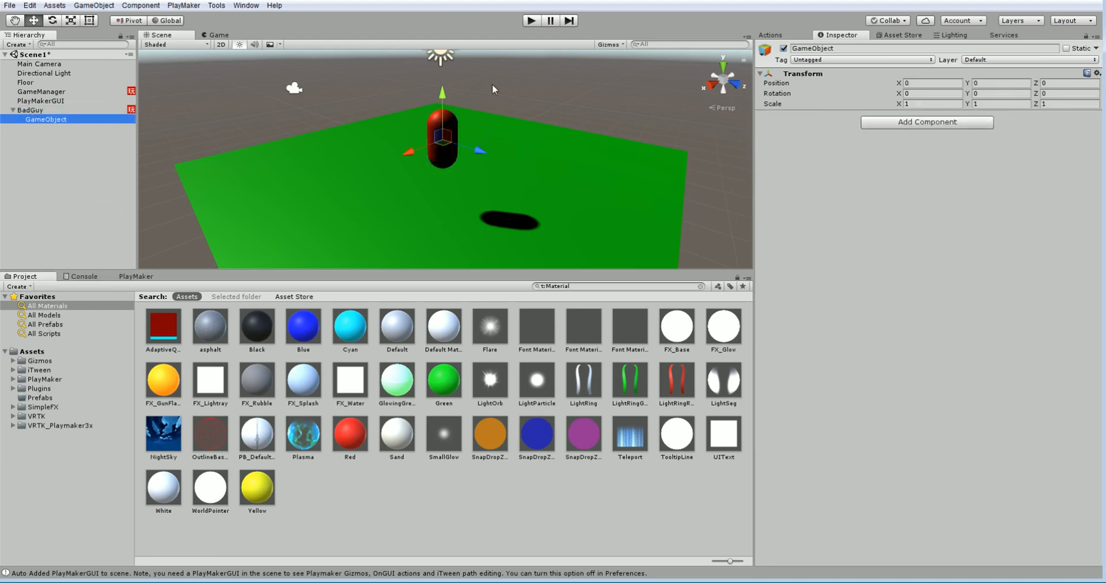
# Rename BadGuy's empty child object to SFXspawner and assign it the SFX Spawner tag.
pyautogui.click(873, 47)
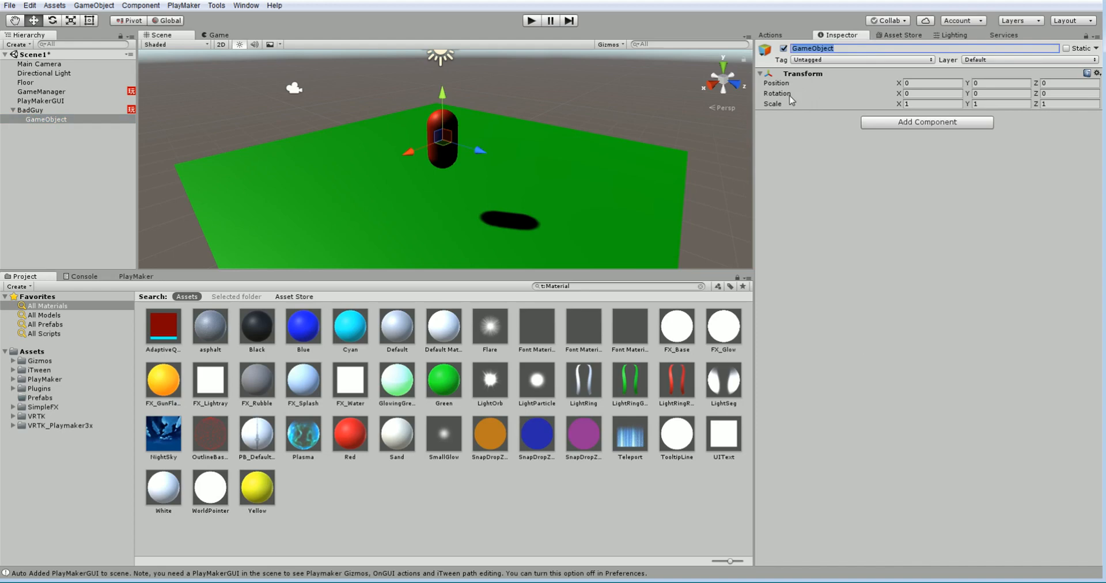
pyautogui.write('S')
pyautogui.write('FXs')
pyautogui.write('pwa')
pyautogui.write('wner')
pyautogui.press('Return')
pyautogui.click(824, 59)
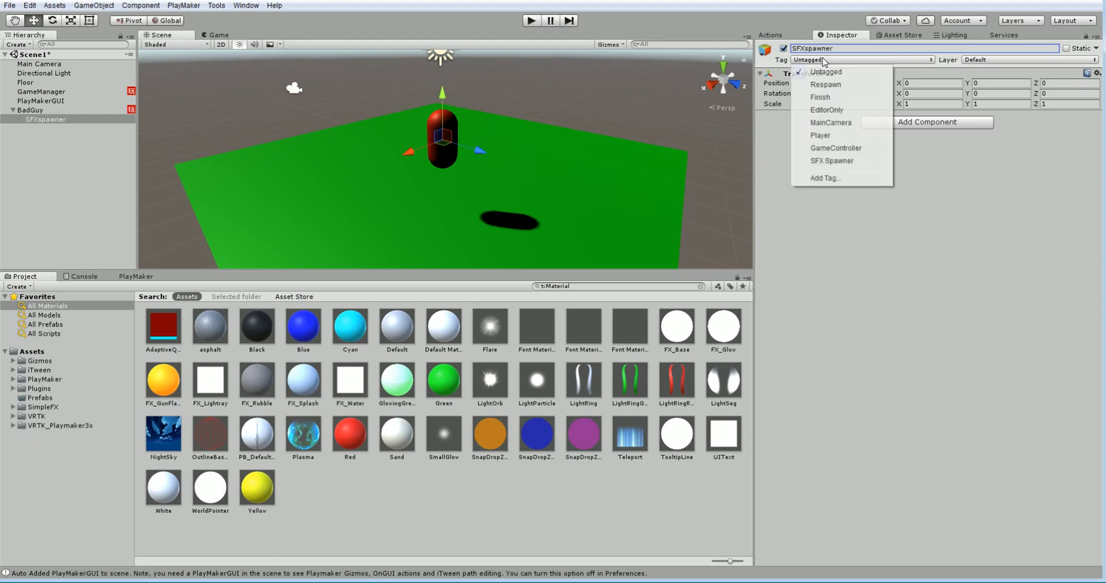
pyautogui.click(824, 161)
# Examine how new tags are added in the project's tag list, keeping SFXspawner tagged as SFX Spawner.
pyautogui.click(822, 60)
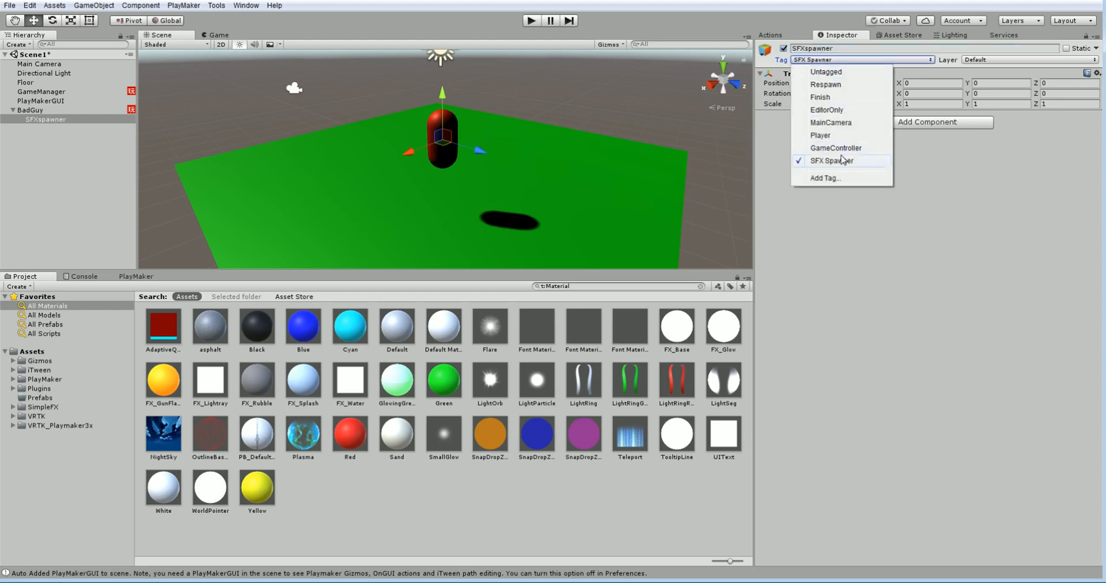
pyautogui.click(828, 179)
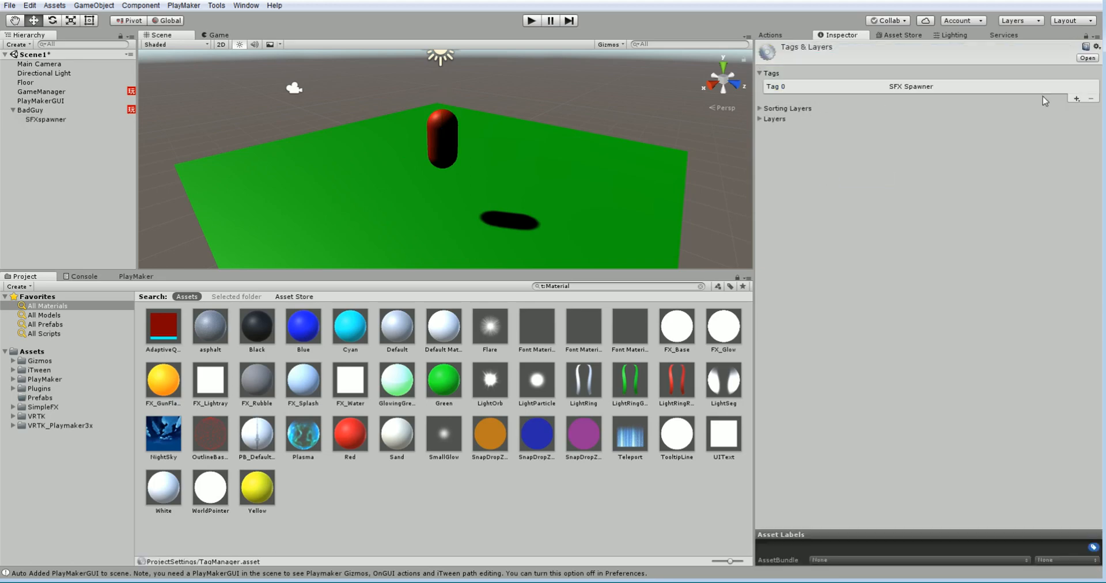
pyautogui.click(1077, 101)
pyautogui.click(962, 118)
pyautogui.click(86, 118)
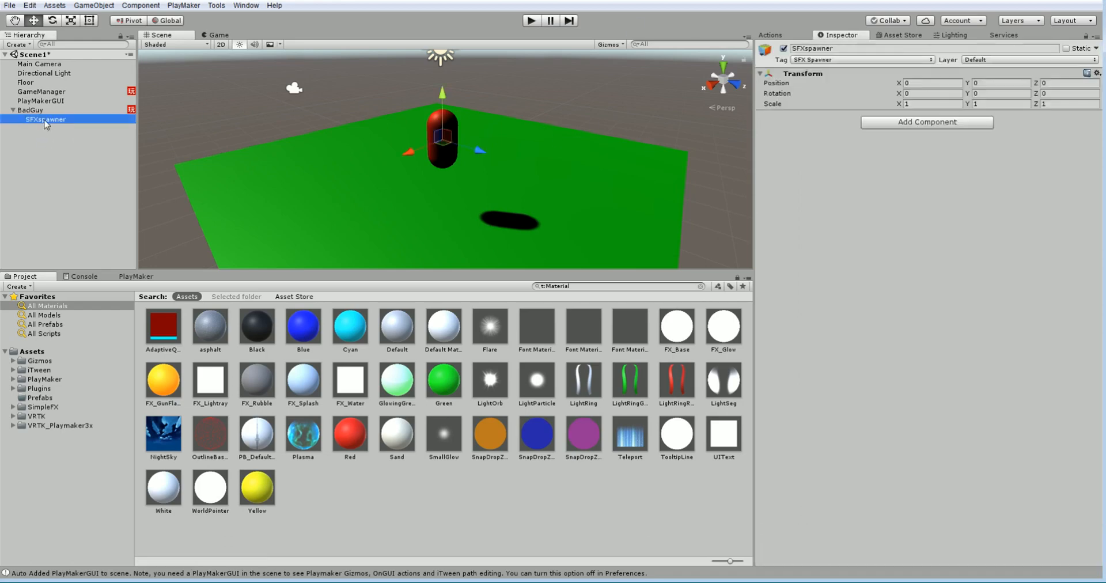
pyautogui.click(806, 60)
pyautogui.click(815, 161)
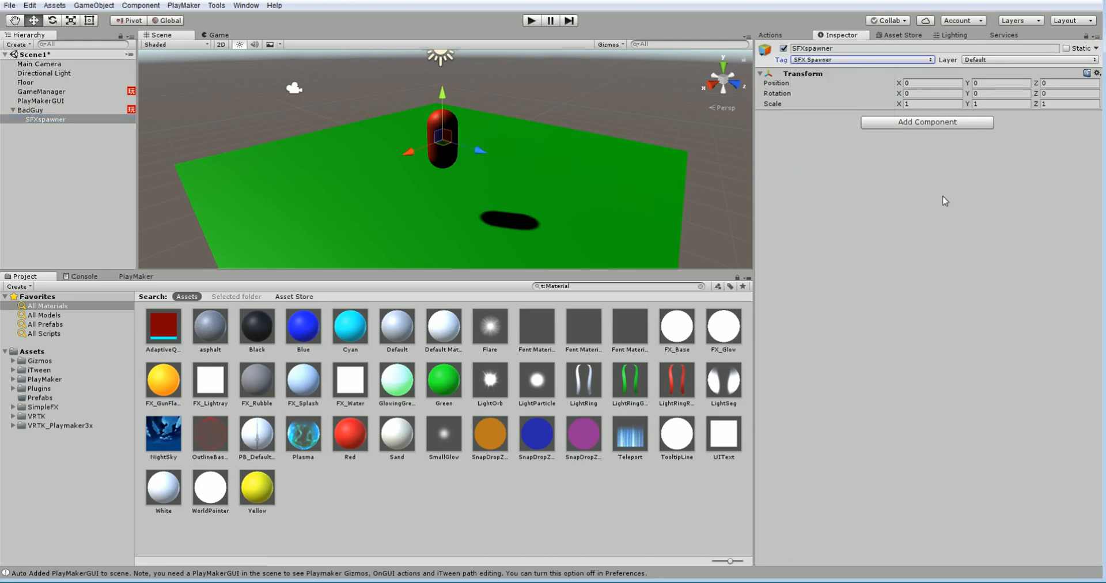
# Move SFXspawner to the upper part of the capsule, at about X -0.11, Y 0.36, Z -0.04.
pyautogui.moveTo(444, 105); pyautogui.dragTo(443, 92)
pyautogui.keyDown('alt'); pyautogui.moveTo(440, 132); pyautogui.dragTo(413, 155); pyautogui.keyUp('alt')
pyautogui.moveTo(423, 109); pyautogui.dragTo(422, 88)
pyautogui.moveTo(441, 148); pyautogui.dragTo(408, 171)
pyautogui.moveTo(382, 107); pyautogui.dragTo(383, 125)
pyautogui.moveTo(343, 173); pyautogui.dragTo(348, 174)
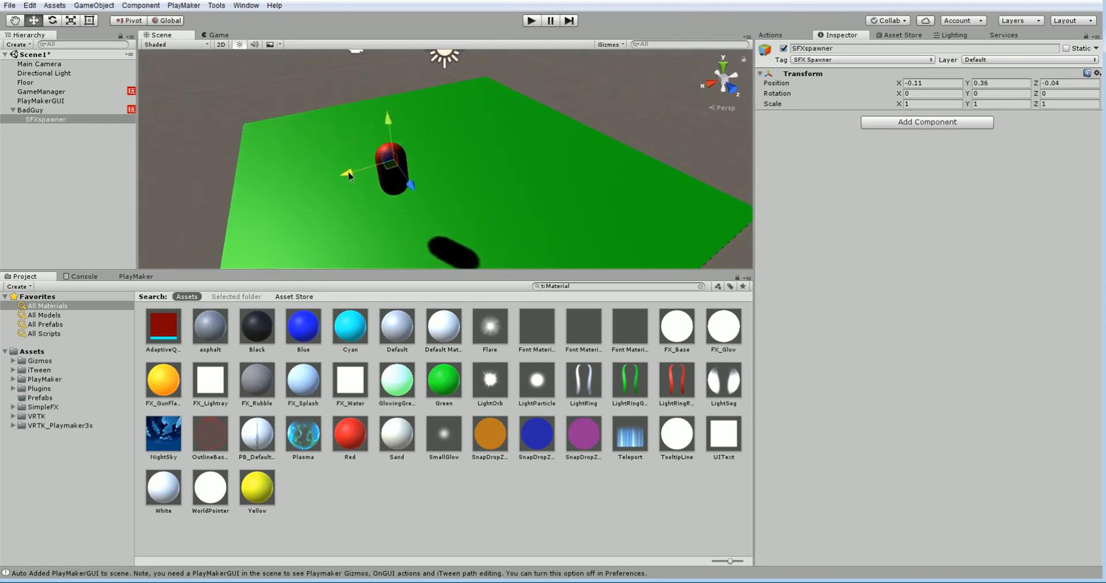
# Lower and move BadGuy to about X 1.01, Y 0.92, Z 0.55 and collapse its child objects.
pyautogui.click(32, 110)
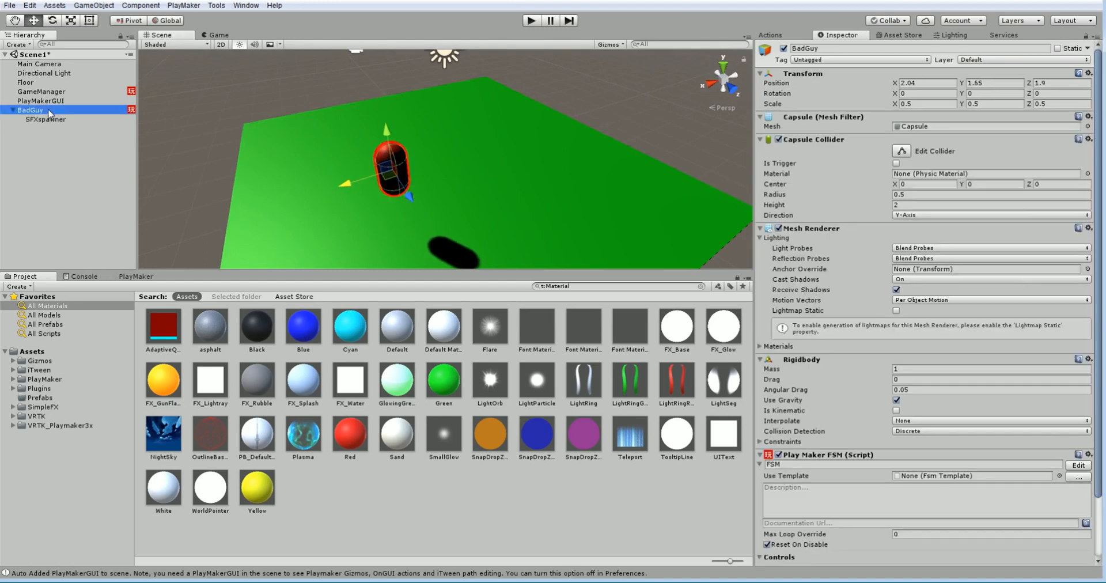
pyautogui.moveTo(411, 198); pyautogui.dragTo(413, 131)
pyautogui.moveTo(415, 70); pyautogui.dragTo(424, 96)
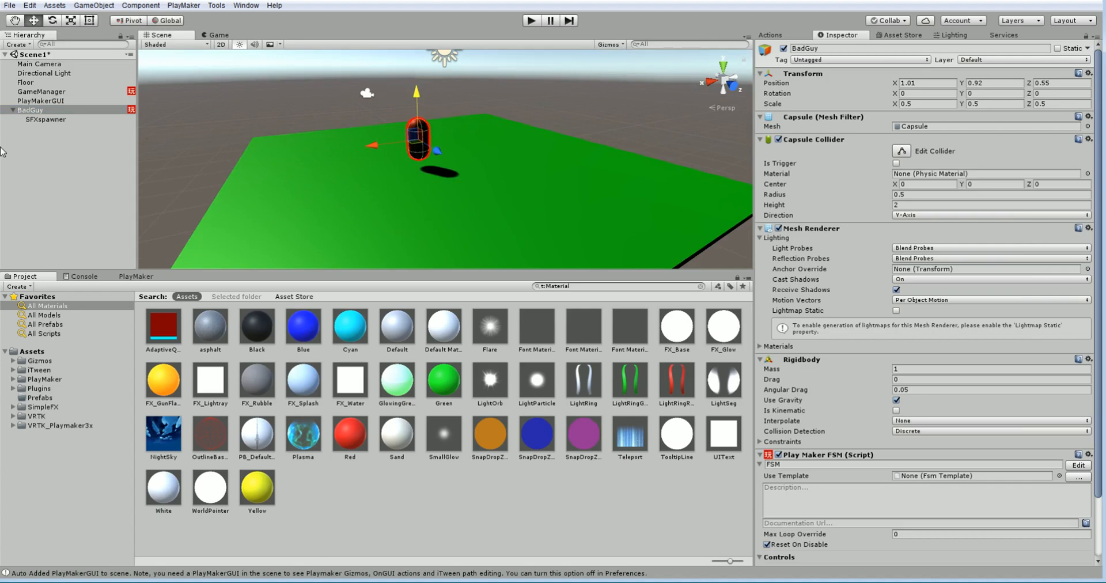
pyautogui.click(15, 111)
pyautogui.click(13, 110)
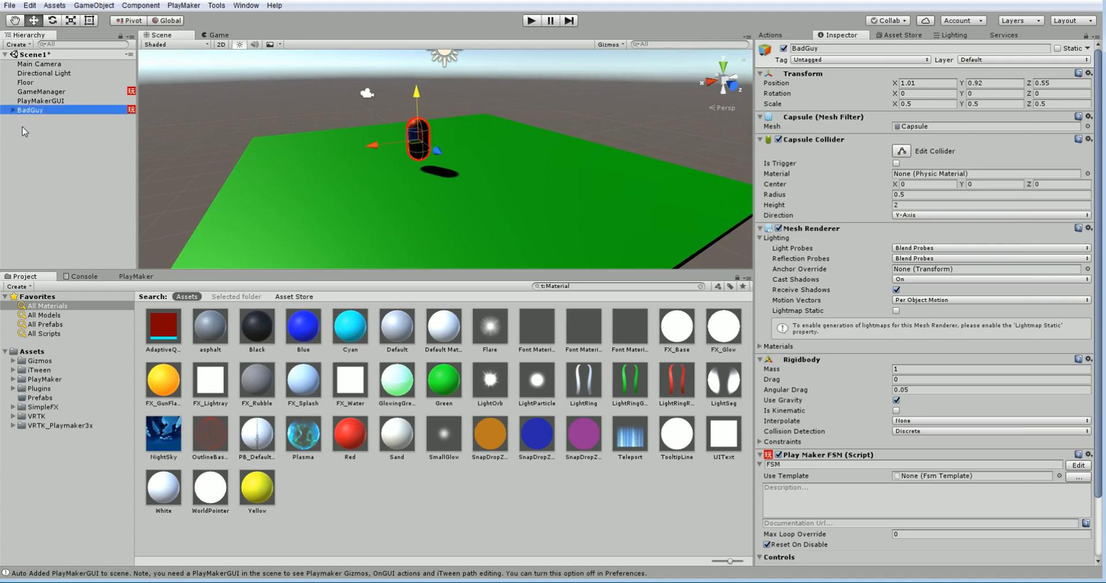
pyautogui.click(25, 133)
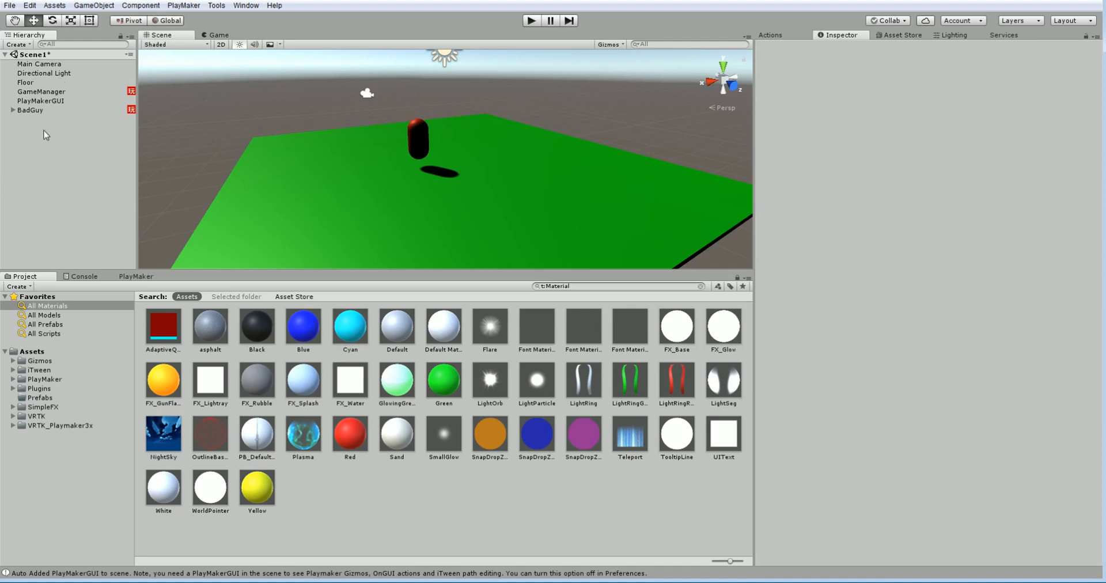
# Add the Pooly main pool to the scene and close the Pooly window.
pyautogui.click(216, 6)
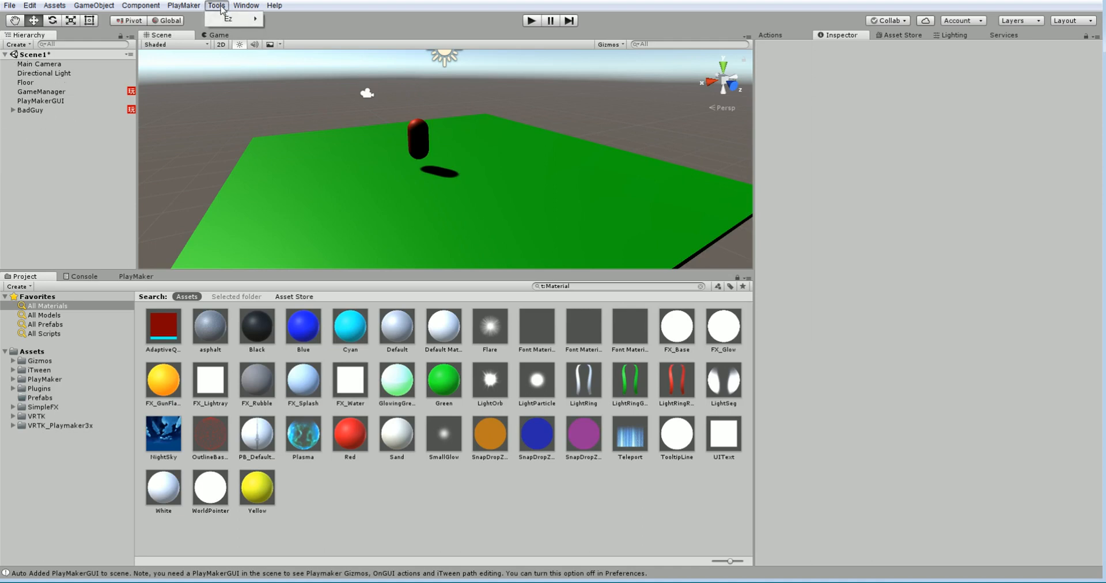
pyautogui.moveTo(221, 19)
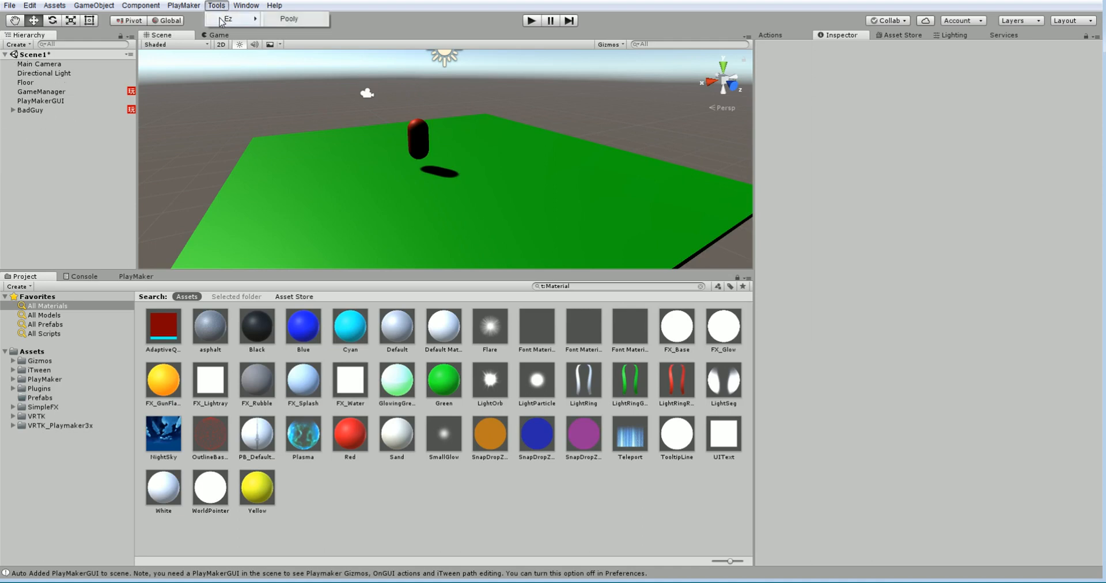
pyautogui.click(303, 21)
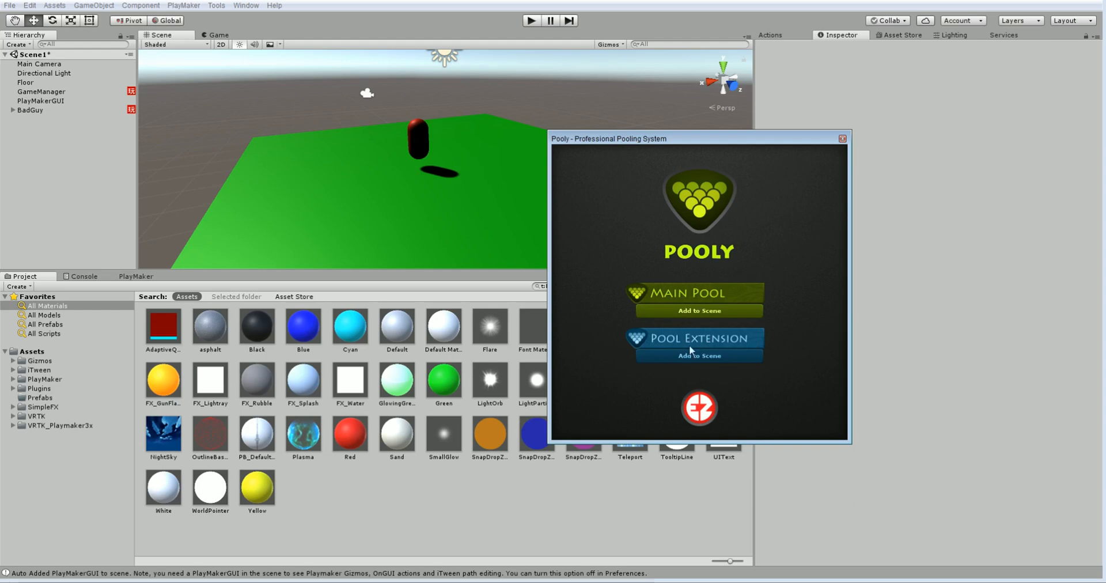
pyautogui.click(689, 309)
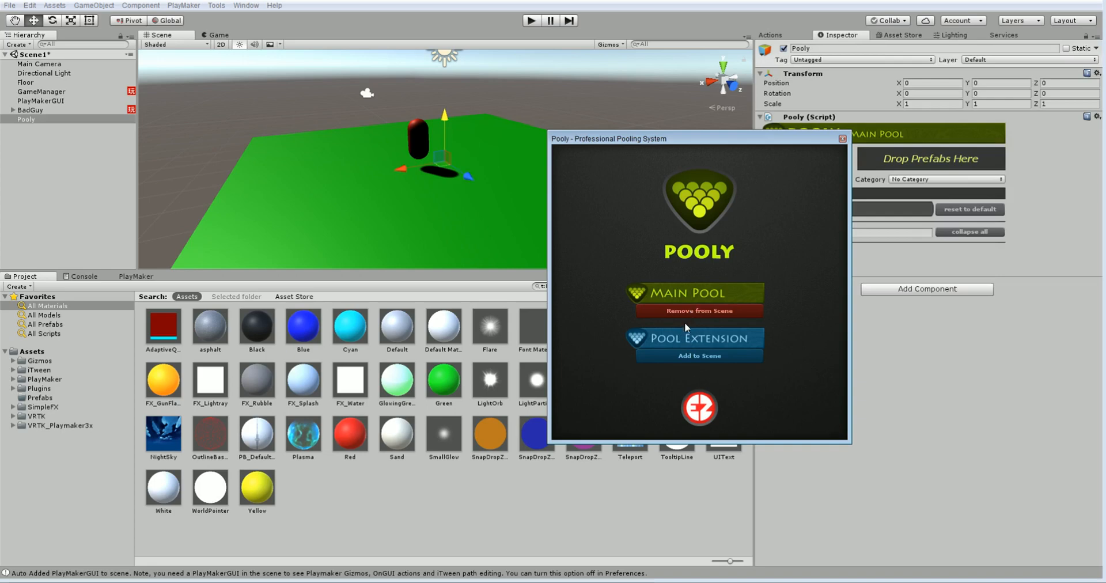
pyautogui.click(842, 139)
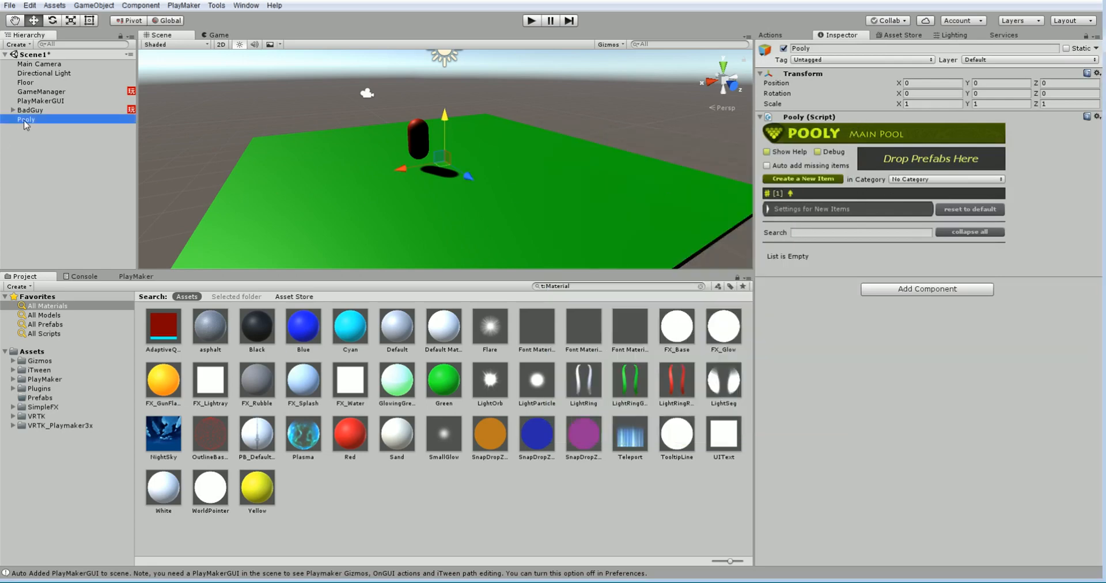
# Enter Enemies as a new item category in the Pooly main pool.
pyautogui.click(917, 180)
pyautogui.click(920, 192)
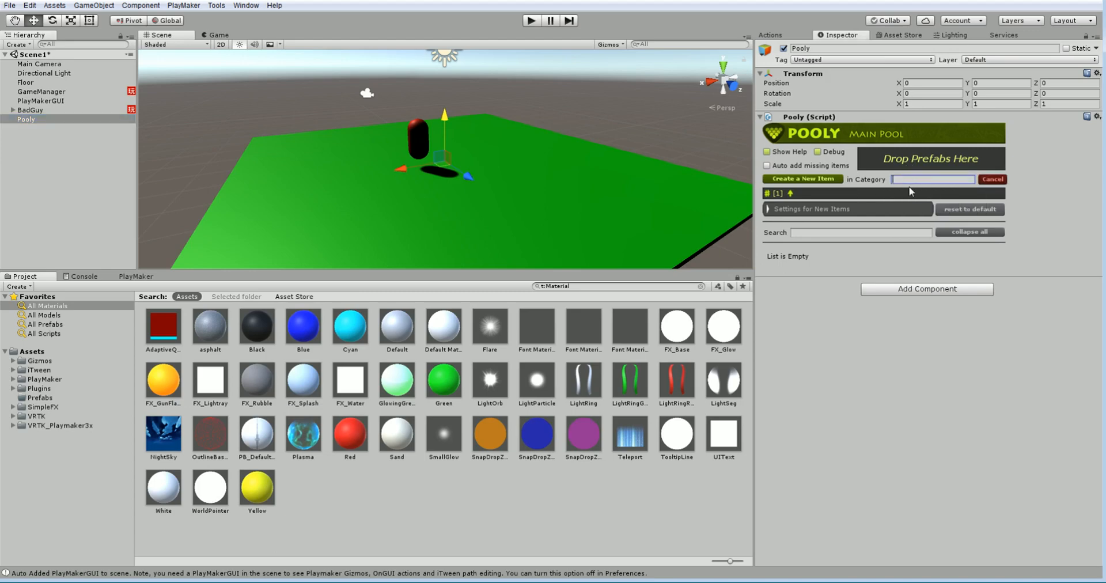
pyautogui.write('Enemies')
# Save BadGuy as a prefab in the project's Prefabs folder under Assets.
pyautogui.click(34, 352)
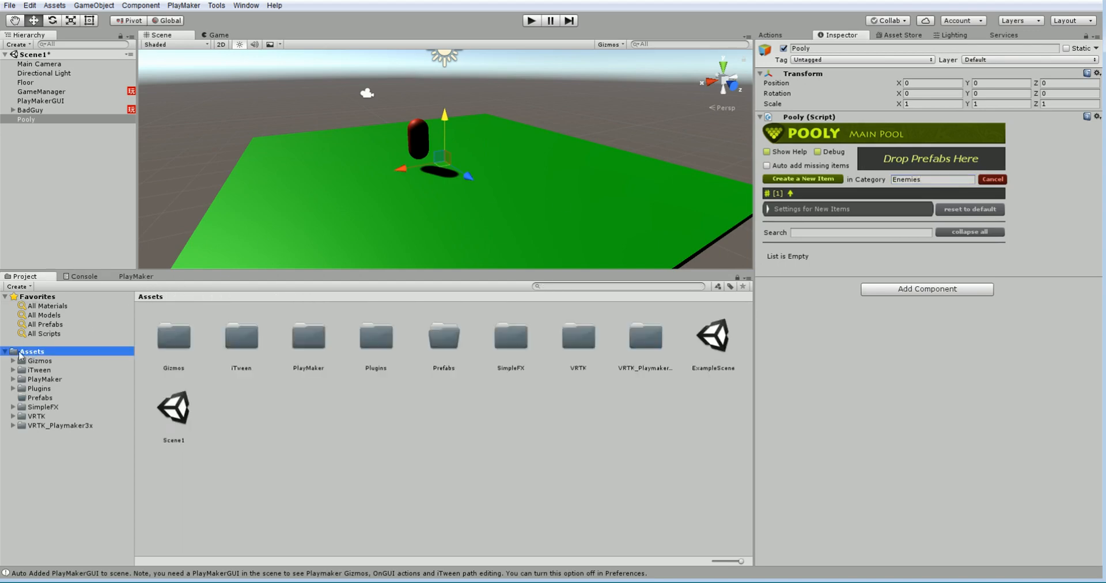
pyautogui.click(41, 398)
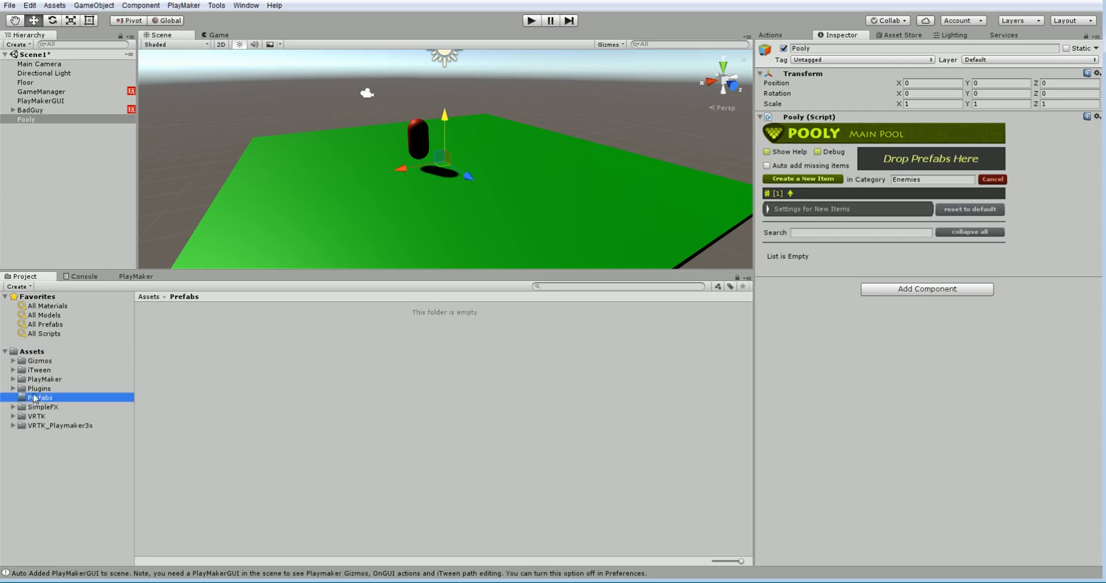
pyautogui.click(32, 110)
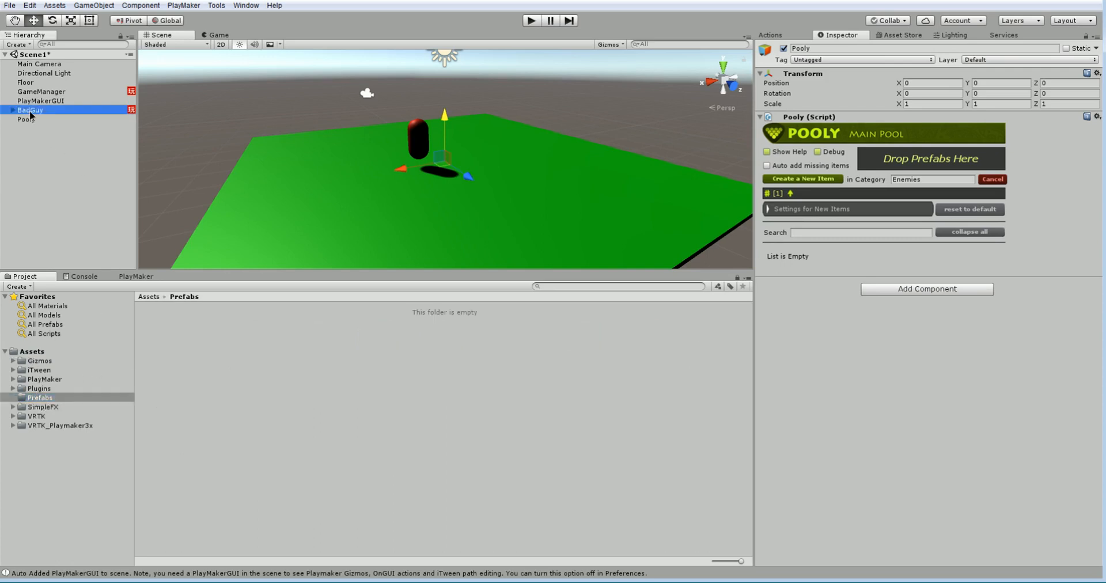
pyautogui.moveTo(32, 114); pyautogui.dragTo(181, 363)
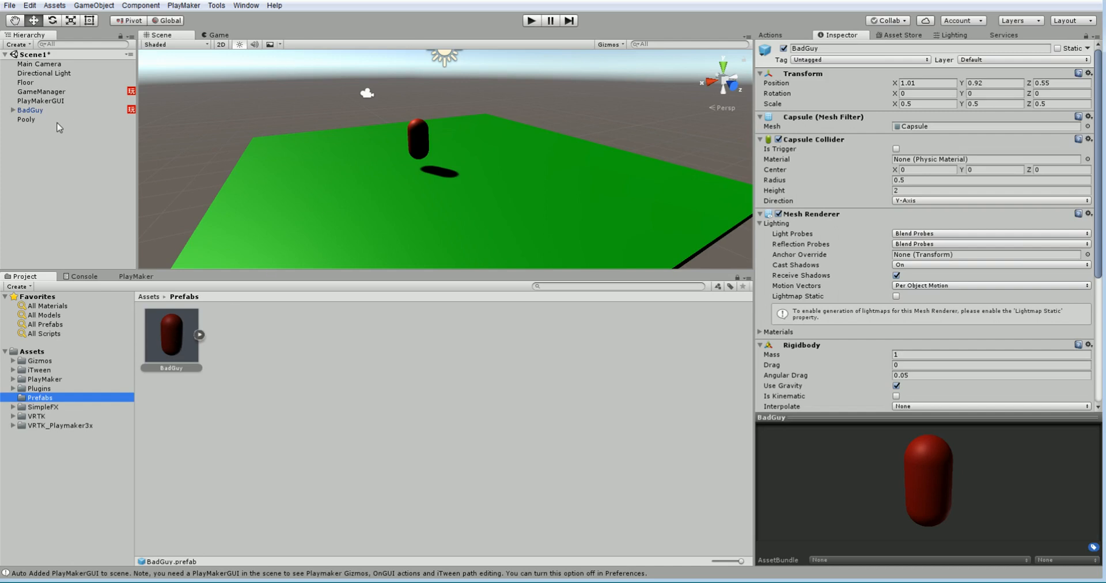
# Add the BadGuy prefab to the Pooly main pool under a new category named Enemy.
pyautogui.click(40, 118)
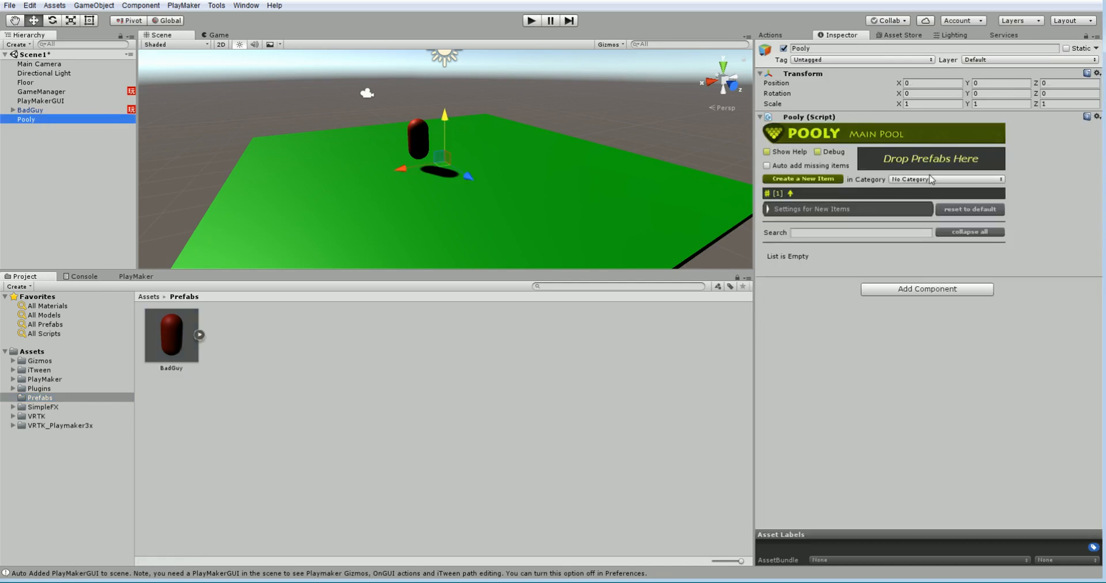
pyautogui.click(927, 181)
pyautogui.click(926, 192)
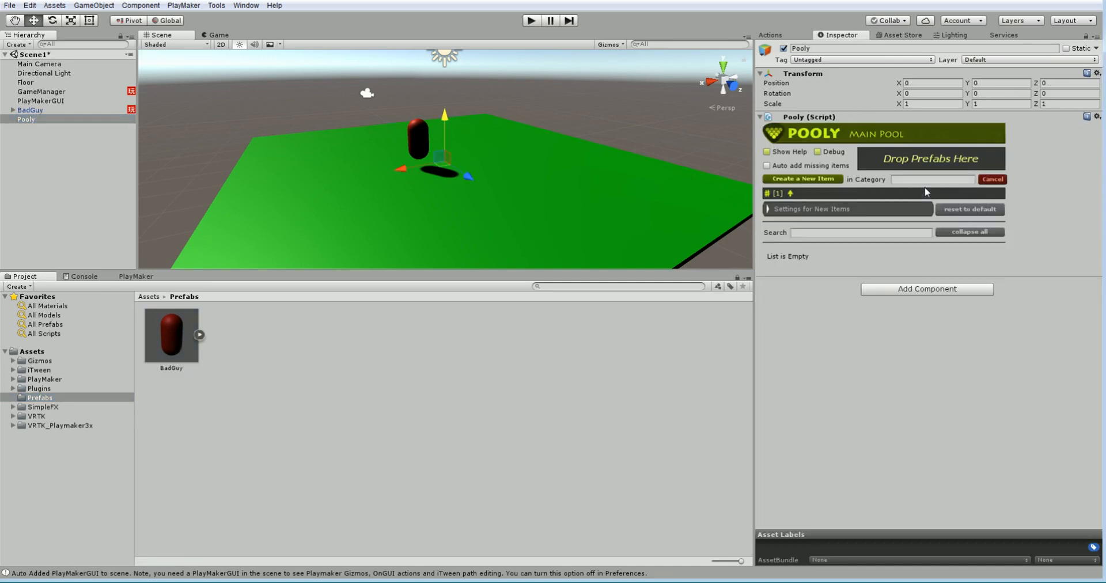
pyautogui.click(921, 180)
pyautogui.write('Enemy')
pyautogui.moveTo(168, 337); pyautogui.dragTo(914, 160)
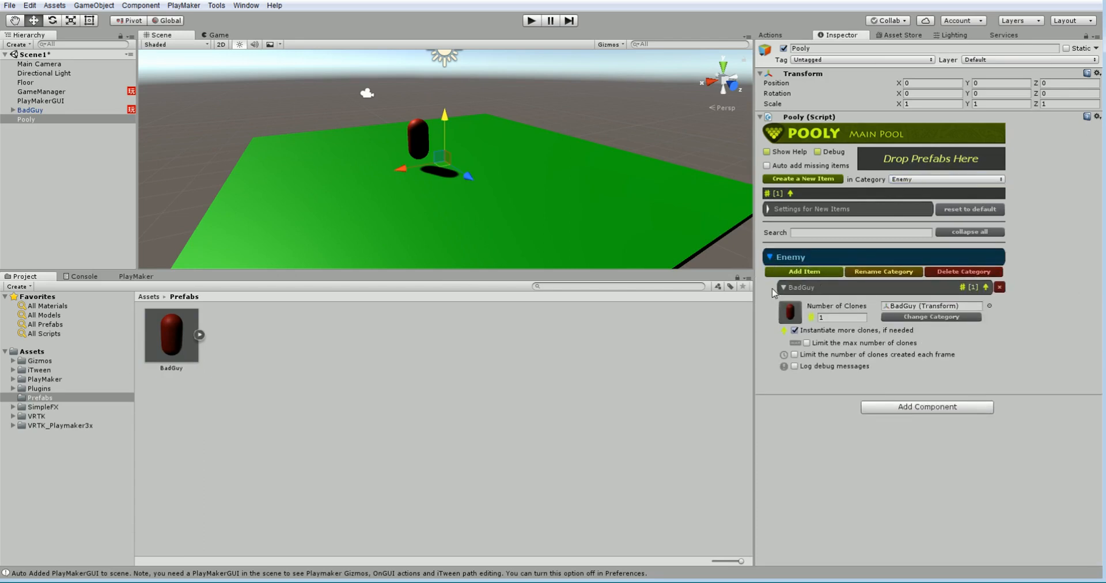
pyautogui.click(771, 257)
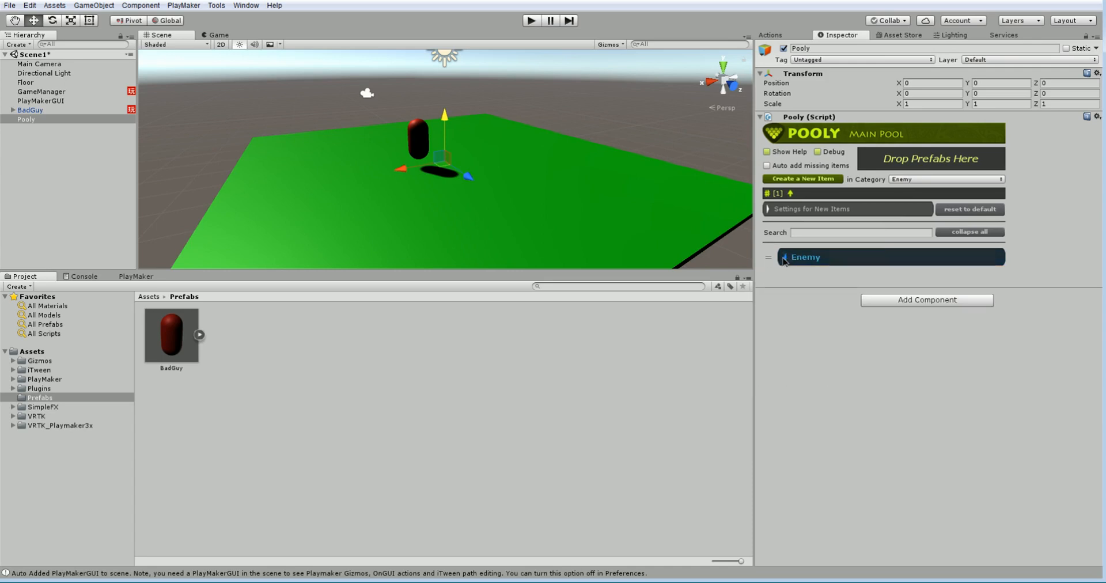
pyautogui.click(784, 258)
pyautogui.click(784, 259)
pyautogui.click(784, 259)
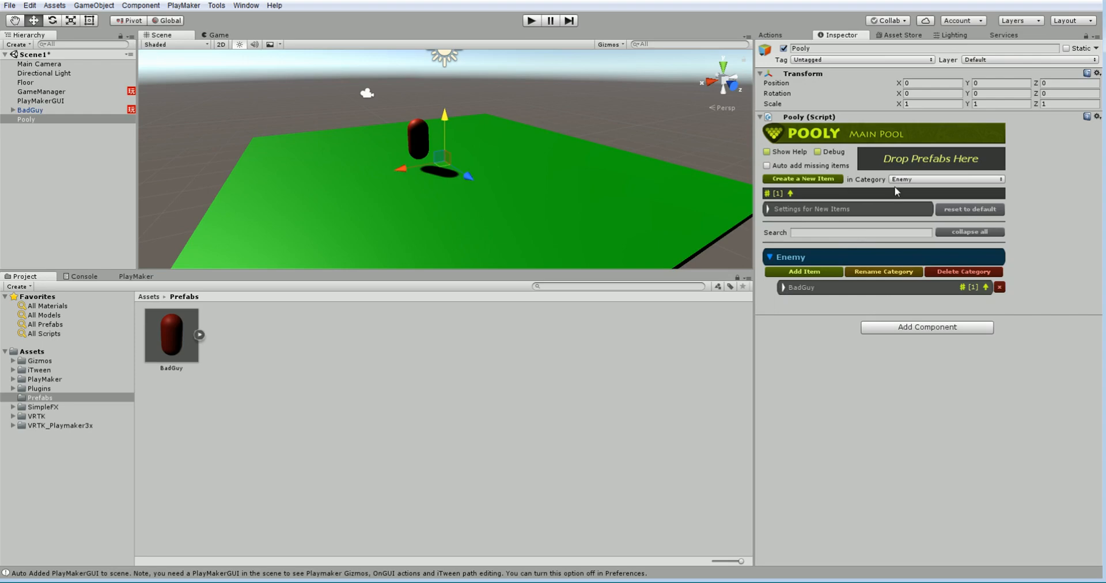
# Enter SFX as a new item category in the Pooly main pool.
pyautogui.click(909, 180)
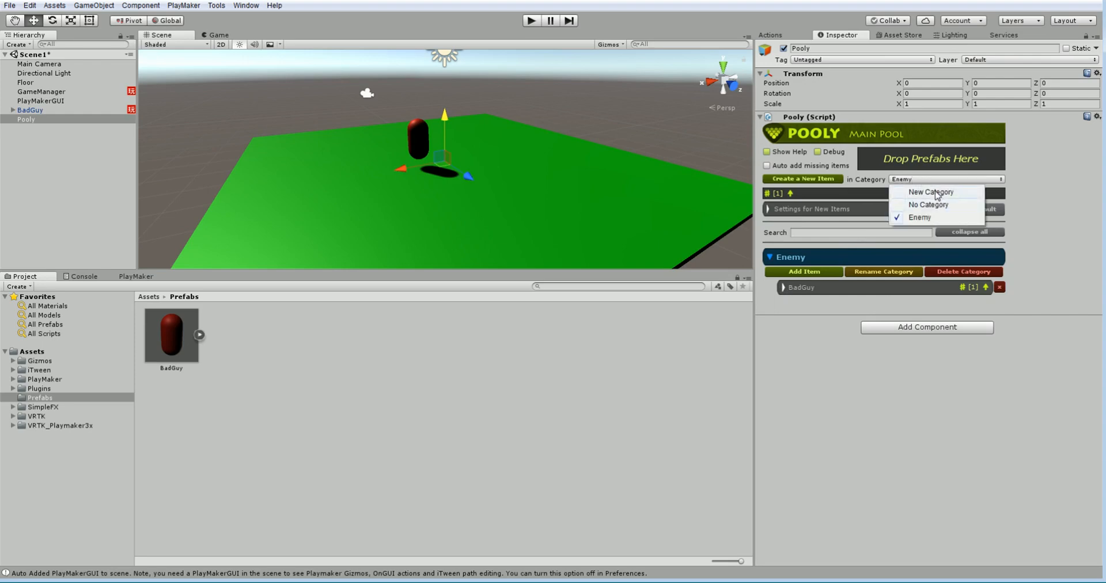
pyautogui.click(933, 192)
pyautogui.click(910, 180)
pyautogui.write('SFX')
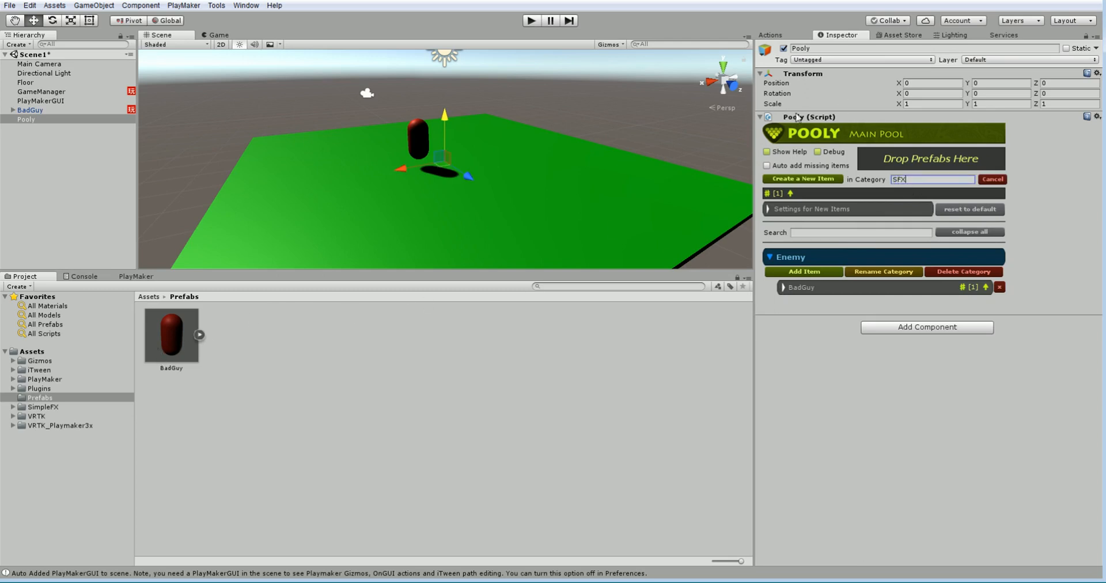
# Place the FX_BloodSplatter prefab from the SimpleFX Prefabs folder on the floor near BadGuy and preview its particle effect.
pyautogui.click(50, 407)
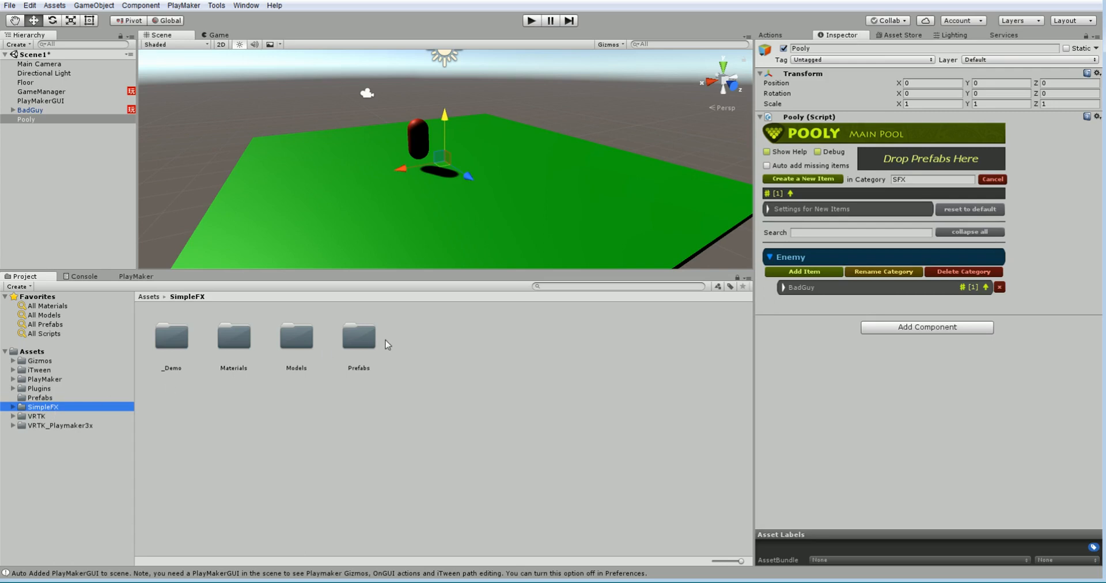
pyautogui.doubleClick(368, 343)
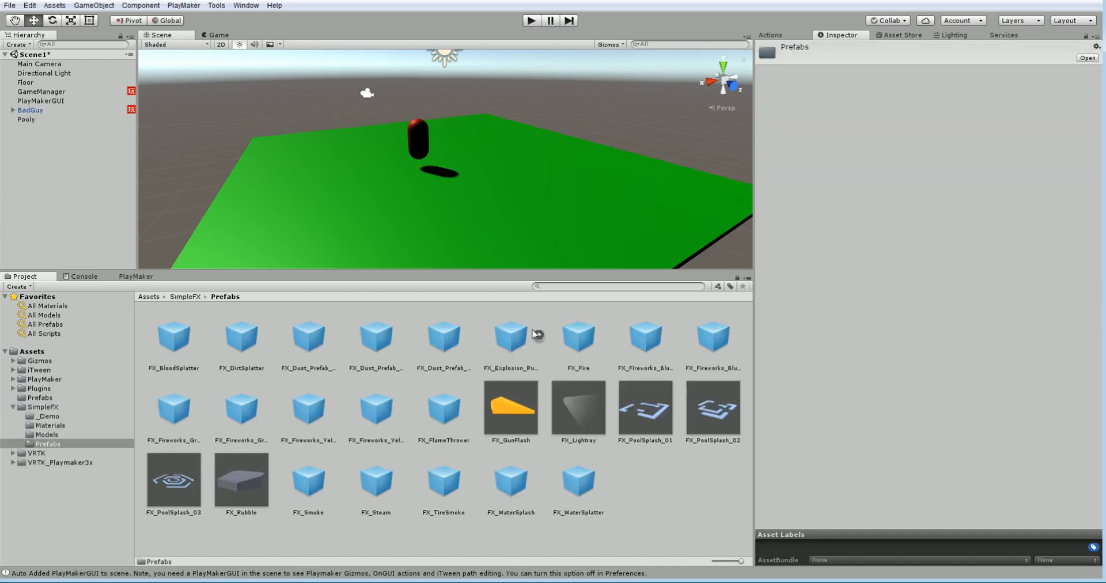
pyautogui.moveTo(173, 339); pyautogui.dragTo(318, 184)
pyautogui.moveTo(277, 213); pyautogui.dragTo(304, 207)
pyautogui.click(722, 213)
pyautogui.click(667, 213)
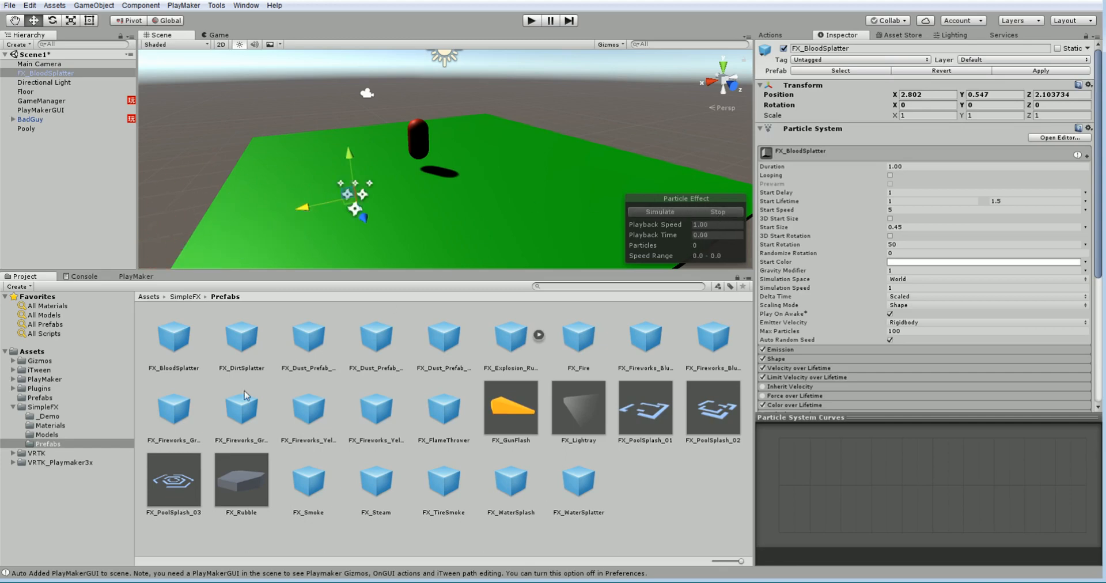
# Delete the FX_BloodSplatter object from the scene.
pyautogui.click(51, 81)
pyautogui.click(52, 75)
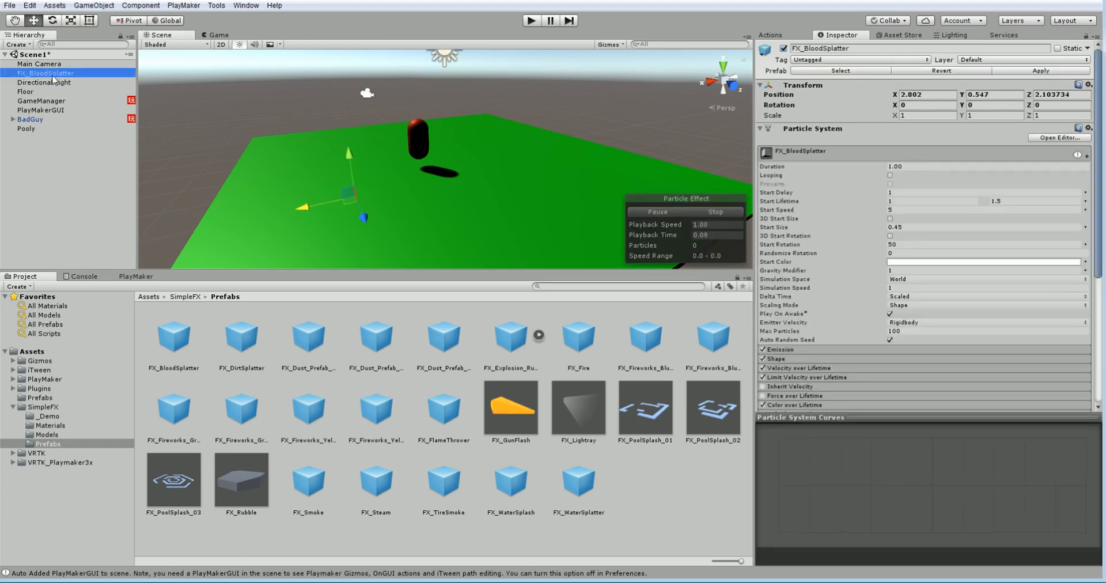
pyautogui.press('Delete')
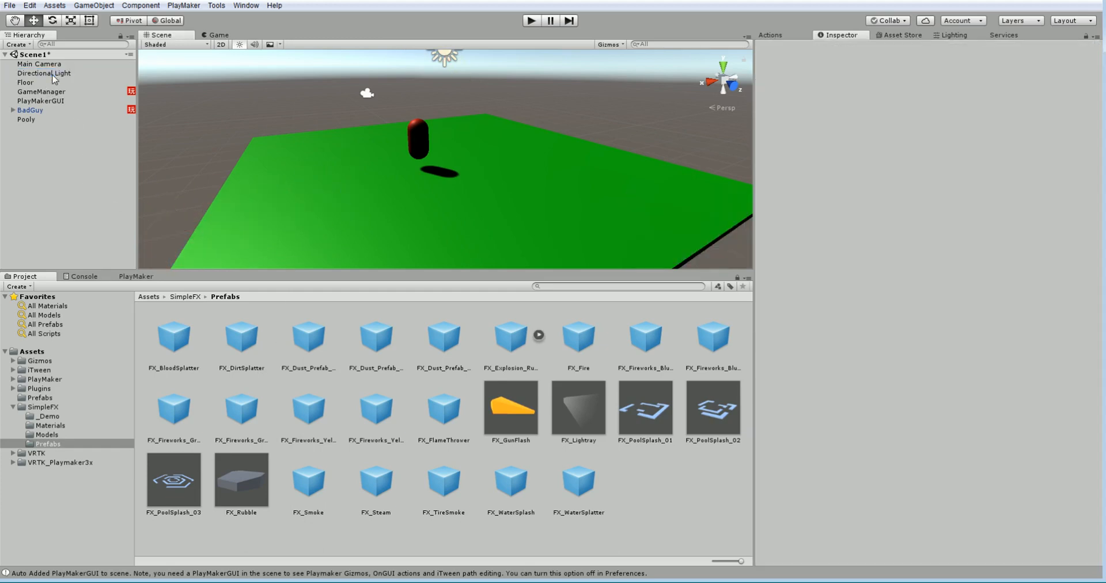
# Add the FX_BloodSplatter prefab to the Pooly main pool under a new category named SFX.
pyautogui.click(50, 120)
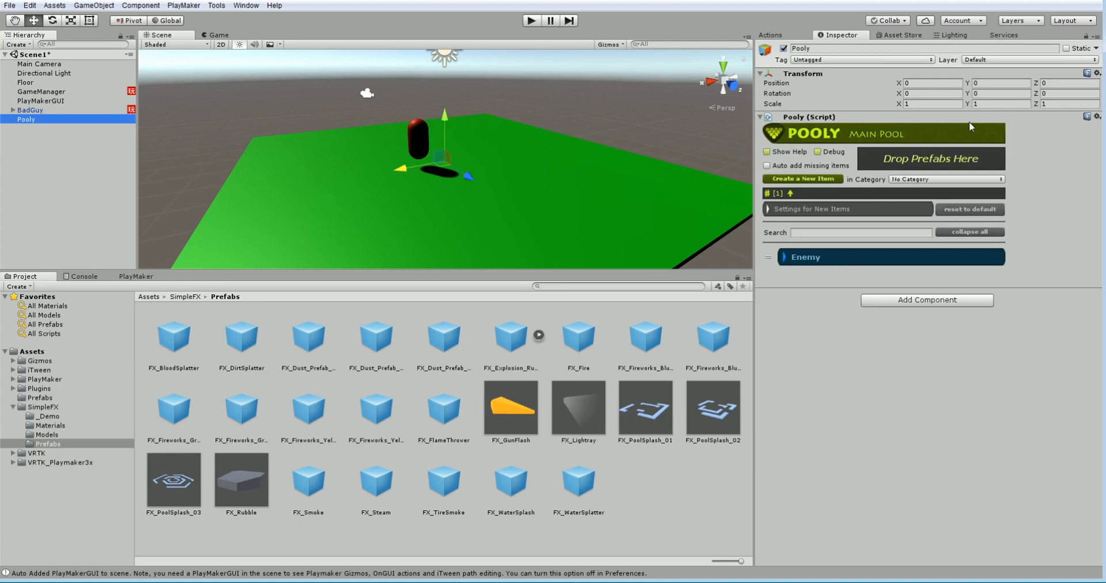
pyautogui.click(947, 179)
pyautogui.click(933, 196)
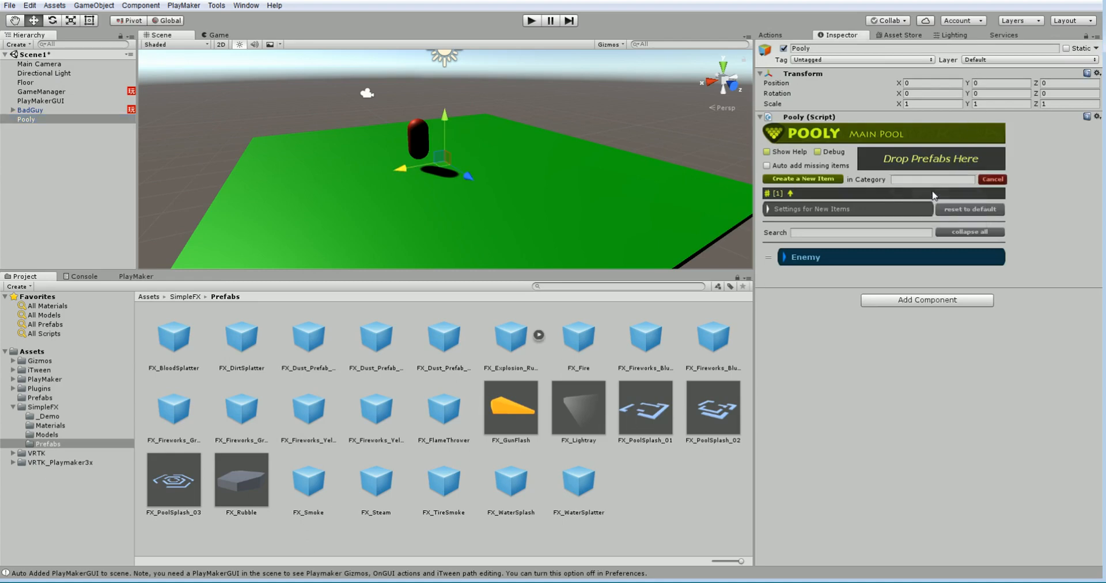
pyautogui.press('f')
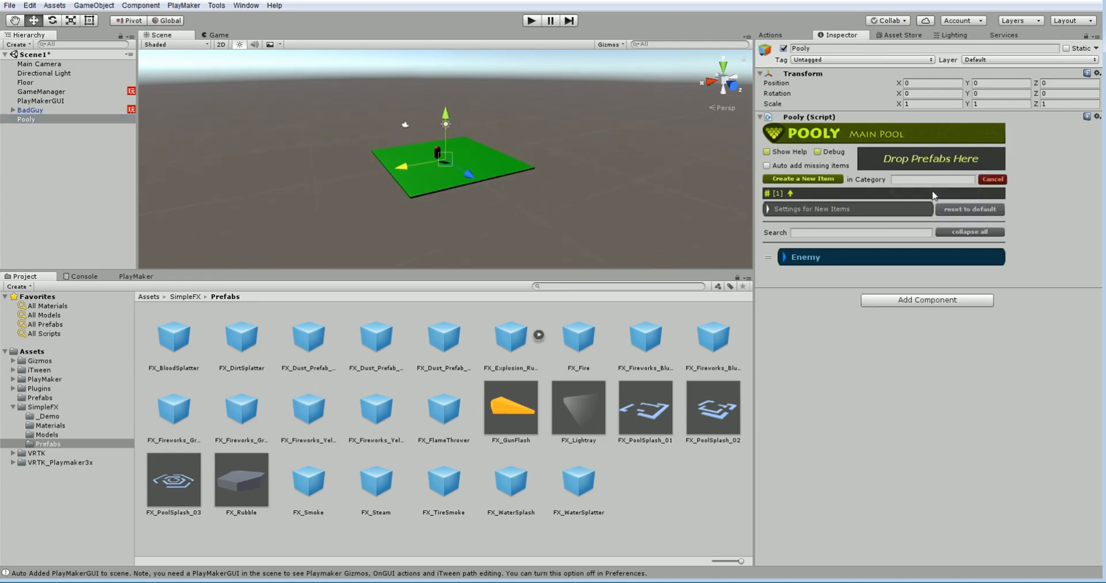
pyautogui.click(911, 180)
pyautogui.write('SFX')
pyautogui.moveTo(176, 346); pyautogui.dragTo(928, 167)
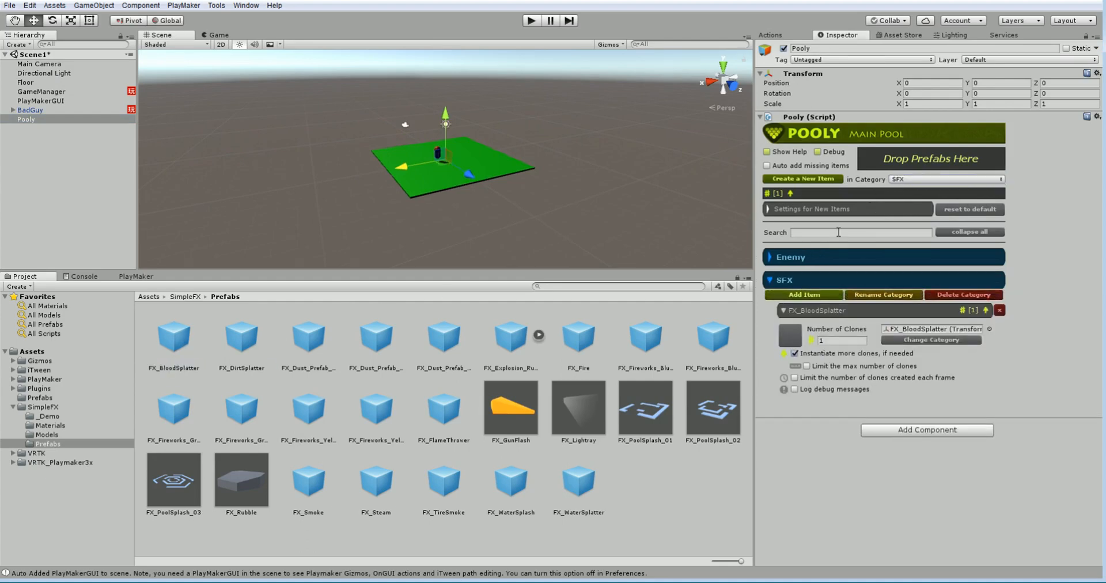
pyautogui.click(770, 280)
pyautogui.press('f')
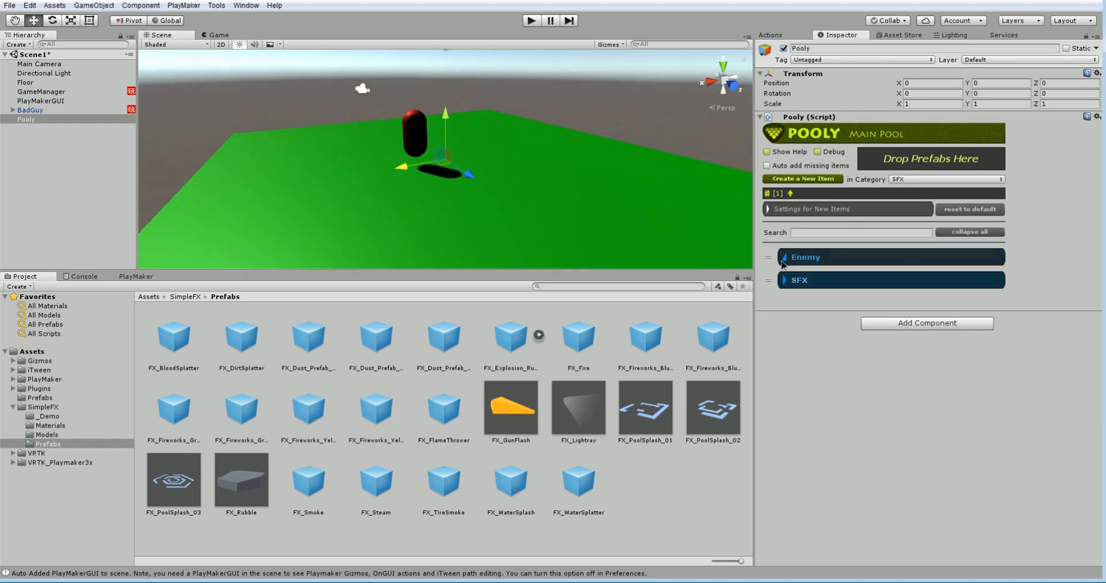
# Set the BadGuy pool item in the Enemy category to 3 clones and limit its maximum number of clones to 10.
pyautogui.click(803, 257)
pyautogui.click(783, 287)
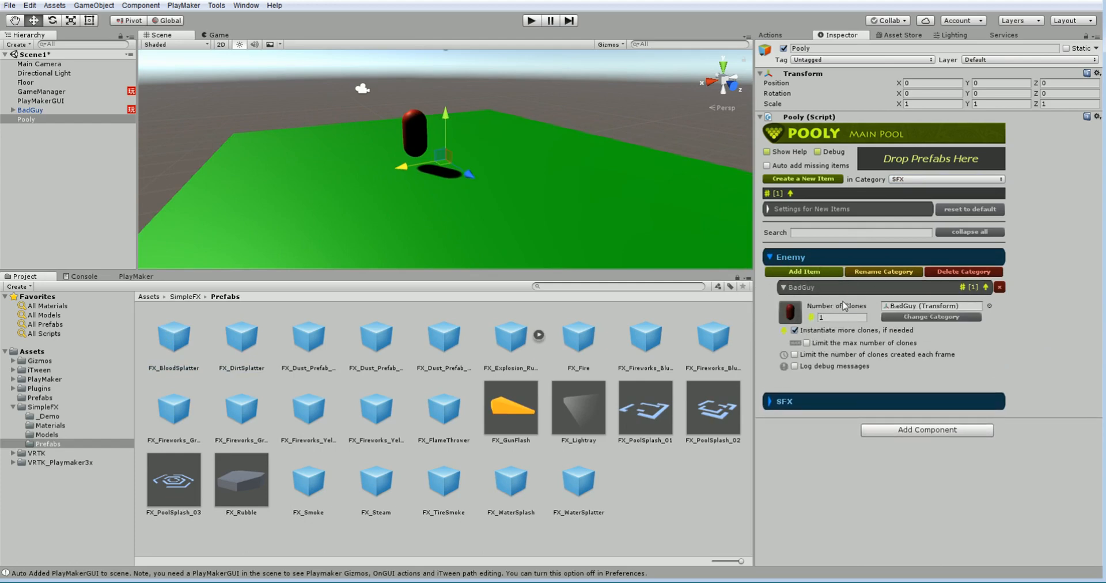
pyautogui.click(858, 320)
pyautogui.write('3')
pyautogui.click(807, 343)
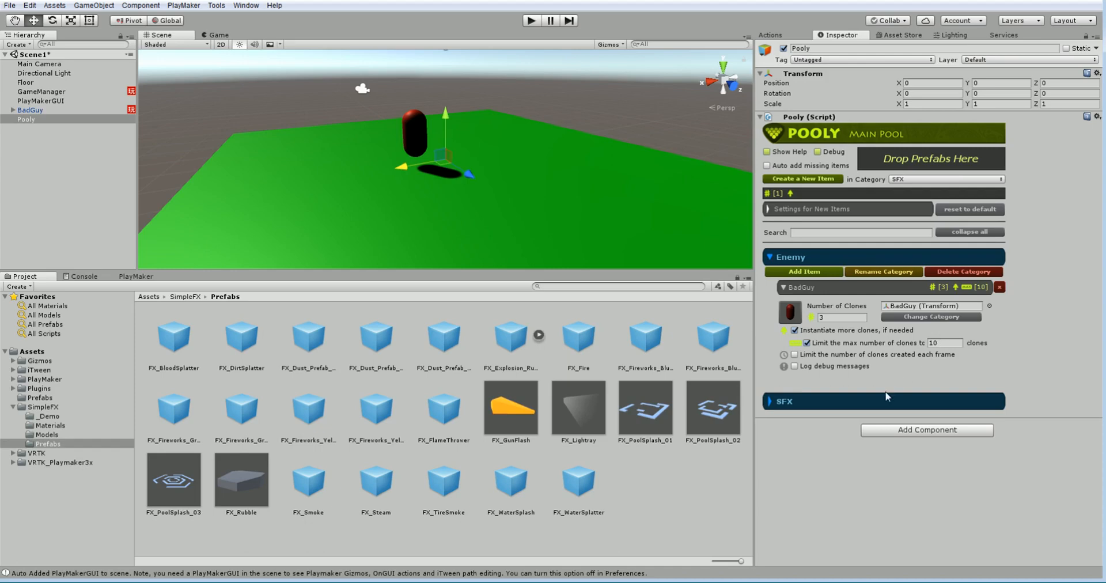
# Set the FX_BloodSplatter pool item in the SFX category to 3 clones and limit its maximum number of clones to 10.
pyautogui.click(773, 402)
pyautogui.click(784, 431)
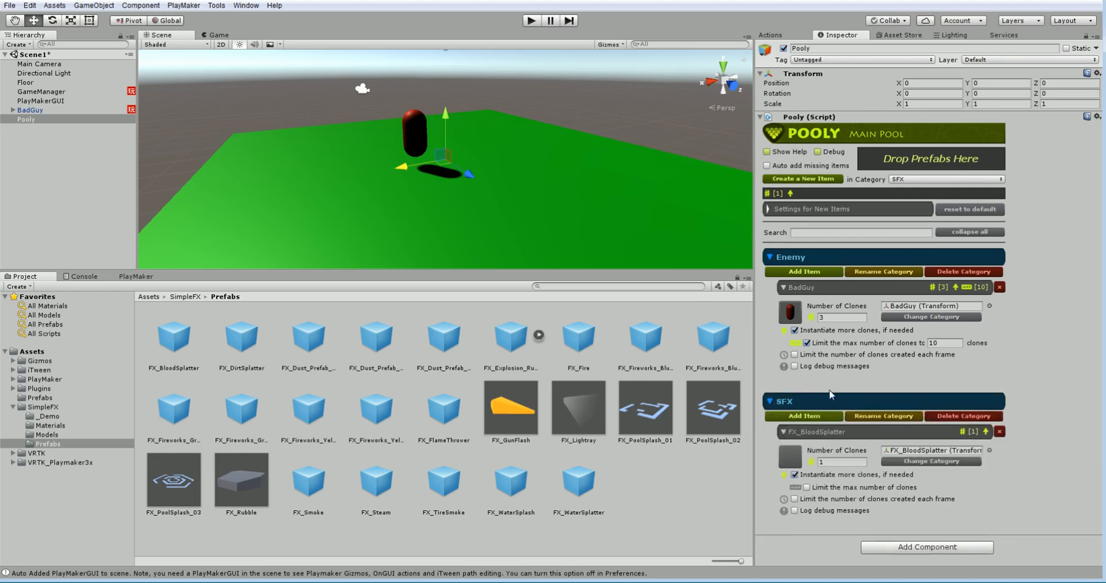
pyautogui.click(835, 459)
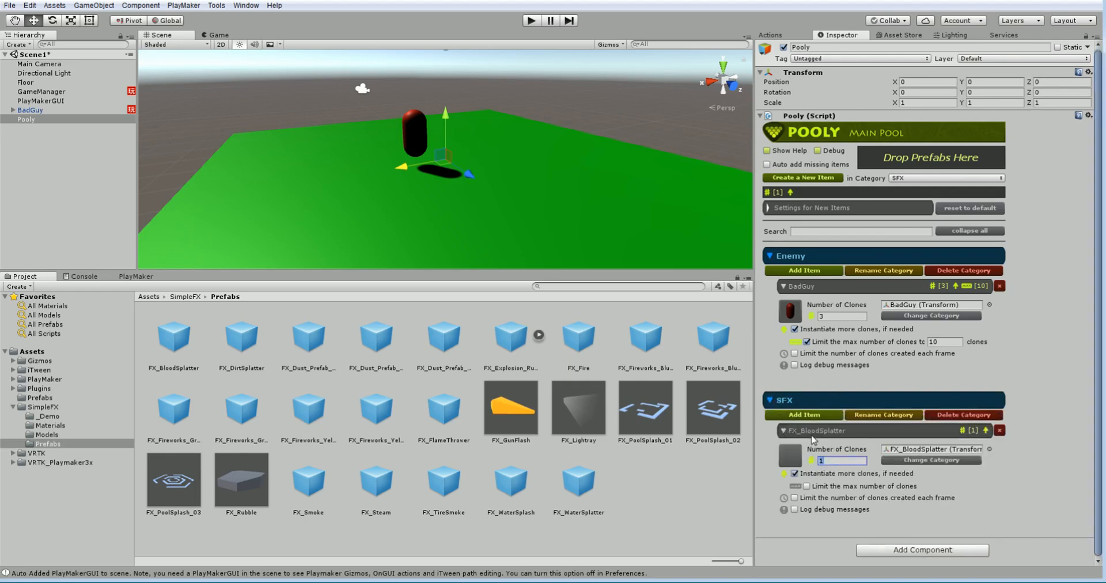
pyautogui.write('3')
pyautogui.click(807, 486)
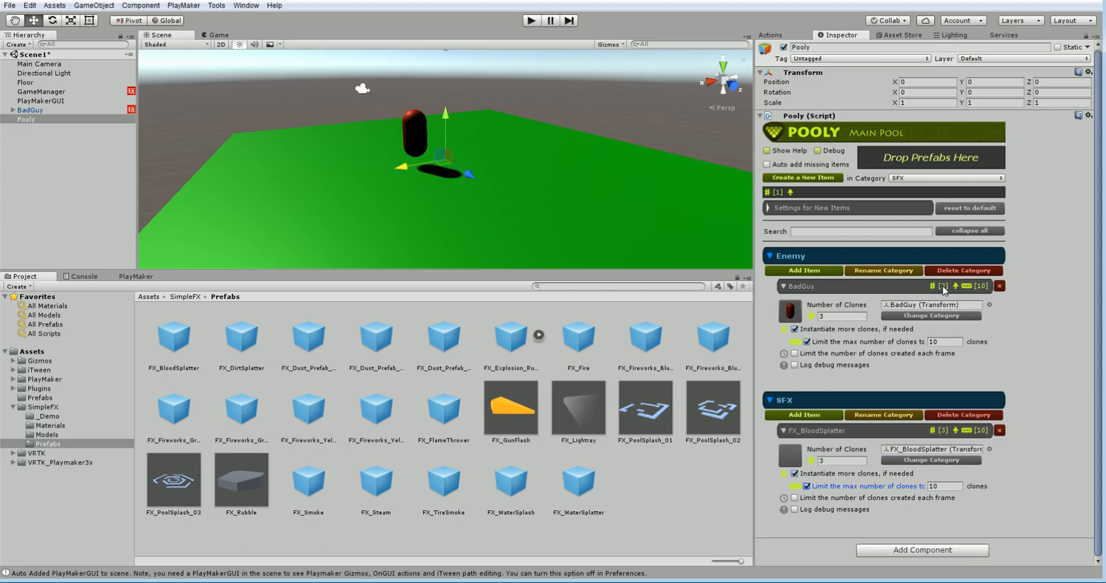
# Collapse the BadGuy and FX_BloodSplatter items and their Enemy and SFX categories in the Pooly main pool.
pyautogui.click(786, 288)
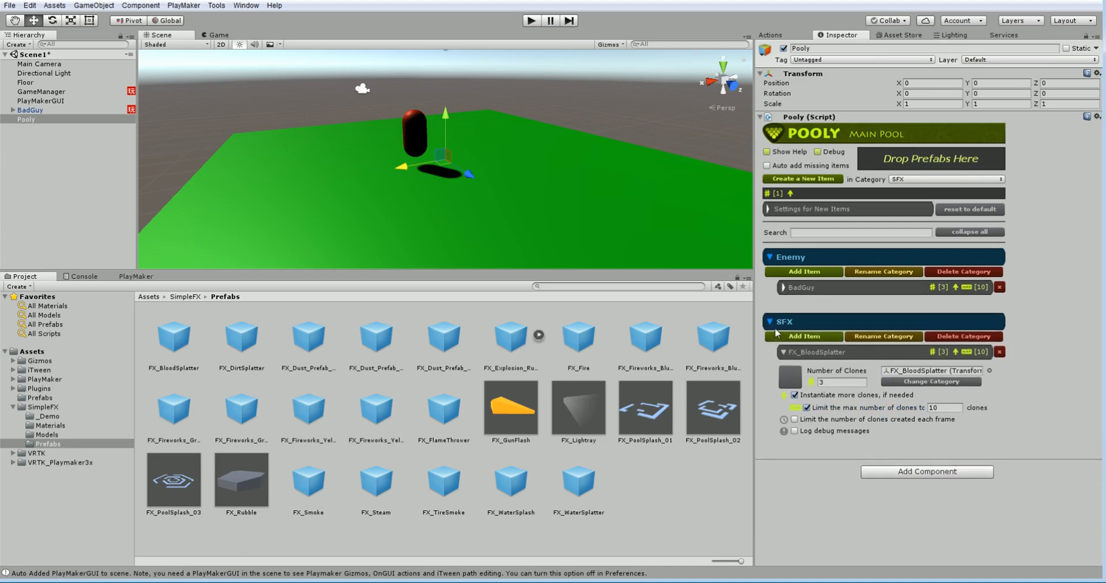
pyautogui.click(783, 352)
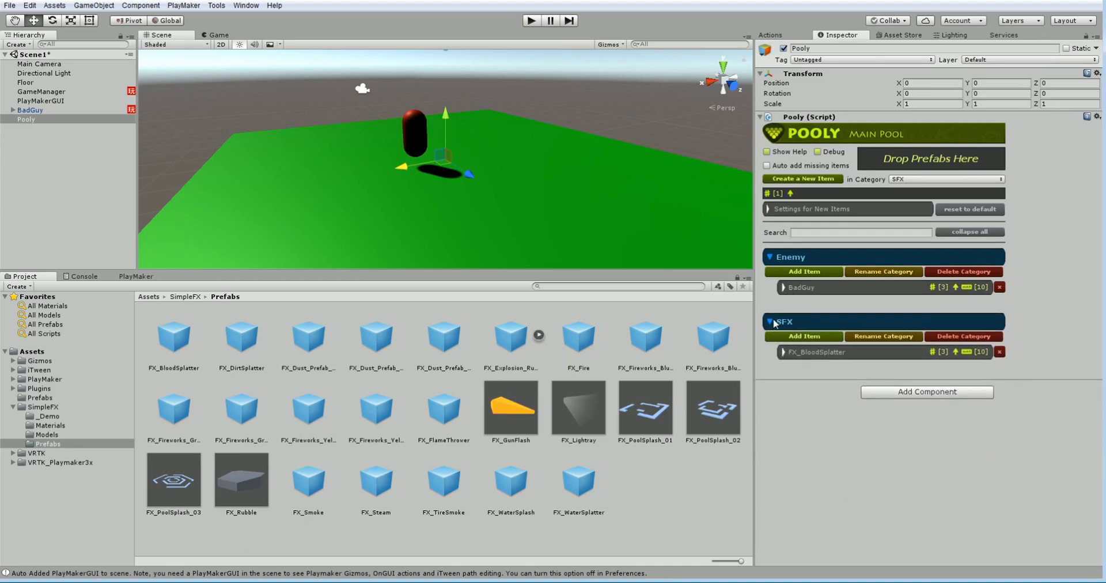
pyautogui.click(775, 322)
pyautogui.click(777, 257)
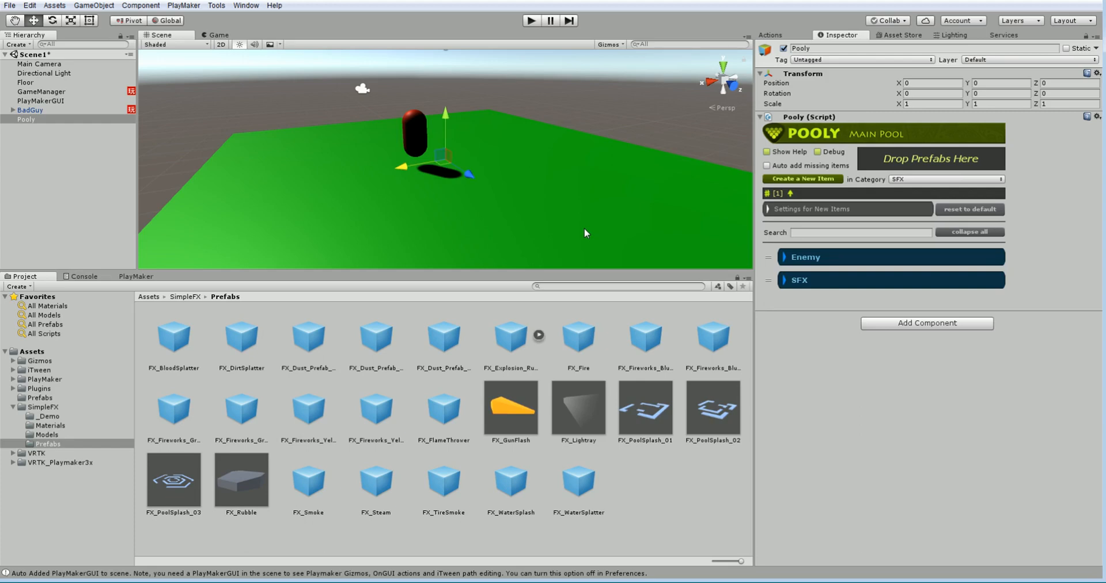
# Open BadGuy's FSM for editing in the PlayMaker editor and enlarge the editor area.
pyautogui.click(44, 110)
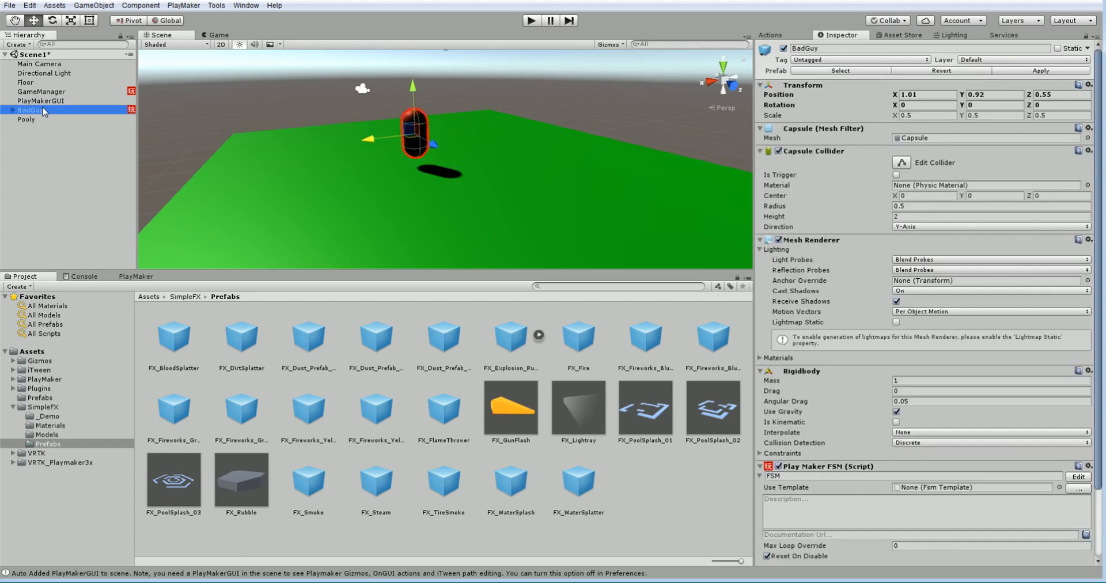
pyautogui.scroll(-3, 852, 225)
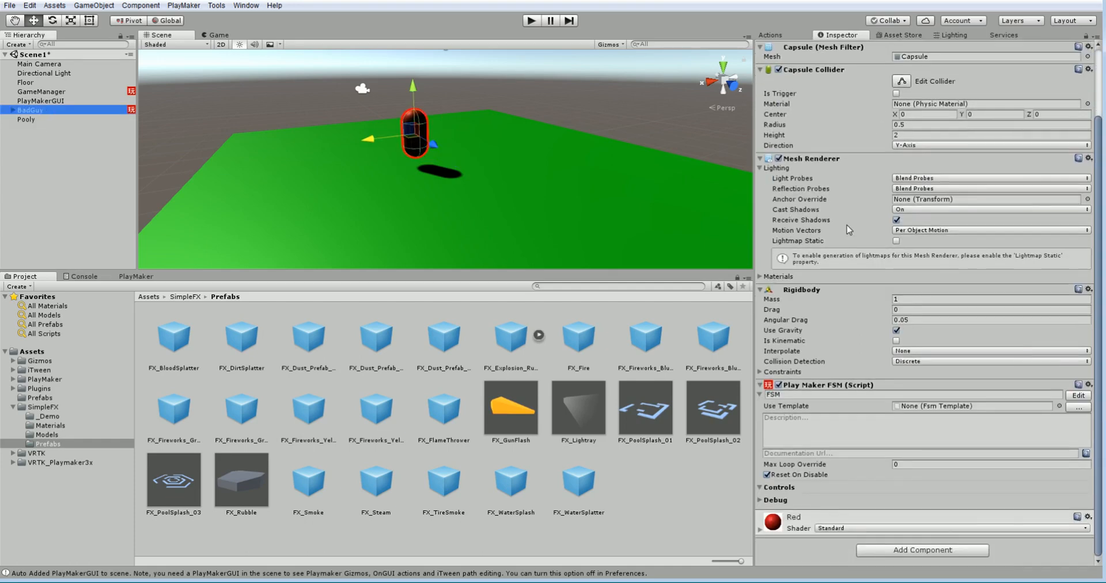
pyautogui.click(1074, 396)
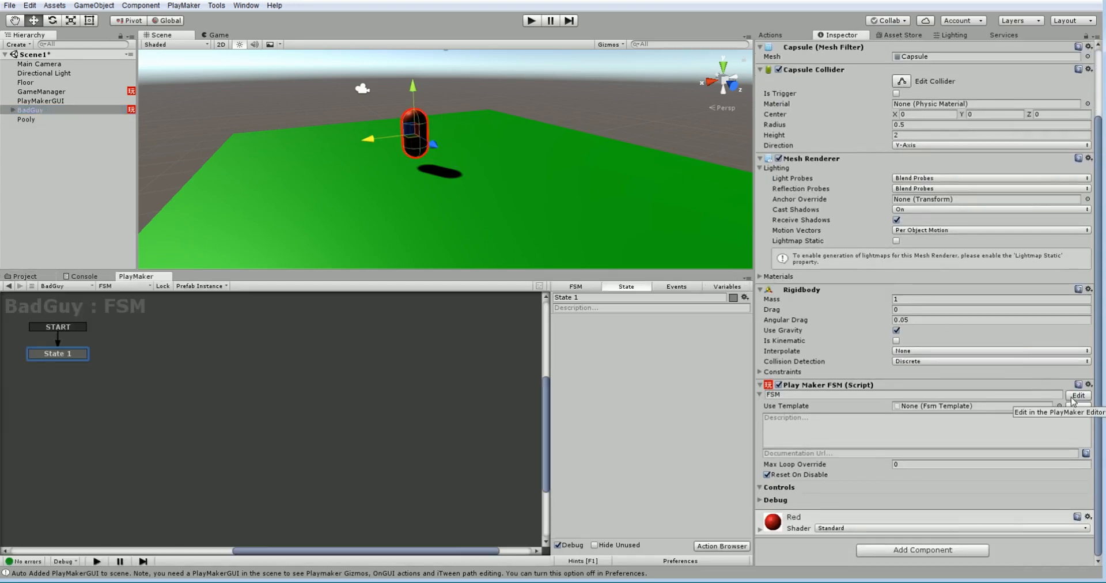
pyautogui.moveTo(299, 269); pyautogui.dragTo(304, 243)
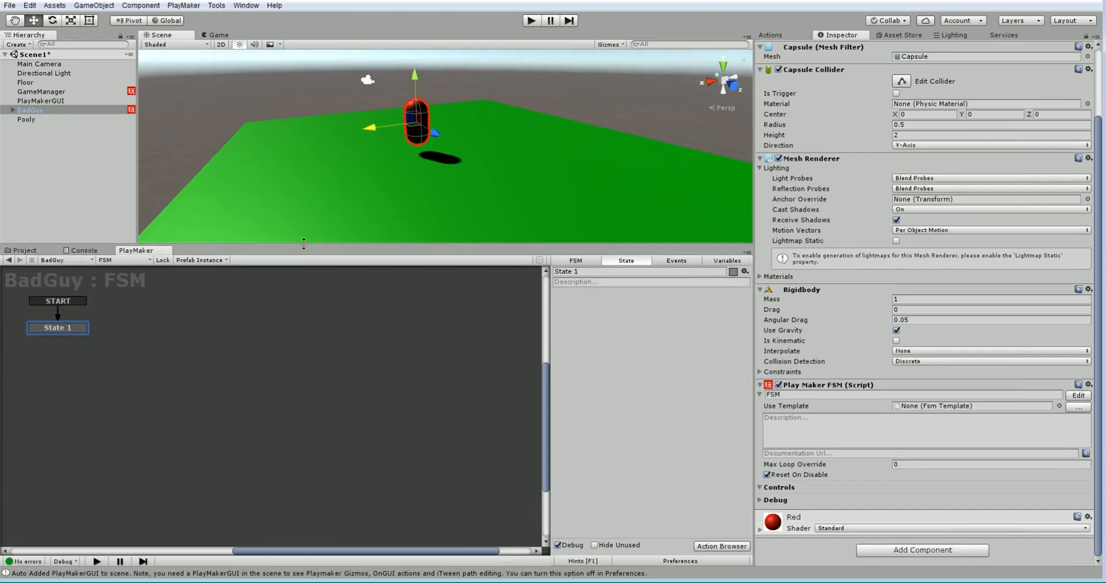
# Add a Get Key Down action to State 1 of BadGuy's FSM with its key set to Alpha 1.
pyautogui.click(770, 35)
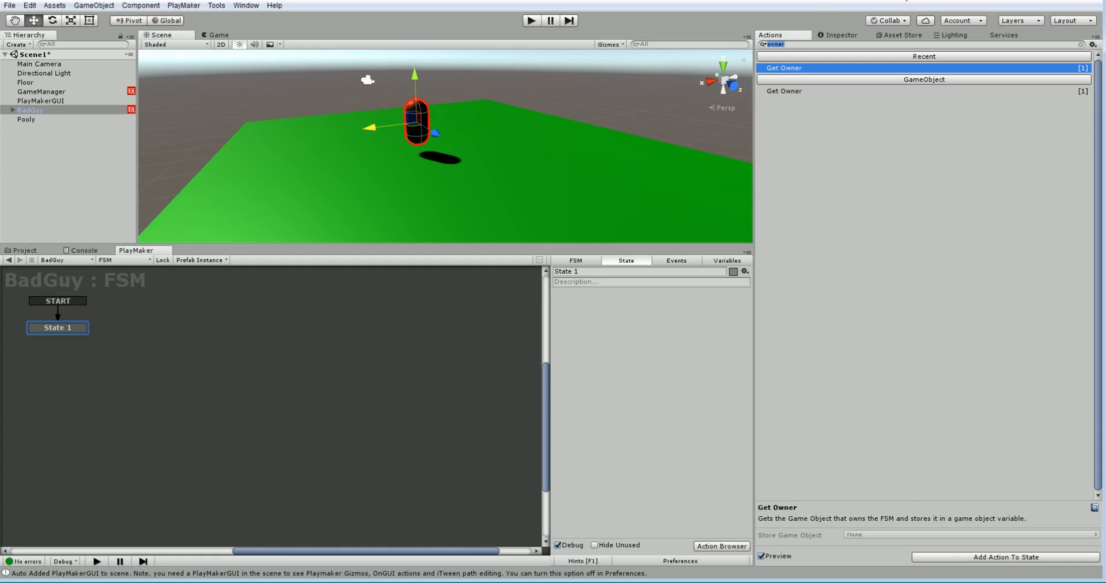
pyautogui.write('key do')
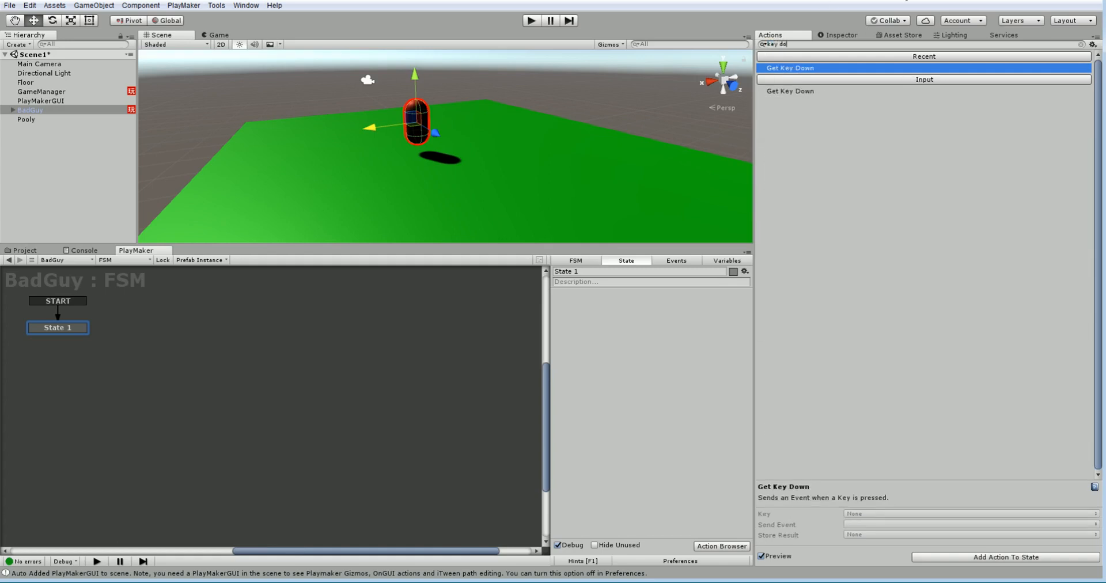
pyautogui.doubleClick(804, 68)
pyautogui.click(675, 305)
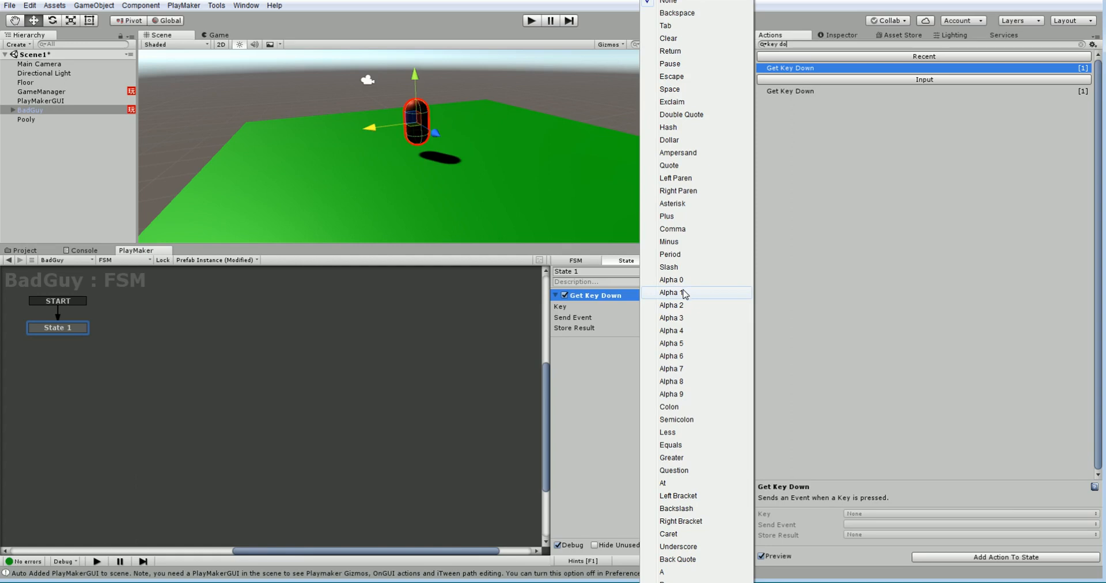
pyautogui.click(685, 294)
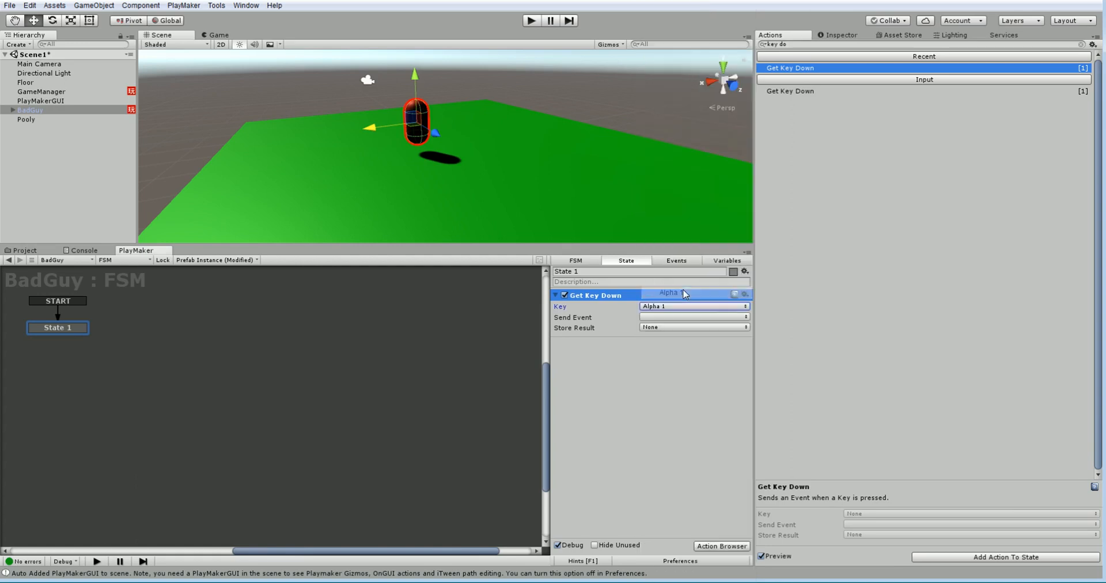
# Make Get Key Down send a new event named keyDown and add that event as a transition of the state.
pyautogui.click(657, 317)
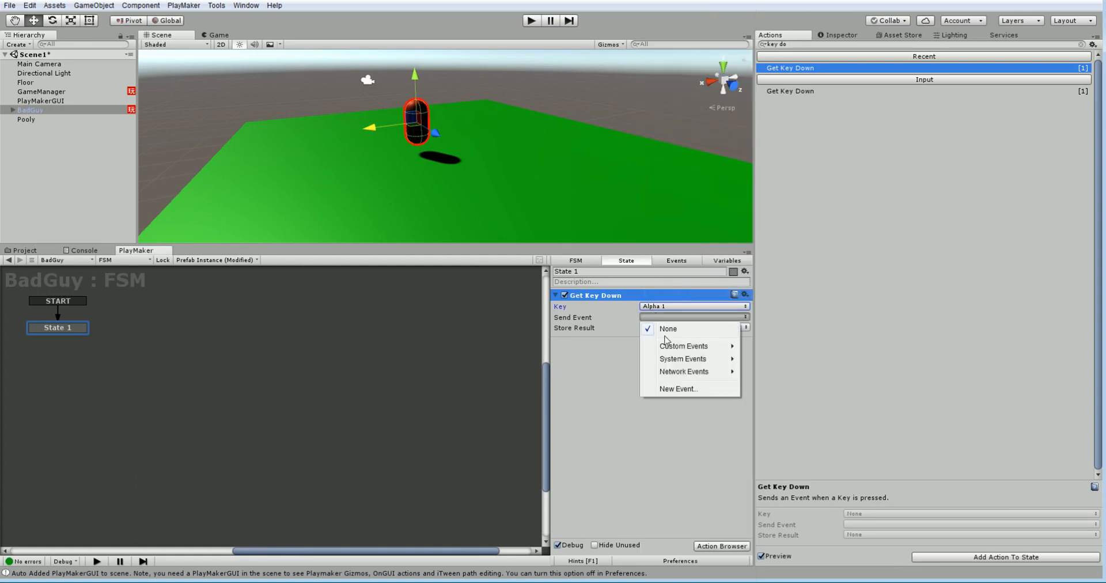
pyautogui.click(675, 389)
pyautogui.write('keyDown')
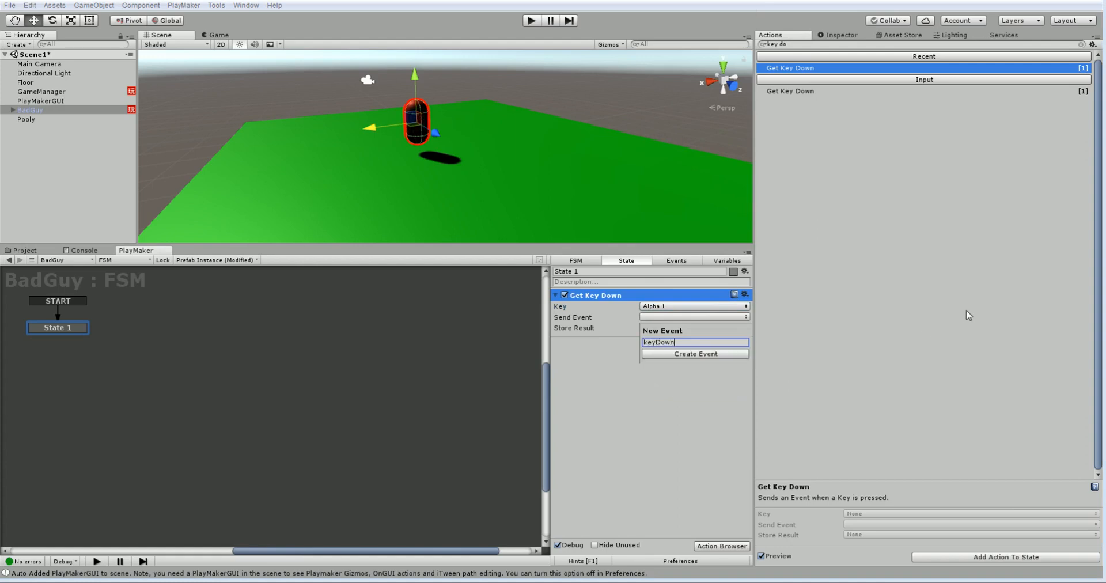
pyautogui.press('Return')
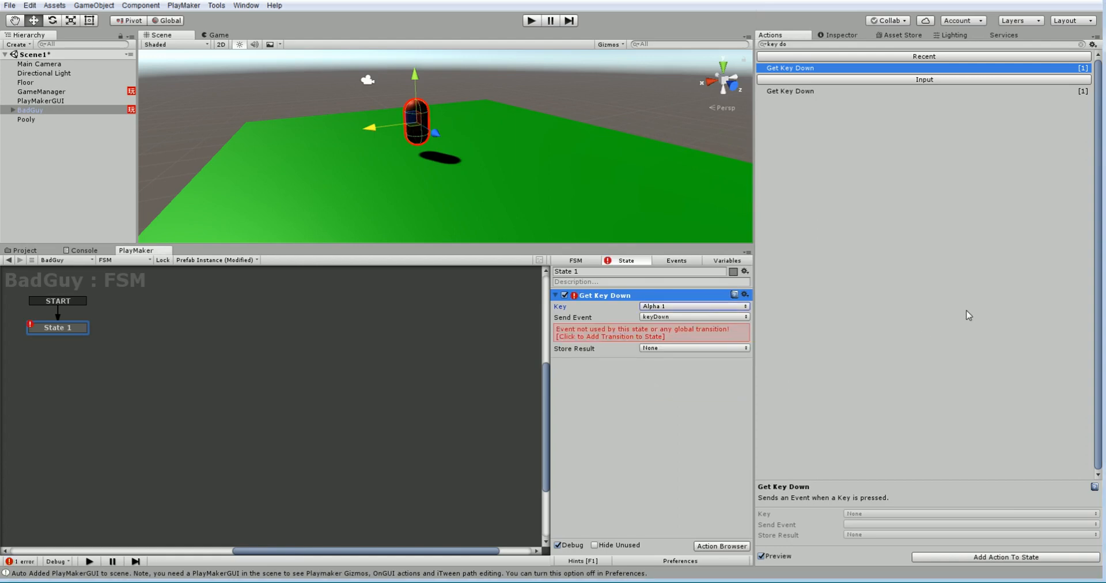
pyautogui.click(652, 337)
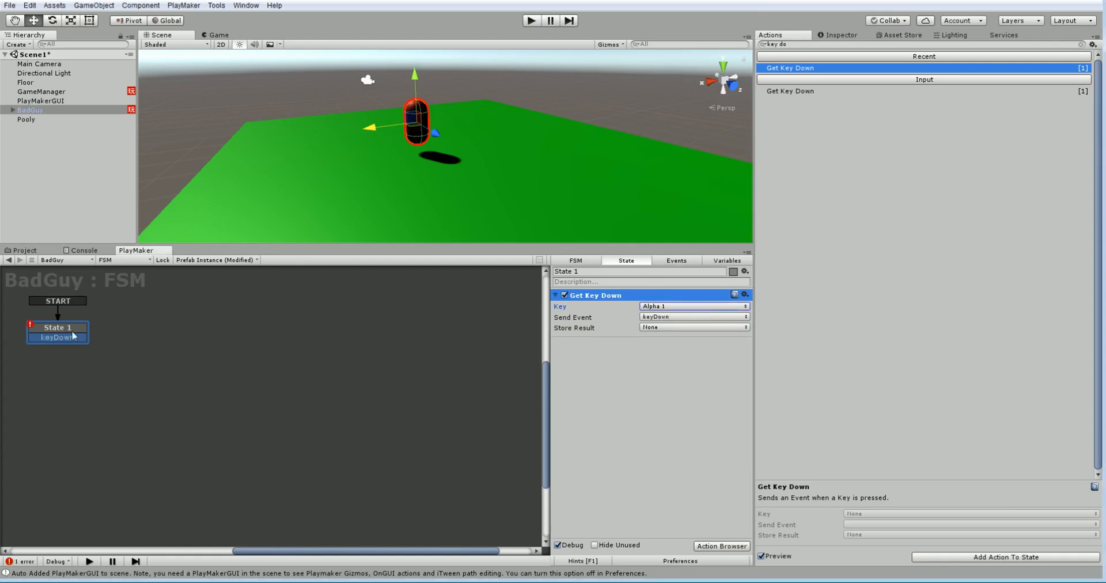
# Rename the start state to Wait for Key and connect its keyDown transition to a new state beside it.
pyautogui.click(586, 272)
pyautogui.write('Wait for Key')
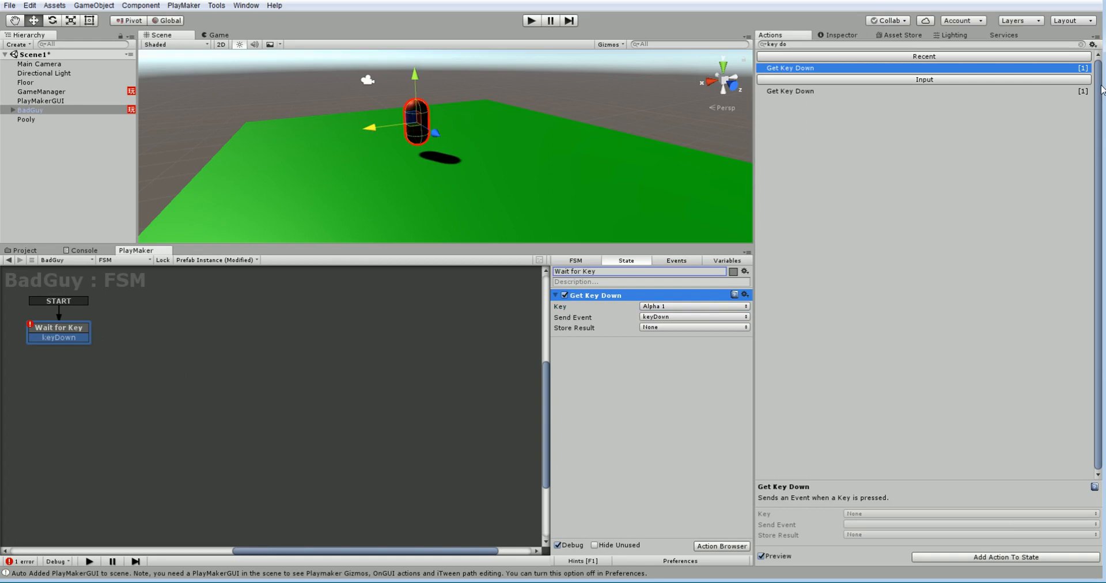
pyautogui.moveTo(76, 336); pyautogui.dragTo(147, 333)
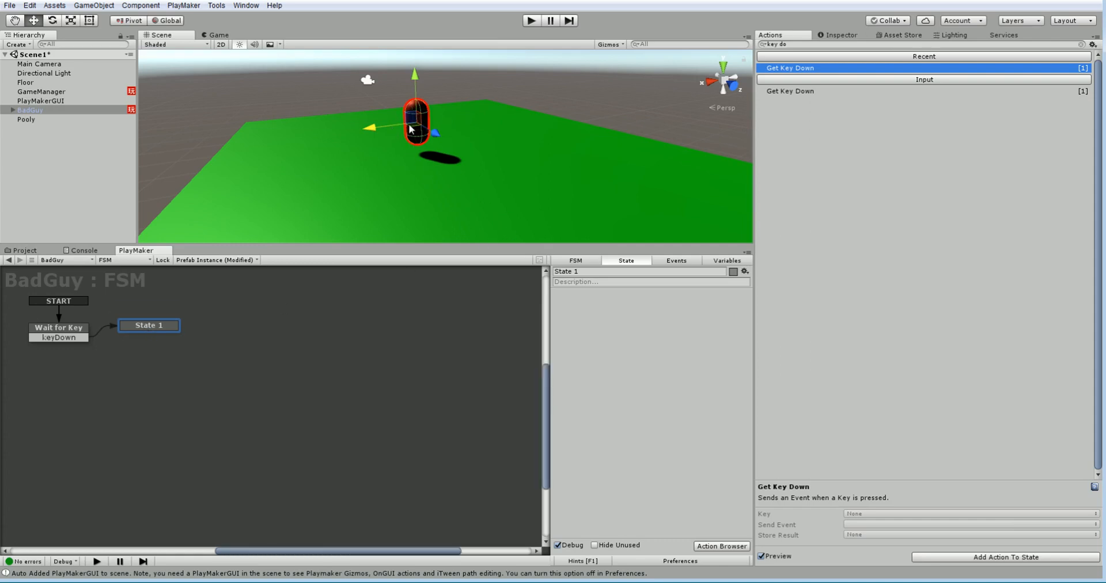
# Expand BadGuy's children in the hierarchy and add a Get Child action to the new state.
pyautogui.click(820, 44)
pyautogui.press('BackSpace')
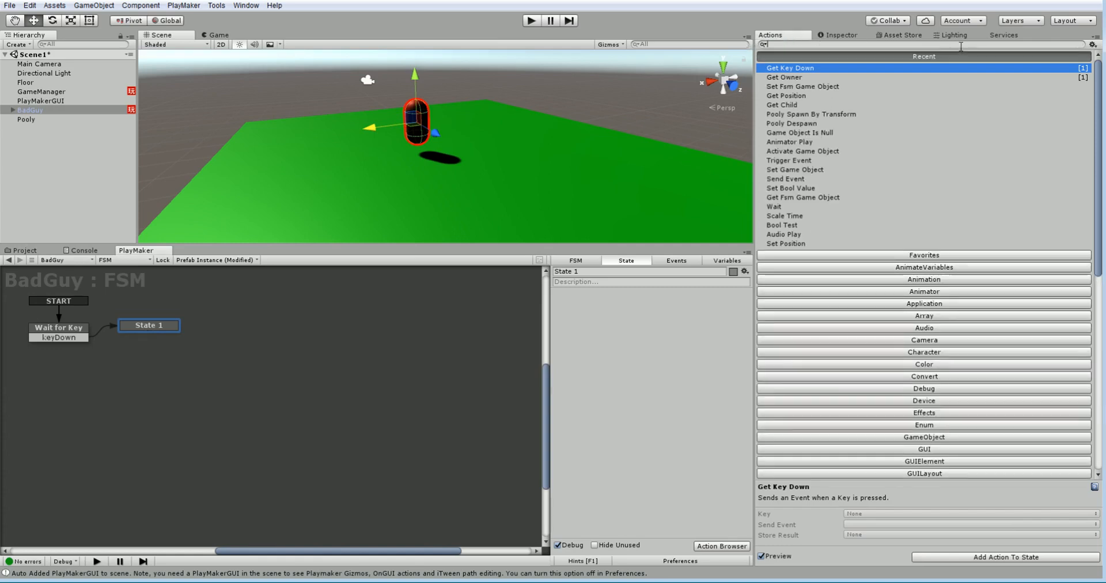
pyautogui.click(12, 110)
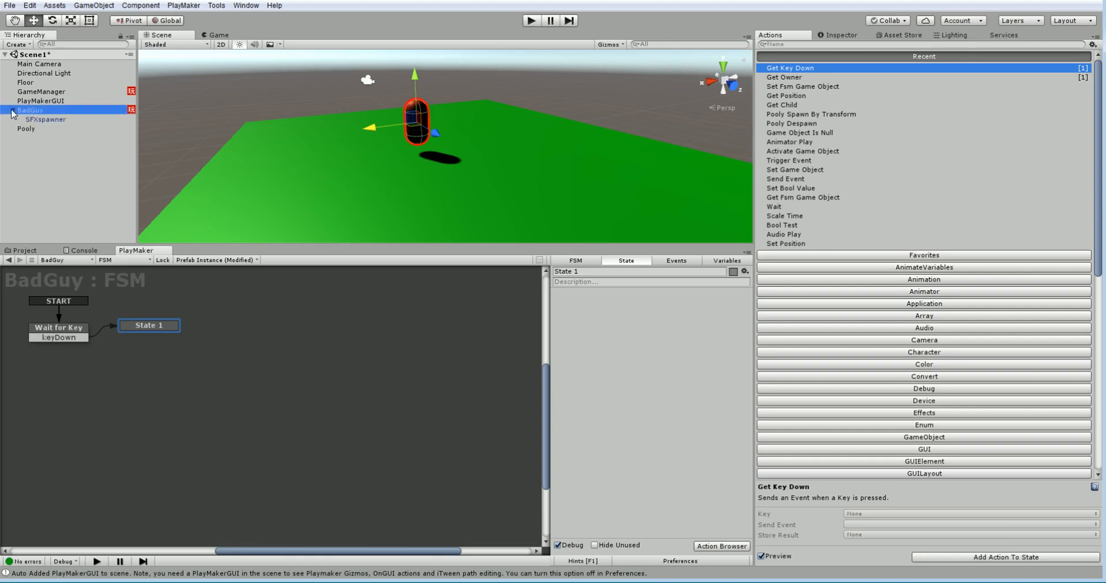
pyautogui.click(782, 45)
pyautogui.write('get child')
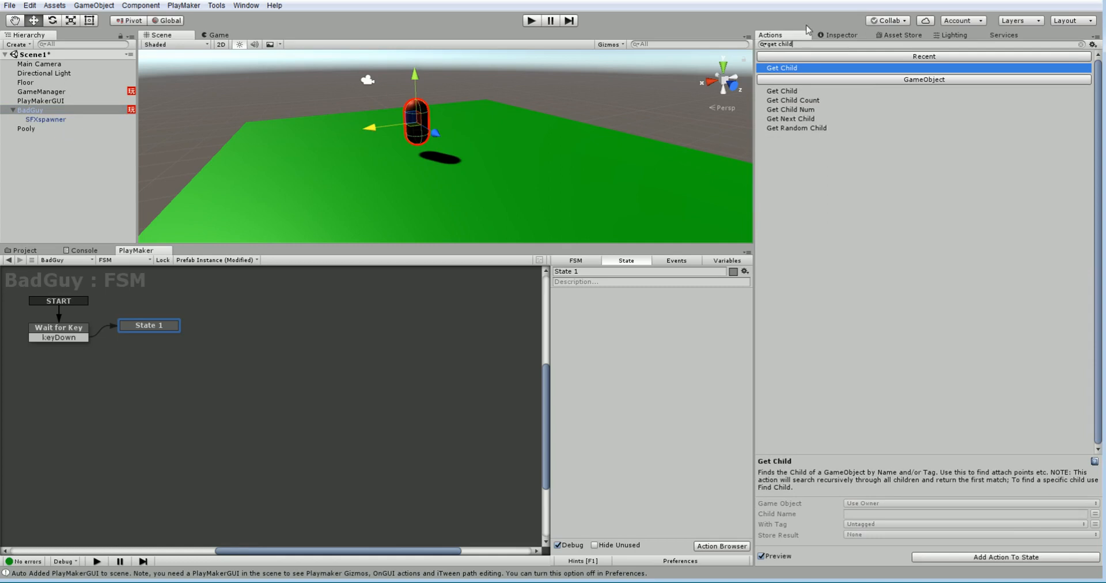
pyautogui.doubleClick(792, 68)
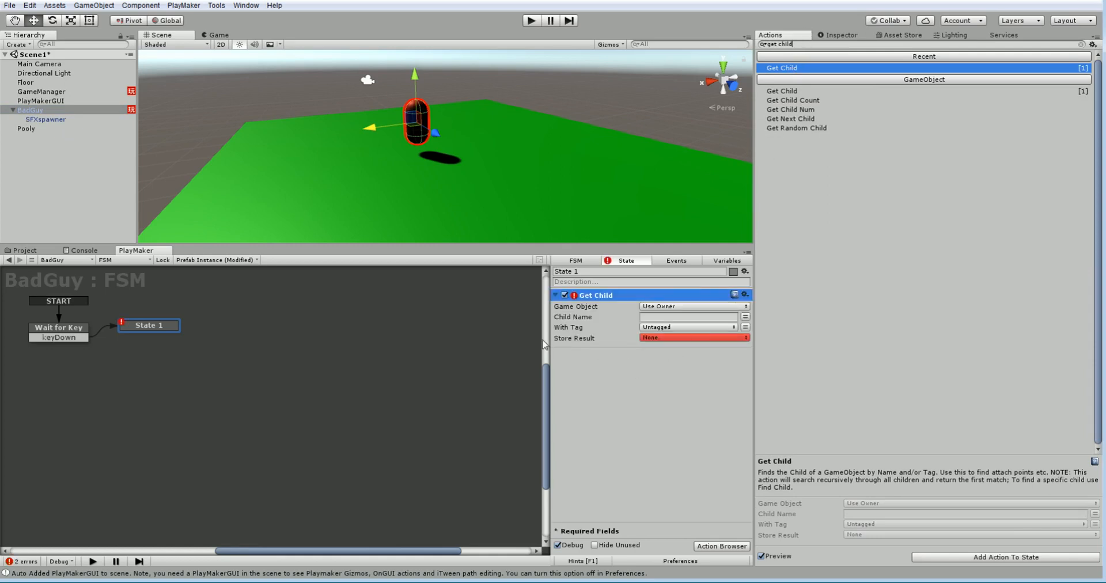
# Set Get Child to find the SFX Spawner tag and store the result in a new variable named SFX GO.
pyautogui.click(654, 328)
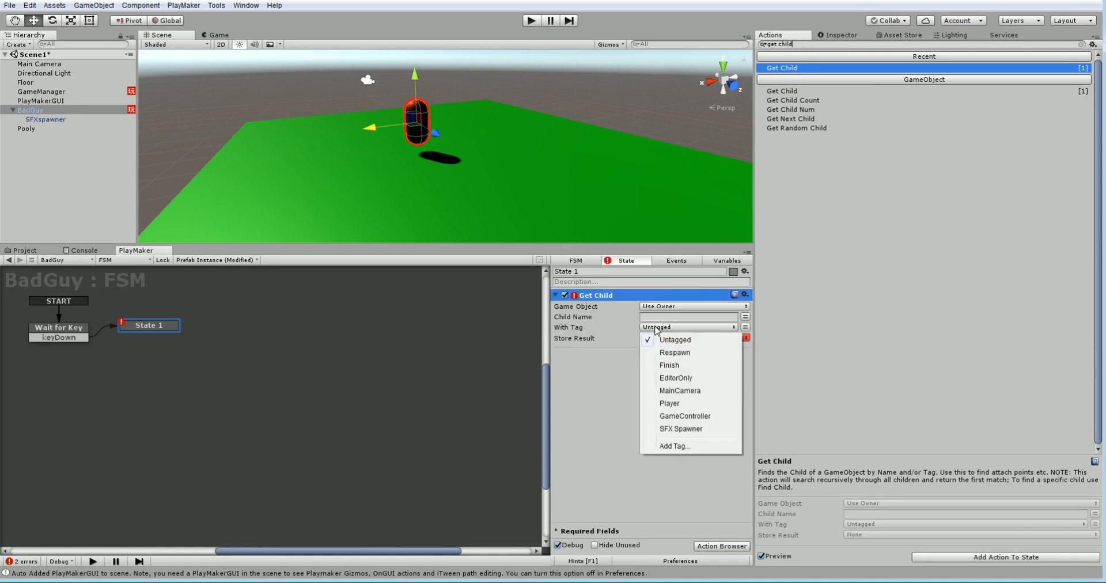
pyautogui.click(675, 429)
pyautogui.click(654, 338)
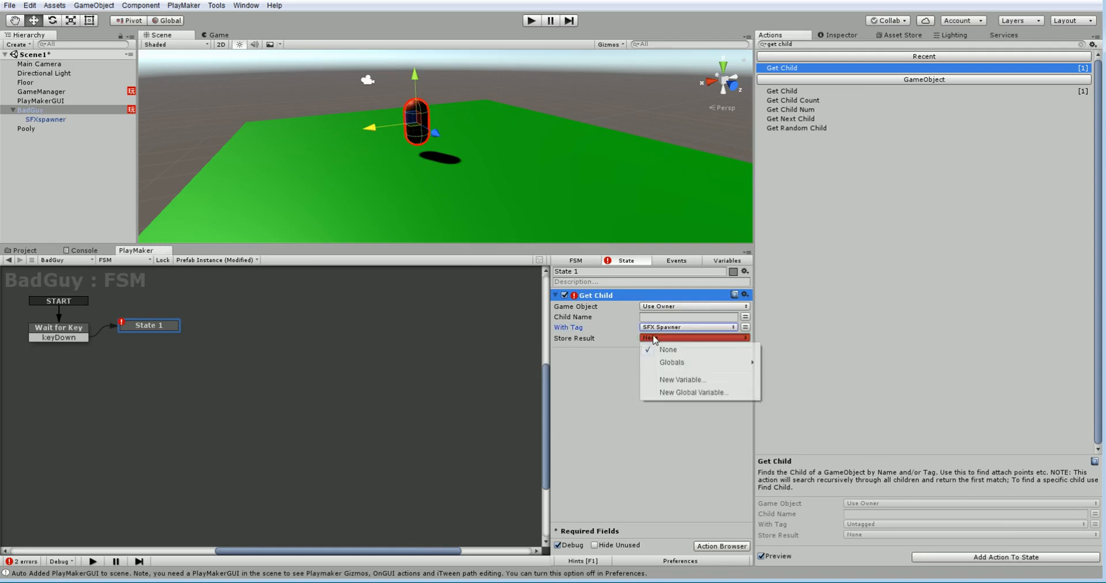
pyautogui.click(668, 379)
pyautogui.write('SFX GO')
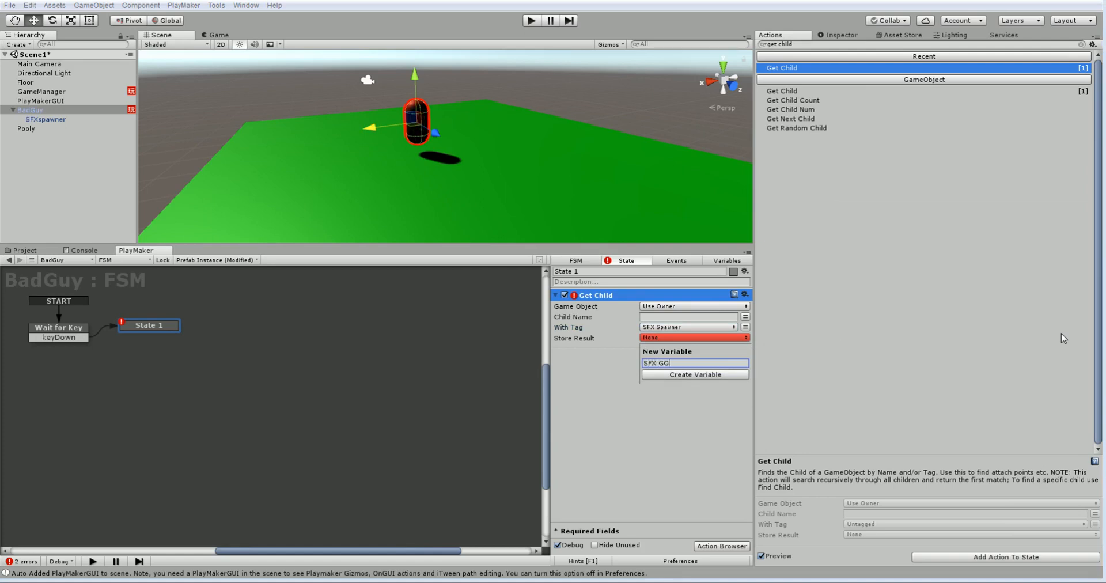
pyautogui.press('Return')
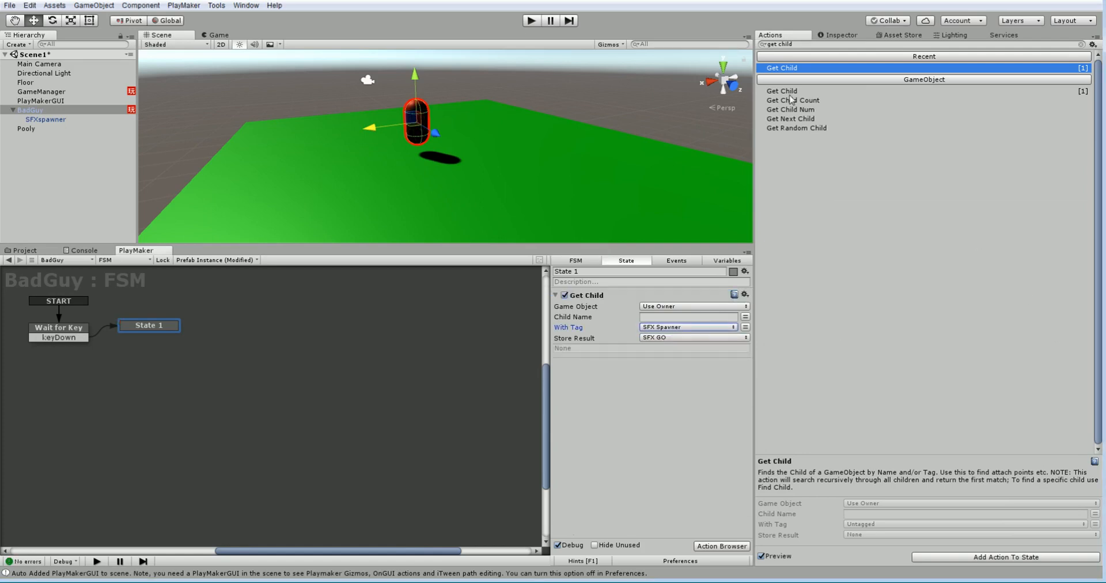
# Add a Get Position action to the new state, placed after Get Child.
pyautogui.doubleClick(780, 44)
pyautogui.moveTo(778, 45); pyautogui.dragTo(761, 41)
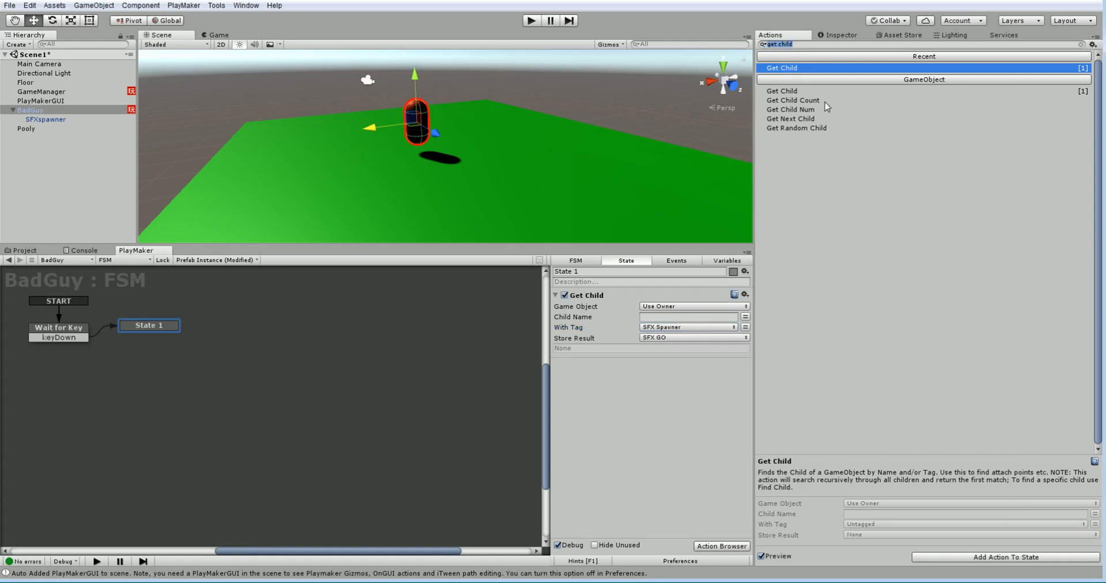
pyautogui.write('posi')
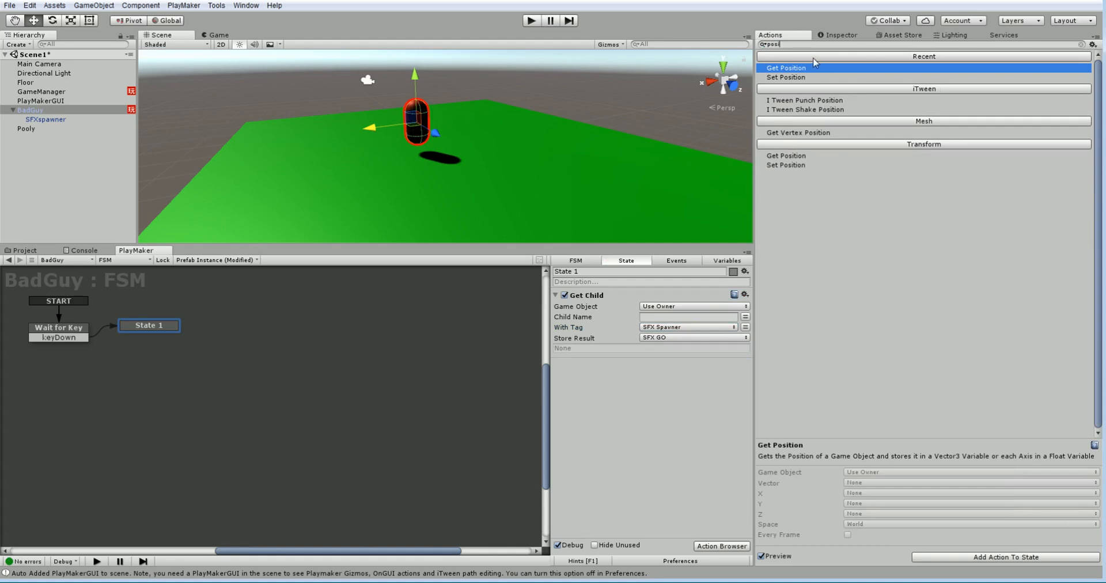
pyautogui.doubleClick(773, 68)
pyautogui.moveTo(618, 294); pyautogui.dragTo(595, 457)
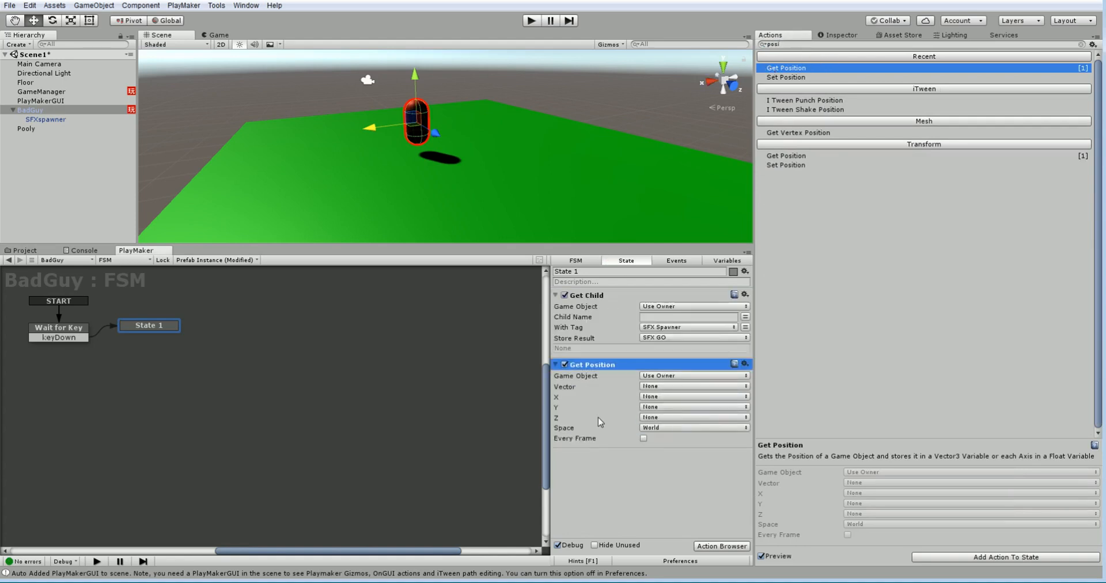
# Set Get Position to read the SFX GO object and store its vector in a new variable named SFX Position.
pyautogui.click(668, 377)
pyautogui.click(672, 402)
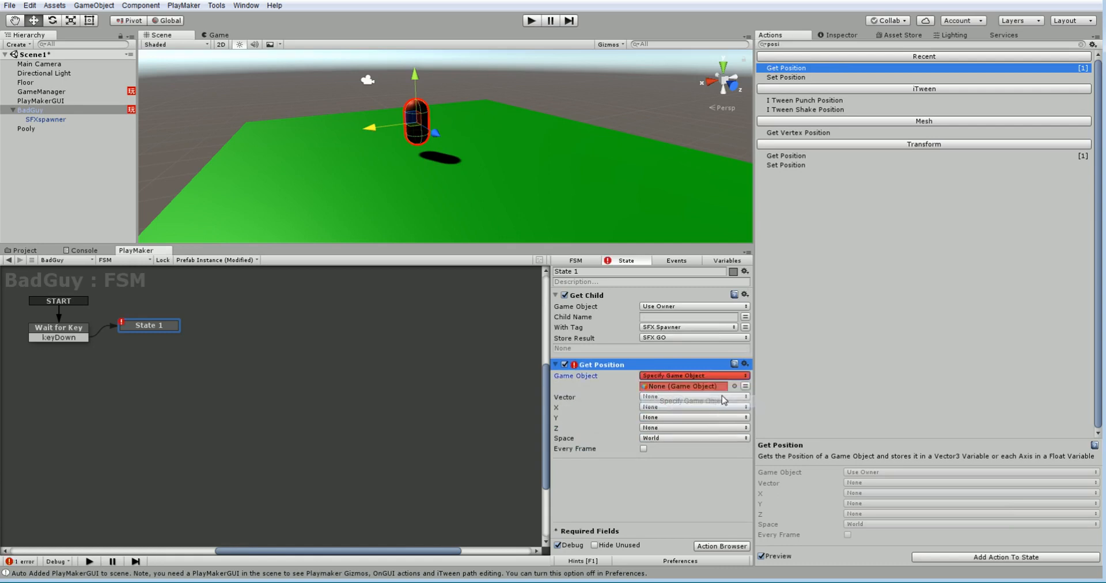
pyautogui.click(687, 386)
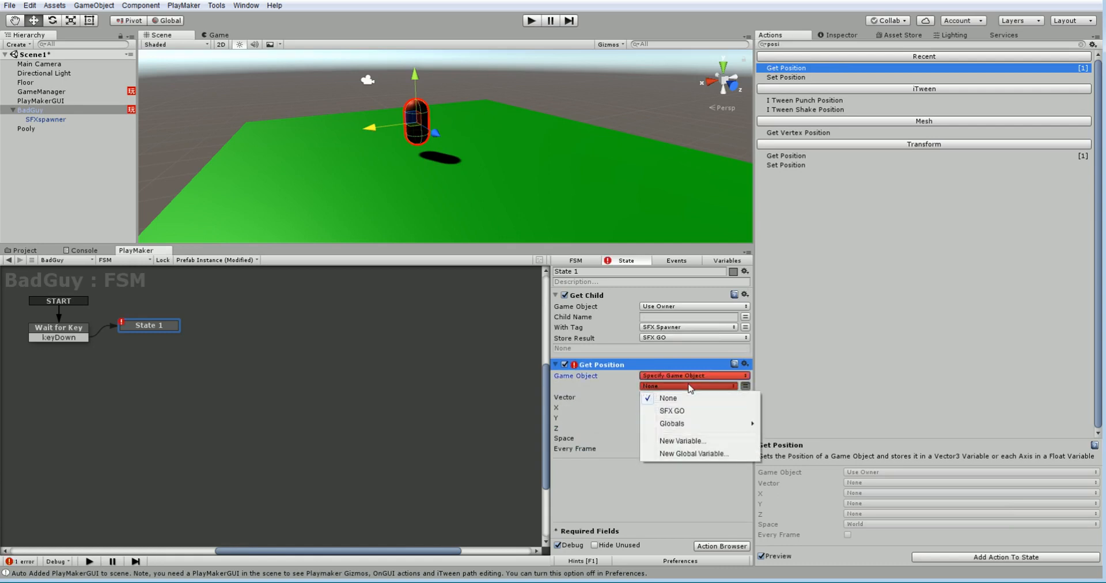
pyautogui.click(668, 416)
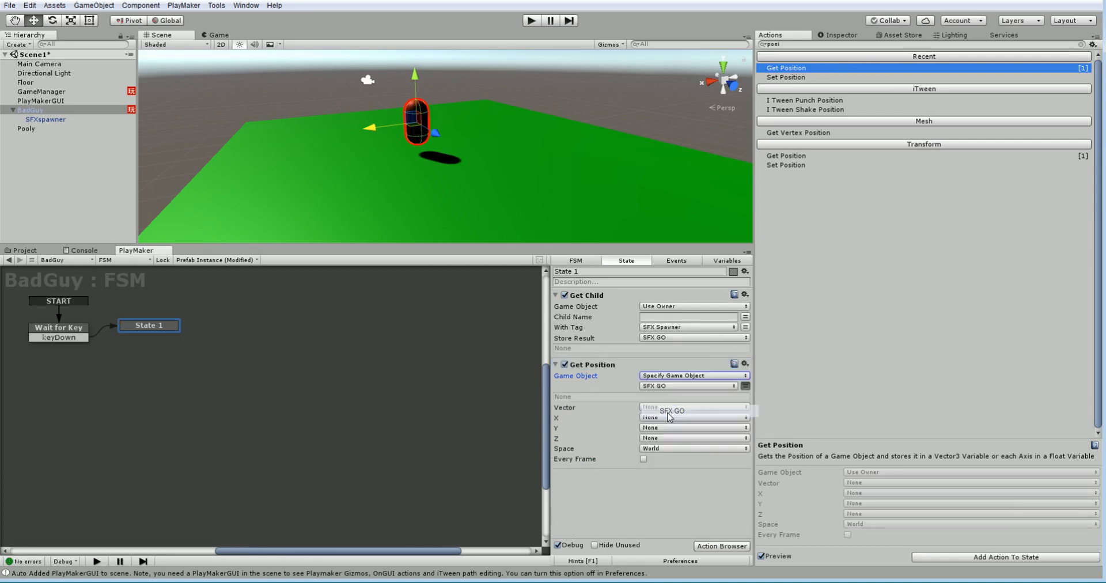
pyautogui.click(668, 406)
pyautogui.click(670, 436)
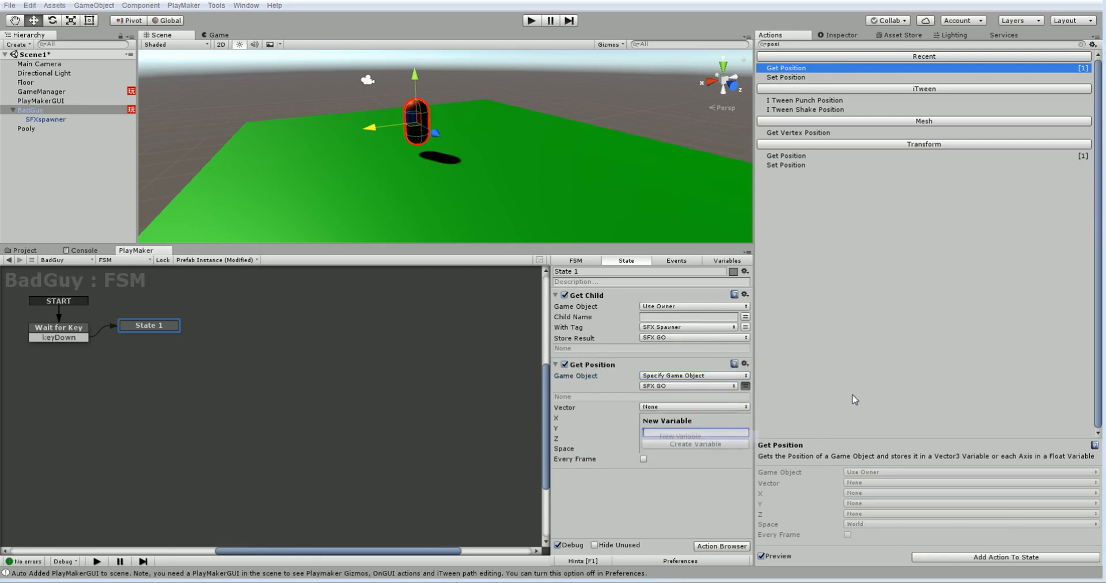
pyautogui.write('SFX Position')
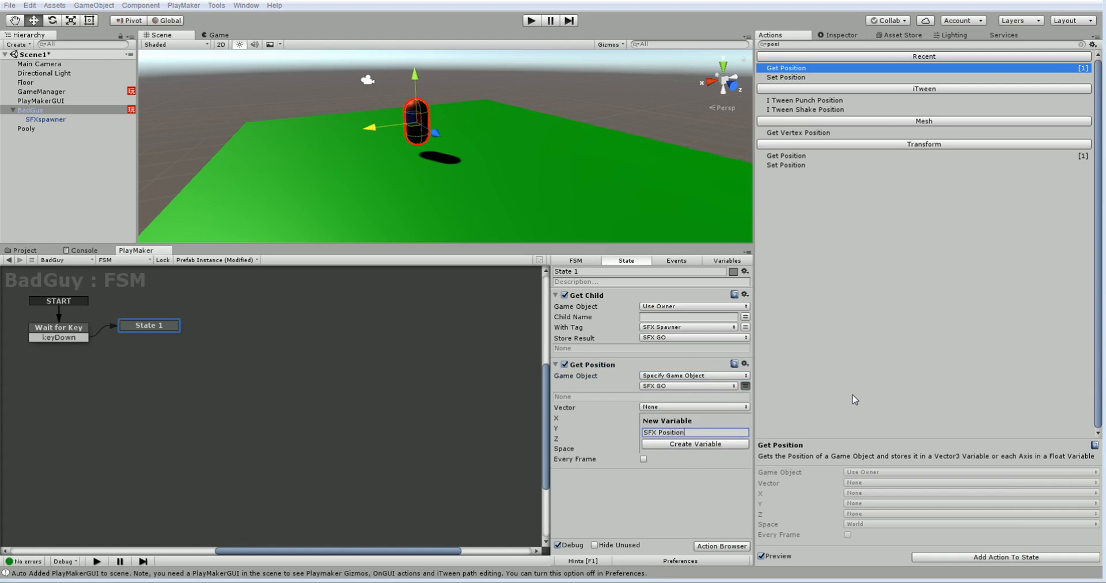
pyautogui.press('Return')
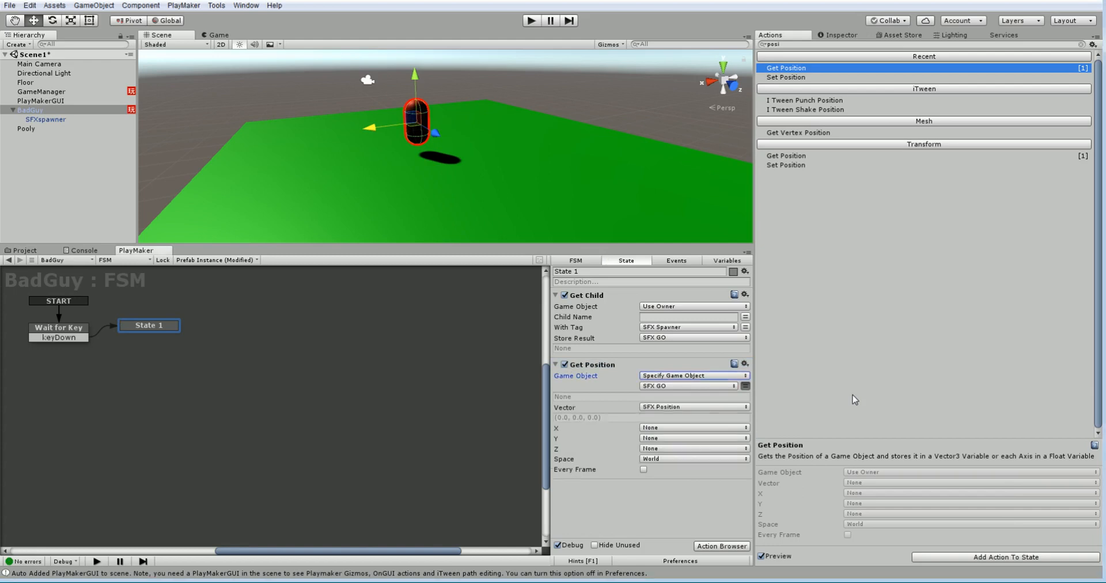
# Add a Pooly Spawn By Transform action to the state and place it after Get Position.
pyautogui.click(793, 46)
pyautogui.write('pool')
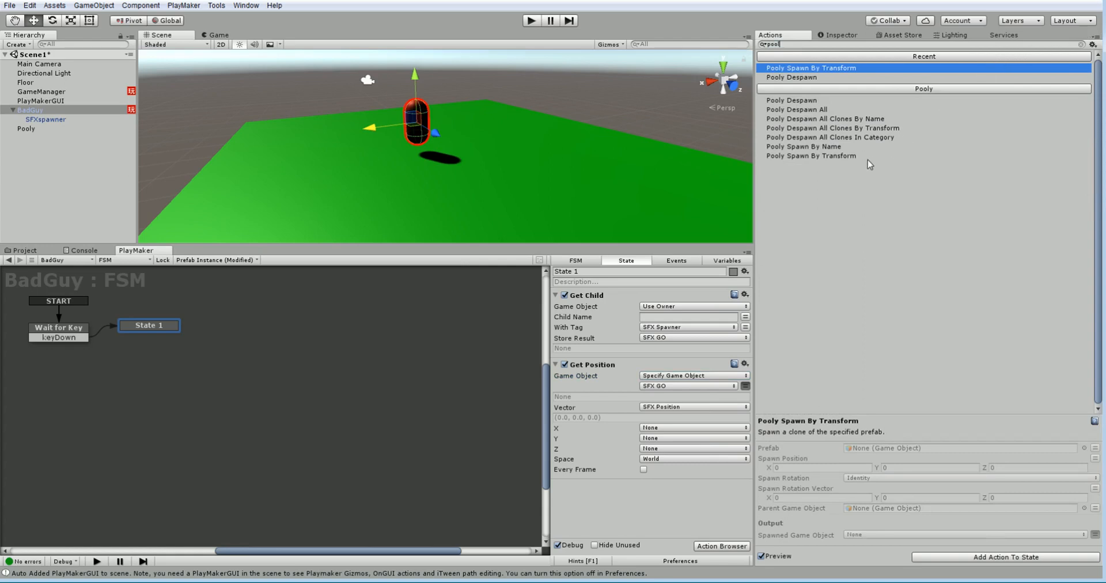
pyautogui.click(774, 148)
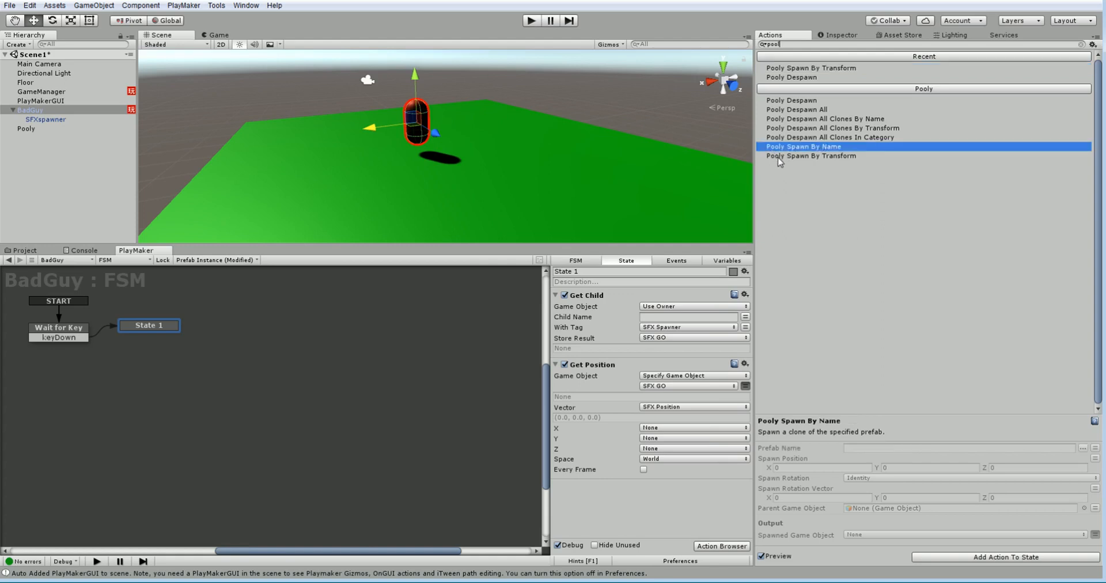
pyautogui.click(793, 157)
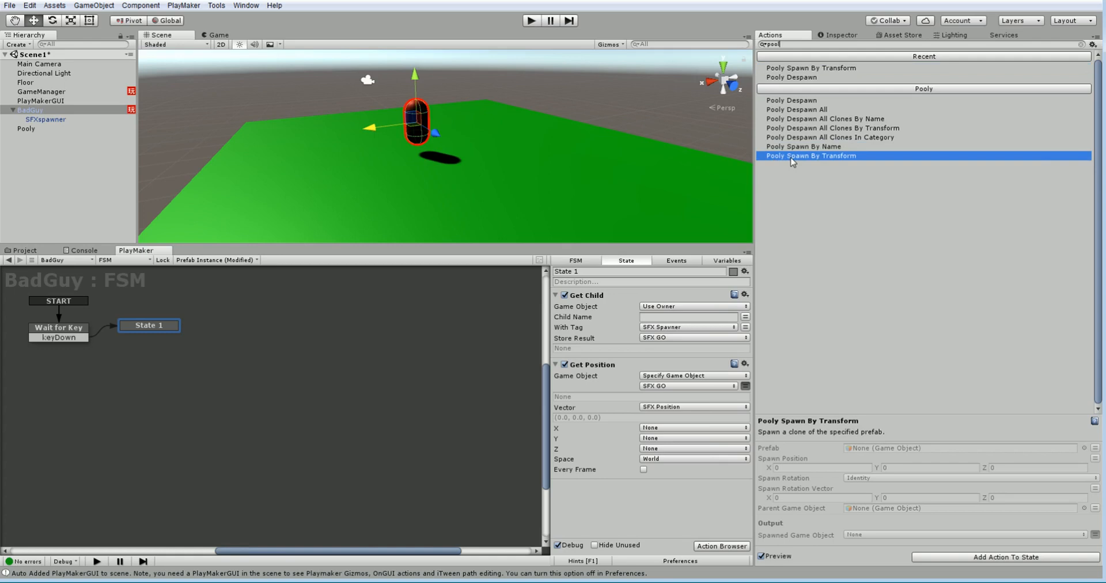
pyautogui.doubleClick(793, 157)
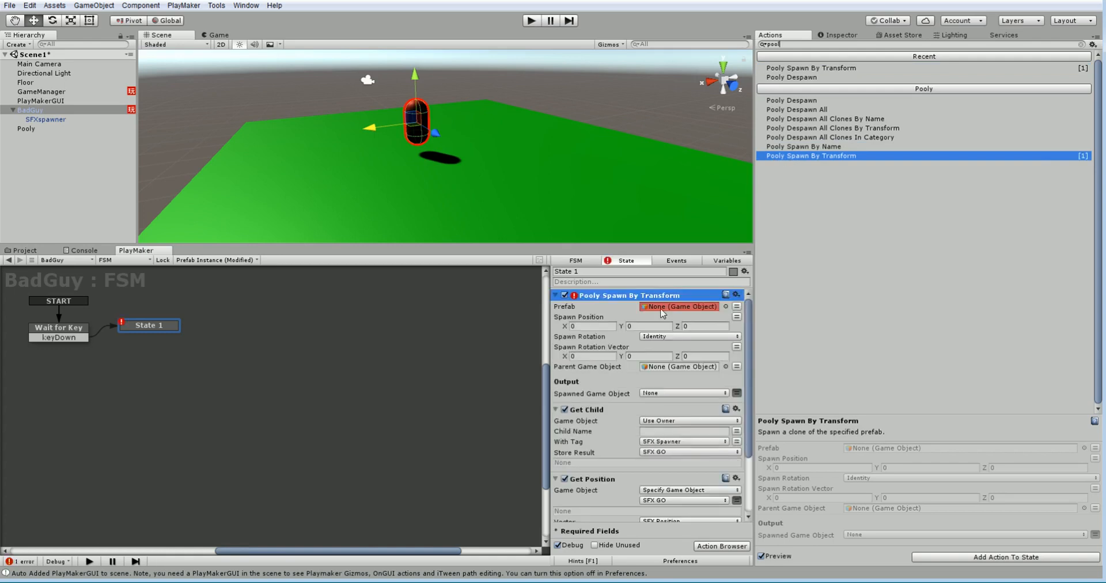
pyautogui.moveTo(631, 298); pyautogui.dragTo(635, 495)
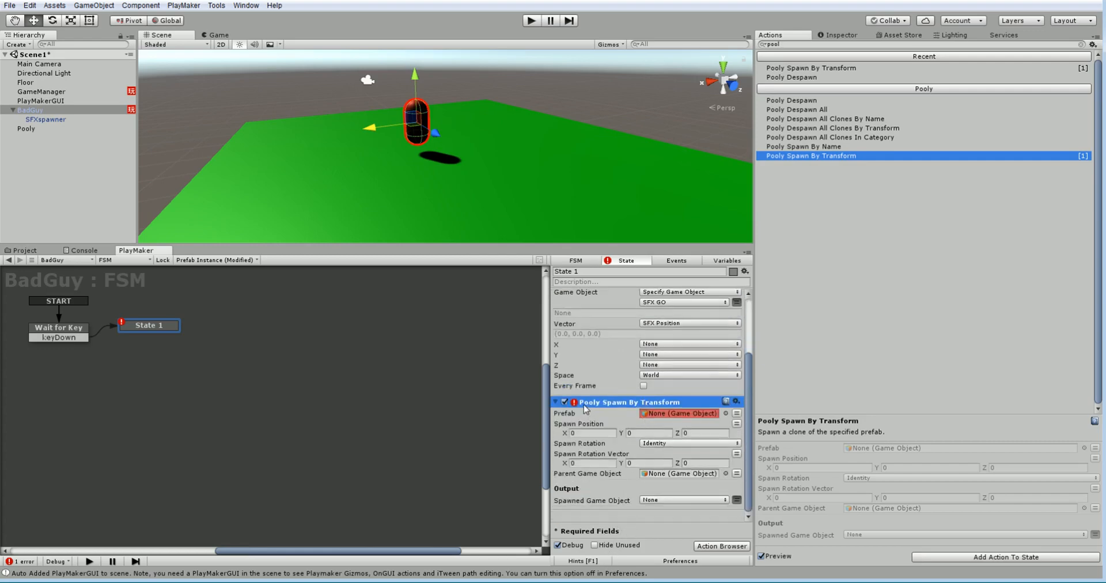
# Set the spawn action's prefab to FX_BloodSplatter and its spawn position to the SFX Position variable.
pyautogui.click(725, 412)
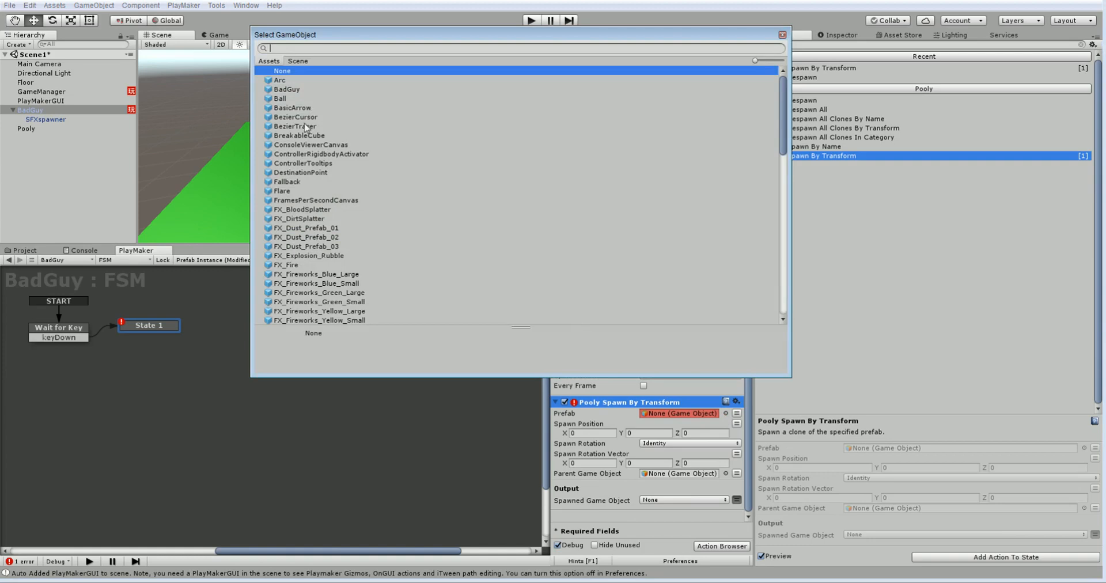
pyautogui.click(298, 61)
pyautogui.click(267, 61)
pyautogui.click(294, 210)
pyautogui.click(295, 210)
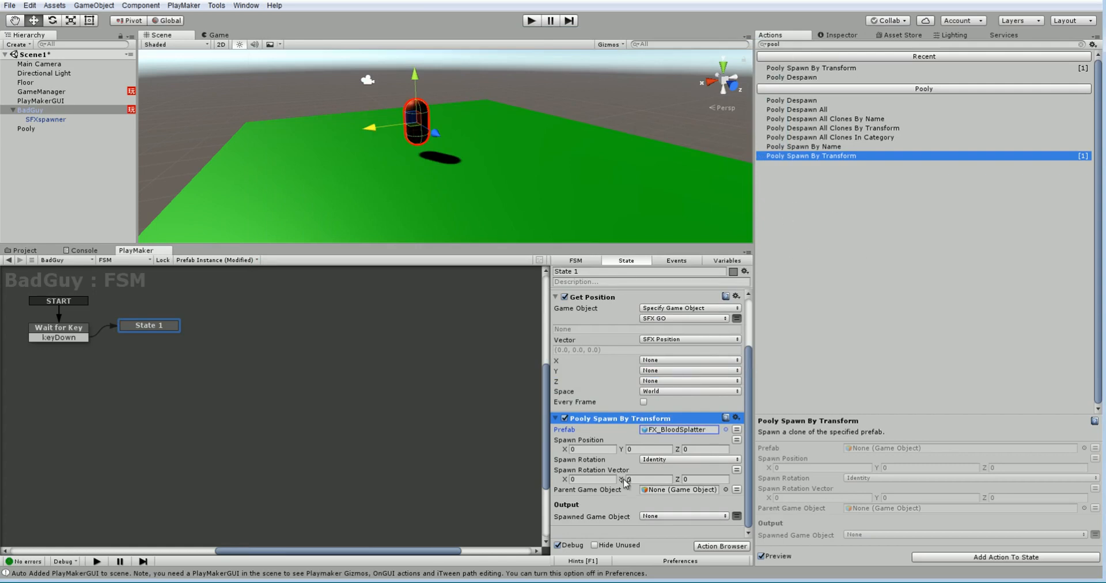
pyautogui.click(737, 440)
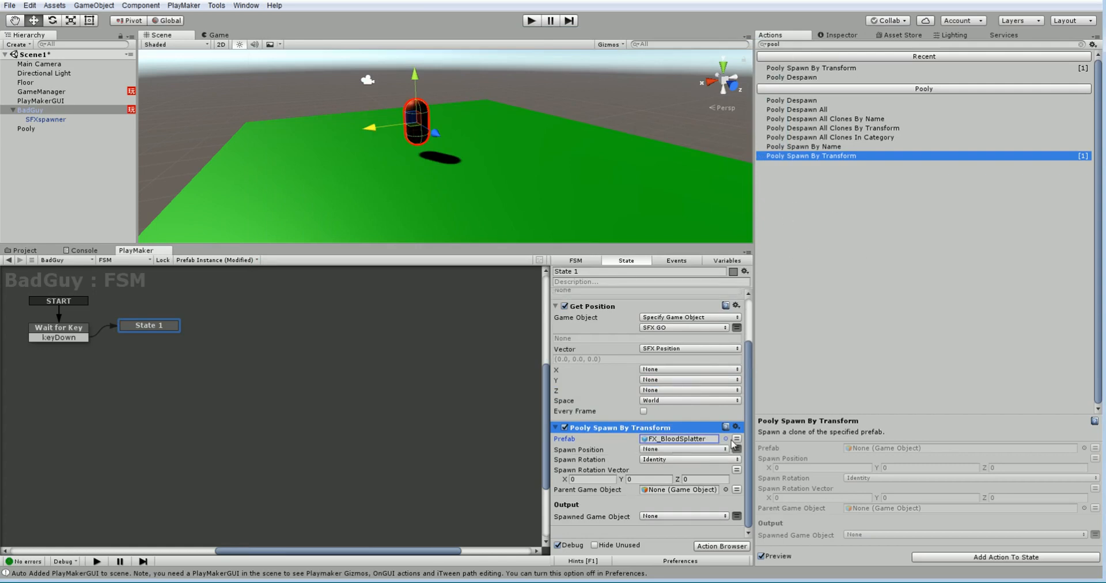
pyautogui.click(707, 449)
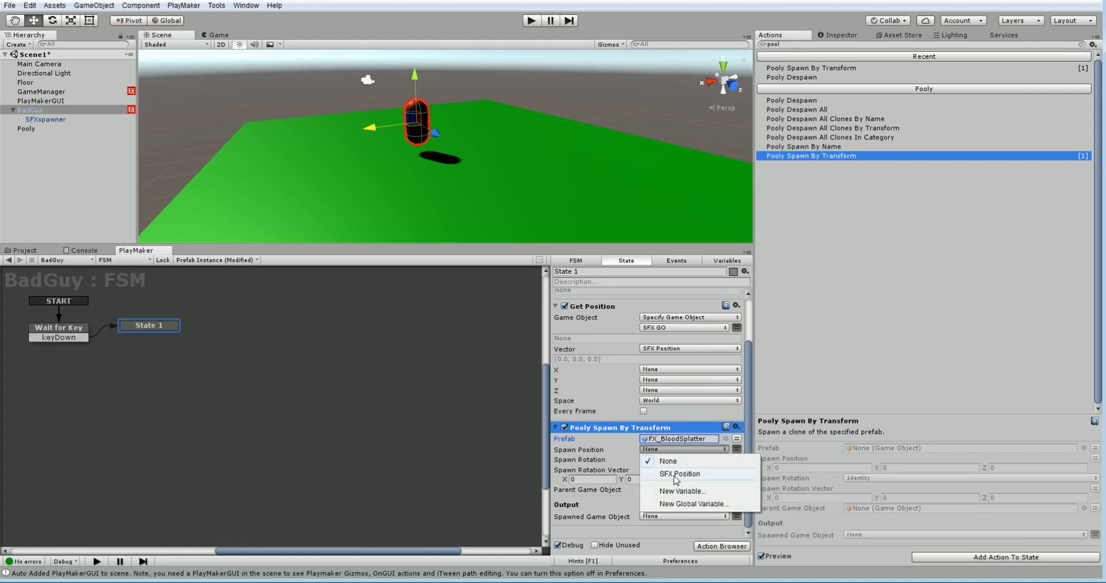
pyautogui.click(674, 474)
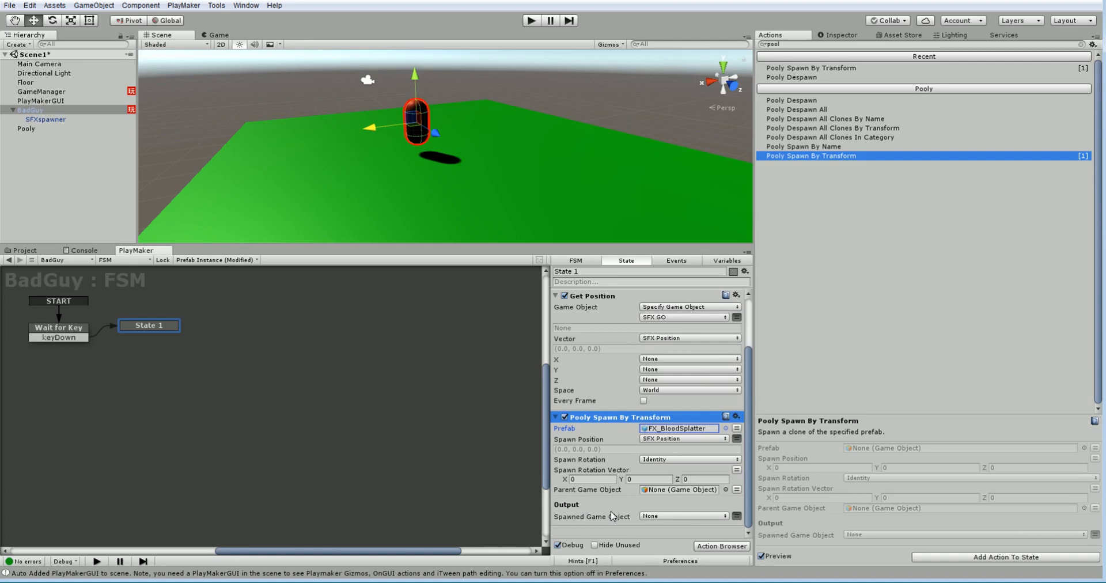
# Rename the state holding the spawn action to Spawn SFX.
pyautogui.click(622, 271)
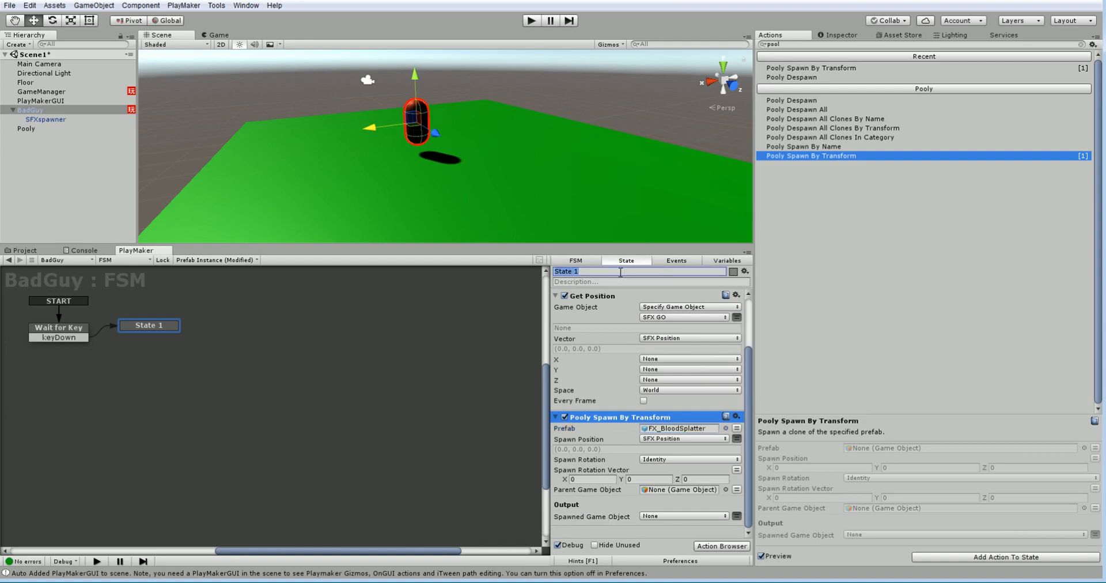
pyautogui.write('Spaw')
pyautogui.press('BackSpace')
pyautogui.press('BackSpace')
pyautogui.write('awn SFX')
pyautogui.scroll(2, 681, 380)
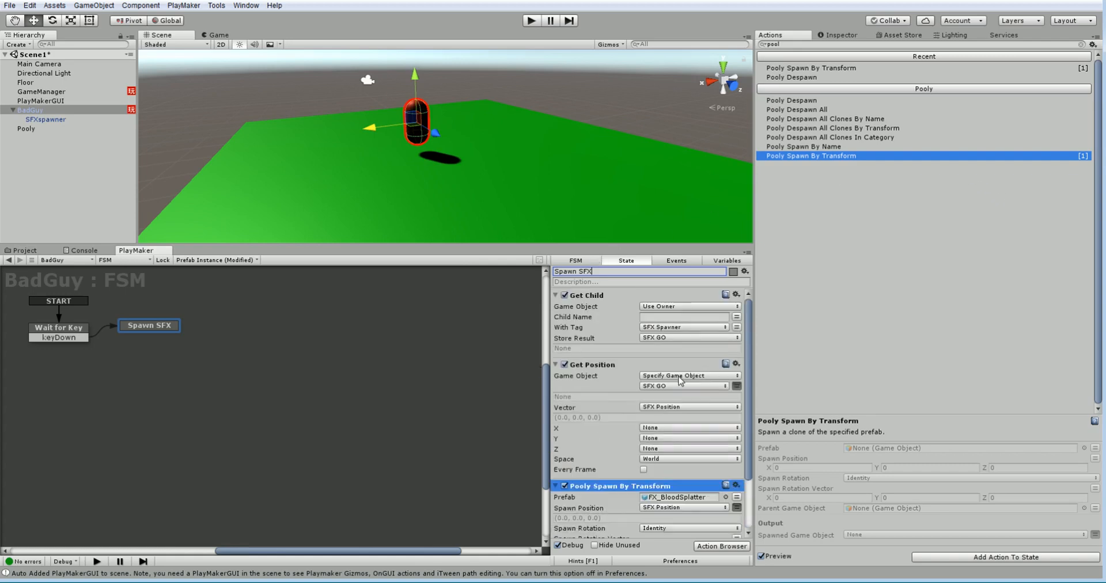
# Add a FINISHED transition to Spawn SFX and connect it to a new state beside it.
pyautogui.click(164, 329)
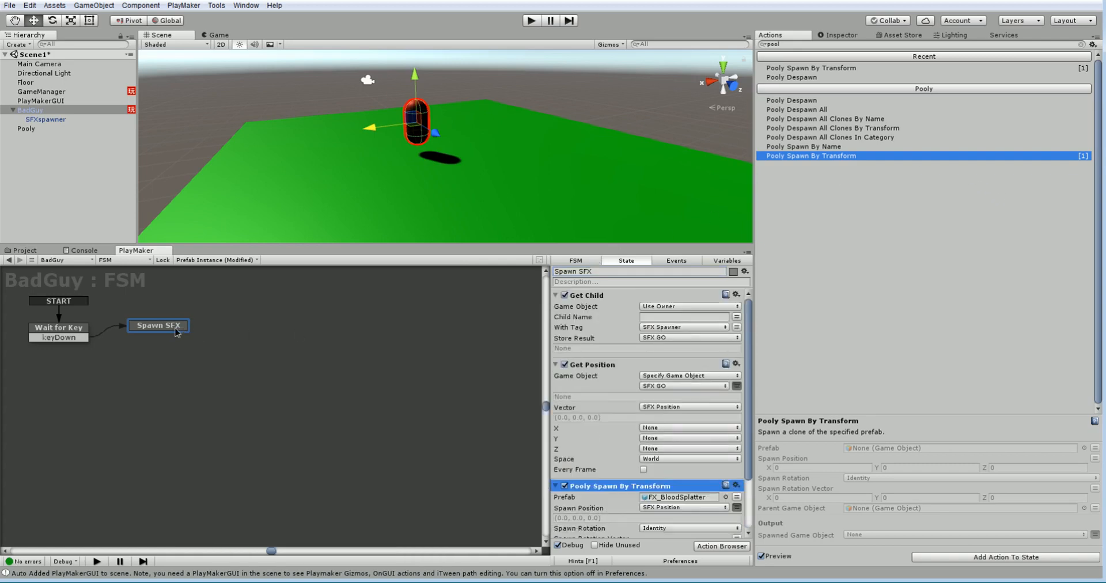
pyautogui.rightClick(170, 331)
pyautogui.moveTo(193, 336)
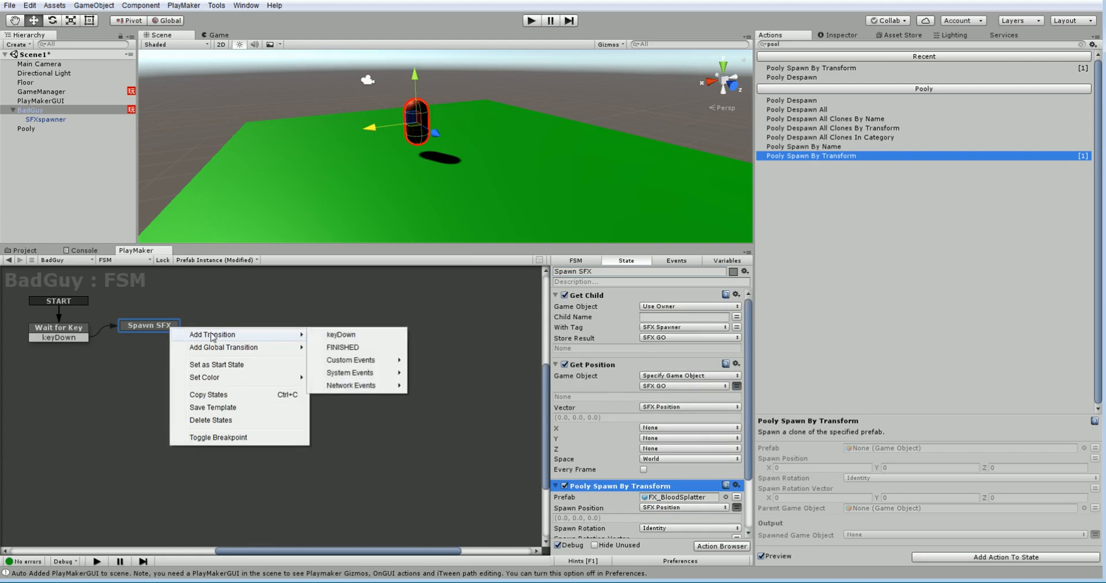
pyautogui.click(340, 348)
pyautogui.moveTo(176, 337); pyautogui.dragTo(224, 329)
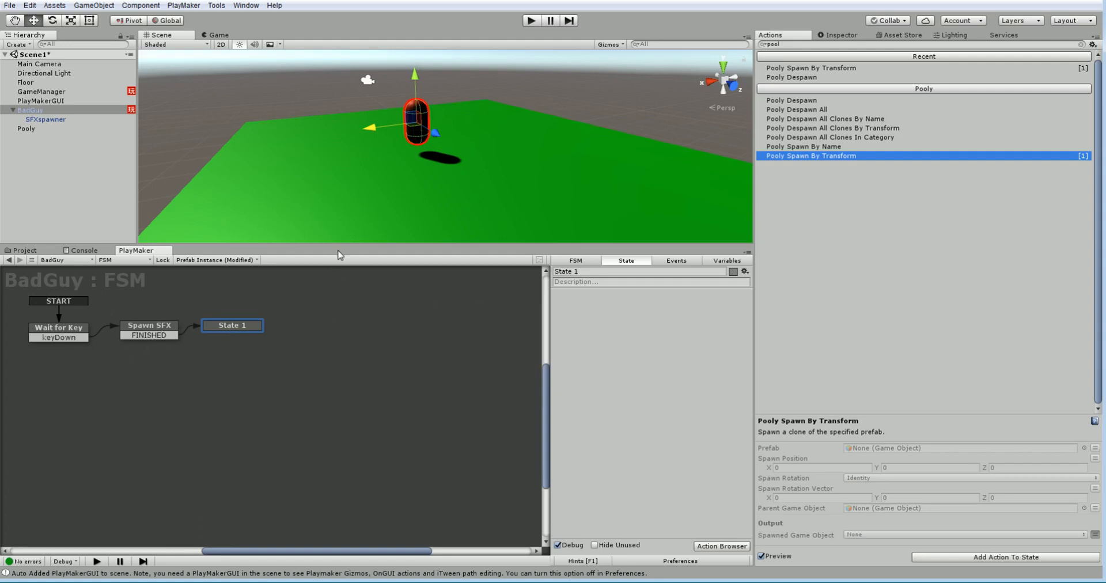
# Enlarge the scene view slightly and save the scene.
pyautogui.moveTo(339, 249); pyautogui.dragTo(325, 278)
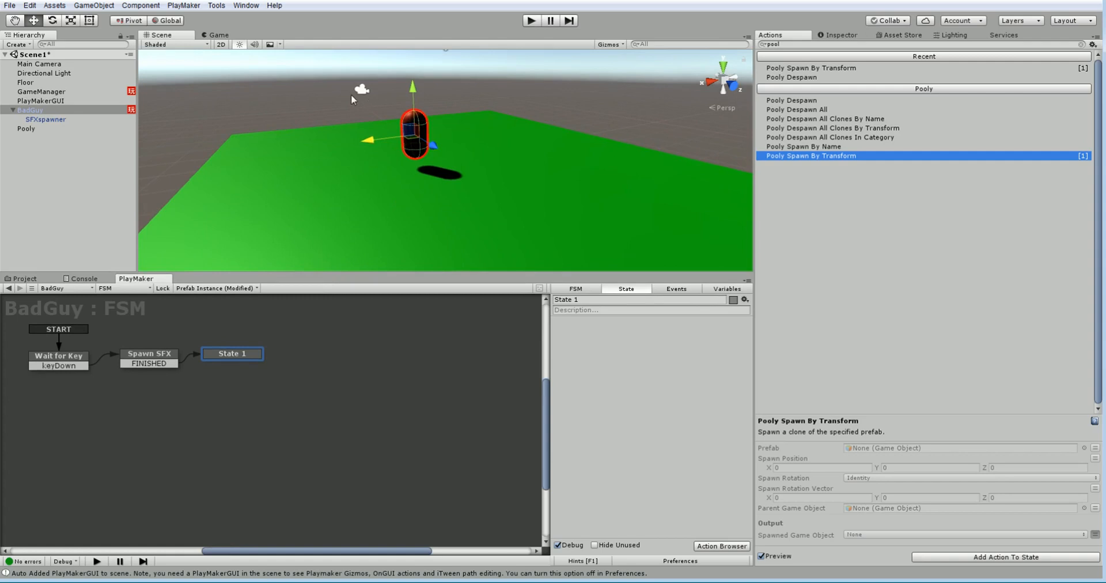
pyautogui.click(11, 6)
pyautogui.click(20, 49)
pyautogui.moveTo(751, 58); pyautogui.dragTo(758, 58)
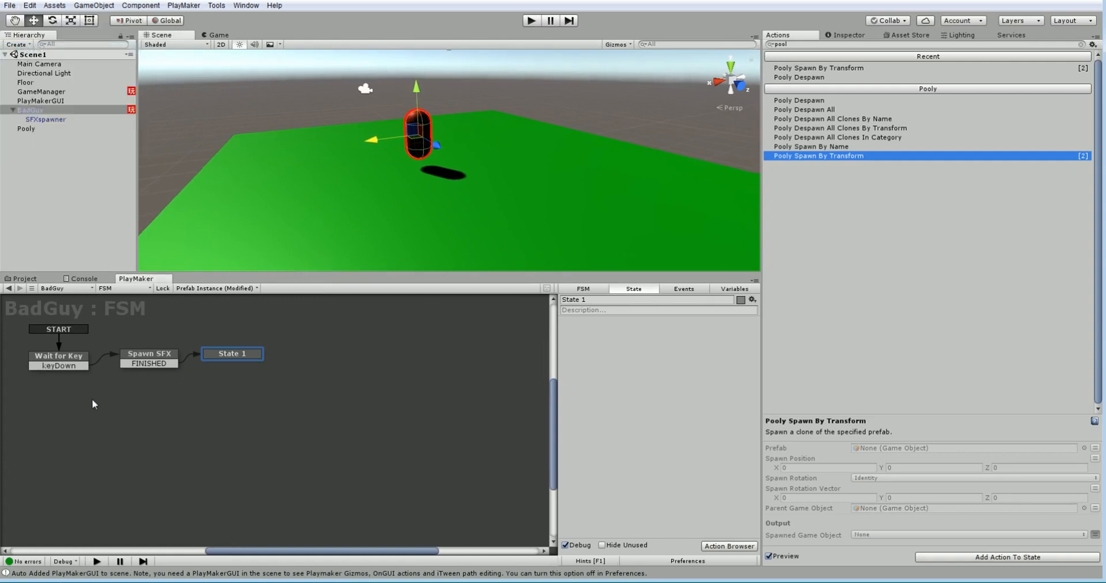
# Play-test the scene by triggering BadGuy's Alpha 1 key event, and stop play mode.
pyautogui.click(60, 358)
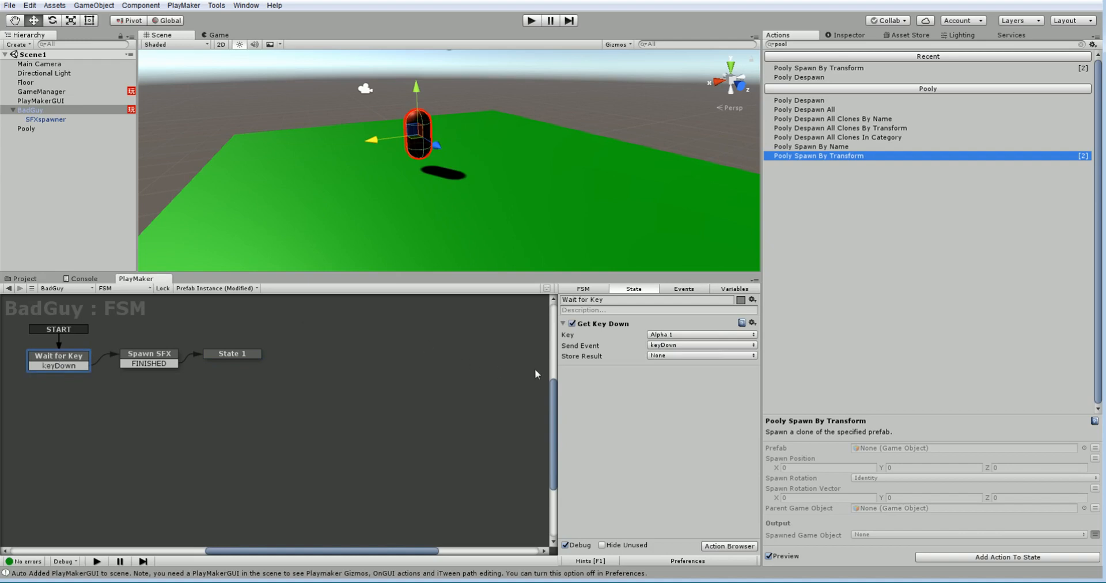
pyautogui.click(171, 360)
pyautogui.click(531, 21)
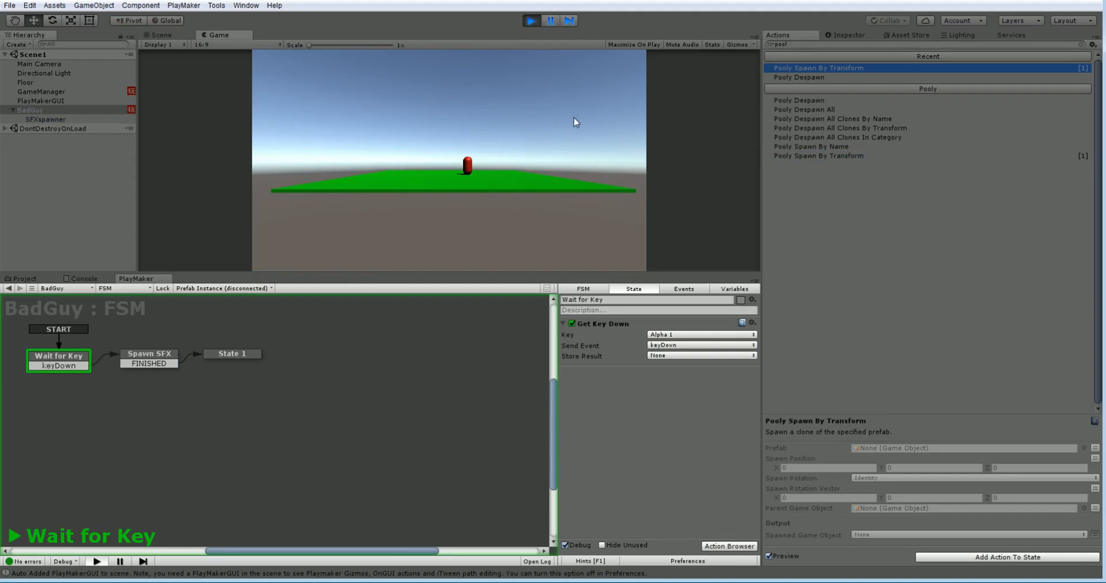
pyautogui.press('1')
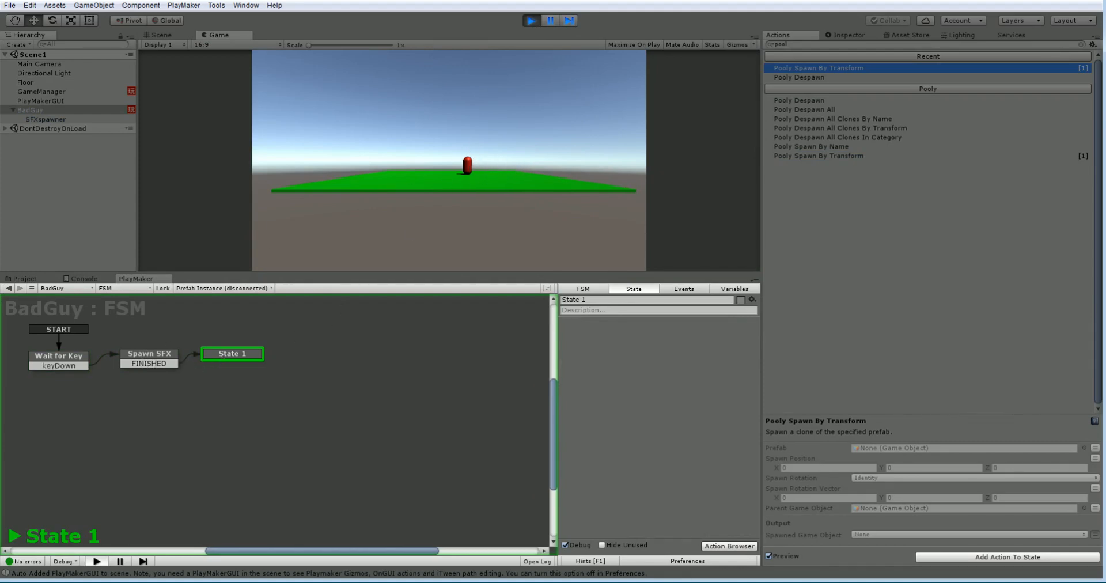
pyautogui.click(534, 23)
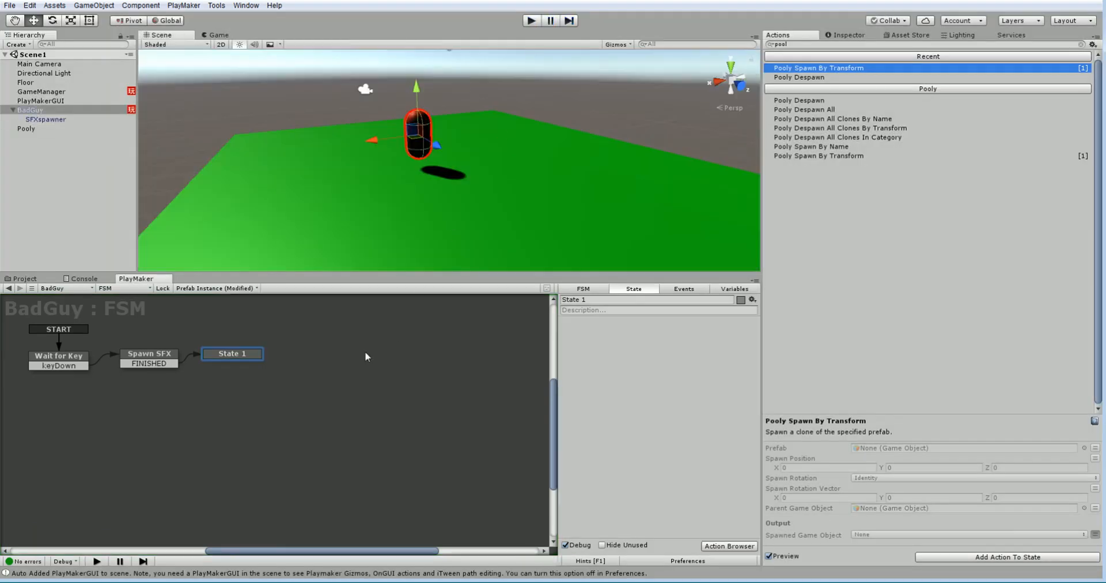
# Add a FINISHED transition to State 1, link it back to Wait for Key, and shift State 1 away from Spawn SFX.
pyautogui.moveTo(243, 357); pyautogui.dragTo(252, 357)
pyautogui.rightClick(252, 354)
pyautogui.moveTo(274, 365)
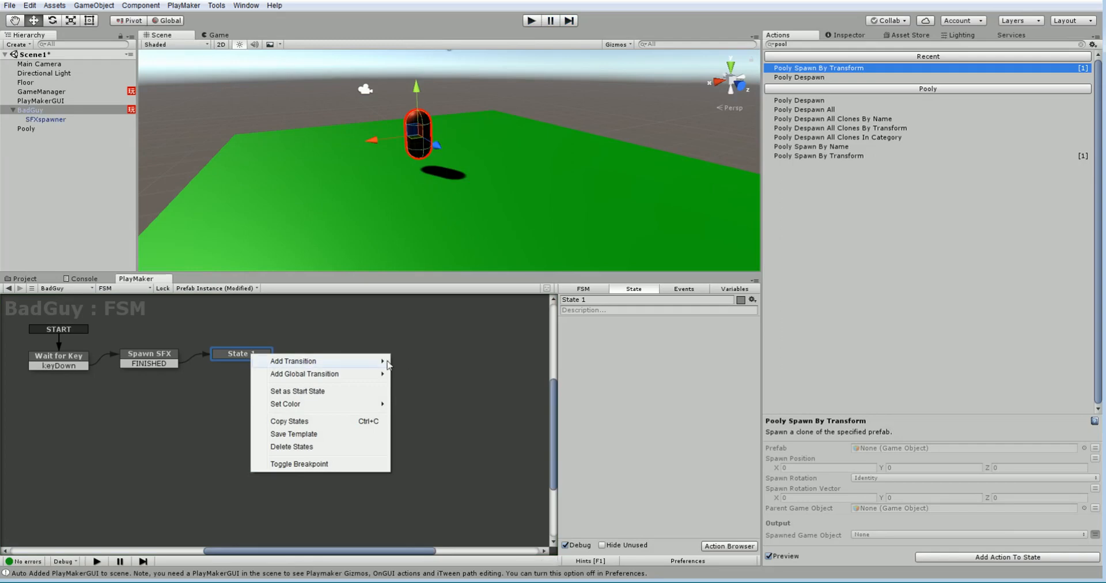
pyautogui.click(423, 361)
pyautogui.moveTo(220, 364); pyautogui.dragTo(83, 356)
pyautogui.click(225, 346)
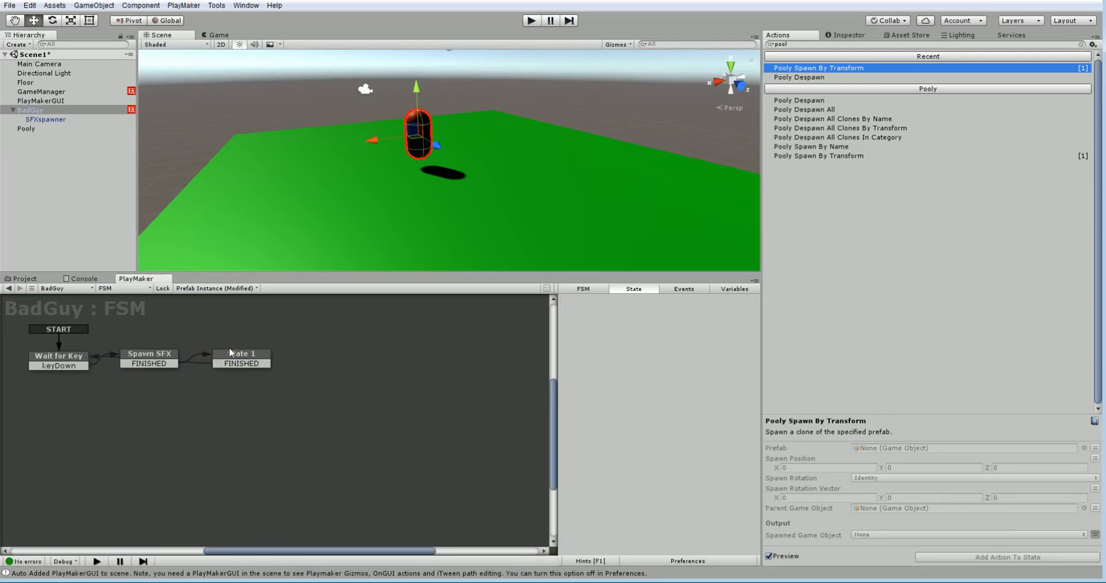
pyautogui.click(229, 352)
# Save the scene and select the Pooly object in the hierarchy.
pyautogui.click(10, 6)
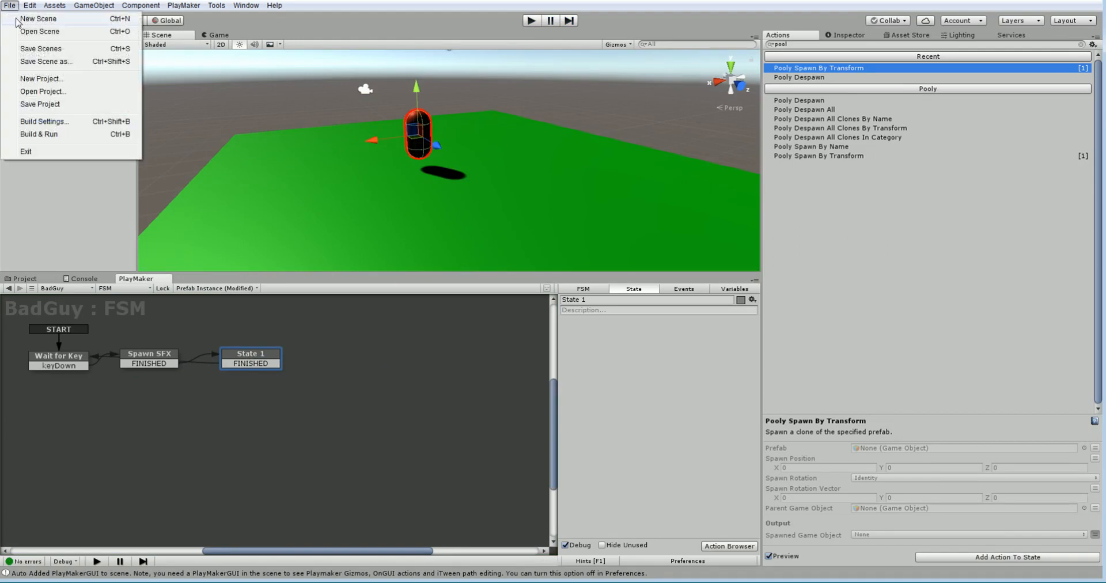
pyautogui.click(43, 48)
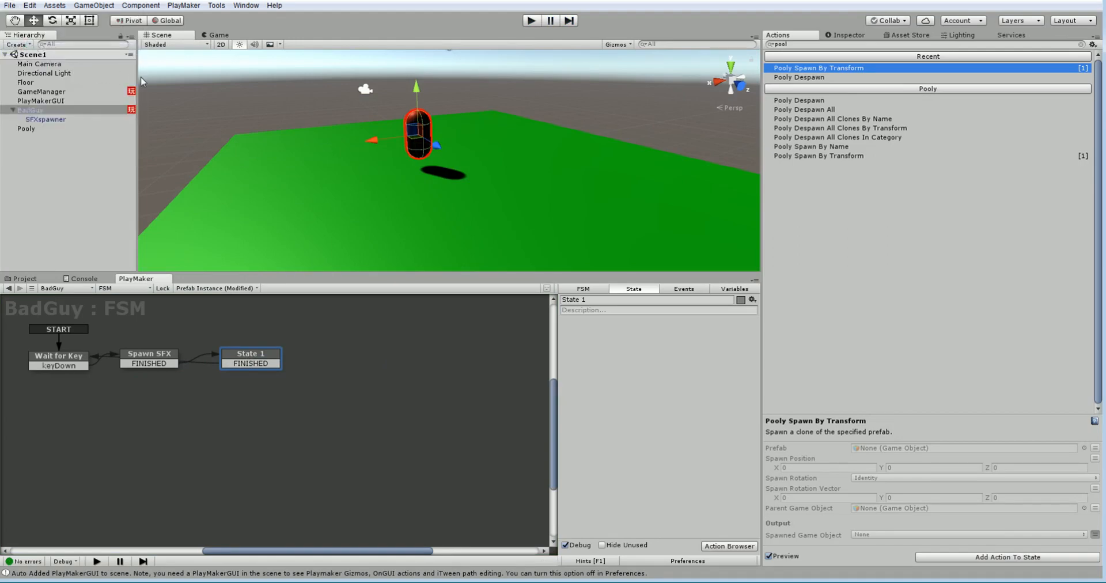
pyautogui.click(27, 130)
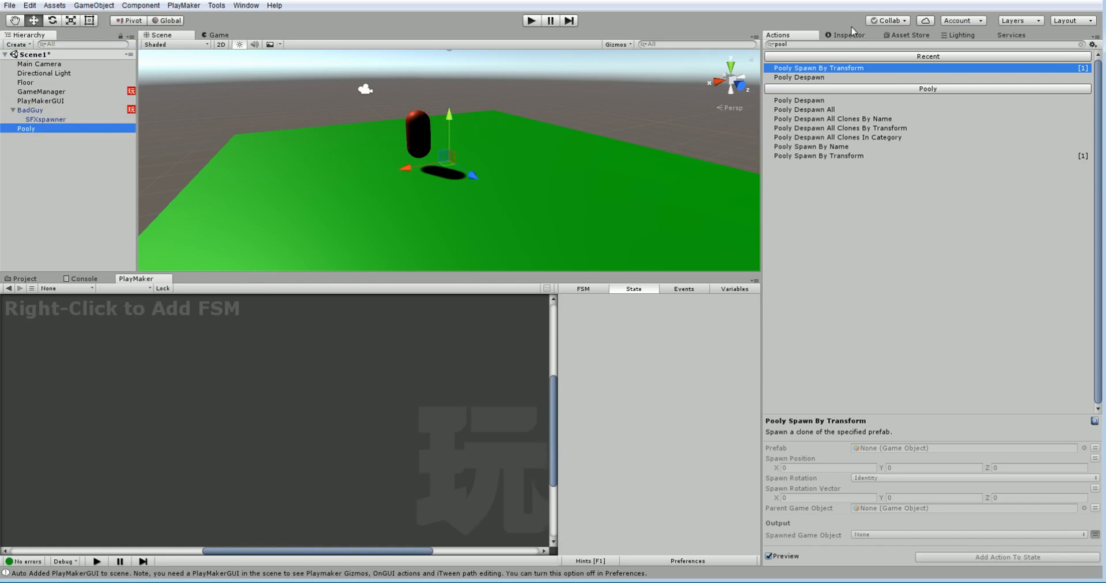
# Inspect the Pooly main pool's SFX category, start play mode, and expand SFX to monitor the FX_BloodSplatter clones.
pyautogui.click(851, 34)
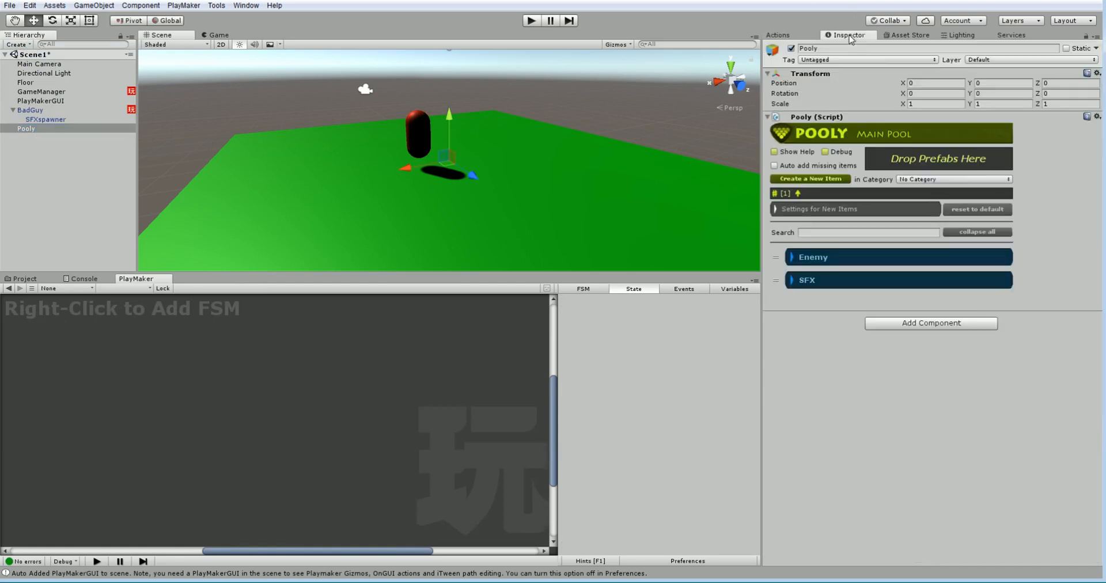
pyautogui.click(791, 281)
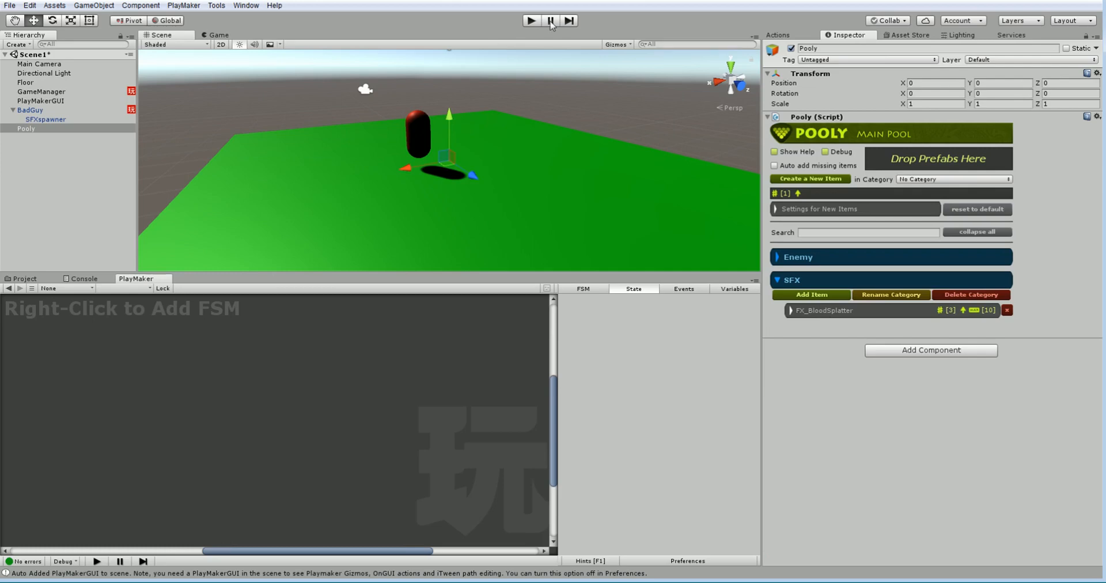
pyautogui.click(531, 21)
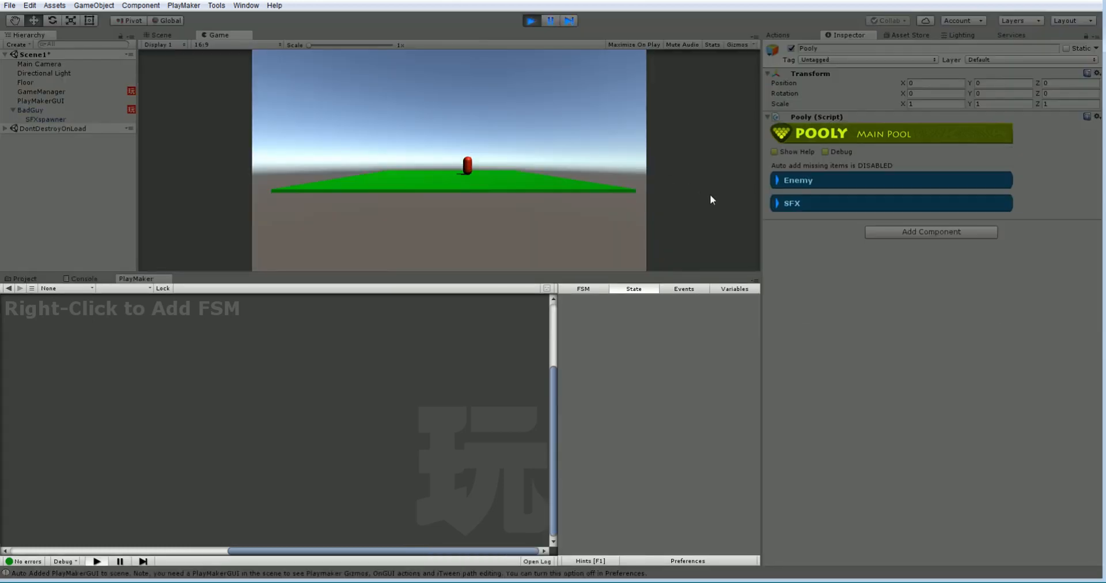
pyautogui.click(778, 203)
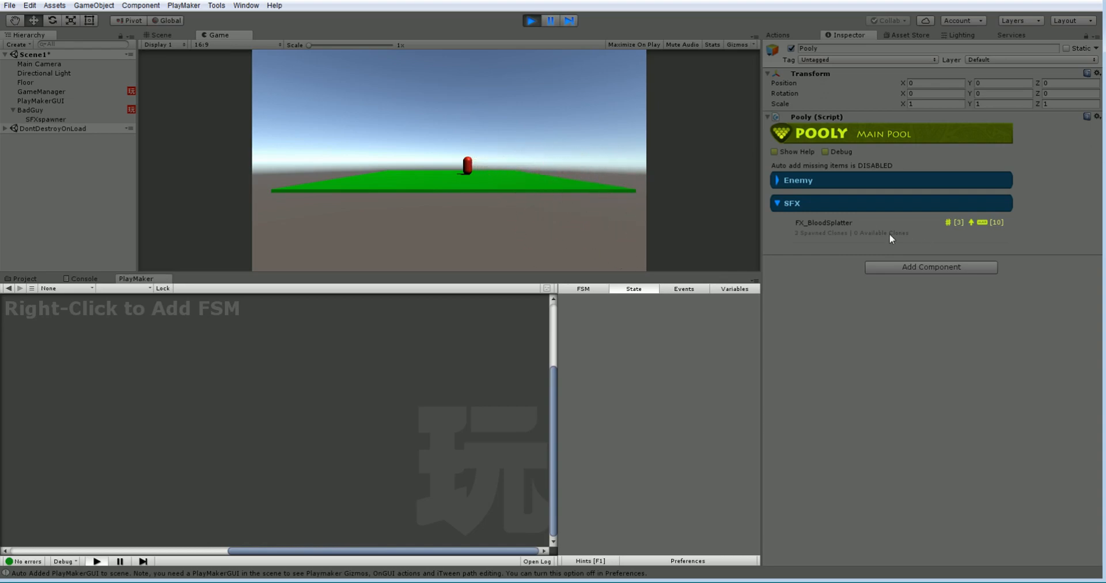
# Expand Pooly's SFX group under DontDestroyOnLoad to examine its blood splatter clones, trigger another spawn, and stop play mode.
pyautogui.click(5, 129)
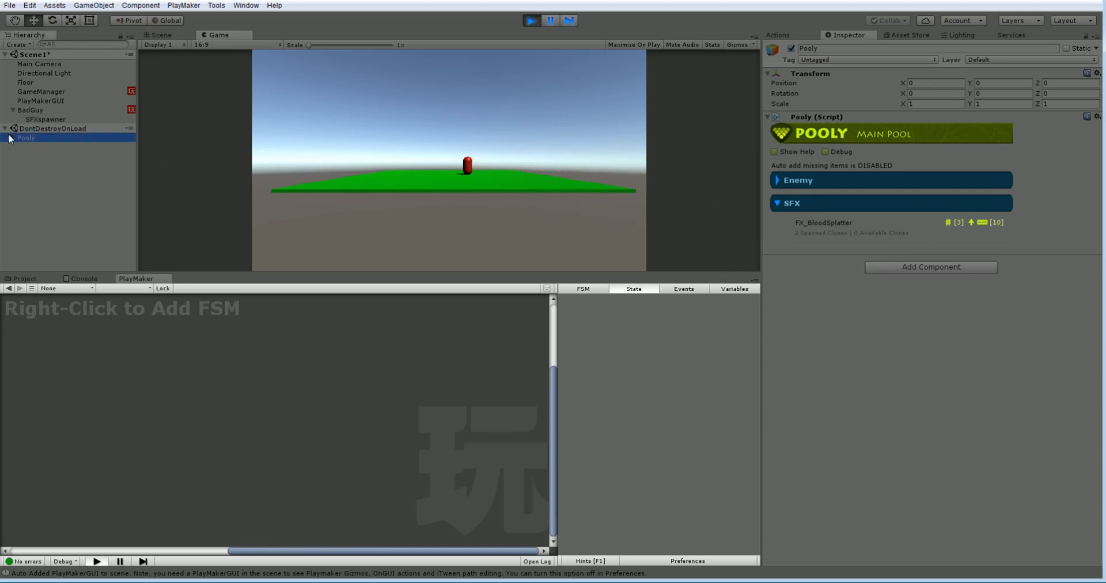
pyautogui.click(12, 139)
pyautogui.click(21, 156)
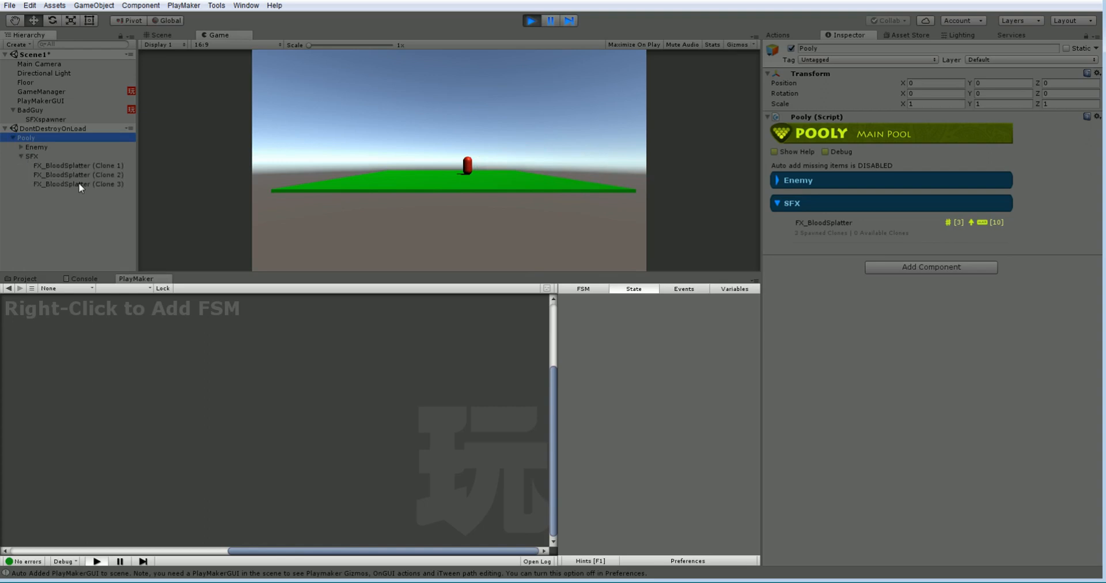
pyautogui.click(419, 122)
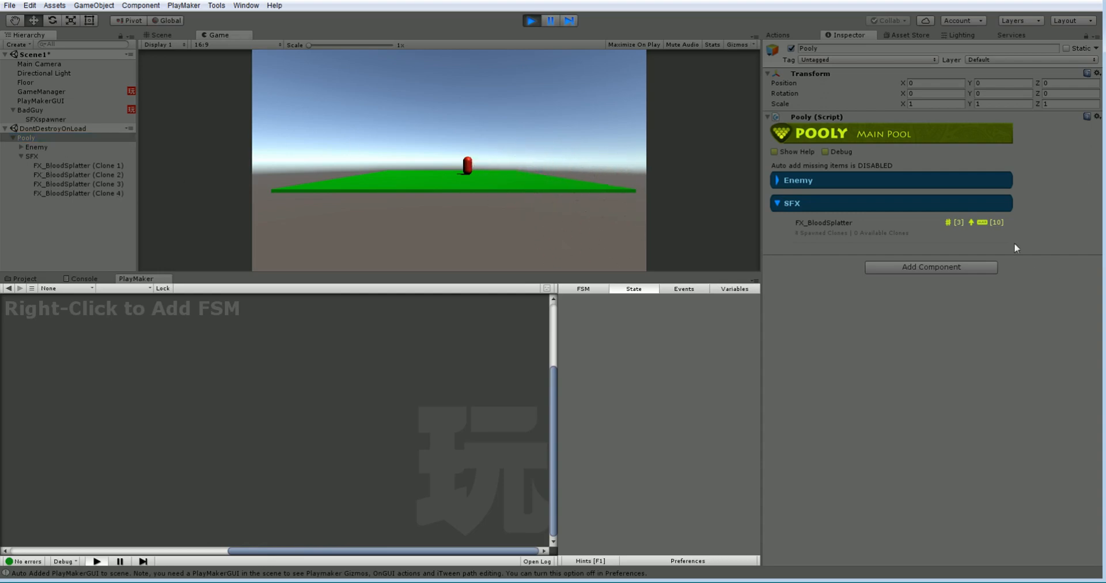
pyautogui.click(530, 21)
# Add a Pooly Despawner component to the FX_BloodSplatter prefab in SimpleFX's Prefabs folder.
pyautogui.moveTo(593, 272); pyautogui.dragTo(592, 326)
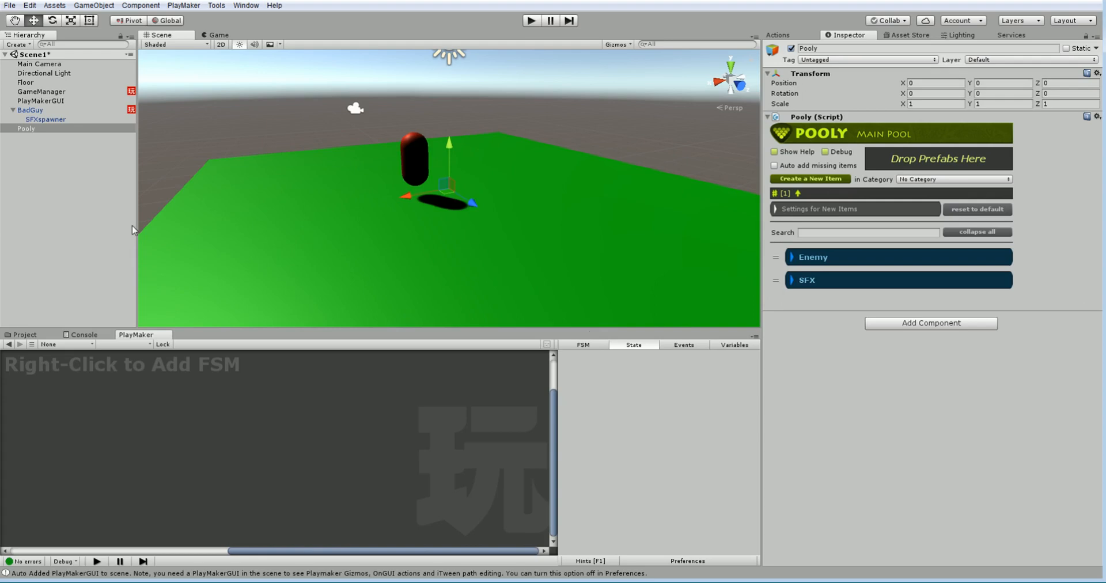
pyautogui.click(31, 335)
pyautogui.moveTo(95, 327); pyautogui.dragTo(98, 265)
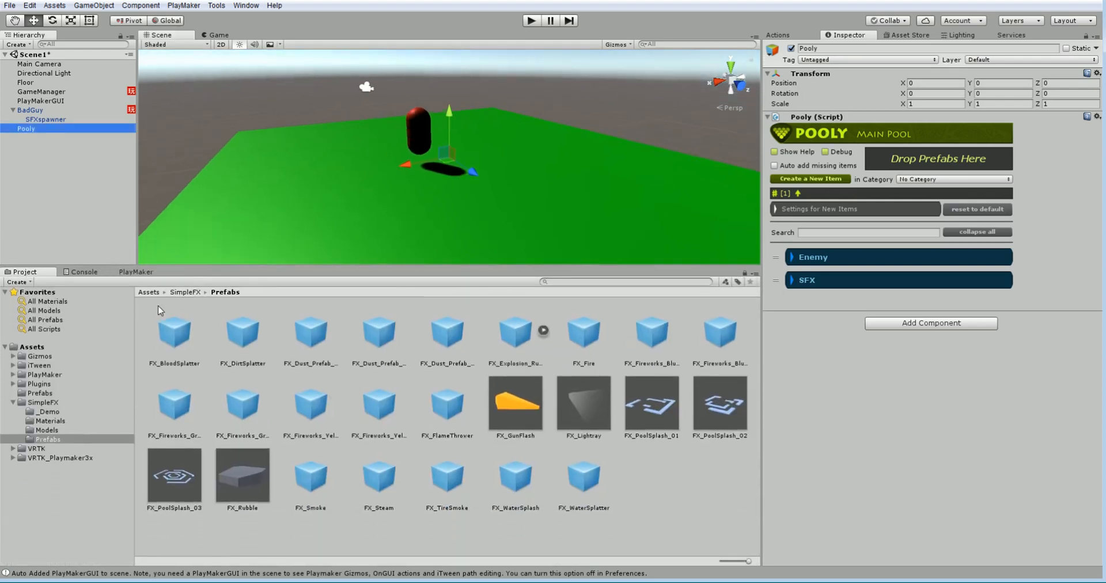
pyautogui.click(179, 340)
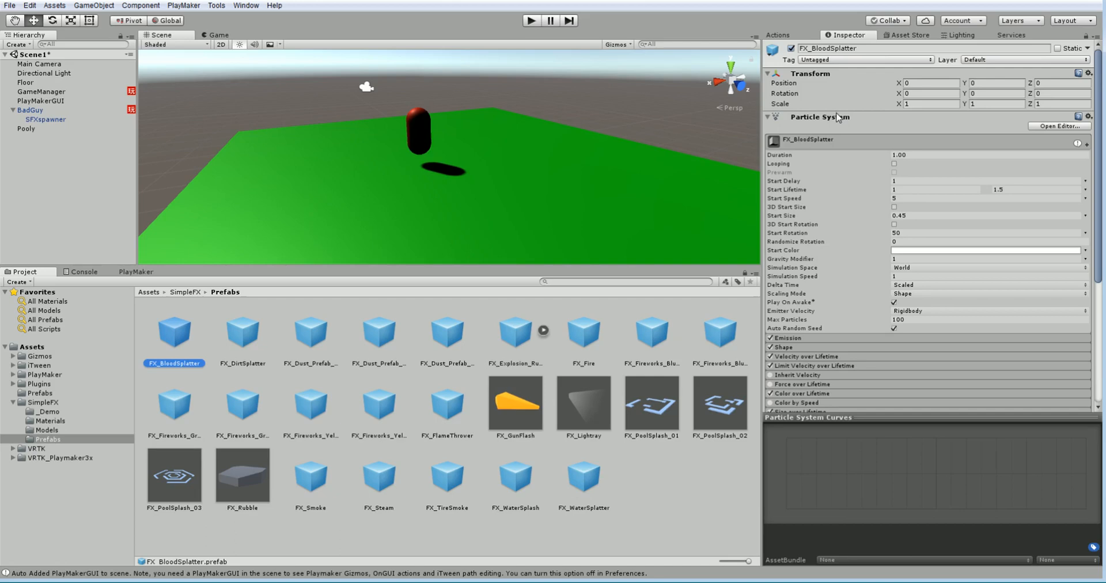
pyautogui.click(768, 118)
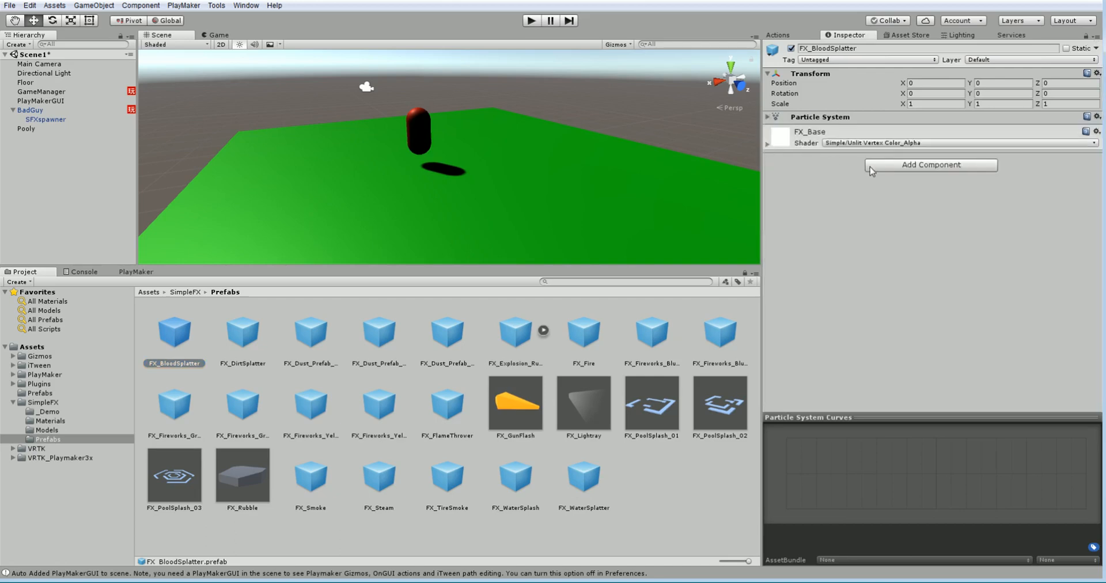
pyautogui.click(910, 165)
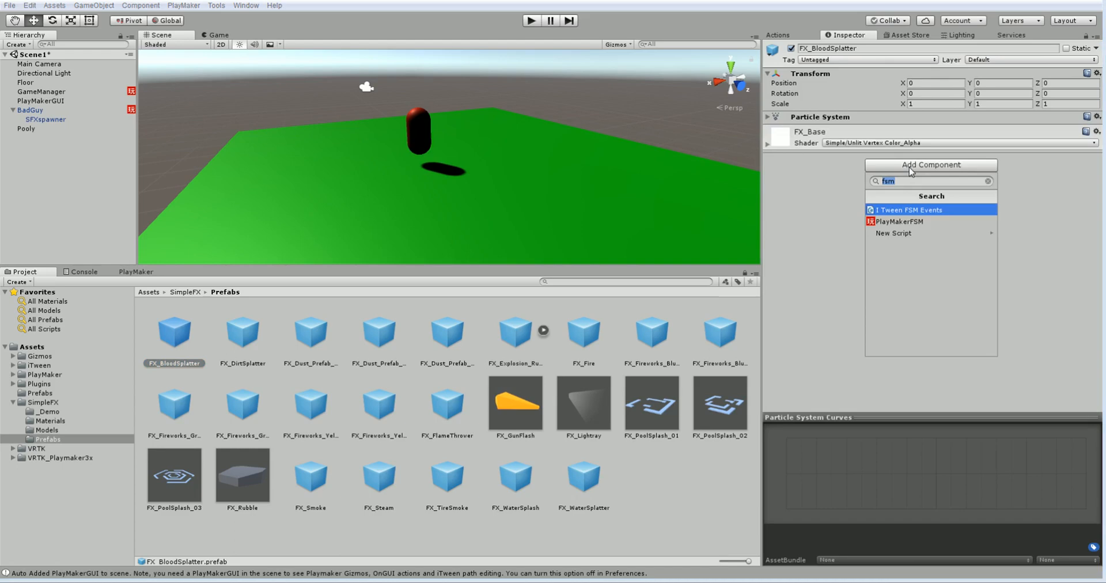
pyautogui.write('des')
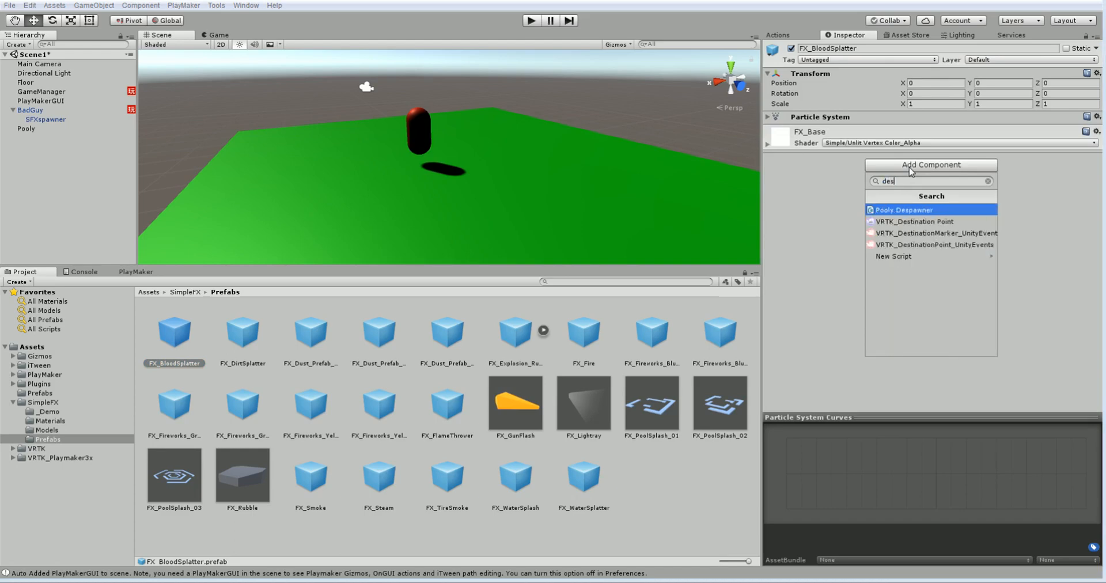
pyautogui.click(890, 211)
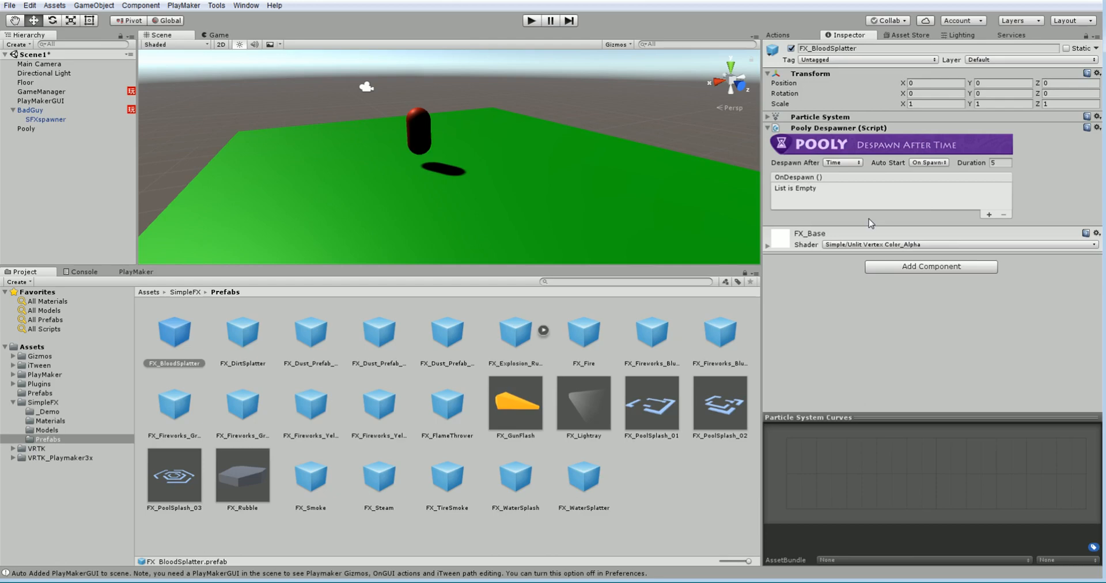
# Set FX_BloodSplatter's despawner to despawn after Effect Played with 0.5 seconds of extra time, and deselect the prefab.
pyautogui.click(842, 163)
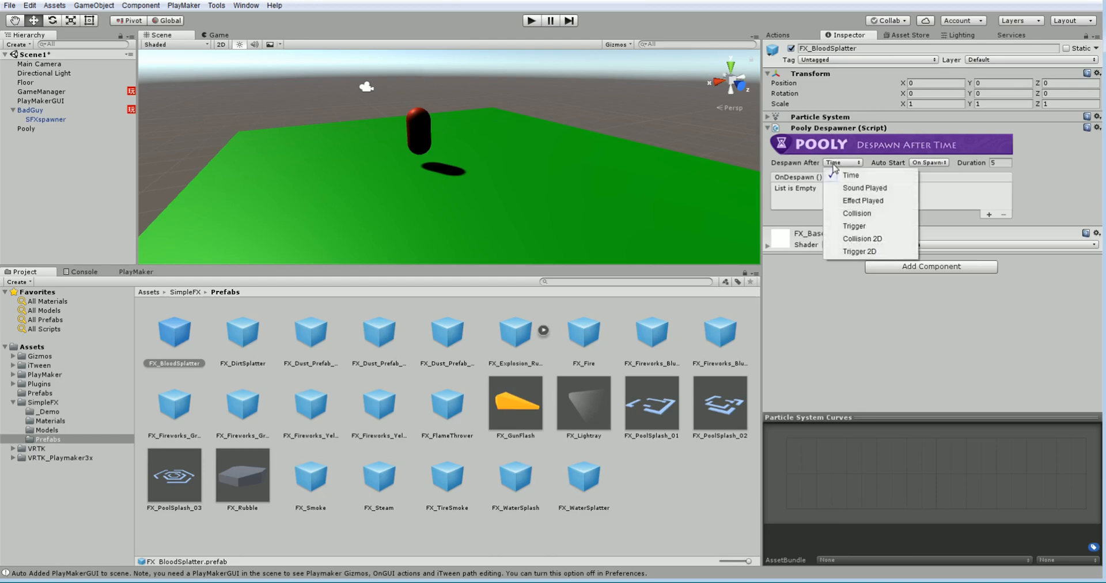
pyautogui.click(856, 201)
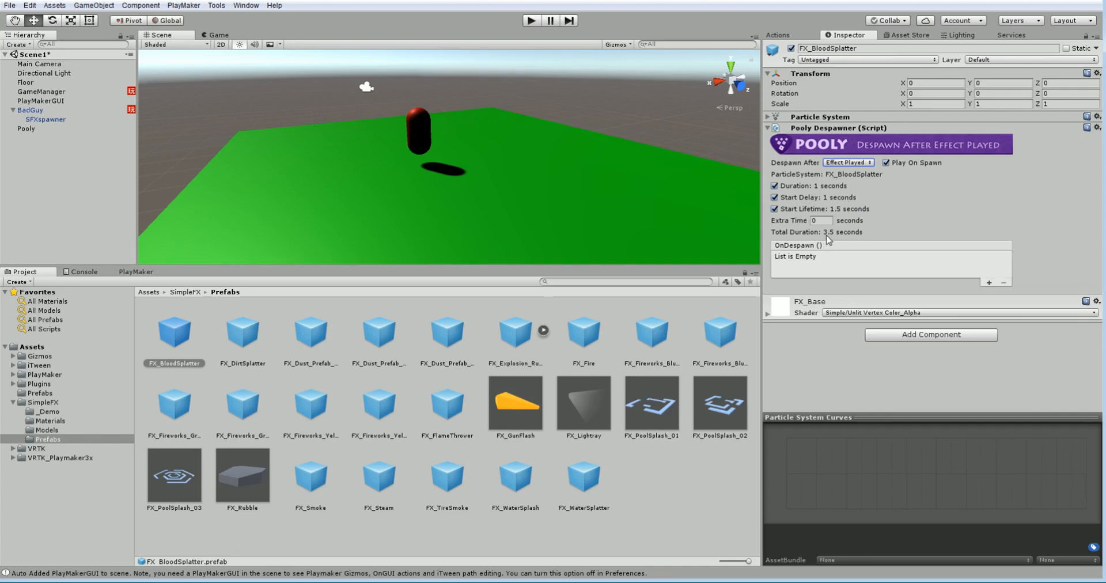
pyautogui.click(819, 221)
pyautogui.write('.5')
pyautogui.click(280, 96)
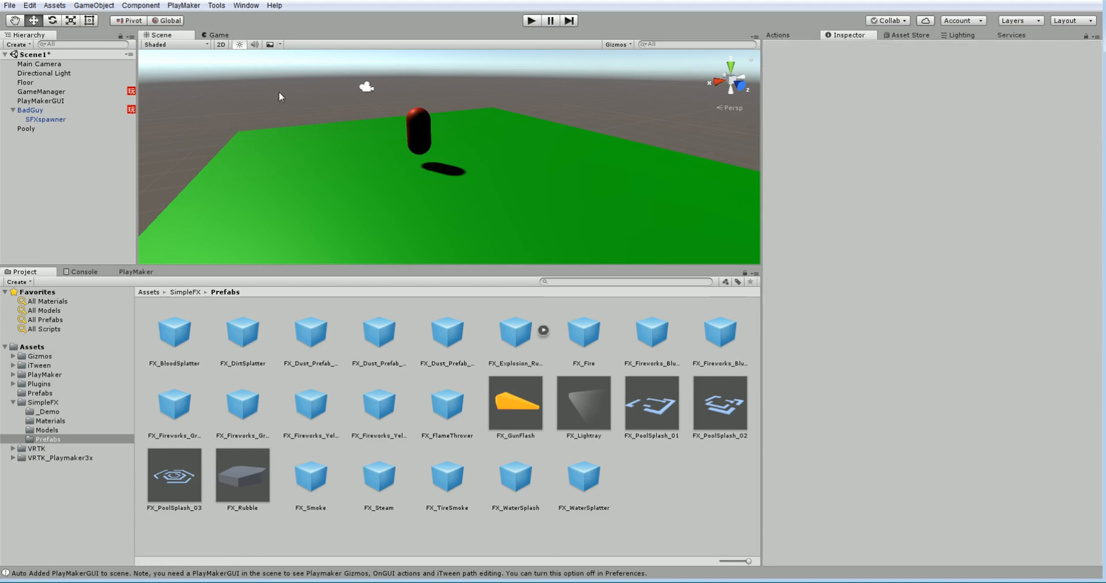
# Play-test the blood effect while monitoring spawned and available clones in Pooly's SFX category, and stop play mode.
pyautogui.click(526, 21)
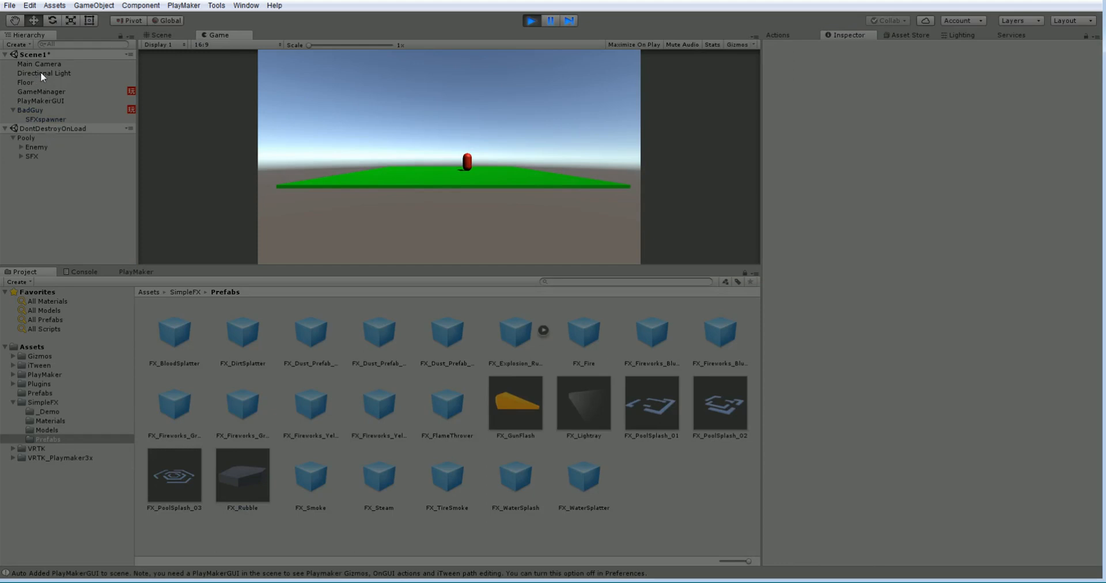
pyautogui.click(39, 138)
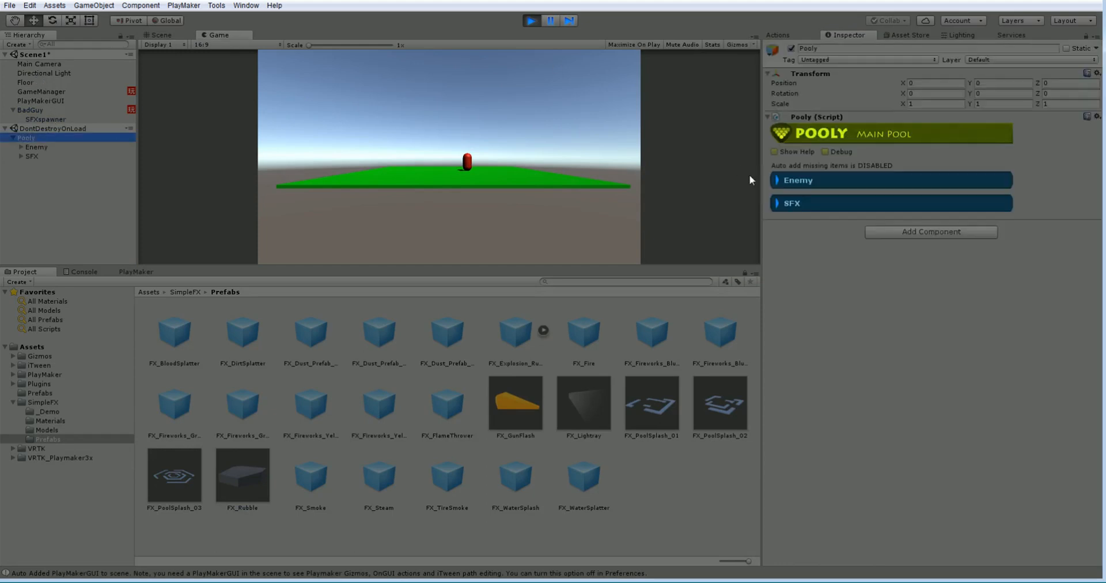
pyautogui.click(775, 205)
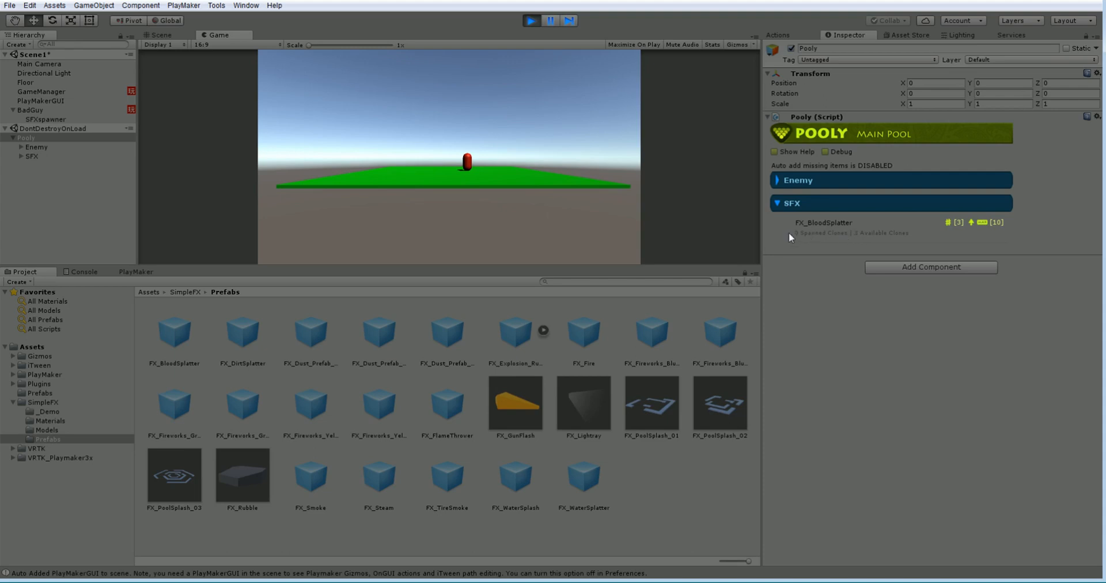
pyautogui.click(533, 111)
pyautogui.click(534, 114)
pyautogui.click(534, 114)
pyautogui.click(534, 113)
pyautogui.click(533, 21)
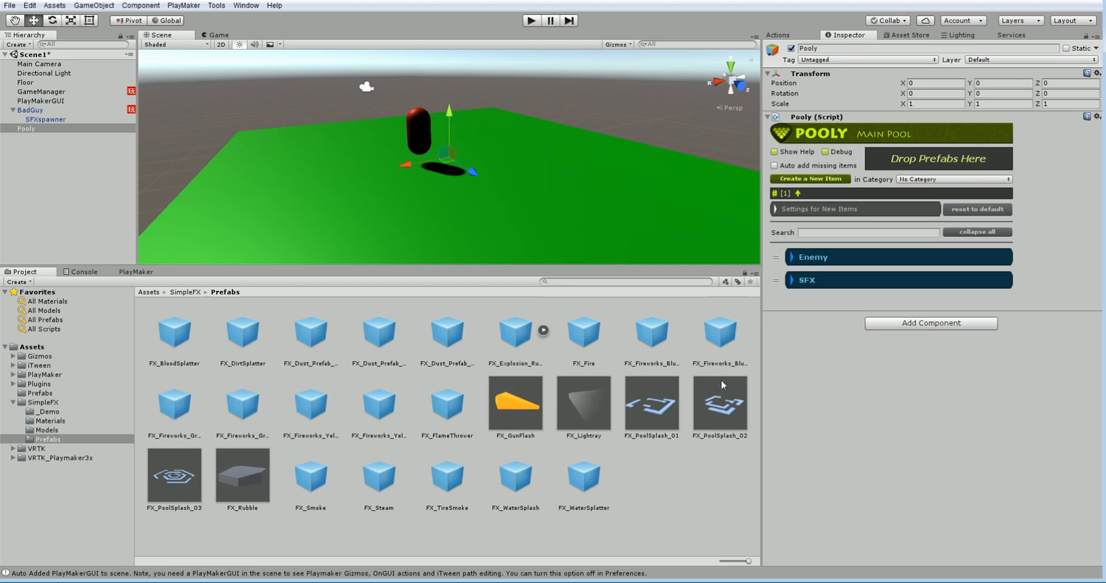
# Add a Pooly Despawner to the Pooly object to review its Despawn After options, and remove the component.
pyautogui.click(914, 327)
pyautogui.click(905, 368)
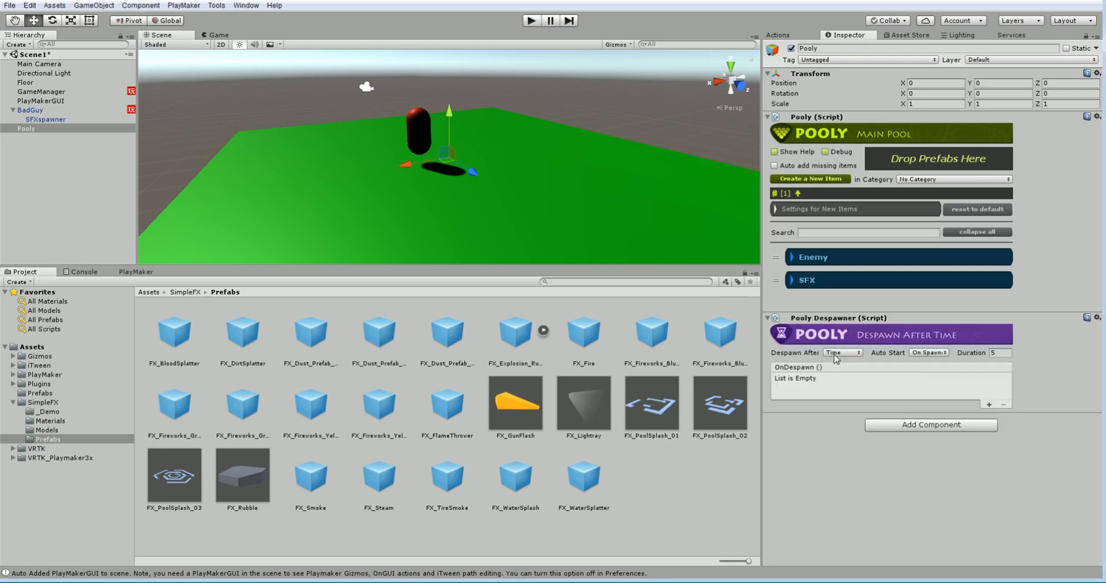
pyautogui.click(835, 354)
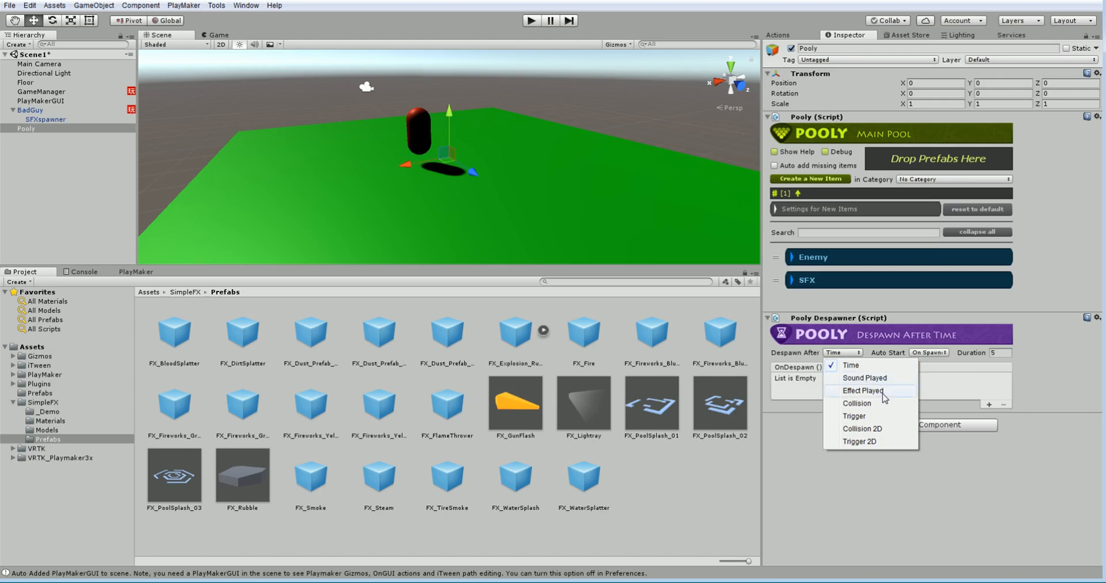
pyautogui.click(801, 514)
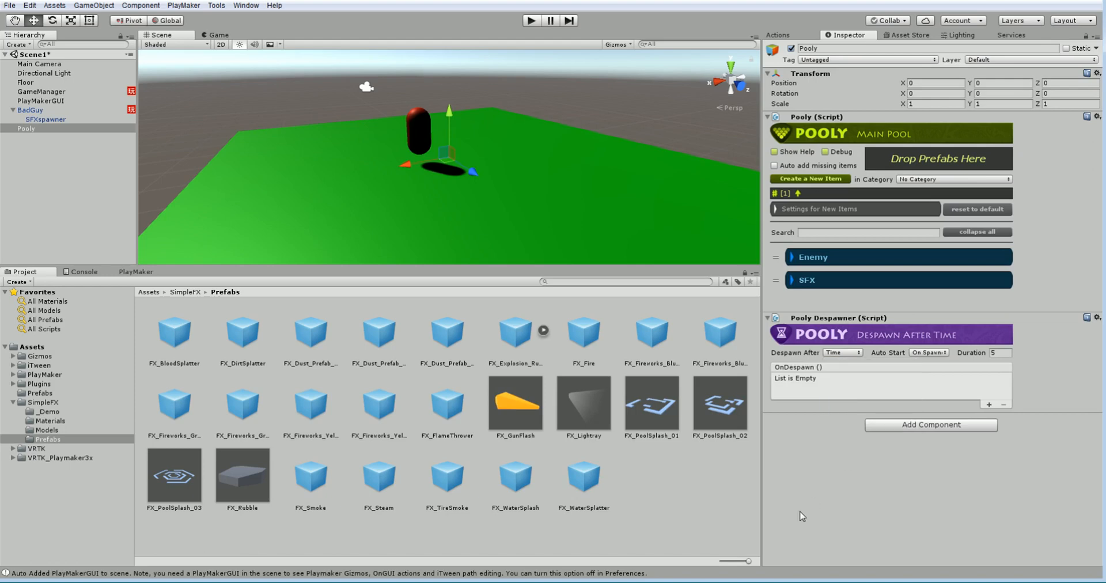
pyautogui.click(1097, 317)
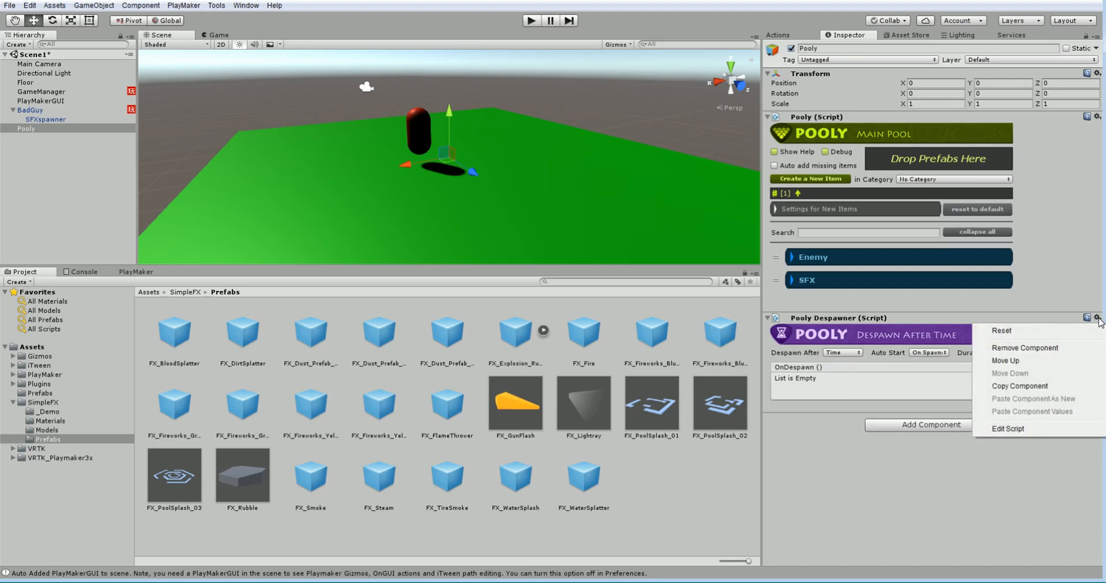
pyautogui.click(1035, 349)
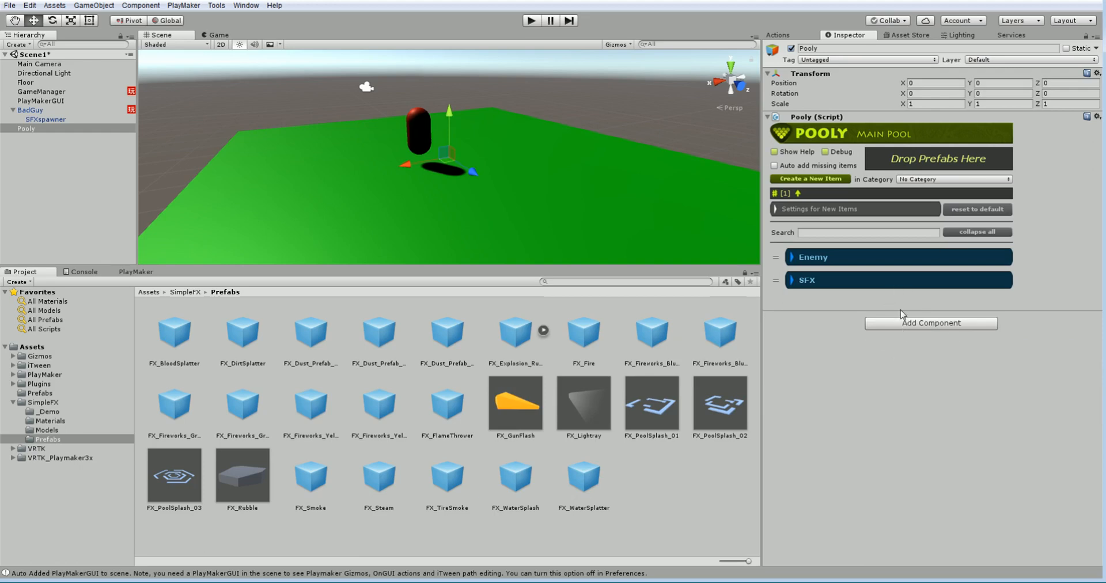
# Collapse BadGuy in the hierarchy, review its components, and open GameManager's spawner FSM for editing.
pyautogui.keyDown('alt'); pyautogui.moveTo(538, 182); pyautogui.dragTo(513, 238); pyautogui.keyUp('alt')
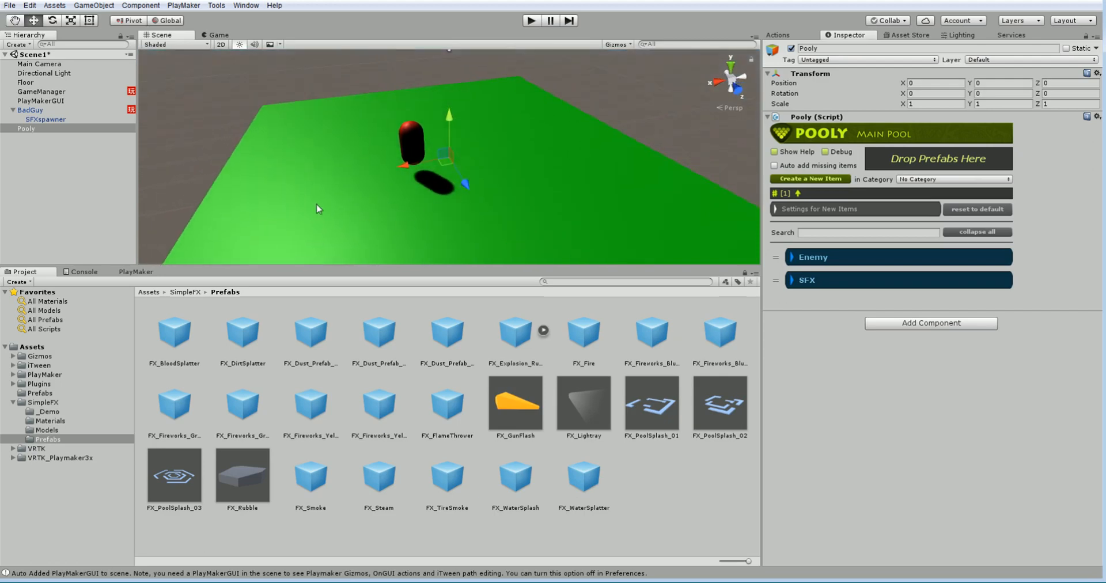
pyautogui.click(13, 110)
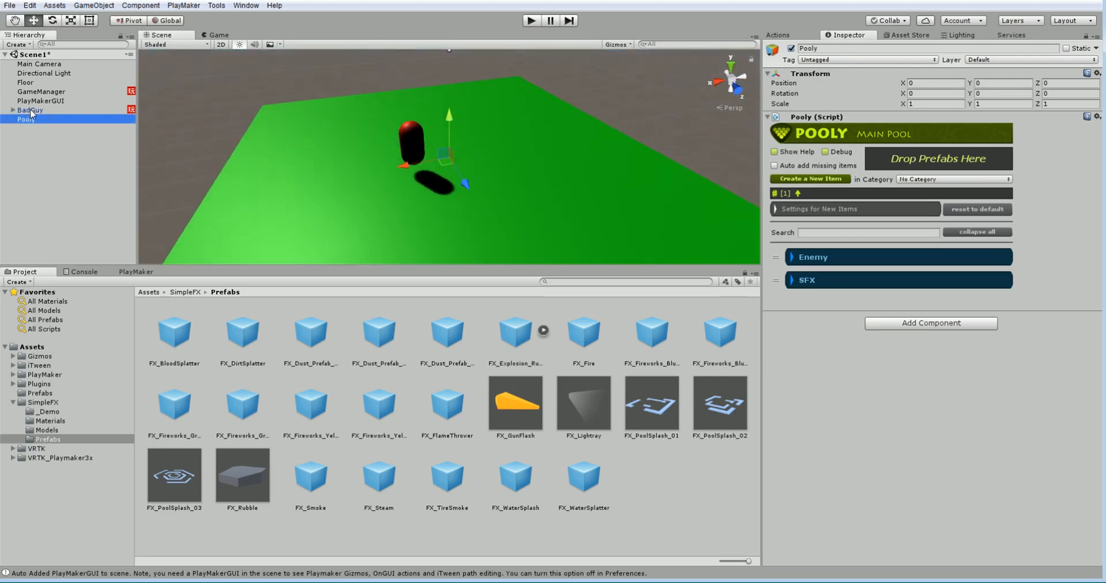
pyautogui.click(34, 112)
pyautogui.scroll(-5, 989, 325)
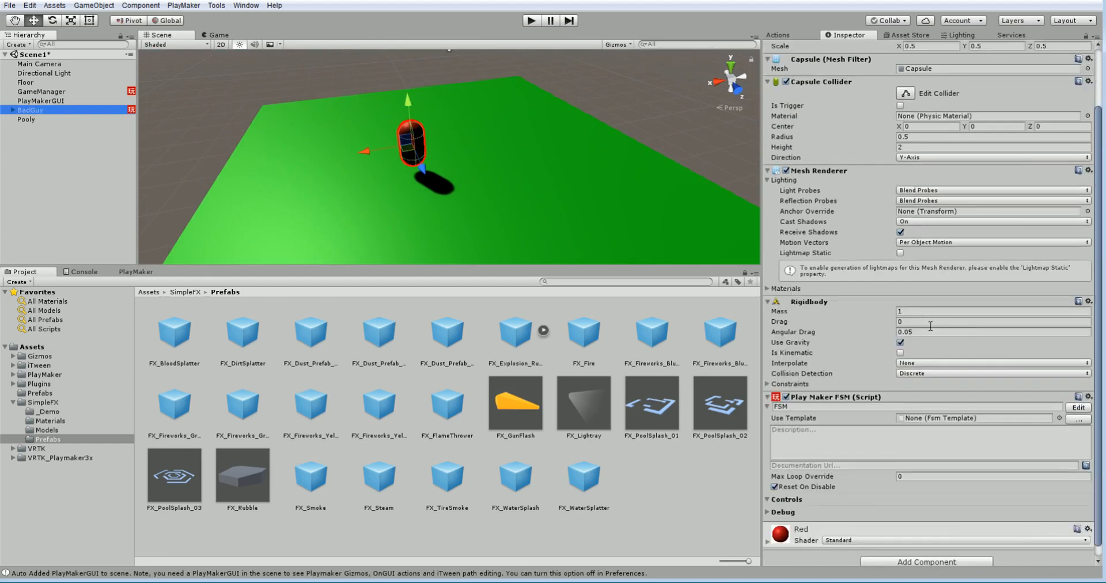
pyautogui.click(60, 92)
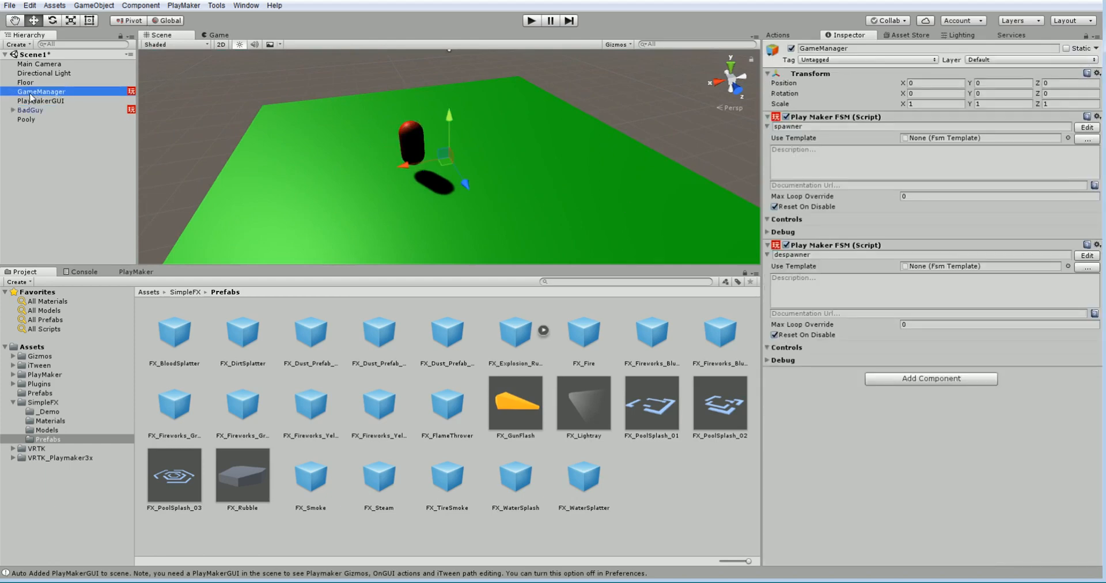
pyautogui.click(1086, 127)
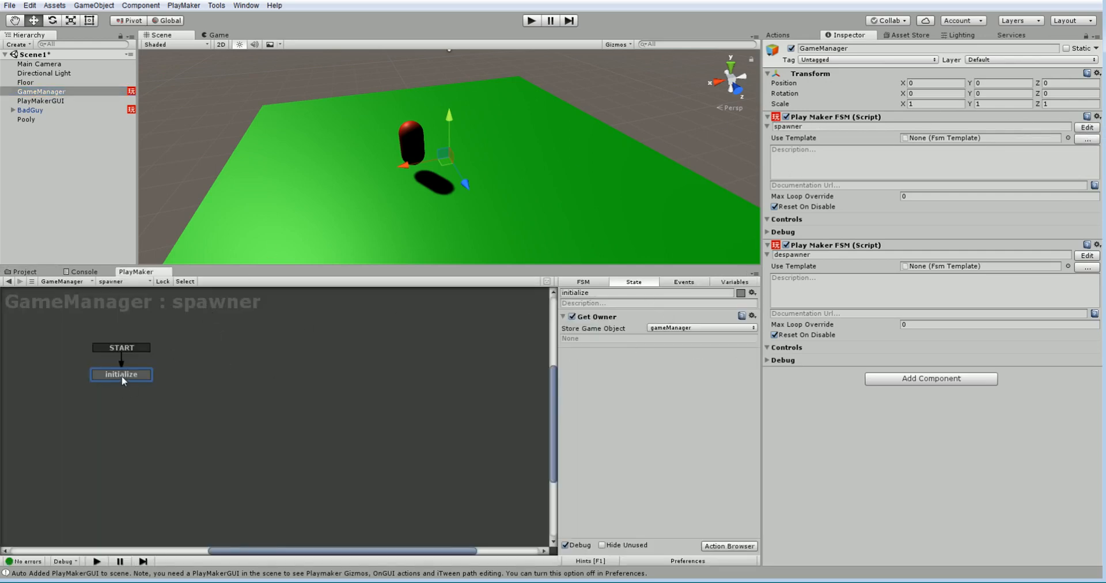
# Add a FINISHED transition to the initialize state, link it to a new state, and name that state KeyDown.
pyautogui.rightClick(121, 376)
pyautogui.moveTo(205, 384)
pyautogui.click(277, 385)
pyautogui.moveTo(148, 382); pyautogui.dragTo(206, 378)
pyautogui.click(604, 293)
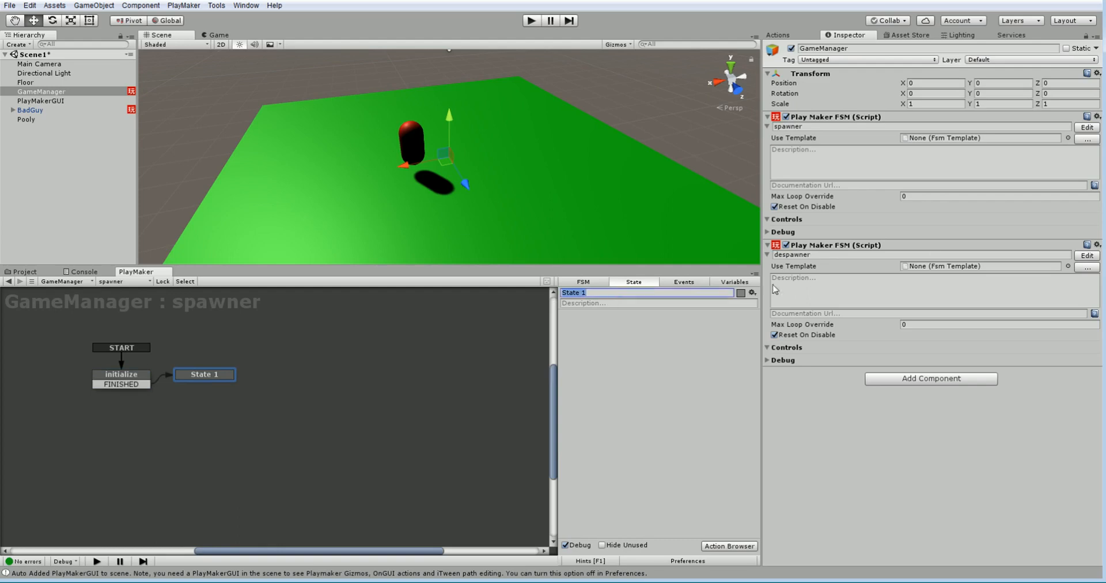
pyautogui.write('KeyDwo')
pyautogui.press('BackSpace')
pyautogui.press('BackSpace')
pyautogui.write('own')
# Add a Get Key Down action to the KeyDown state, set its key to Alpha 2, and open the Send Event choices.
pyautogui.click(784, 36)
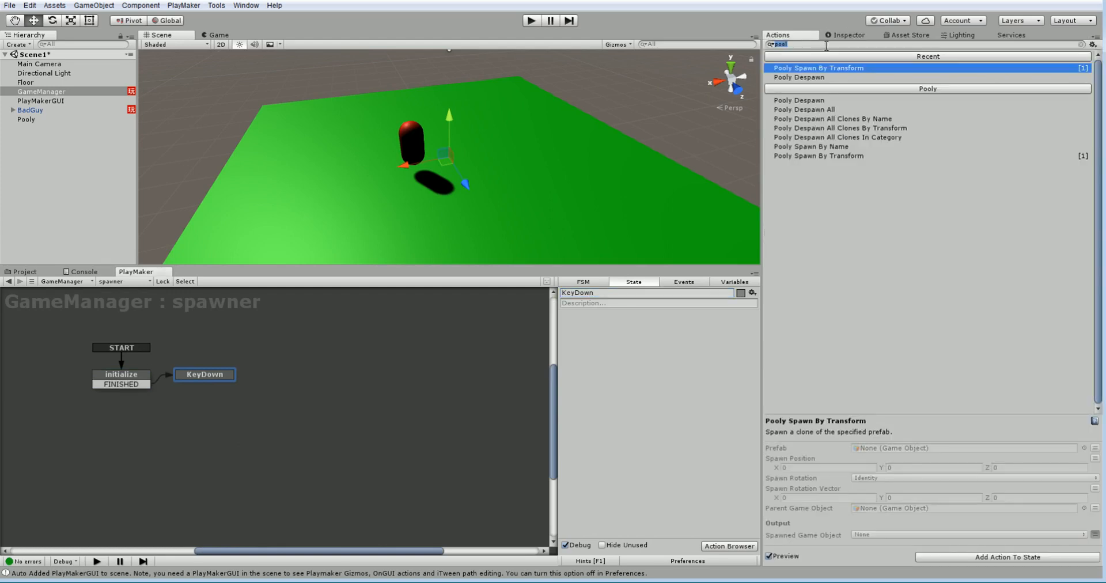
pyautogui.write('key down')
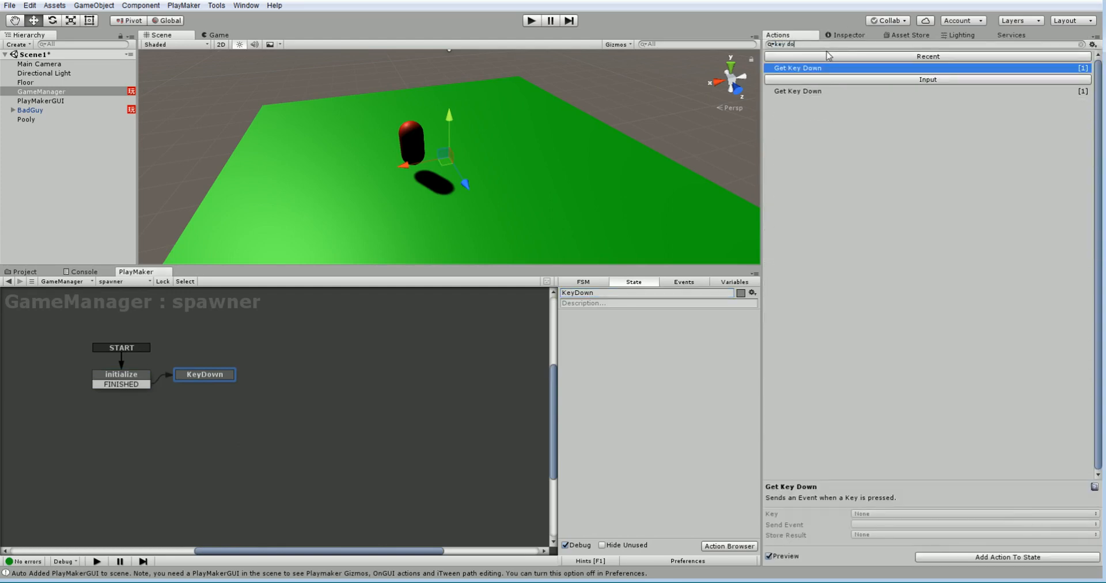
pyautogui.doubleClick(785, 69)
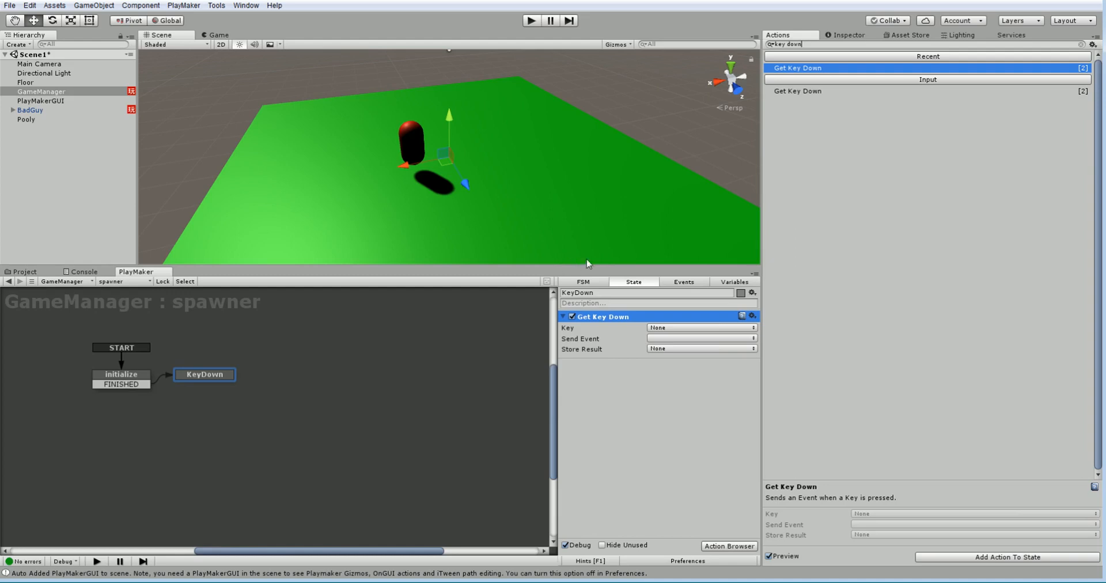
pyautogui.click(663, 327)
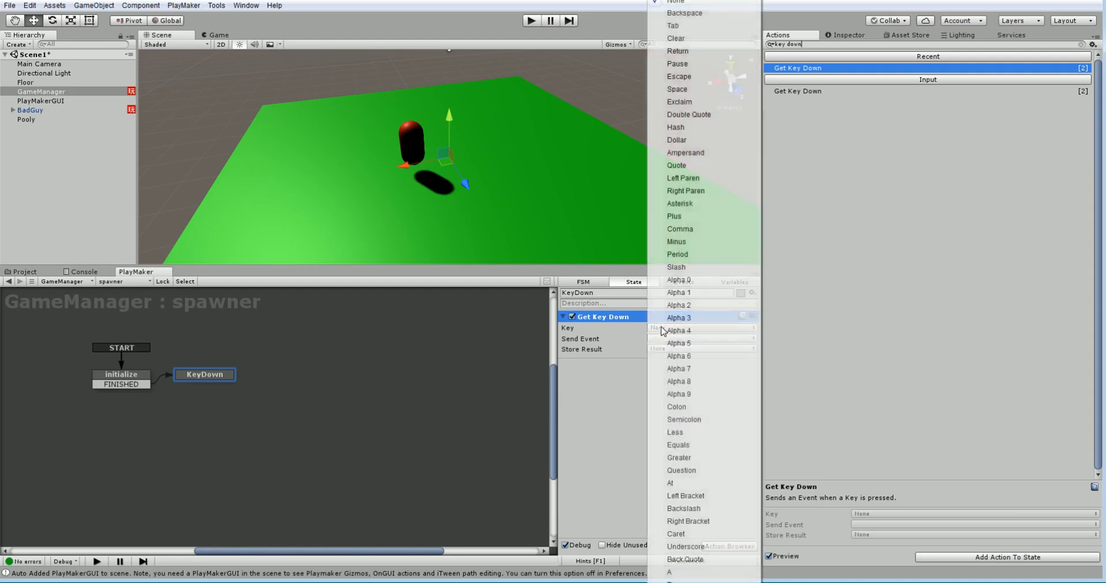
pyautogui.click(697, 305)
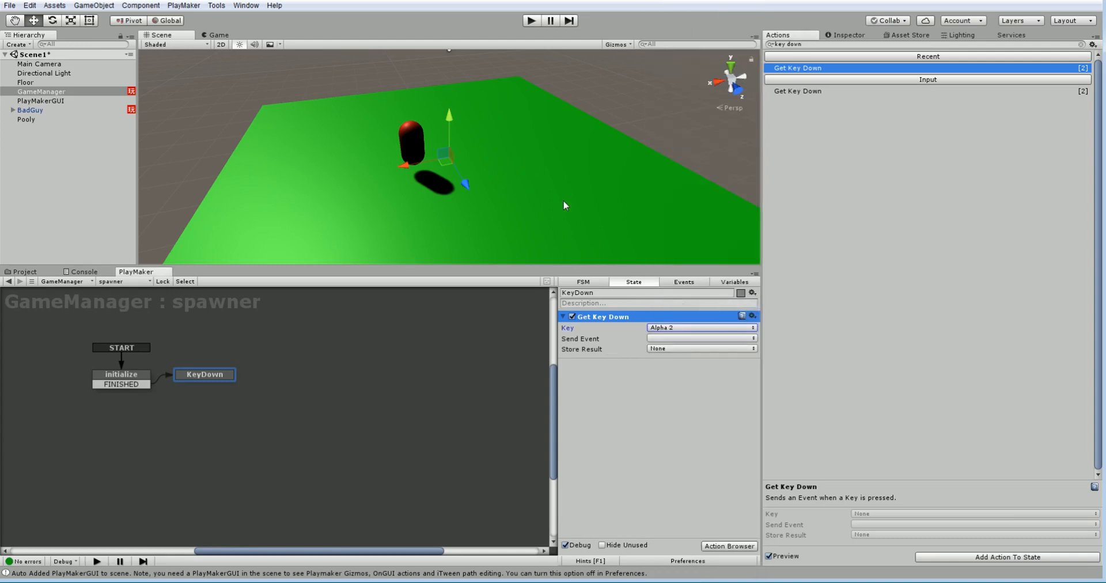
pyautogui.click(664, 339)
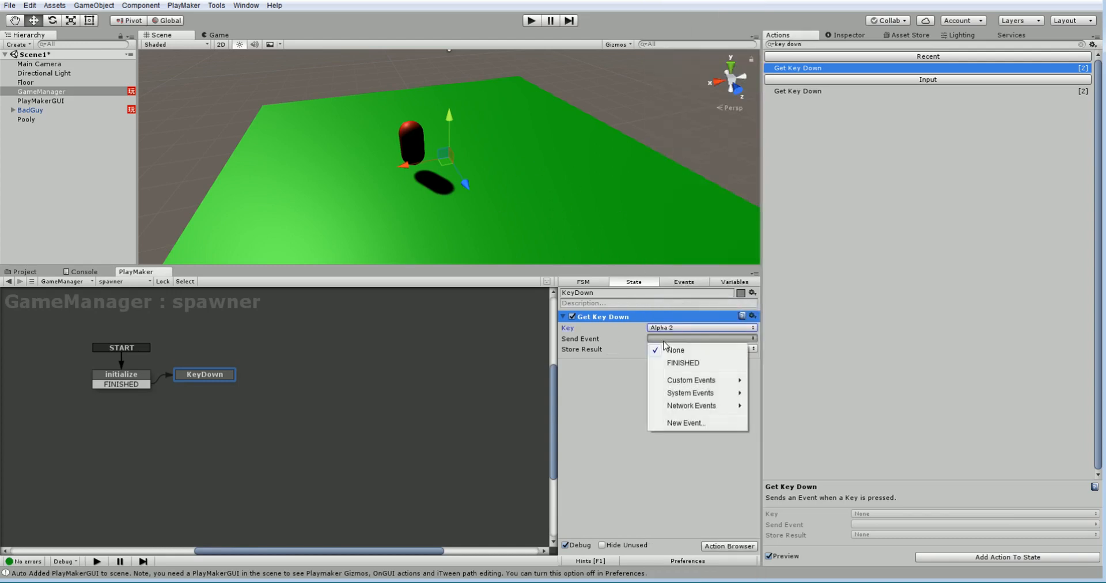
# Create a new event named keyDown as the Send Event of the Get Key Down action.
pyautogui.click(693, 424)
pyautogui.write('keyDw')
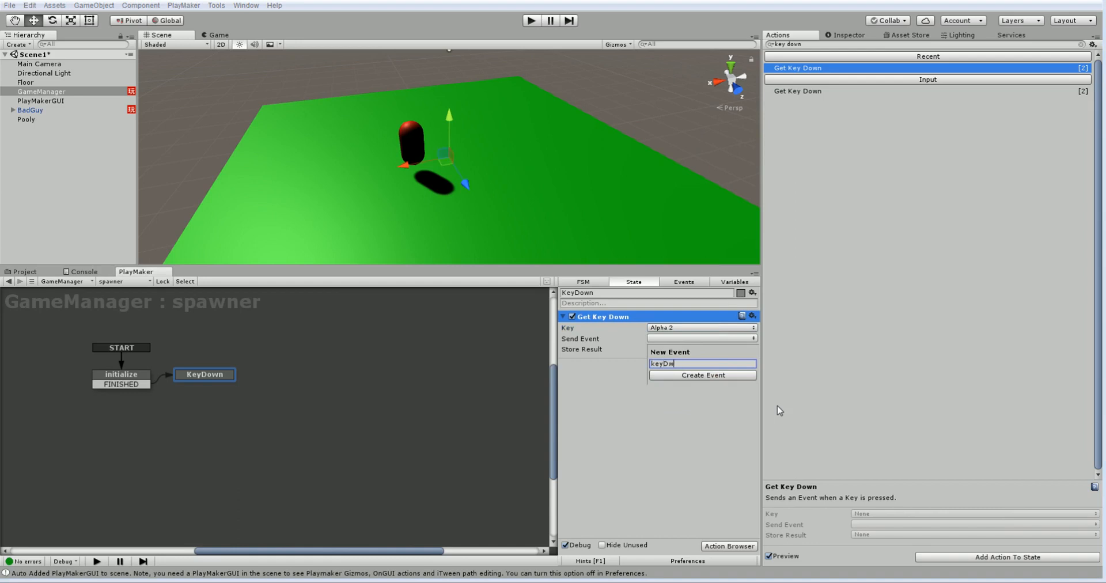
pyautogui.press('BackSpace')
pyautogui.write('own')
pyautogui.press('Return')
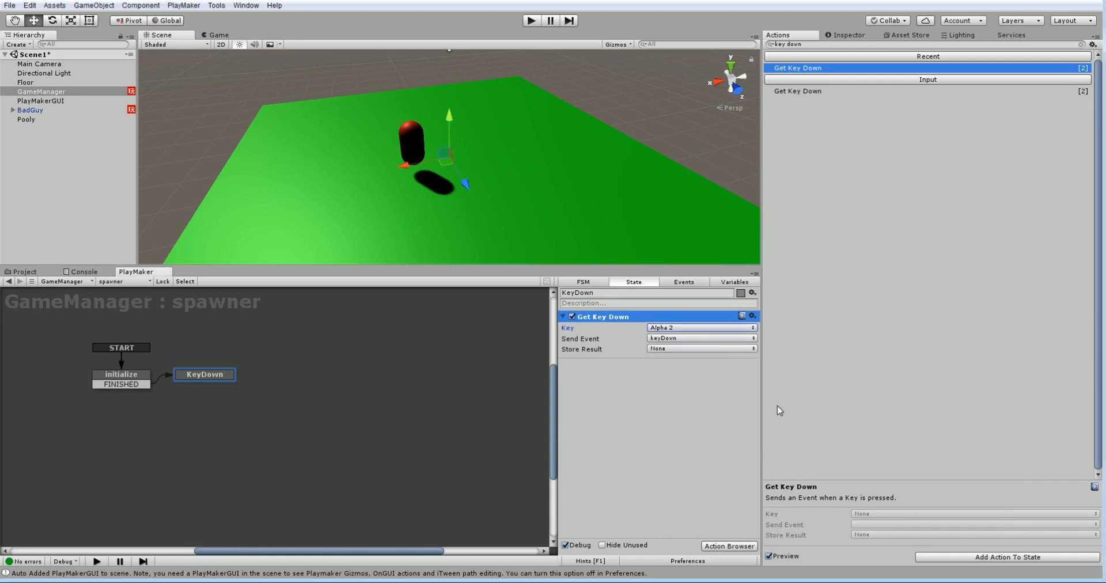
# Add a keyDown transition from the KeyDown state to a new state and name that state Spawn.
pyautogui.rightClick(233, 373)
pyautogui.moveTo(355, 379)
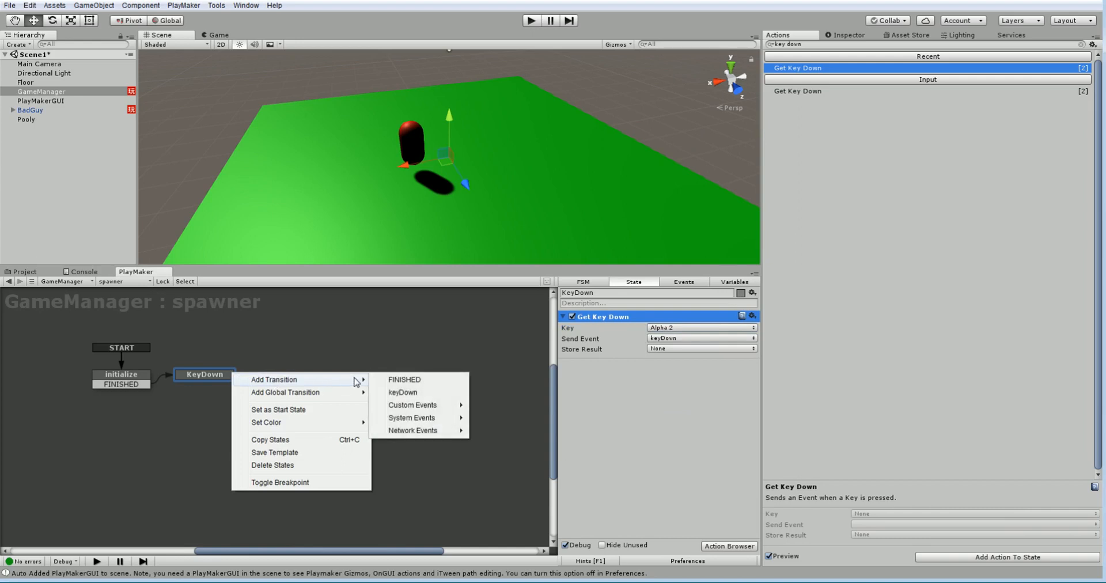
pyautogui.click(402, 390)
pyautogui.moveTo(237, 378); pyautogui.dragTo(289, 380)
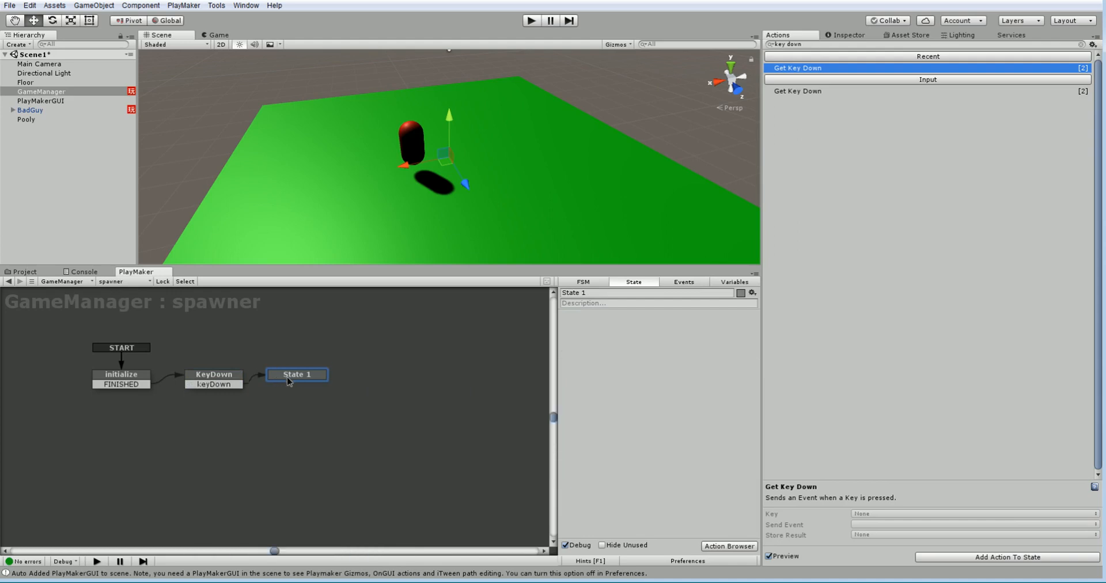
pyautogui.click(593, 292)
pyautogui.write('Spaw')
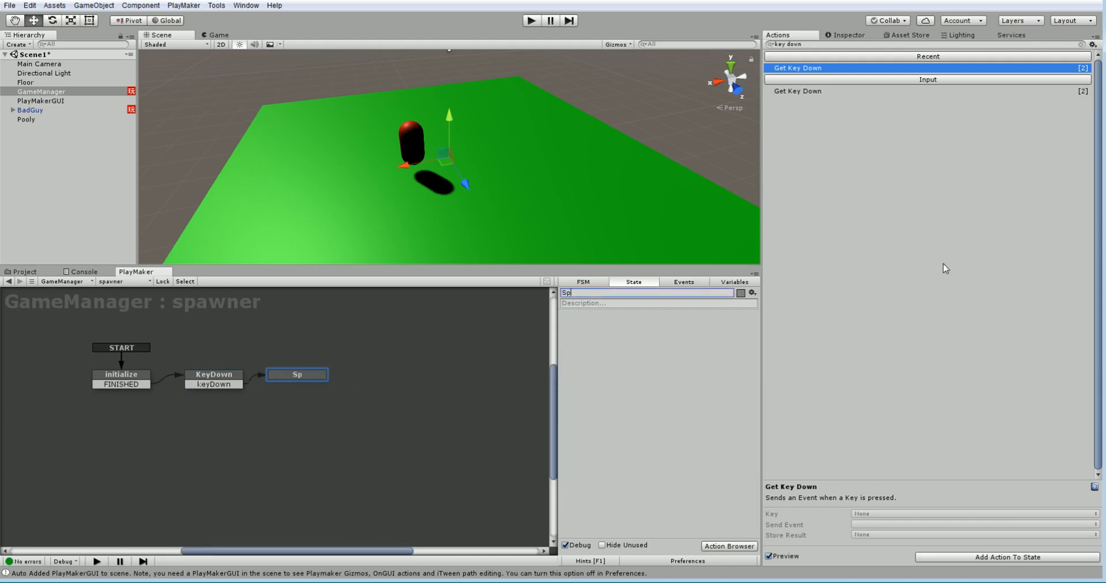
pyautogui.write('n')
# Add a Pooly Spawn By Transform action to the Spawn state with the BadGuy asset as its prefab.
pyautogui.doubleClick(811, 44)
pyautogui.tripleClick(800, 44)
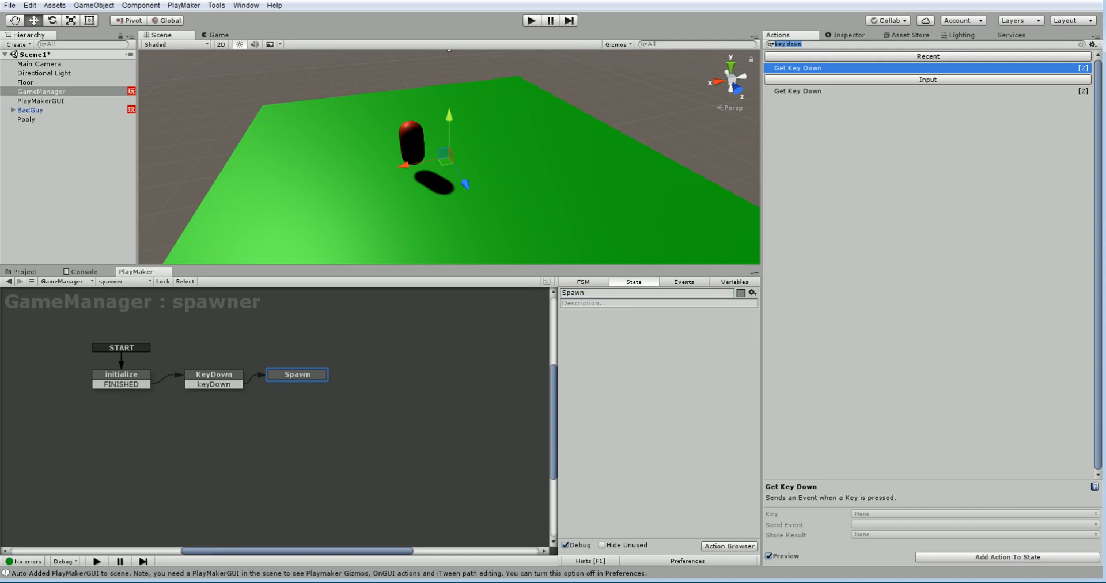
pyautogui.write('pool')
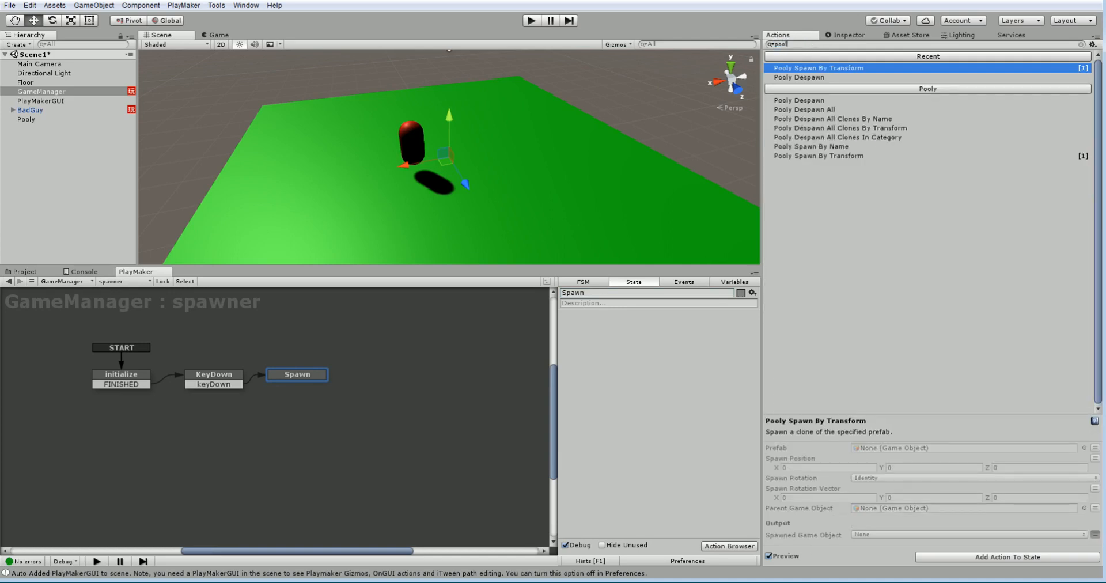
pyautogui.doubleClick(784, 156)
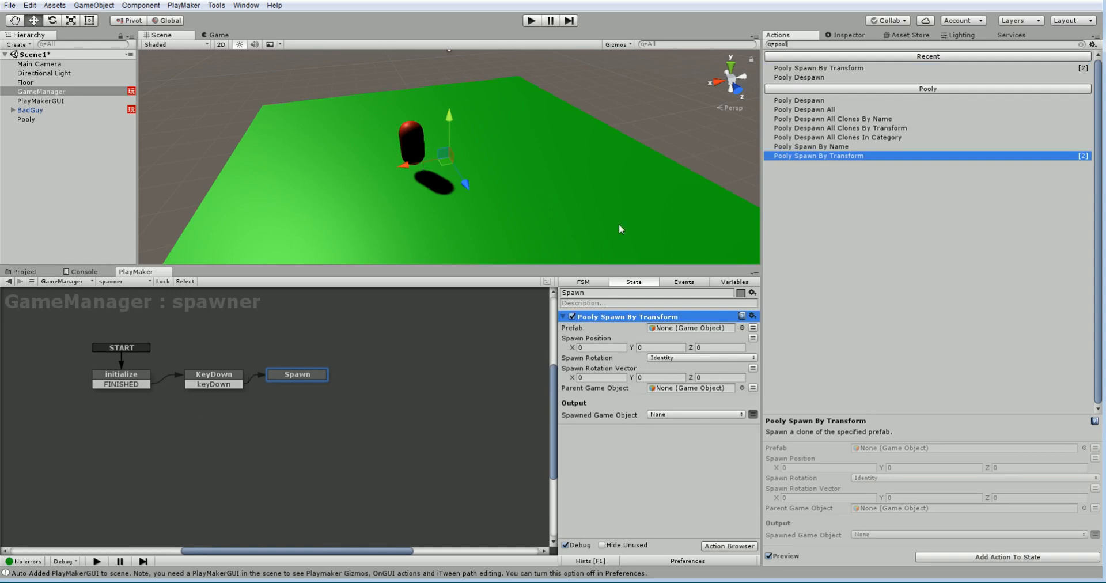
pyautogui.click(742, 328)
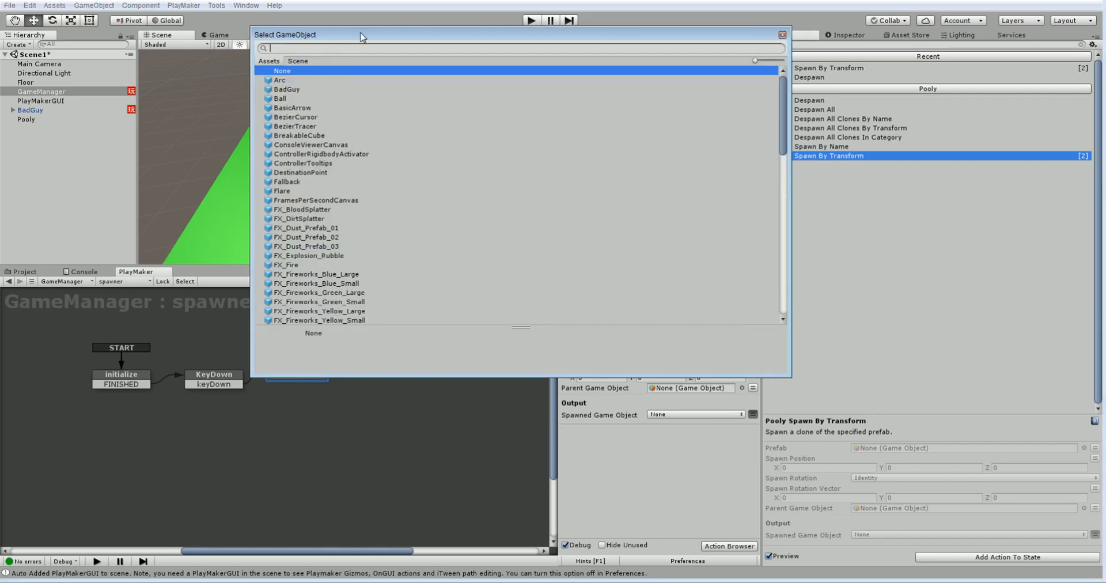
pyautogui.write('bad')
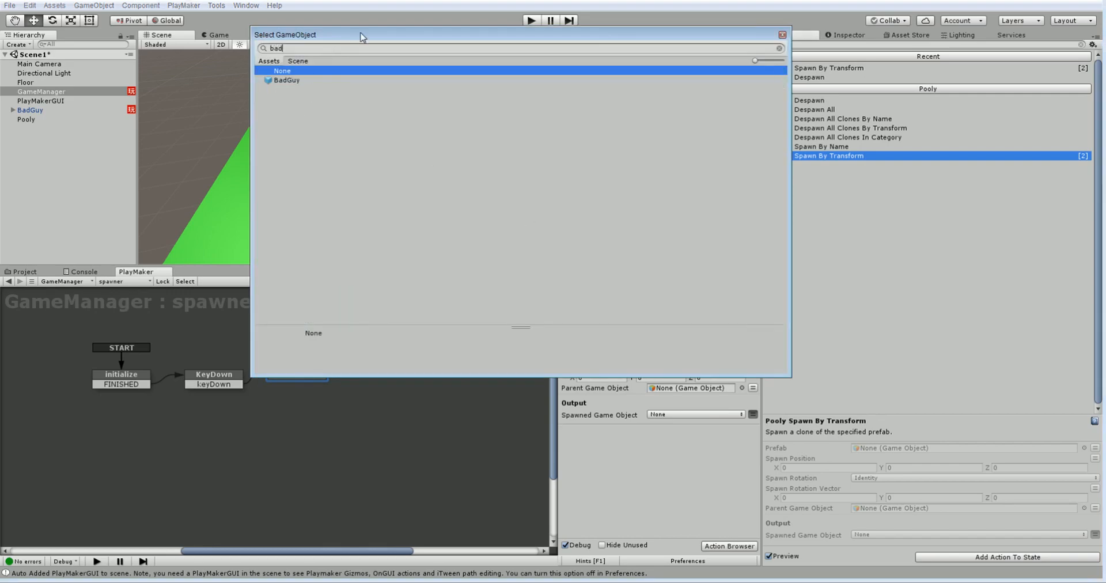
pyautogui.doubleClick(285, 81)
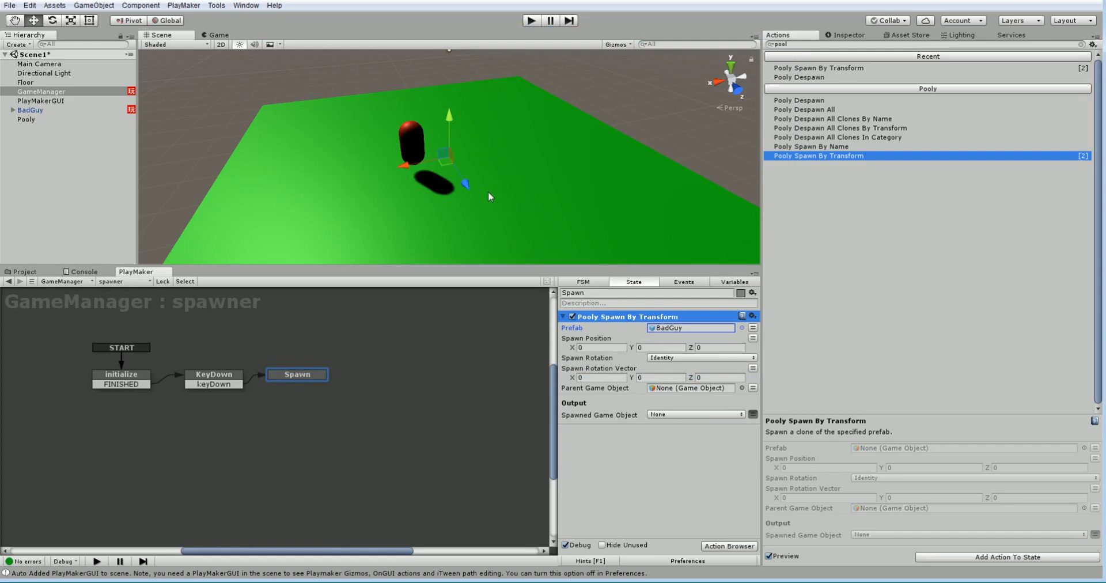
# Add a Get Position action above the Pooly spawn action and store its vector in a new variable named spawnLocation.
pyautogui.keyDown('alt'); pyautogui.moveTo(486, 190); pyautogui.dragTo(445, 197); pyautogui.keyUp('alt')
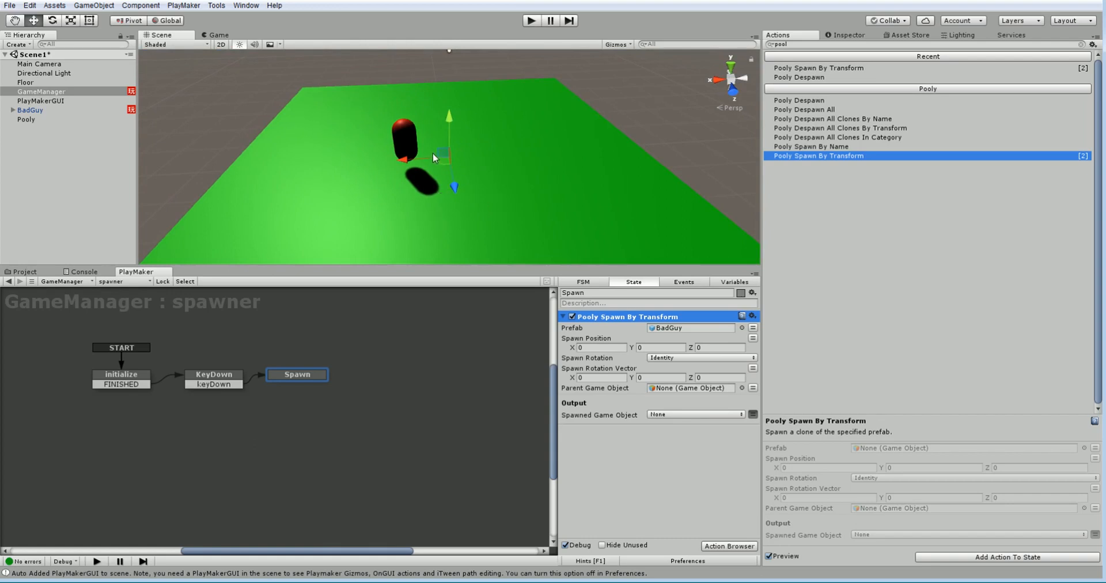
pyautogui.keyDown('alt'); pyautogui.moveTo(447, 115); pyautogui.dragTo(472, 91); pyautogui.keyUp('alt')
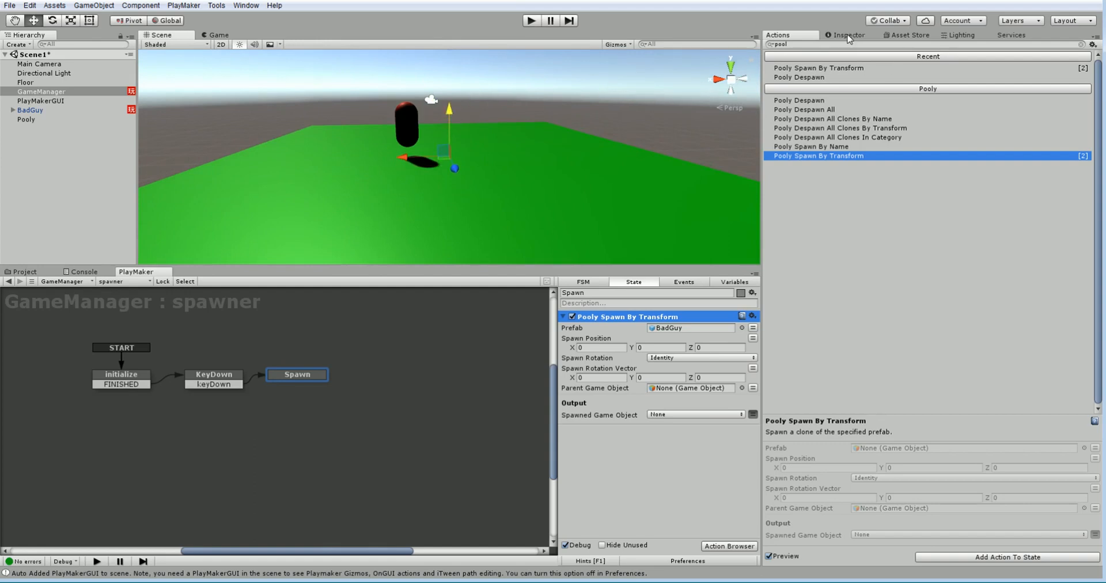
pyautogui.click(805, 46)
pyautogui.write('get po')
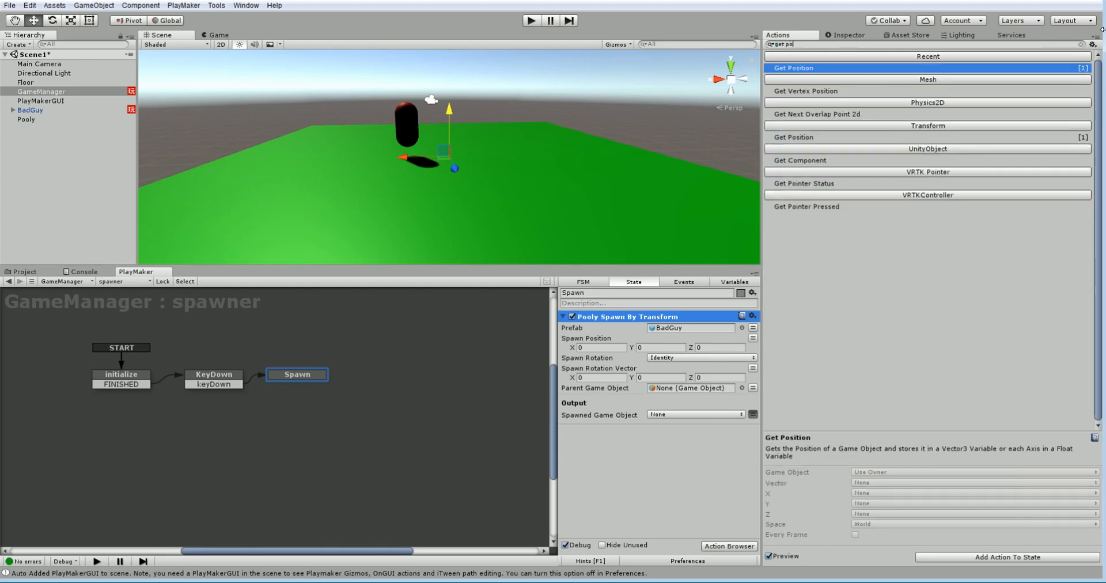
pyautogui.doubleClick(815, 69)
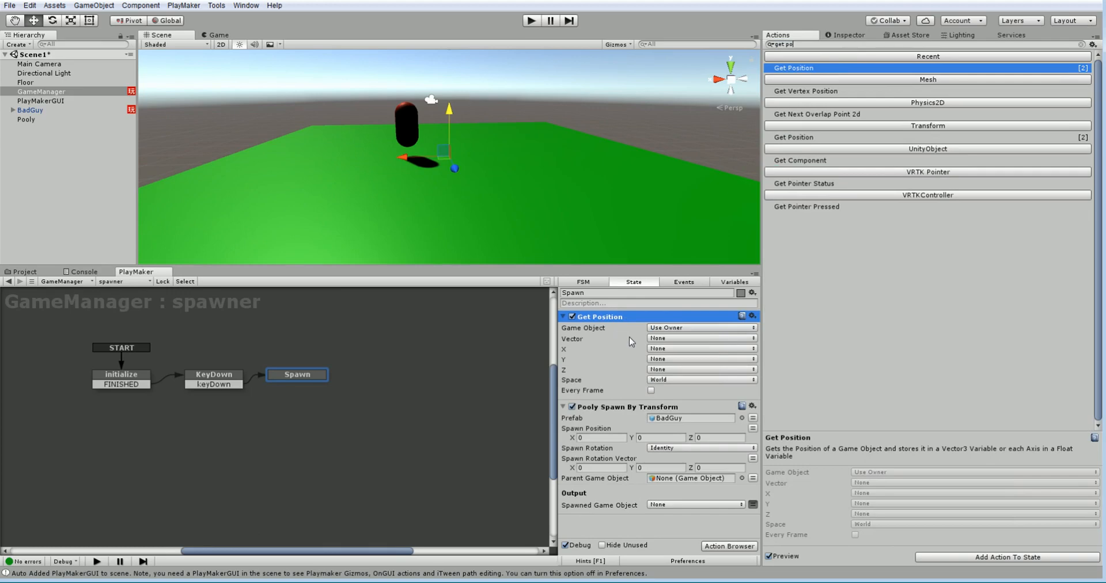
pyautogui.click(668, 339)
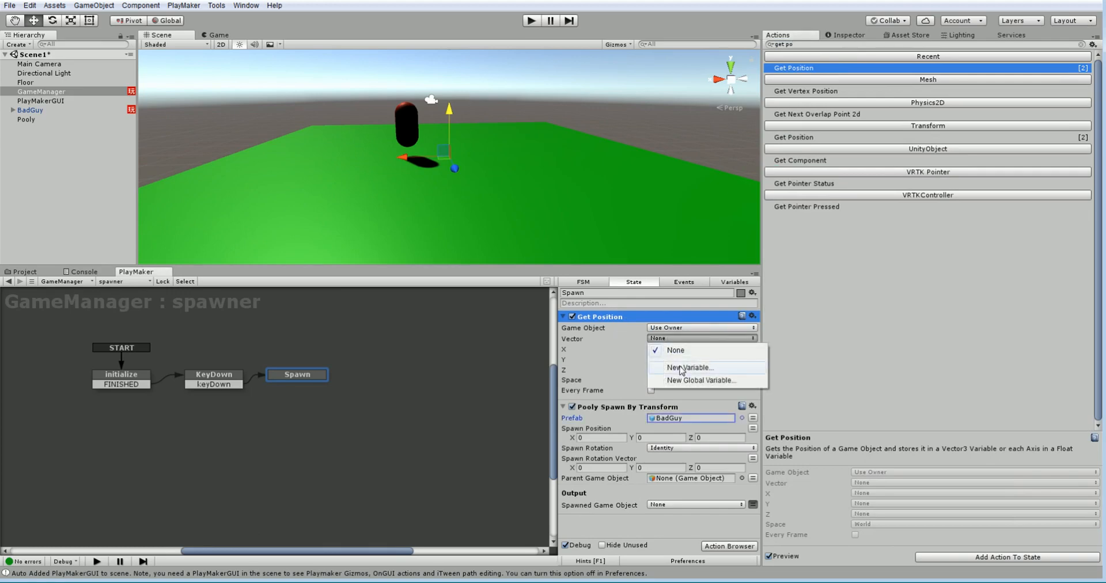
pyautogui.click(689, 368)
pyautogui.write('spawnLocation')
pyautogui.press('Return')
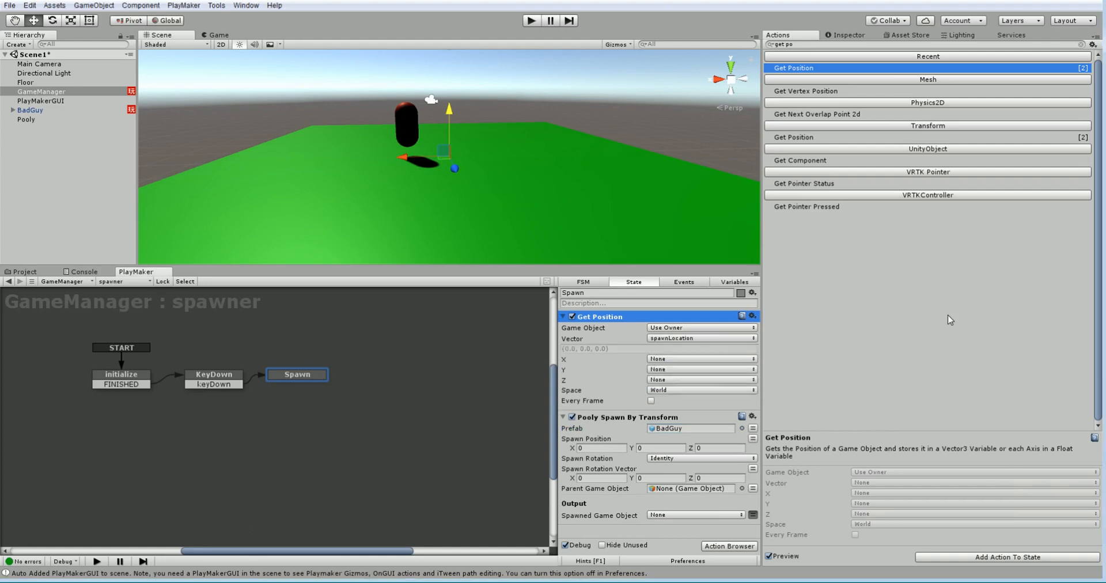
# Make the Pooly spawn action take its Spawn Position from the spawnLocation variable.
pyautogui.click(753, 439)
pyautogui.click(717, 439)
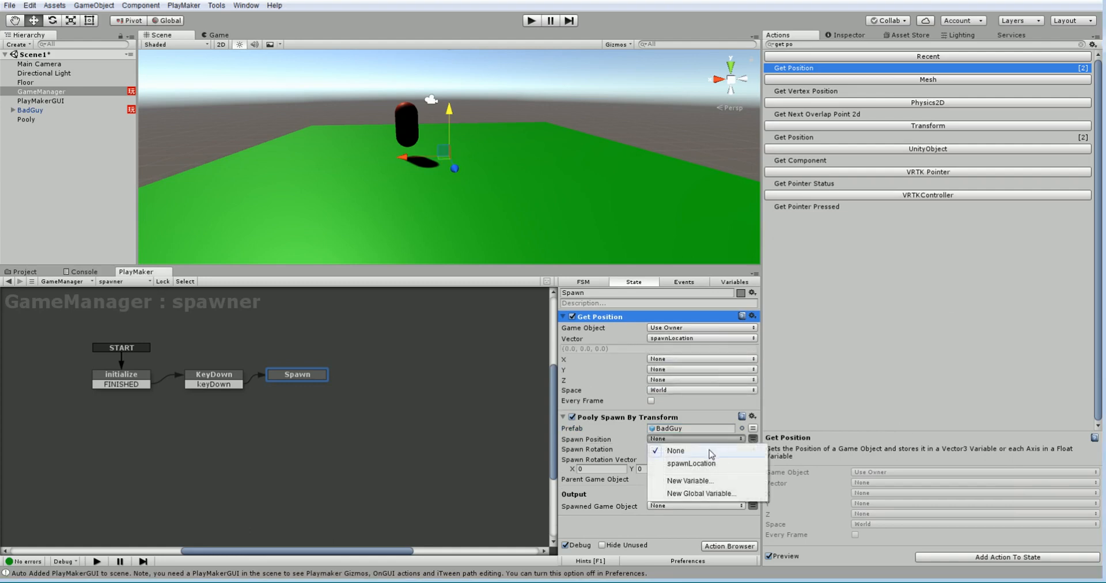
pyautogui.click(691, 464)
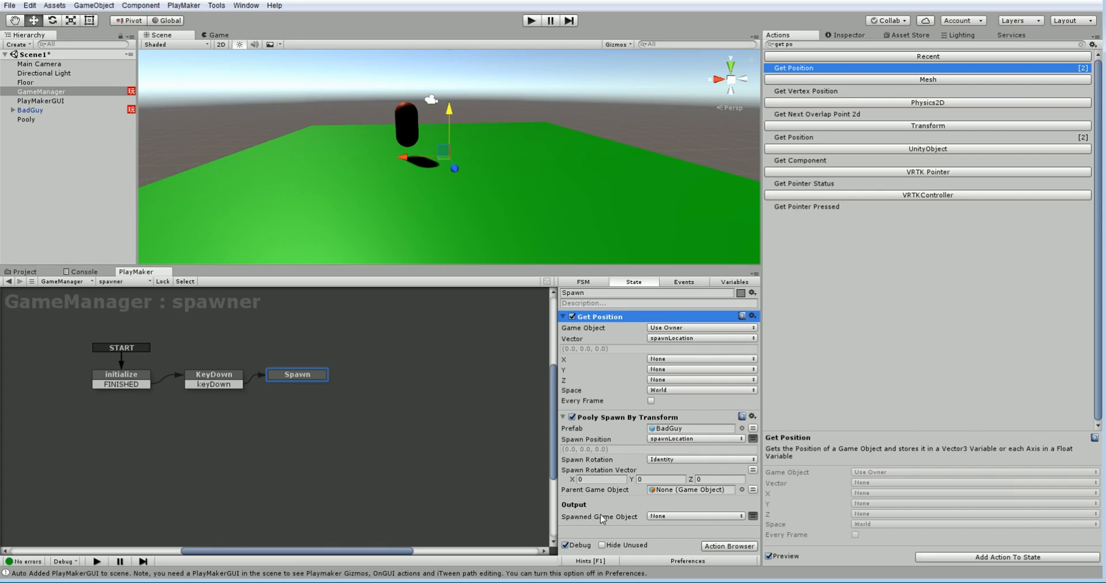
# Store the Pooly action's Spawned Game Object output in a new variable named spawnGO.
pyautogui.click(662, 517)
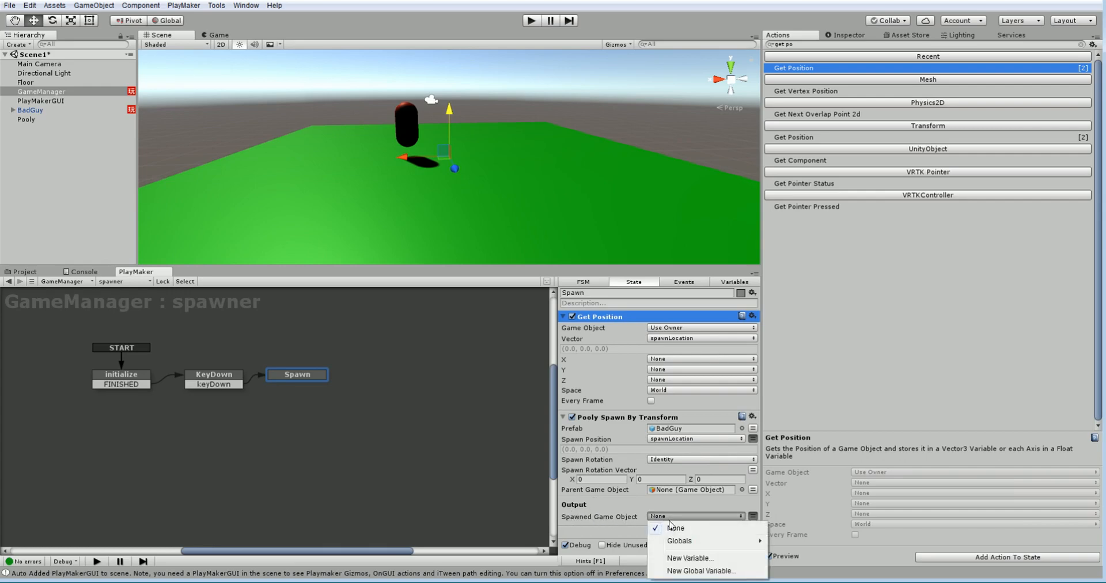
pyautogui.click(689, 558)
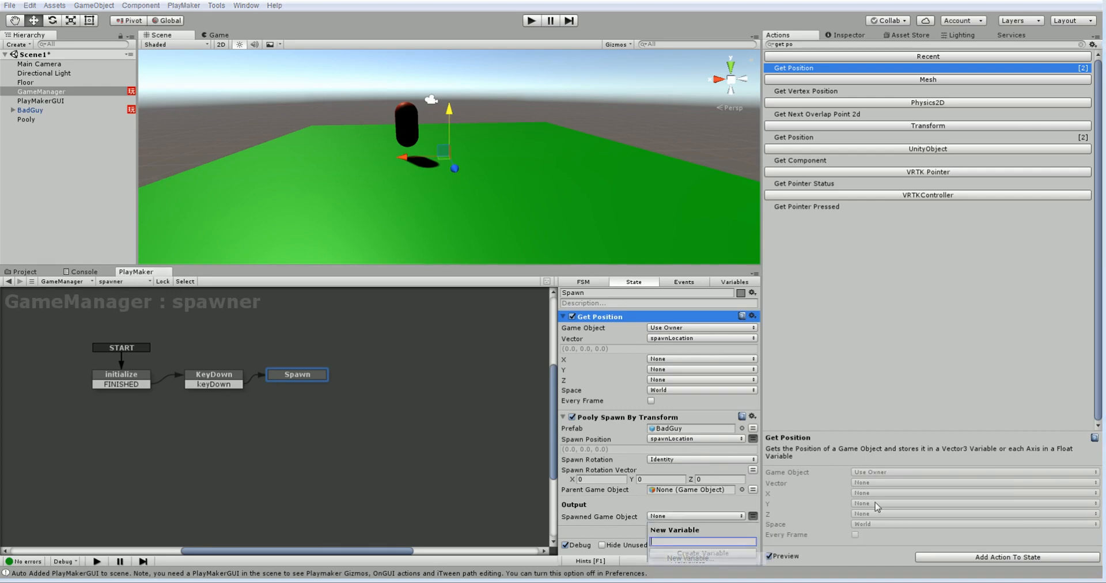
pyautogui.write('spaw')
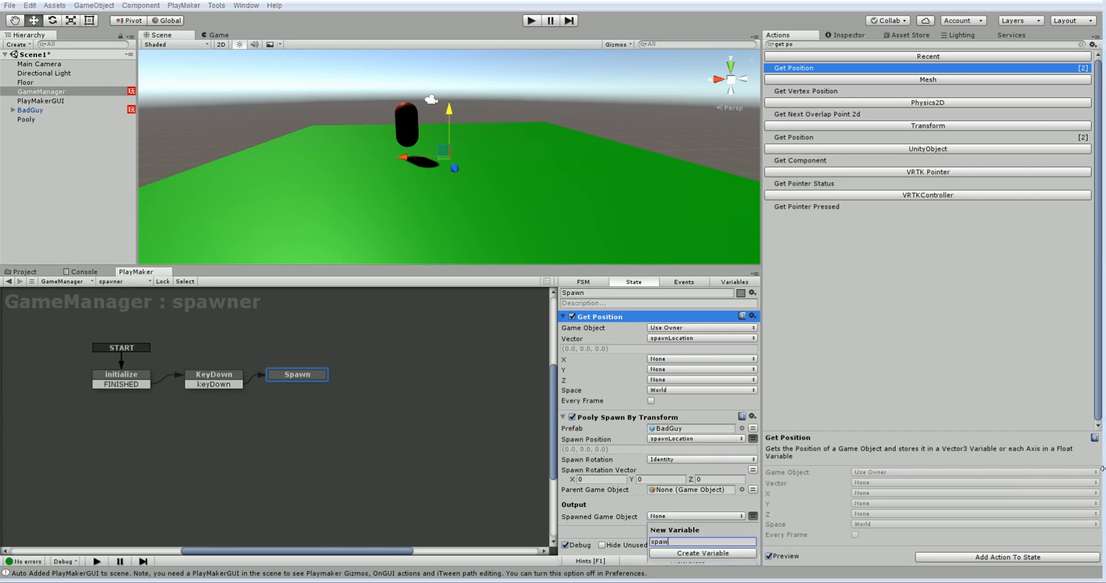
pyautogui.write('nGO')
pyautogui.press('Return')
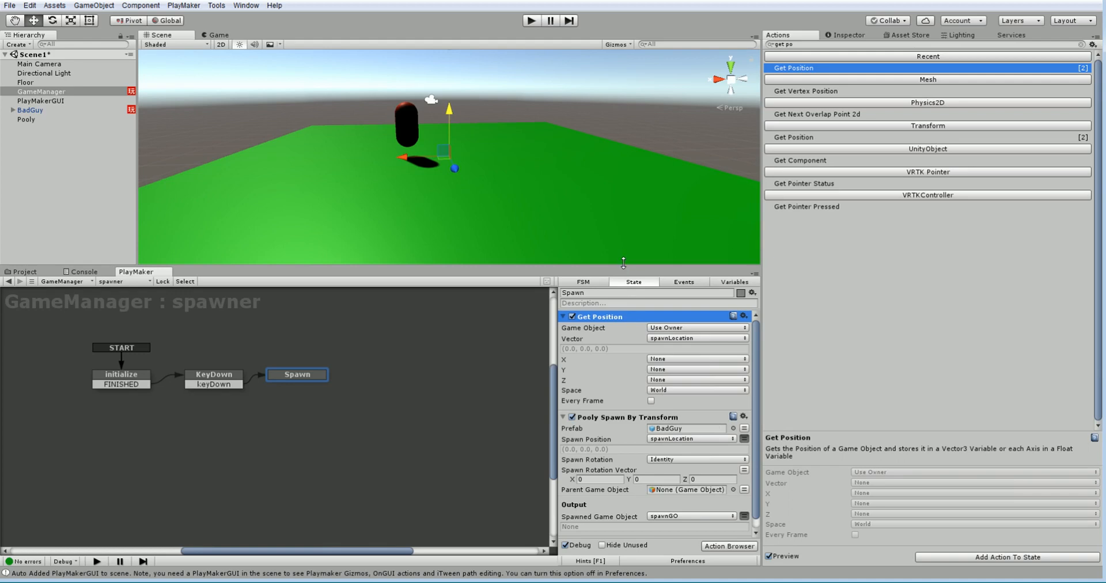
# Add a FINISHED transition to the Spawn state and link it to a new state.
pyautogui.moveTo(625, 263); pyautogui.dragTo(620, 224)
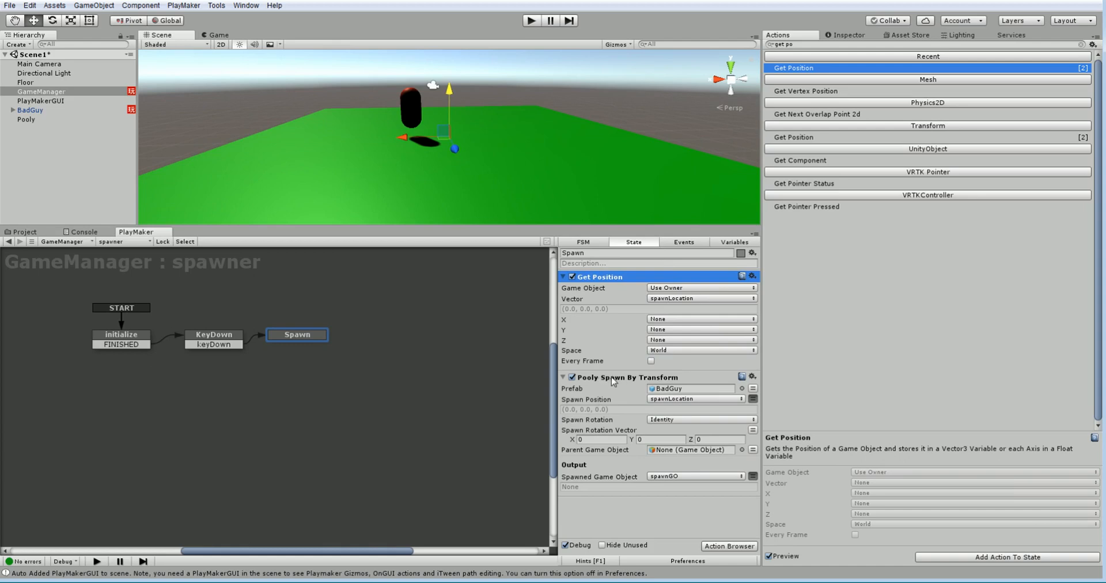
pyautogui.rightClick(286, 334)
pyautogui.moveTo(334, 346)
pyautogui.click(459, 340)
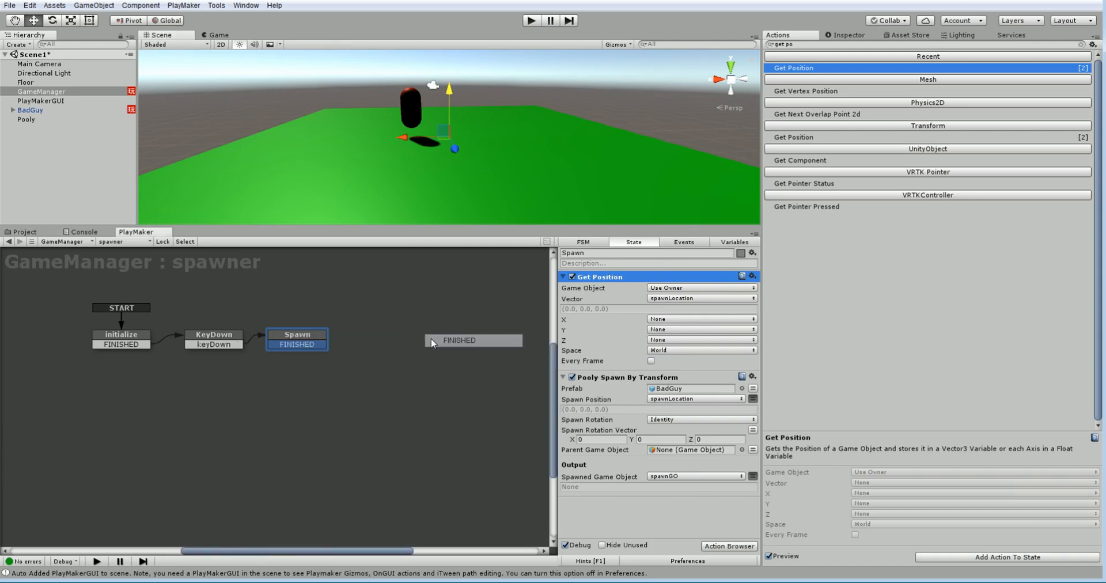
pyautogui.moveTo(324, 347); pyautogui.dragTo(385, 341)
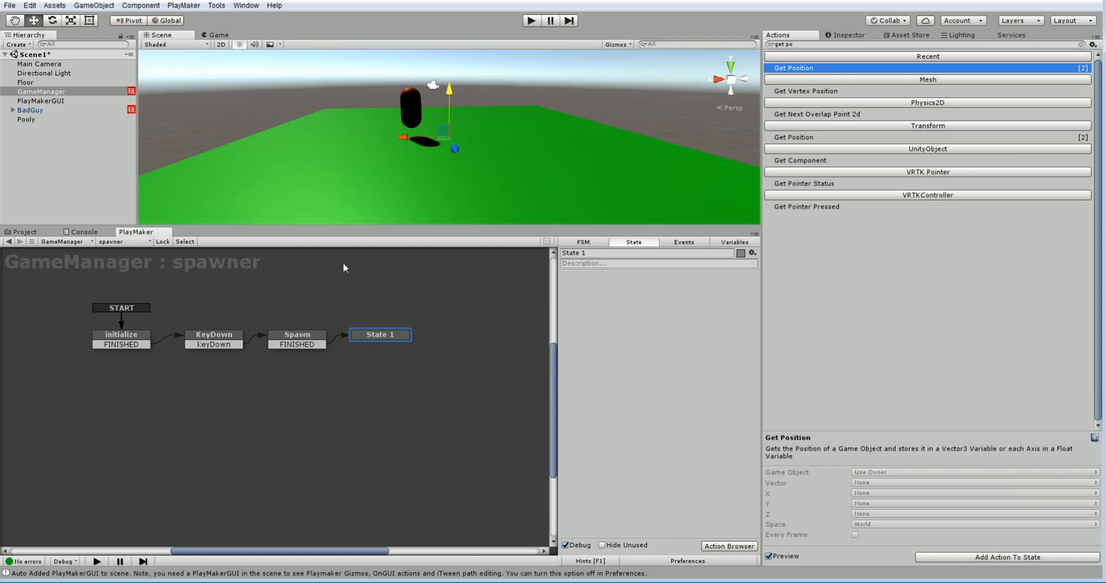
# Add a Set Fsm Game Object action to the new state after Spawn.
pyautogui.click(316, 345)
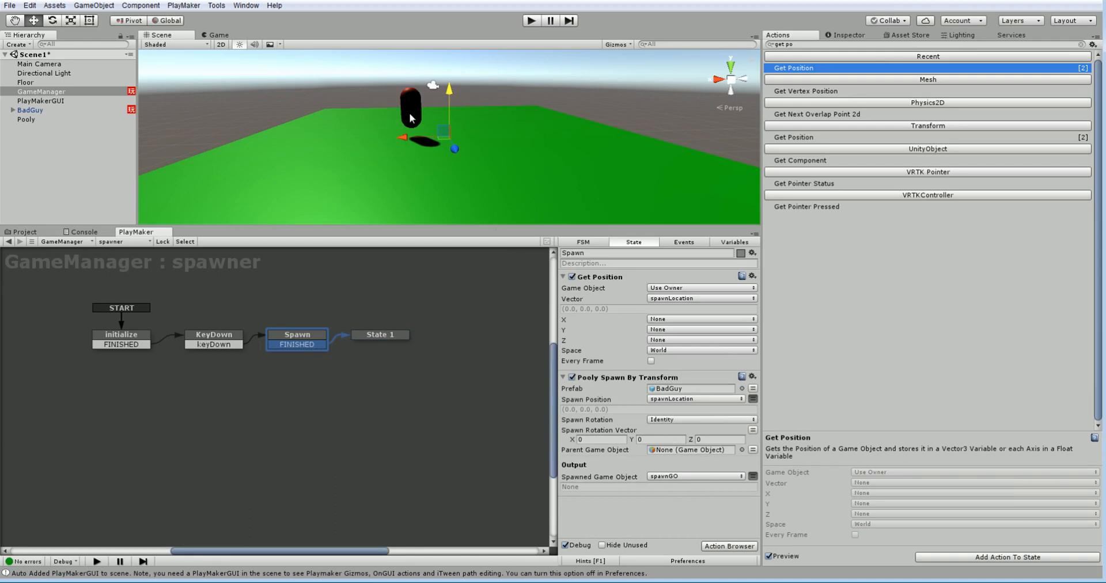
pyautogui.moveTo(394, 226); pyautogui.dragTo(369, 281)
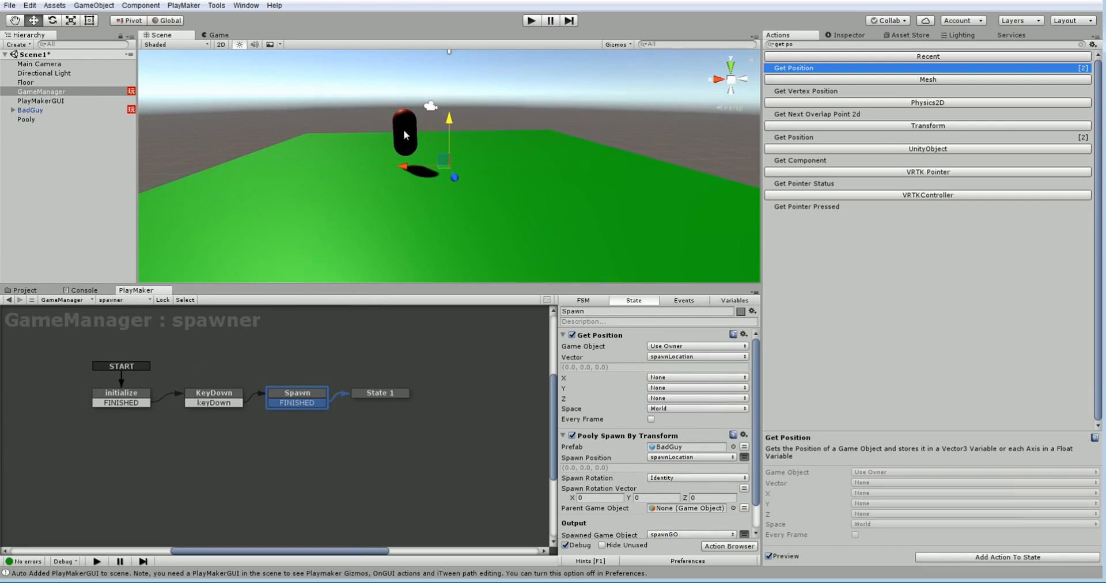
pyautogui.click(380, 397)
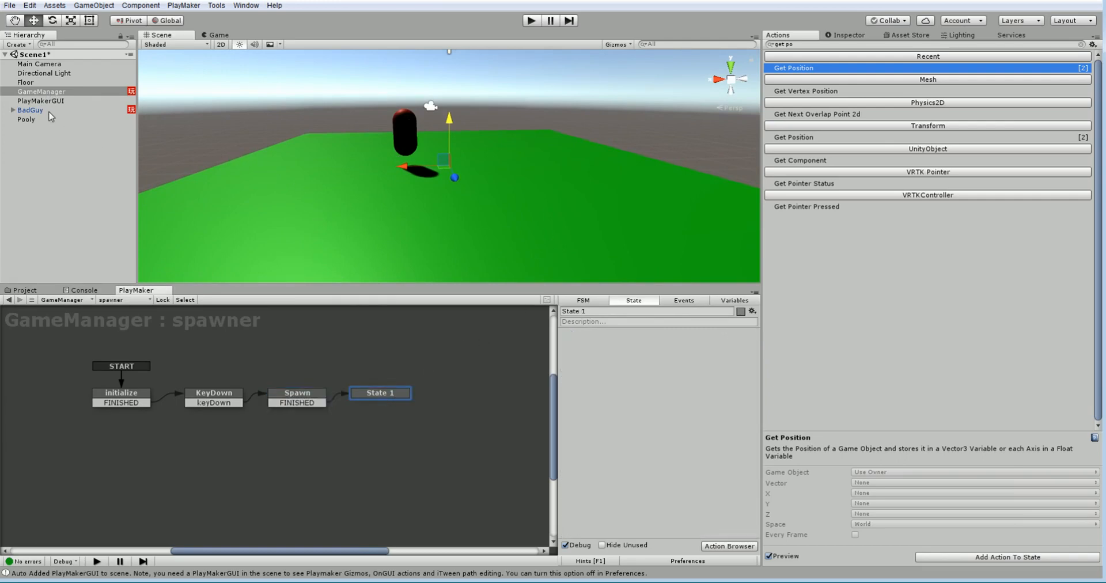
pyautogui.moveTo(850, 45); pyautogui.dragTo(769, 49)
pyautogui.write('set')
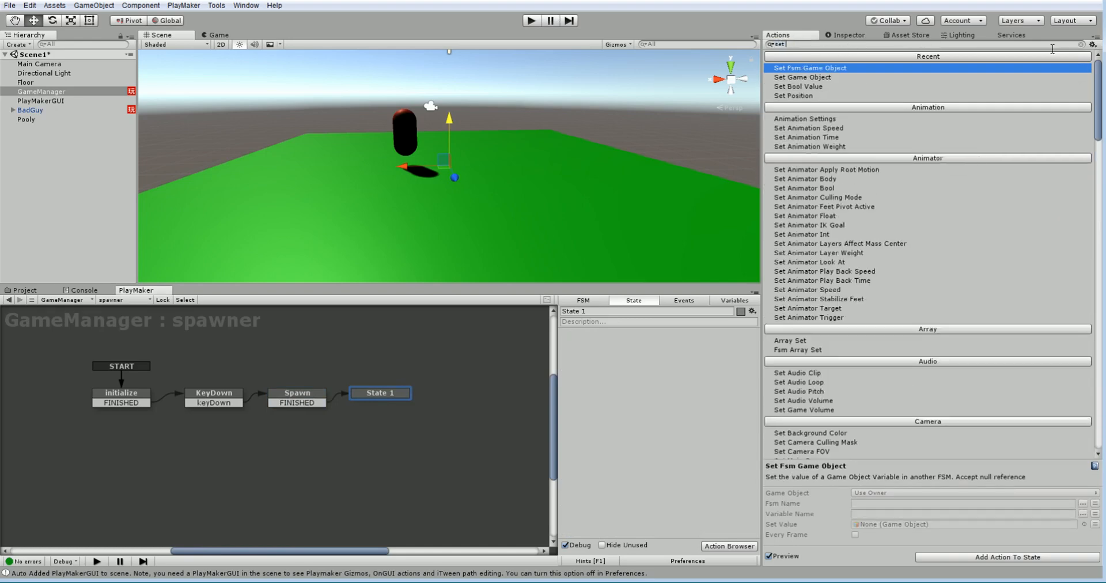
pyautogui.write(' fsm')
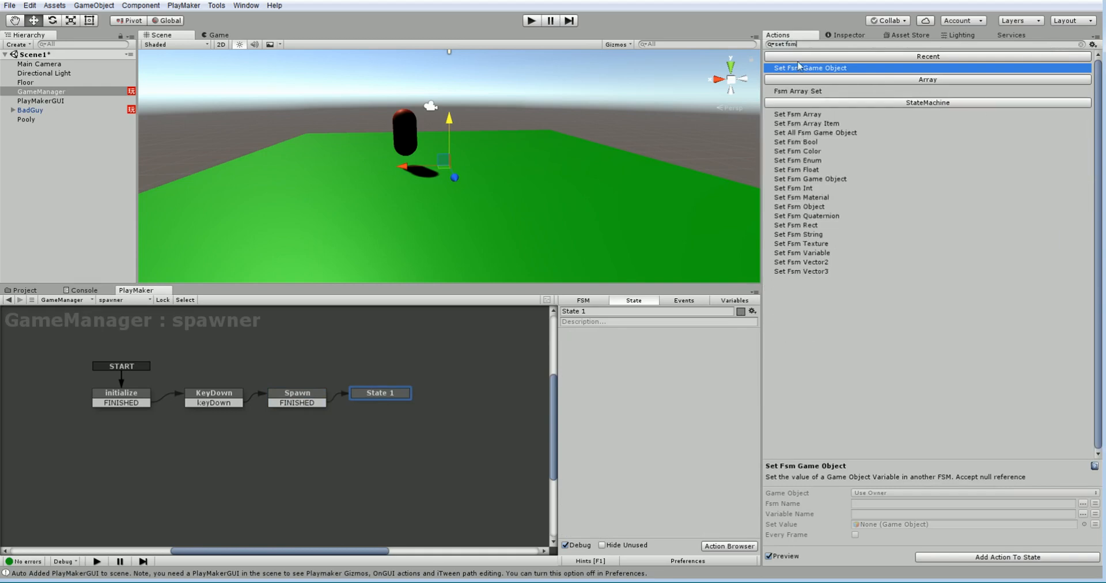
pyautogui.doubleClick(778, 68)
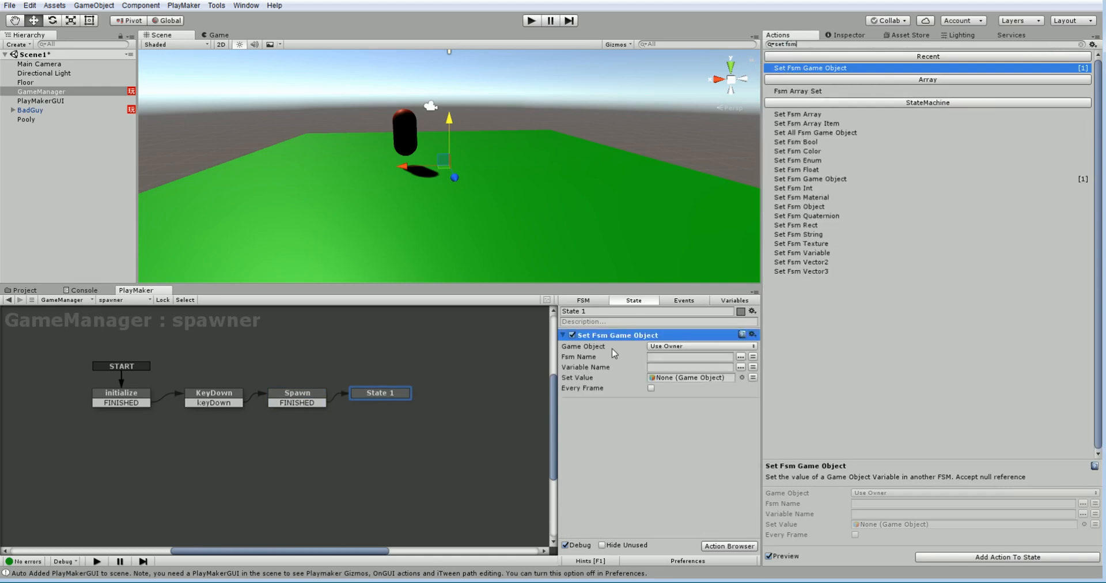
# Set the Set Fsm Game Object action to target a specified game object, using the spawnGO variable.
pyautogui.click(725, 349)
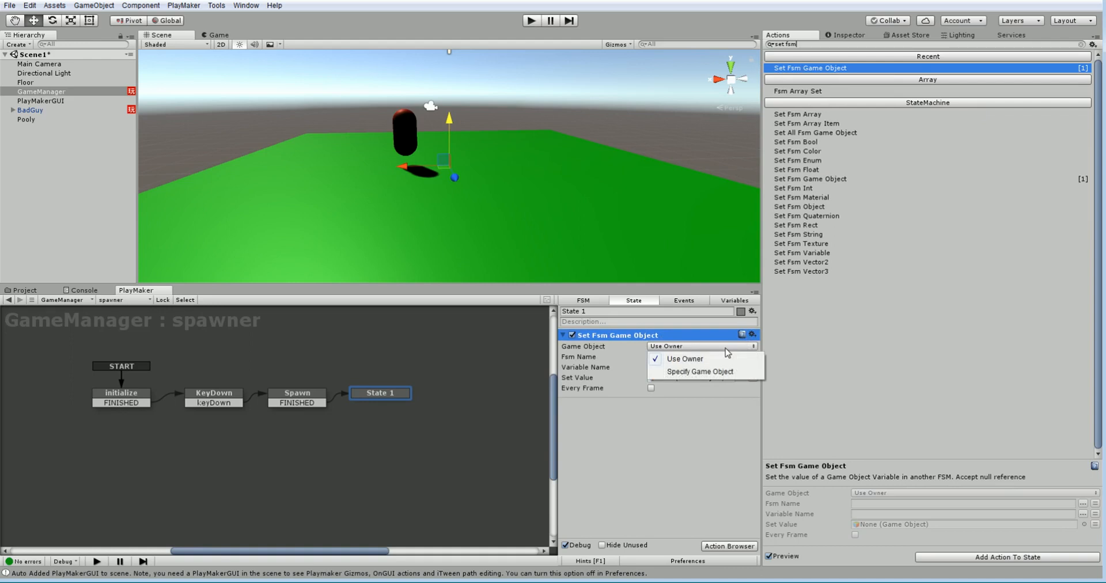
pyautogui.click(714, 372)
pyautogui.click(753, 356)
pyautogui.click(727, 357)
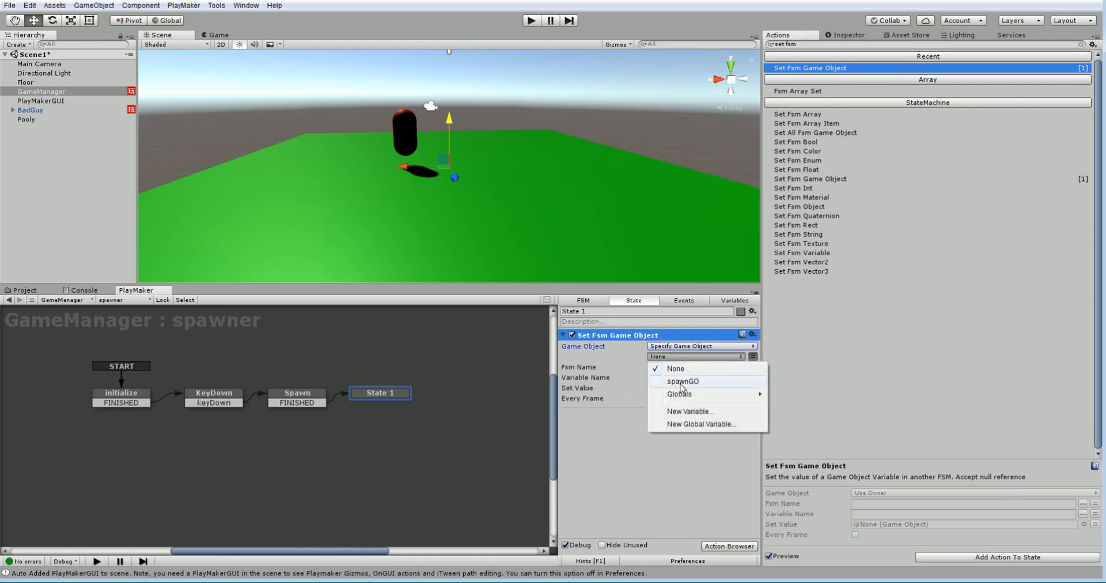
pyautogui.click(677, 383)
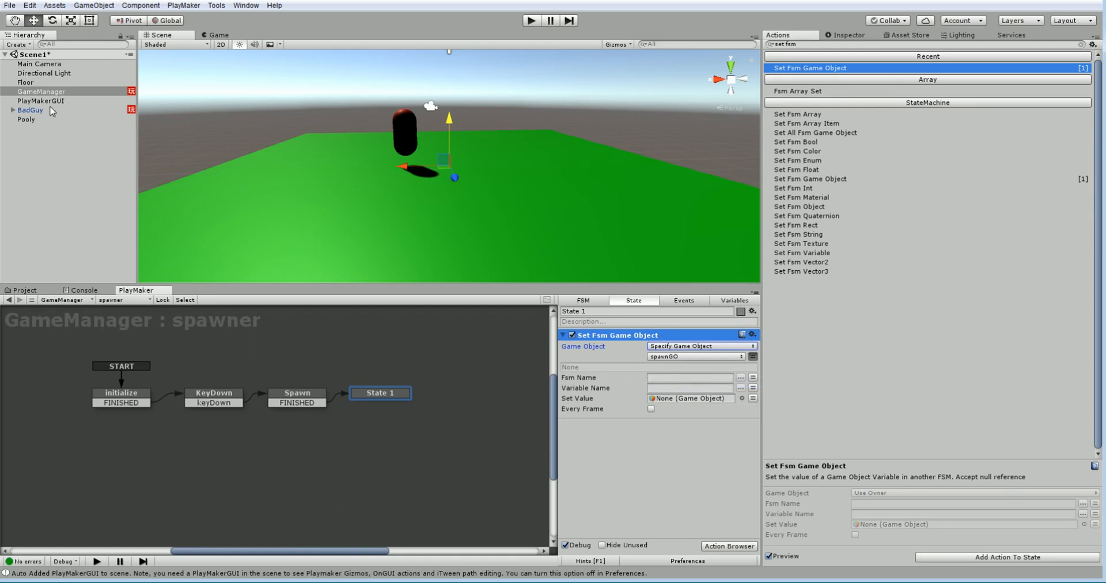
# Lock the view to GameManager's spawner FSM and set the action's Fsm Name to FSM, matching BadGuy's FSM component.
pyautogui.click(163, 300)
pyautogui.click(31, 110)
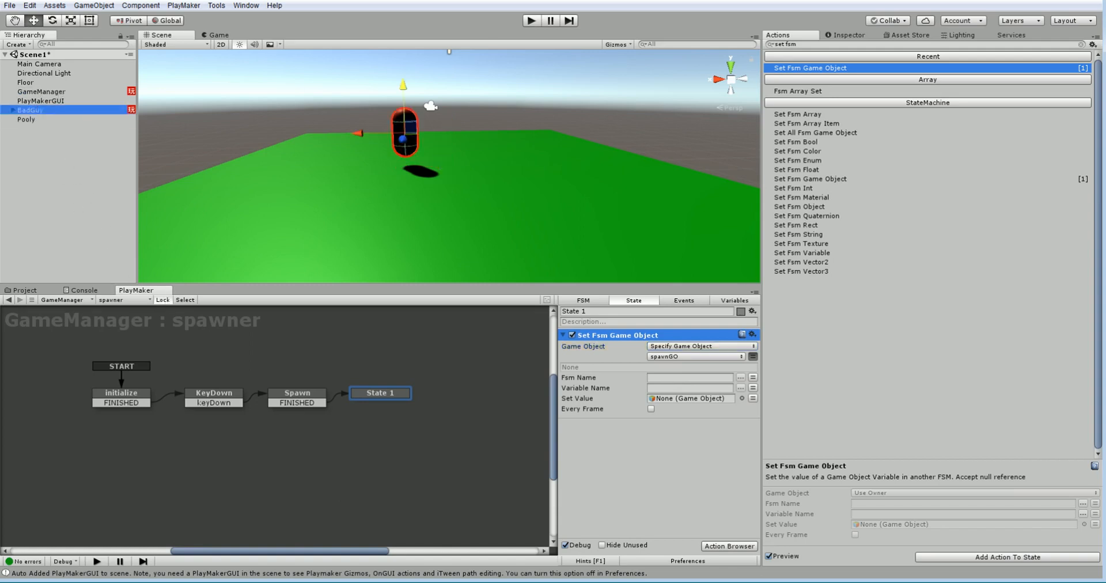
pyautogui.click(855, 36)
pyautogui.scroll(-3, 875, 414)
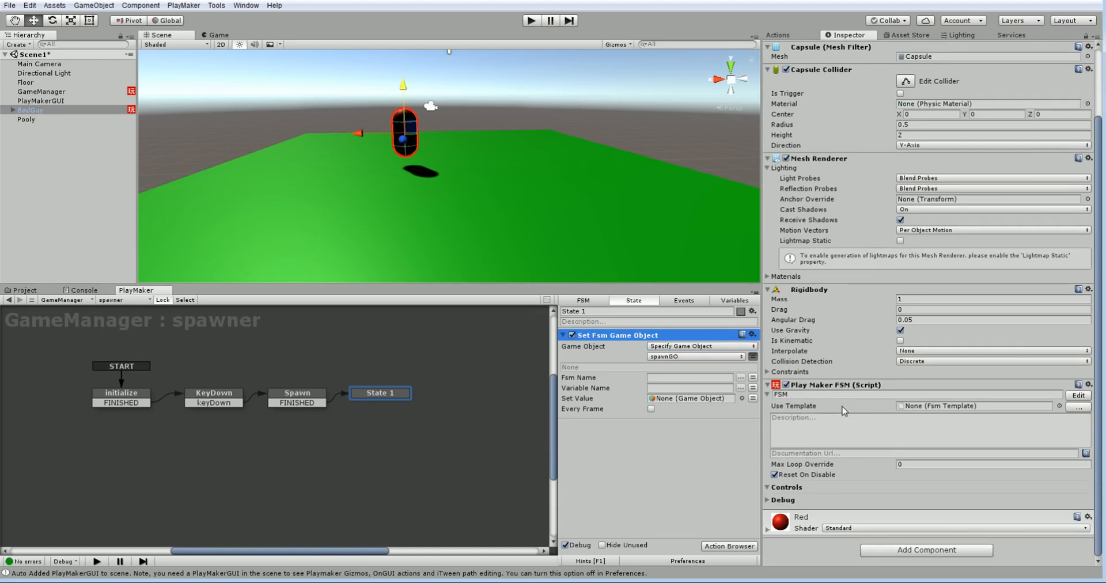
pyautogui.click(670, 374)
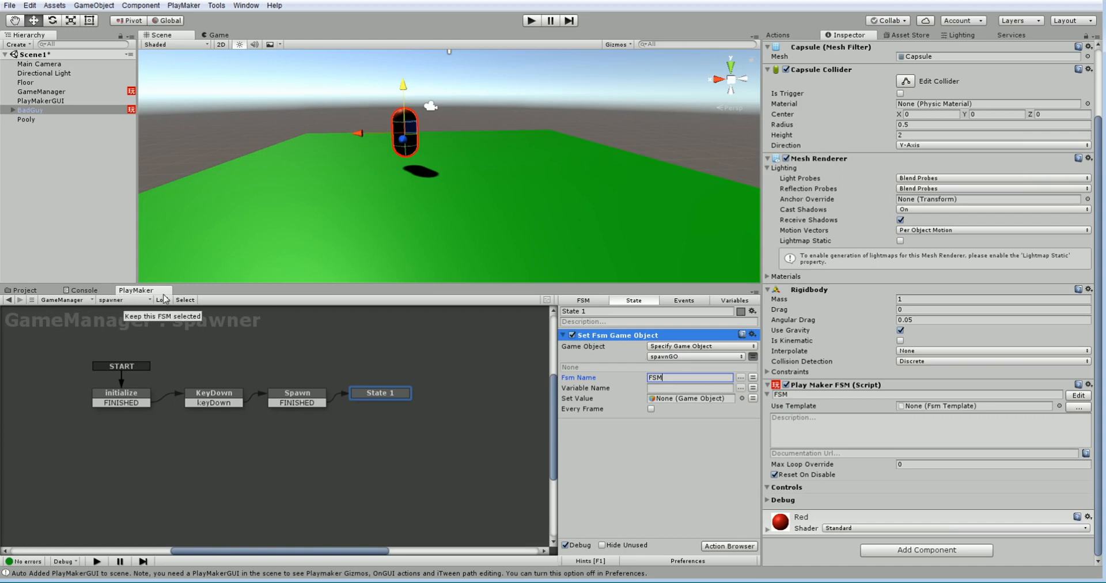
# Add a GameObject variable named spawnGO to BadGuy's FSM and expose it in the Inspector.
pyautogui.click(53, 111)
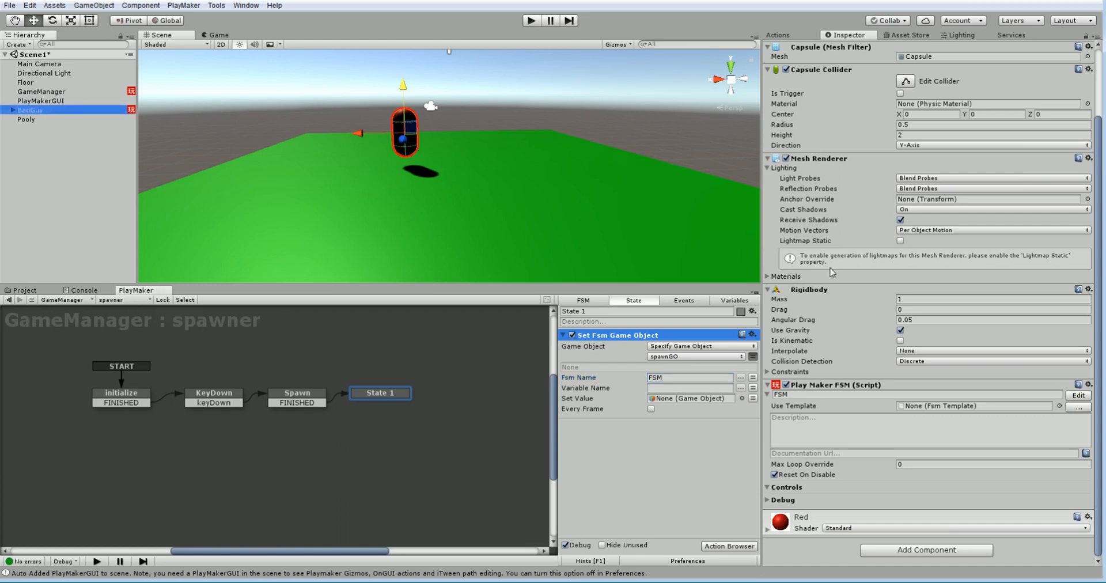
pyautogui.click(1078, 396)
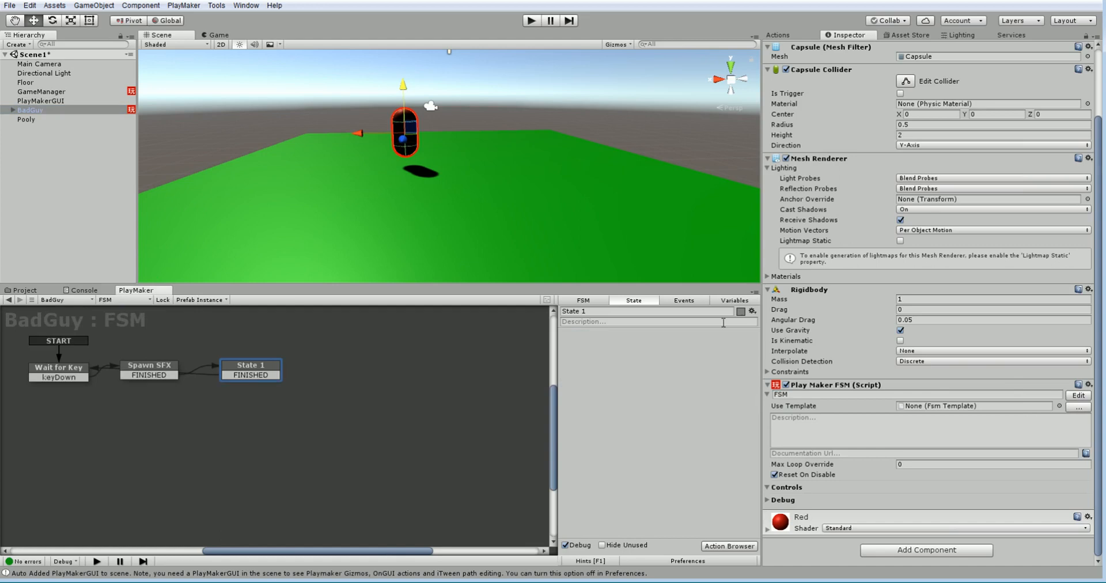
pyautogui.click(727, 300)
pyautogui.click(660, 528)
pyautogui.click(668, 385)
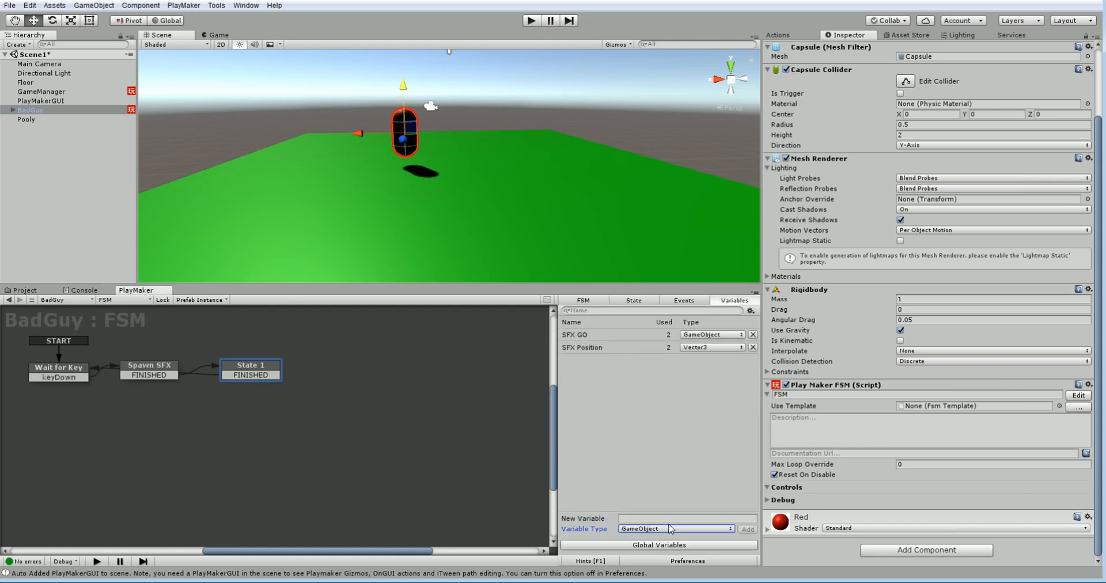
pyautogui.write('spawnGO')
pyautogui.press('Return')
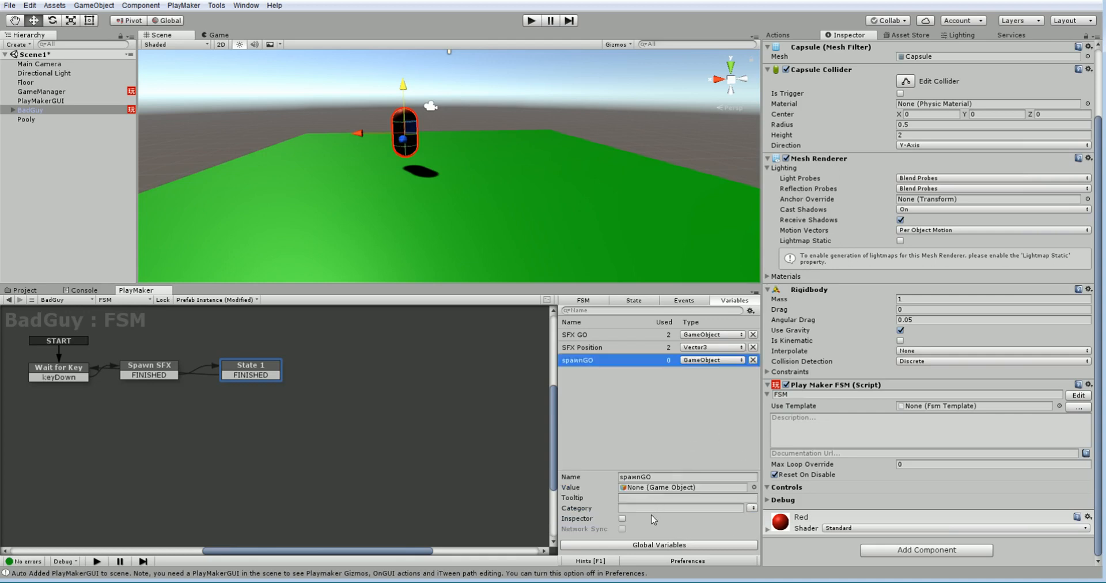
pyautogui.click(622, 519)
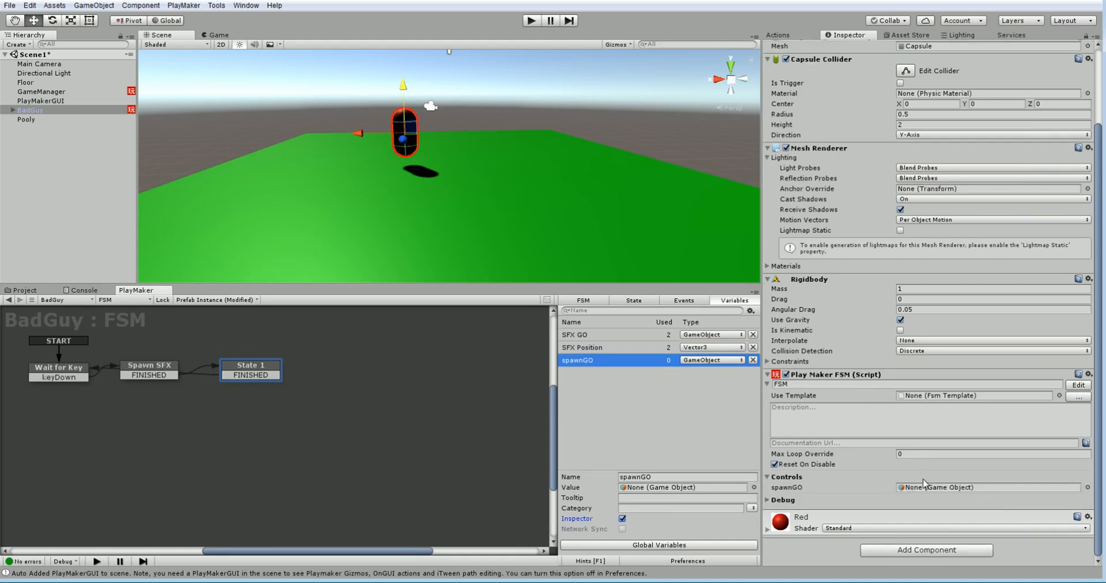
# In GameManager's Set Fsm Game Object action, enter spawnGO as Variable Name and use the spawnGO variable as Set Value.
pyautogui.click(64, 93)
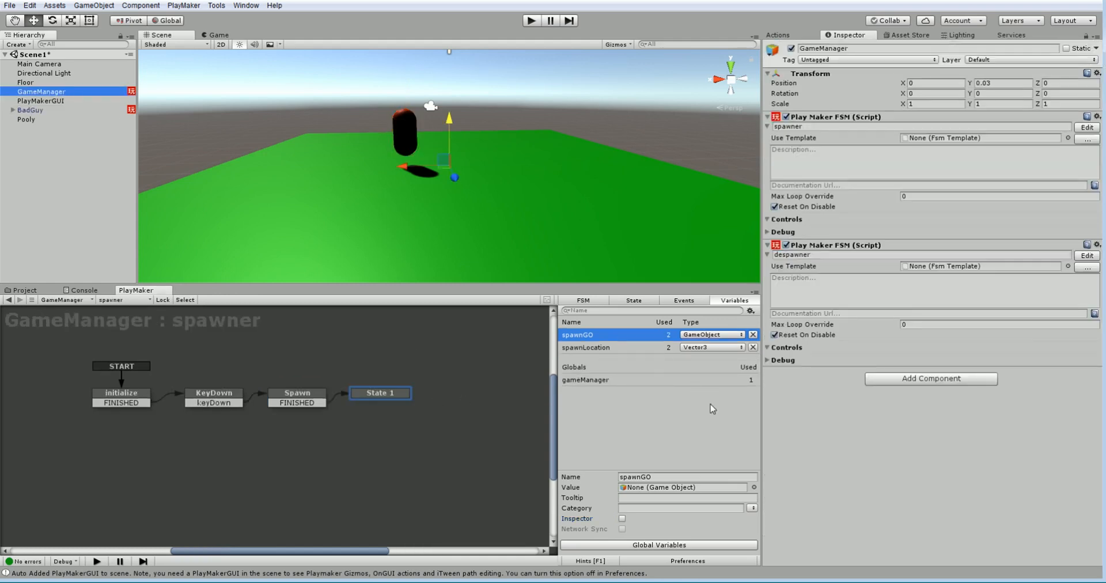
pyautogui.click(391, 394)
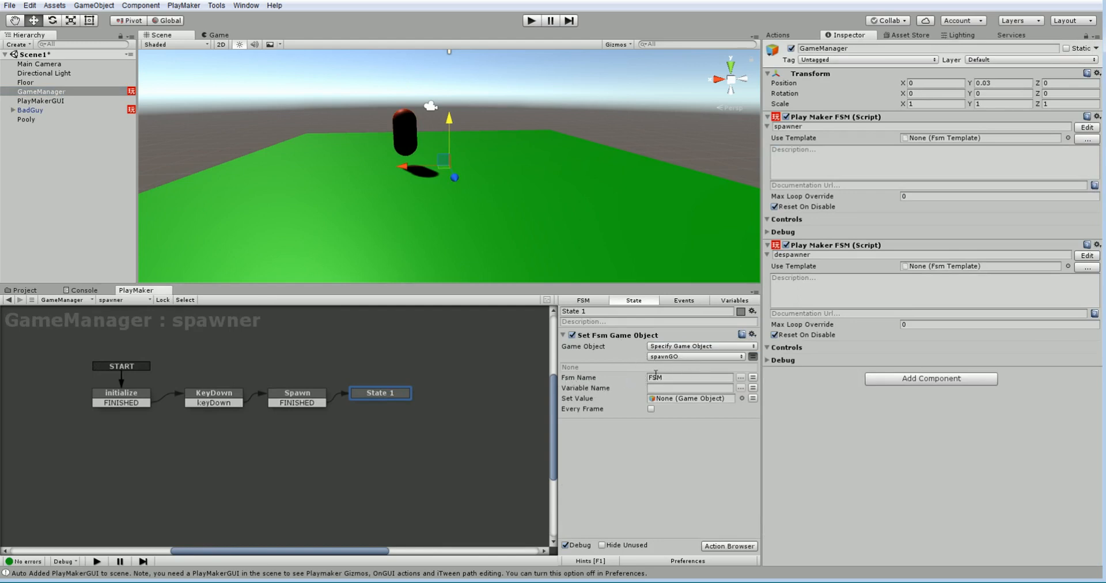
pyautogui.click(671, 388)
pyautogui.write('spawmn')
pyautogui.write('n')
pyautogui.click(753, 398)
pyautogui.click(713, 398)
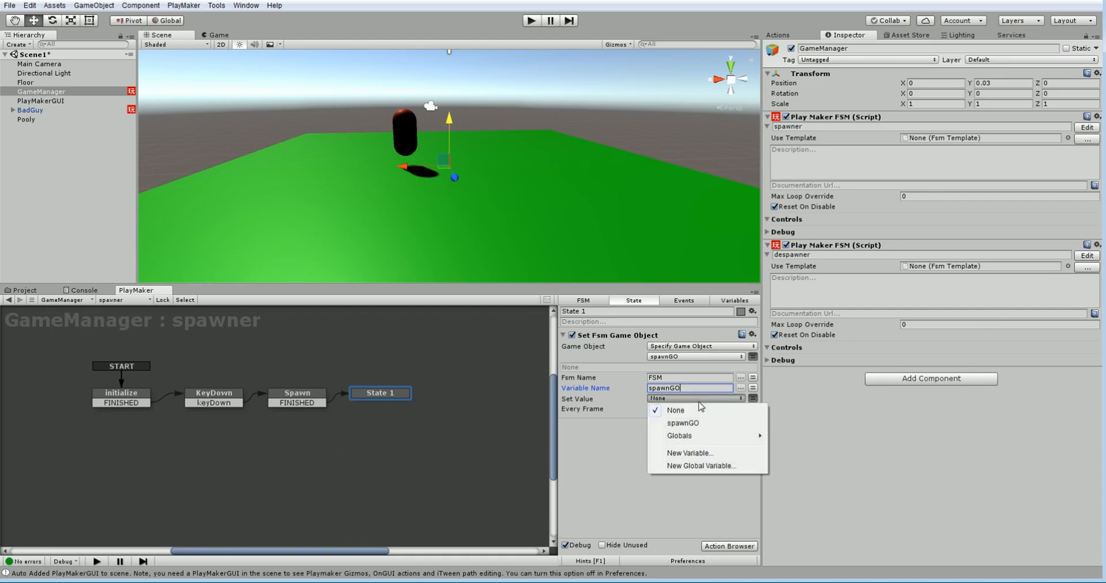
pyautogui.click(688, 424)
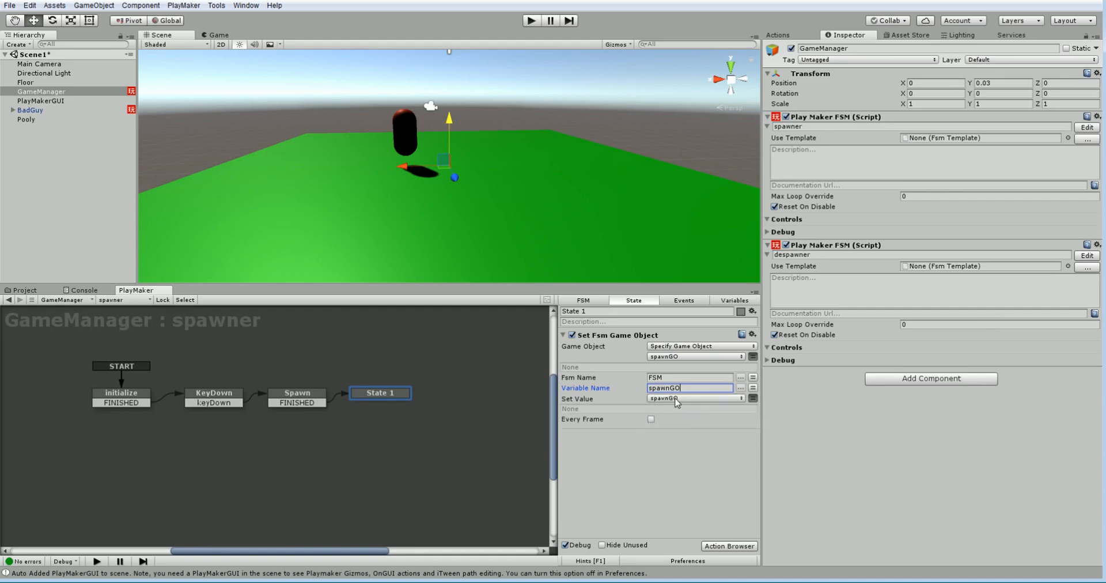
pyautogui.click(48, 110)
pyautogui.scroll(-3, 925, 486)
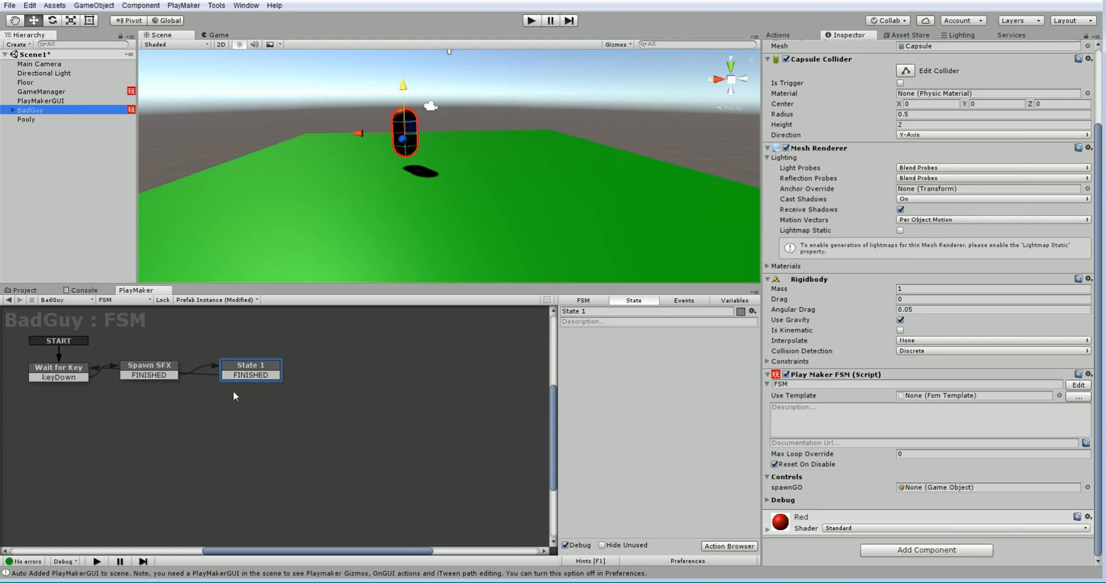
pyautogui.click(253, 371)
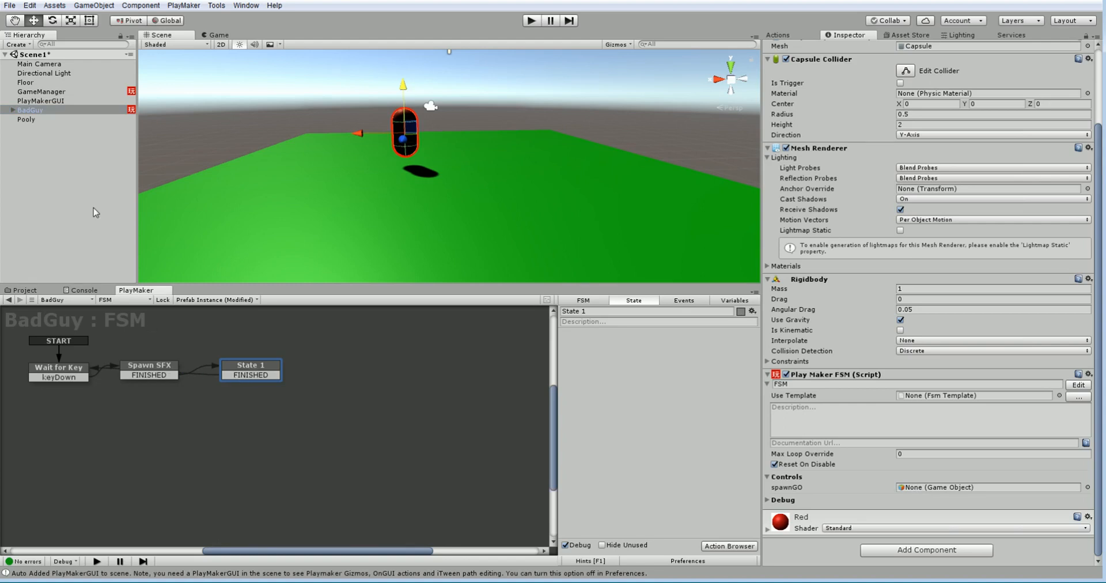
# Rename State 1 of GameManager's spawner FSM to Send GO Info and shift it slightly away from Spawn.
pyautogui.click(85, 92)
pyautogui.click(371, 396)
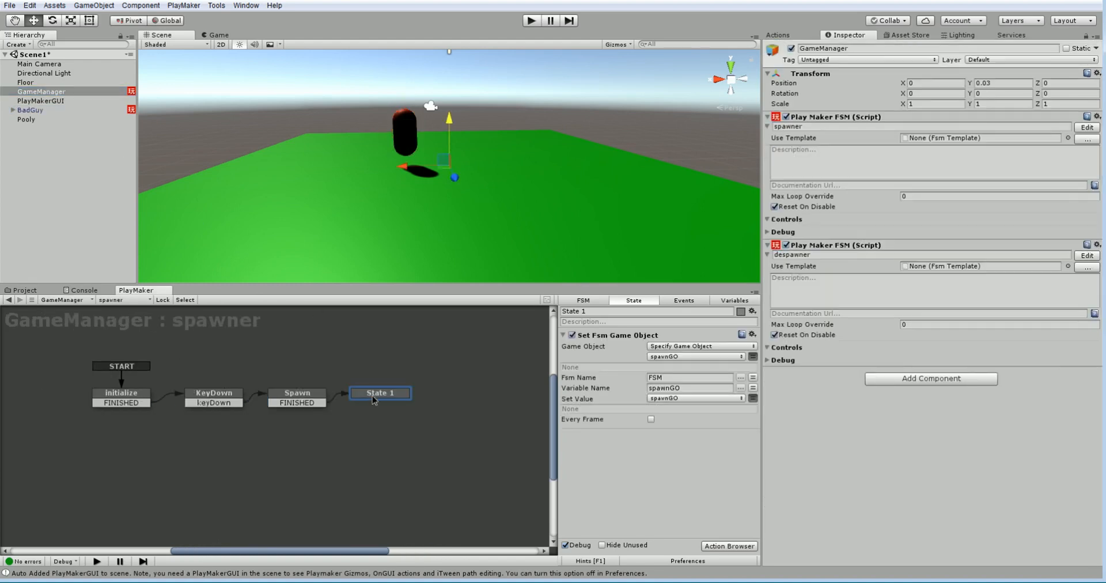
pyautogui.click(645, 311)
pyautogui.hotkey('ctrl', 'a')
pyautogui.write('Send GO Info')
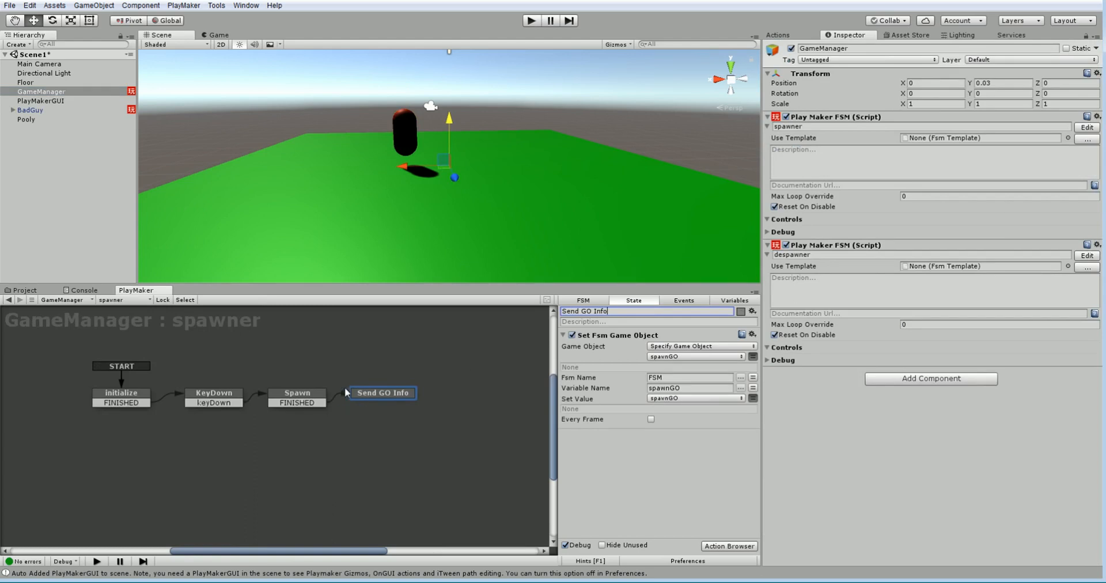
pyautogui.moveTo(369, 398)
pyautogui.mouseDown()
pyautogui.moveTo(381, 391)
pyautogui.moveTo(382, 403)
pyautogui.mouseUp()
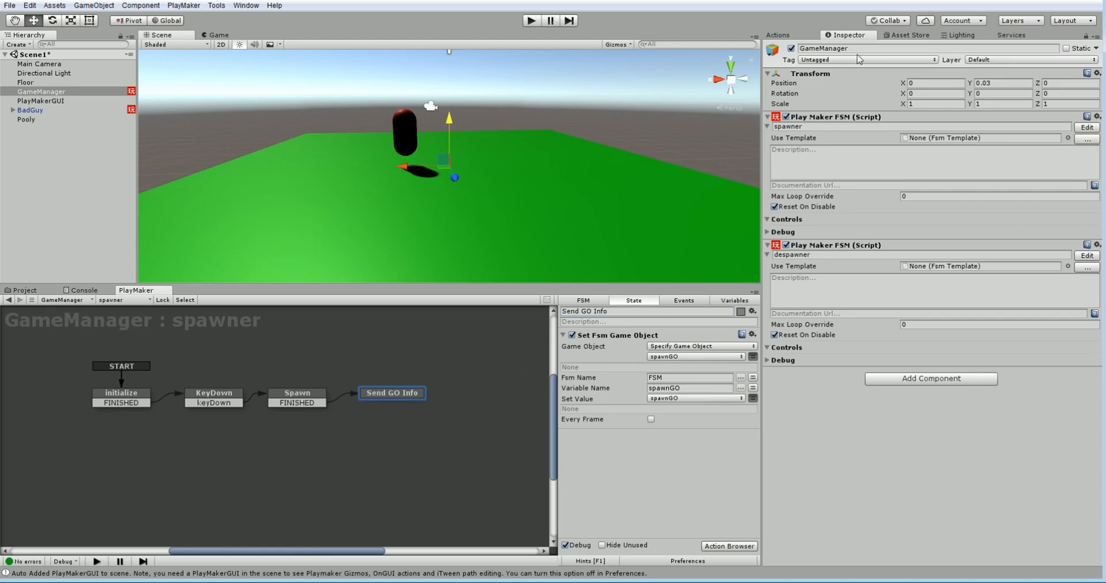
# Add a Wait action to Send GO Info with a time of 2 and a new finish event named waited.
pyautogui.click(786, 36)
pyautogui.write('wait')
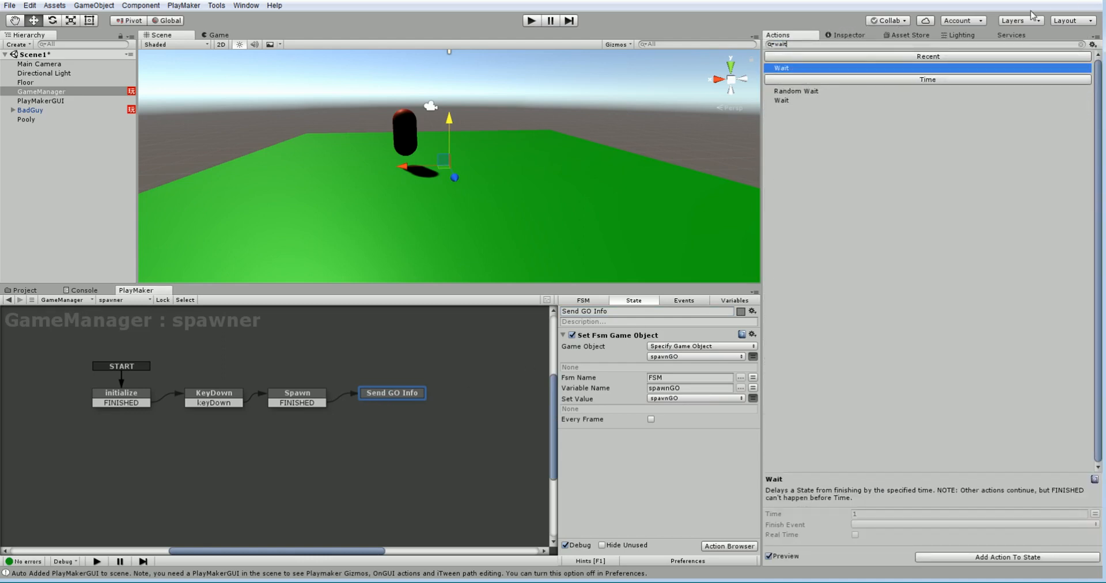
pyautogui.doubleClick(784, 69)
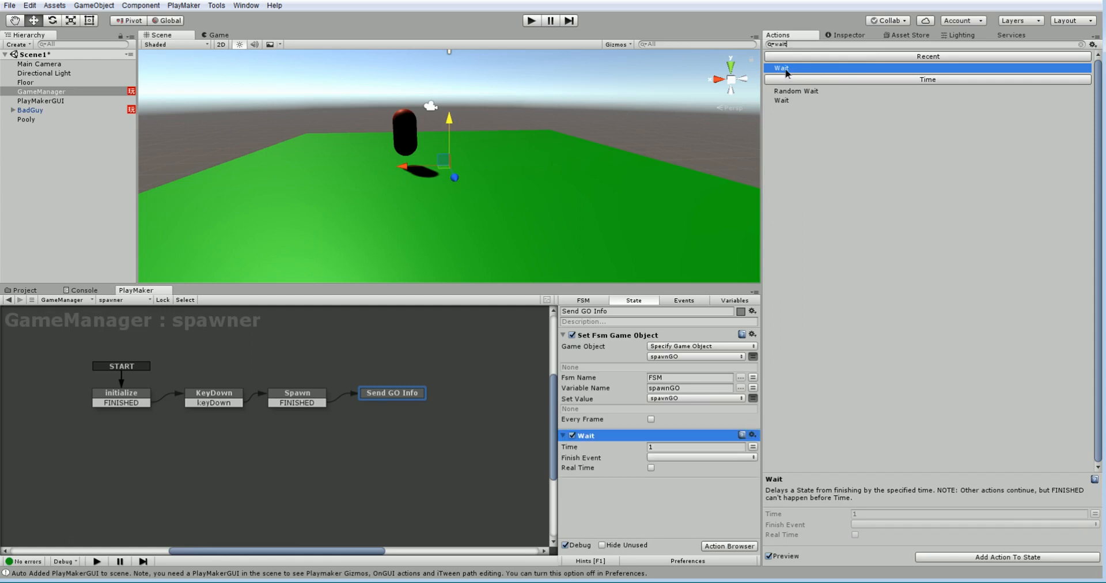
pyautogui.click(664, 447)
pyautogui.click(669, 458)
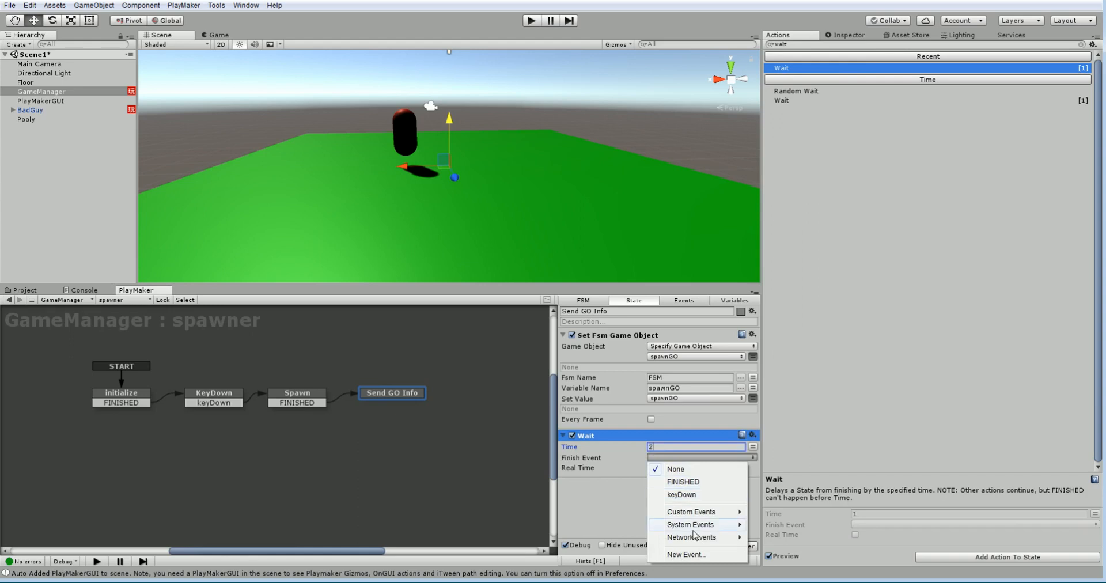
pyautogui.click(685, 554)
pyautogui.write('wai')
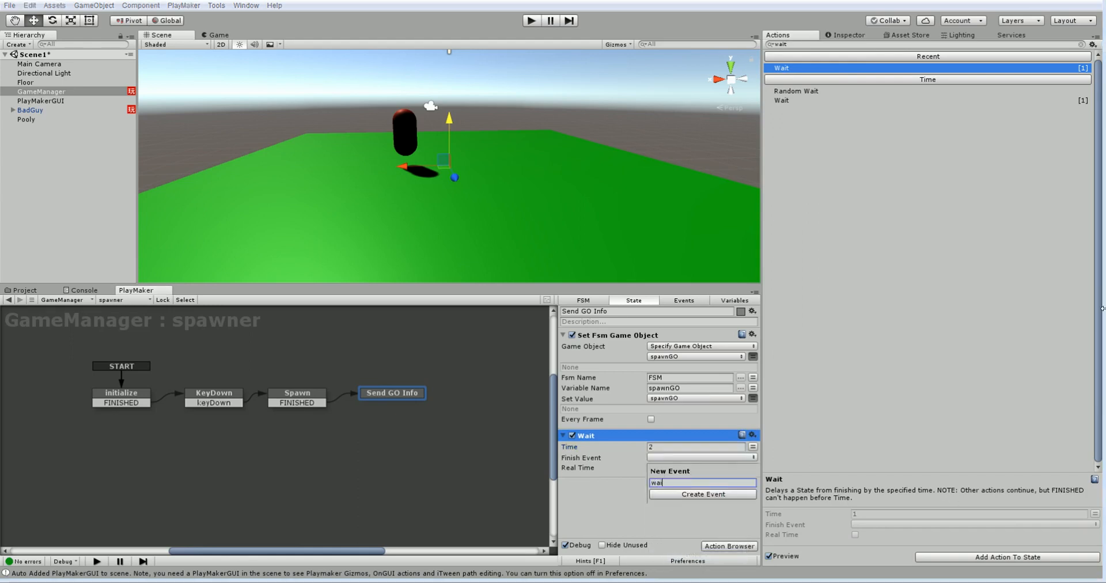
pyautogui.write('ted')
pyautogui.press('Return')
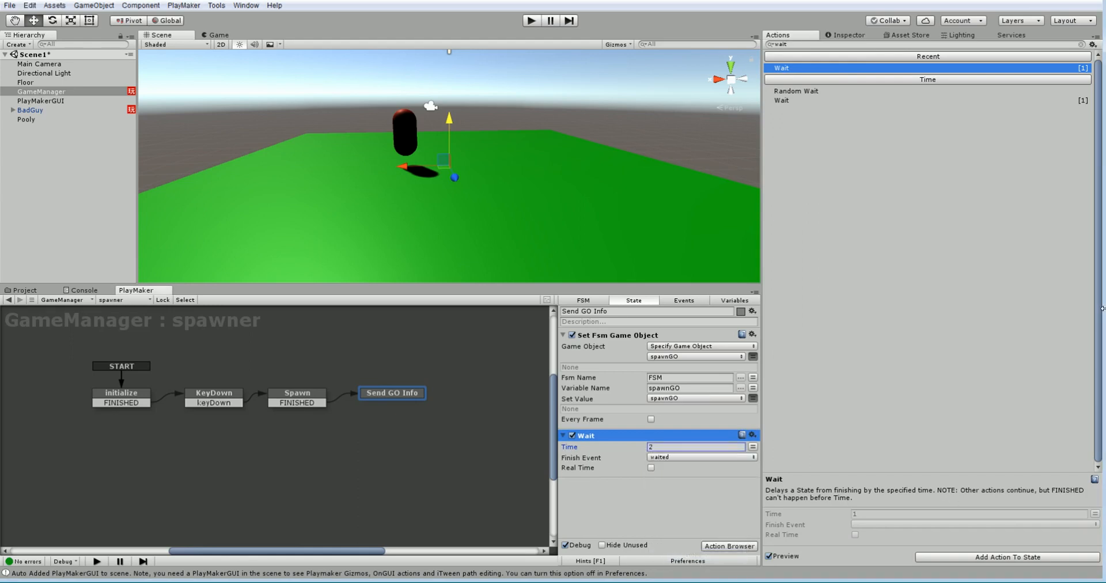
# Add a waited transition from Send GO Info back to KeyDown and arrange the states in a loop with Send GO Info below.
pyautogui.rightClick(384, 392)
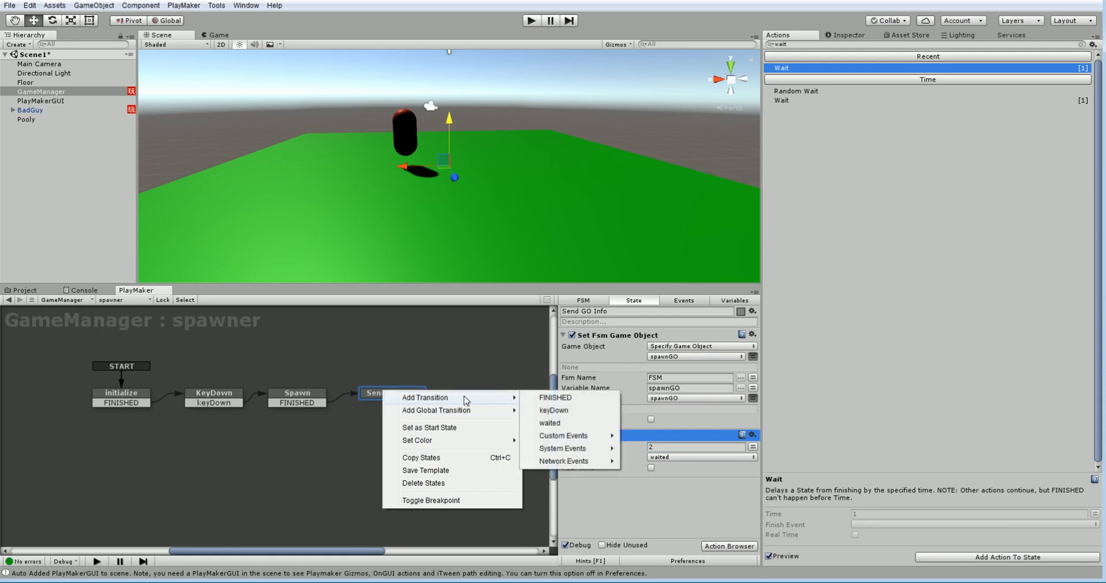
pyautogui.click(554, 418)
pyautogui.moveTo(369, 406); pyautogui.dragTo(244, 404)
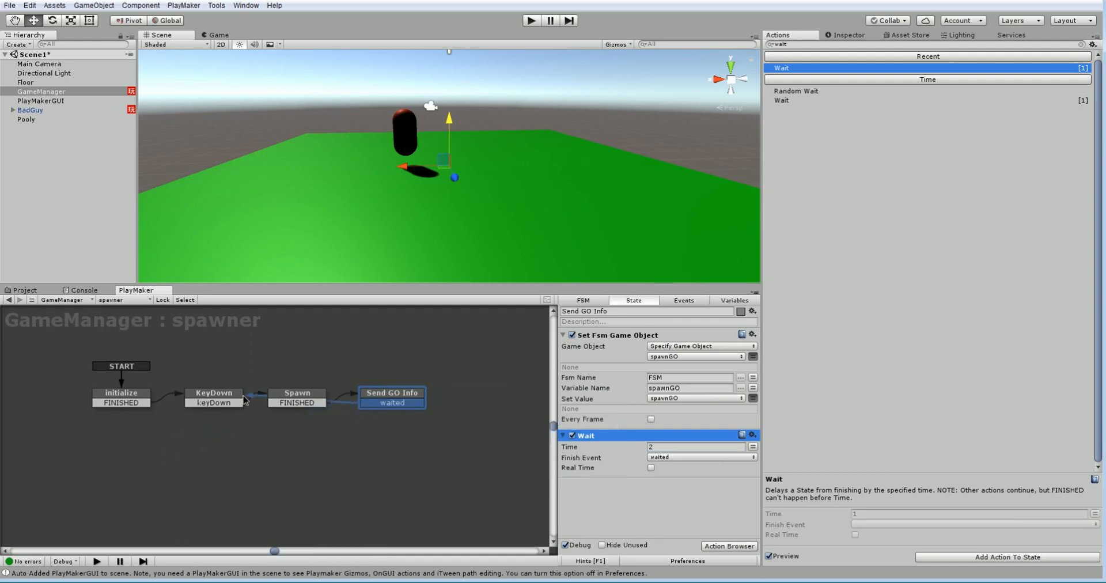
pyautogui.moveTo(369, 396); pyautogui.dragTo(267, 461)
pyautogui.moveTo(289, 398); pyautogui.dragTo(360, 400)
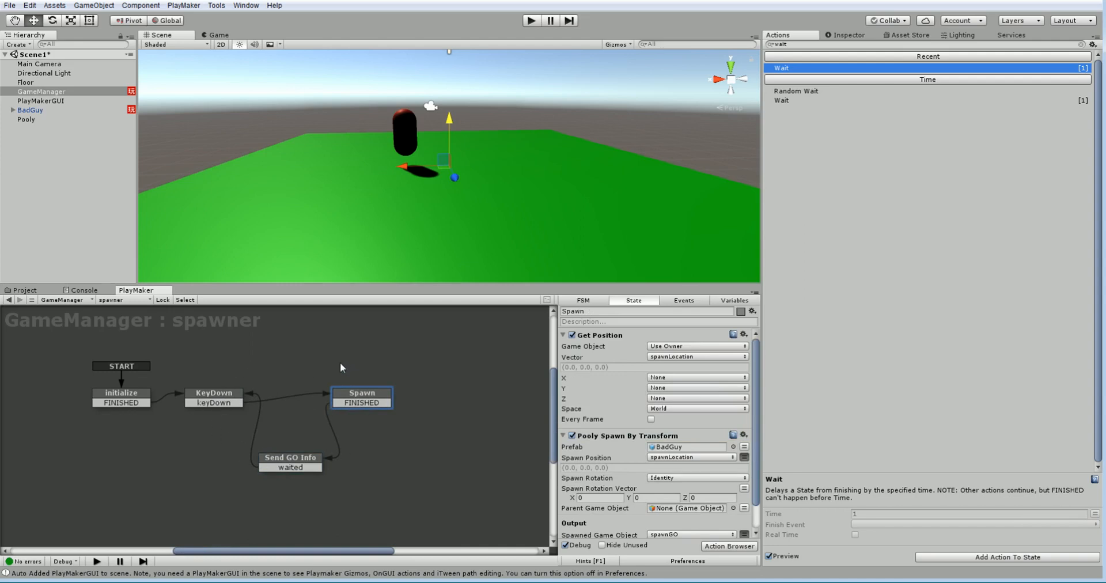
# Save the scene and play-test it, triggering the Alpha 2 spawn input several times before stopping.
pyautogui.click(10, 5)
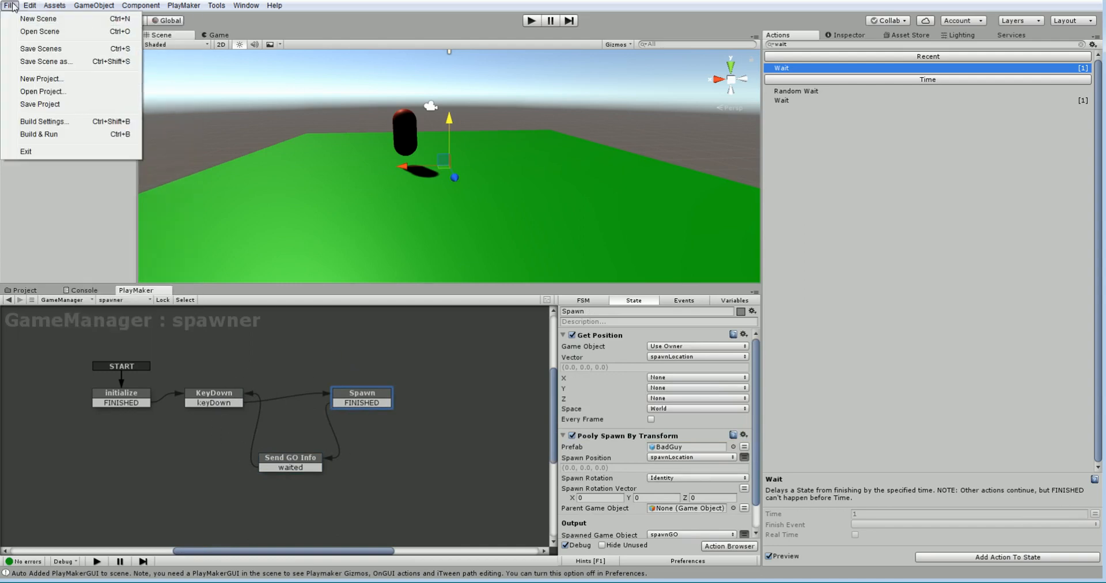
pyautogui.click(40, 48)
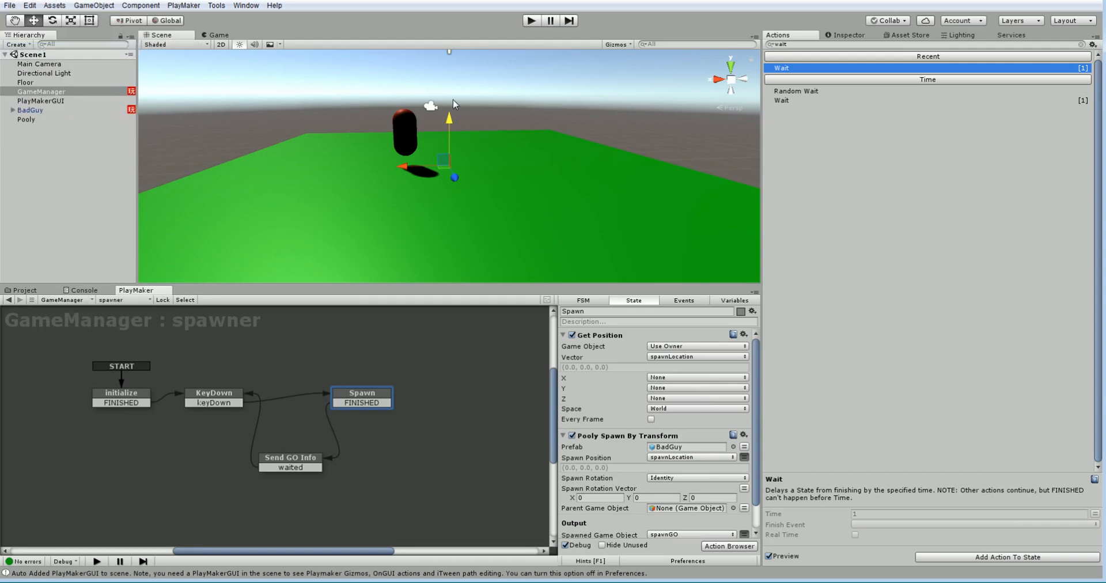
pyautogui.keyDown('alt'); pyautogui.moveTo(455, 199); pyautogui.dragTo(447, 216); pyautogui.keyUp('alt')
pyautogui.click(844, 34)
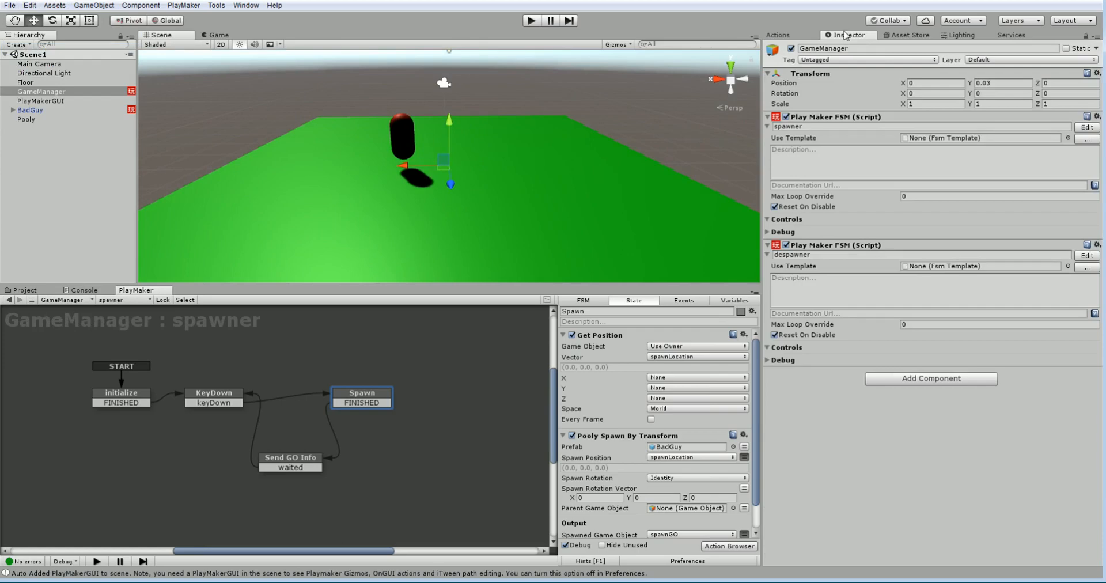
pyautogui.click(530, 20)
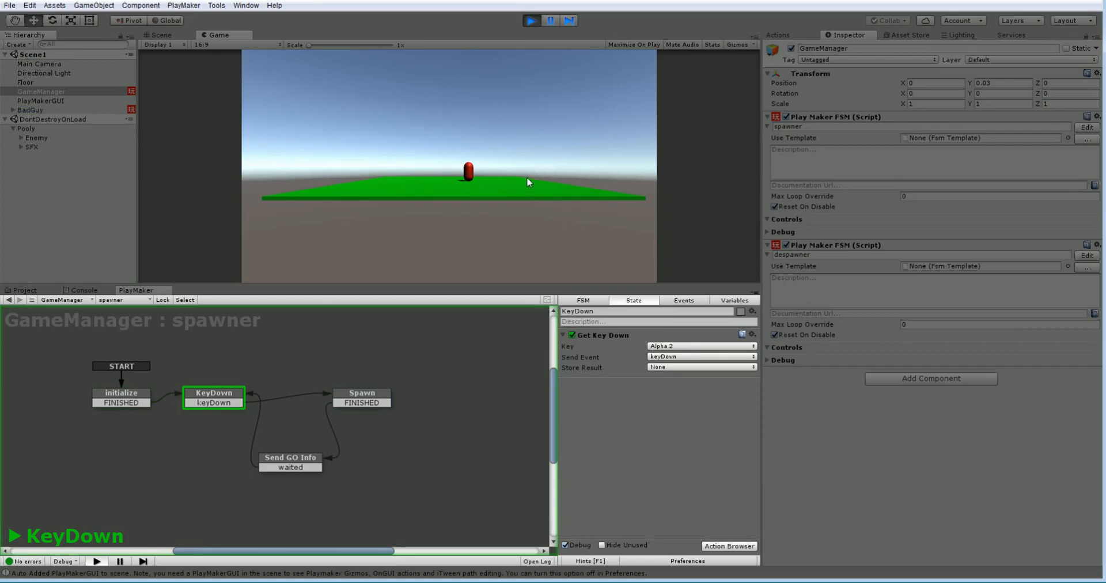
pyautogui.press('2')
pyautogui.press('2')
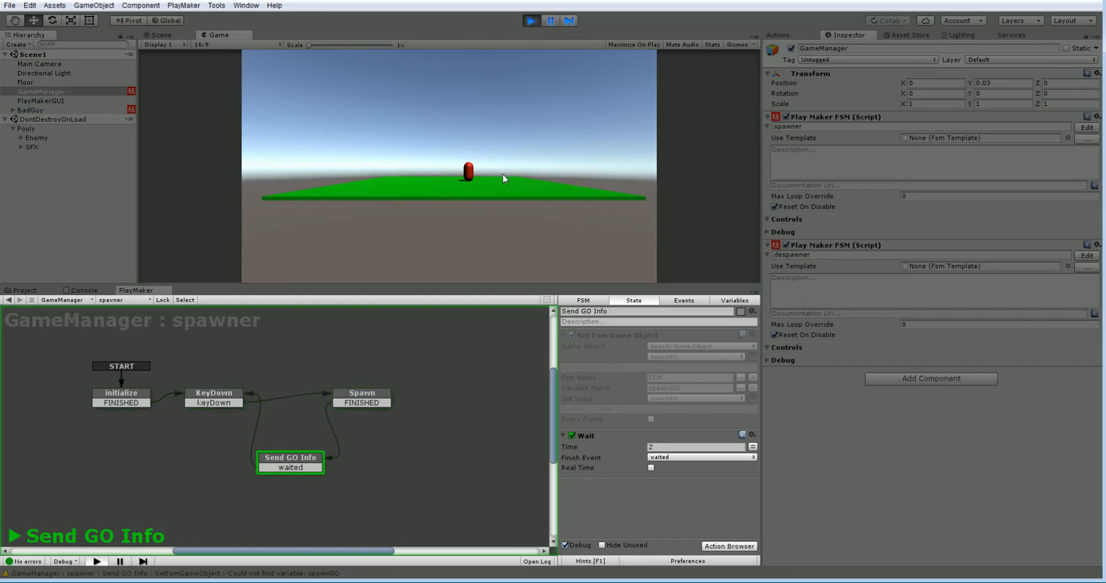
pyautogui.press('2')
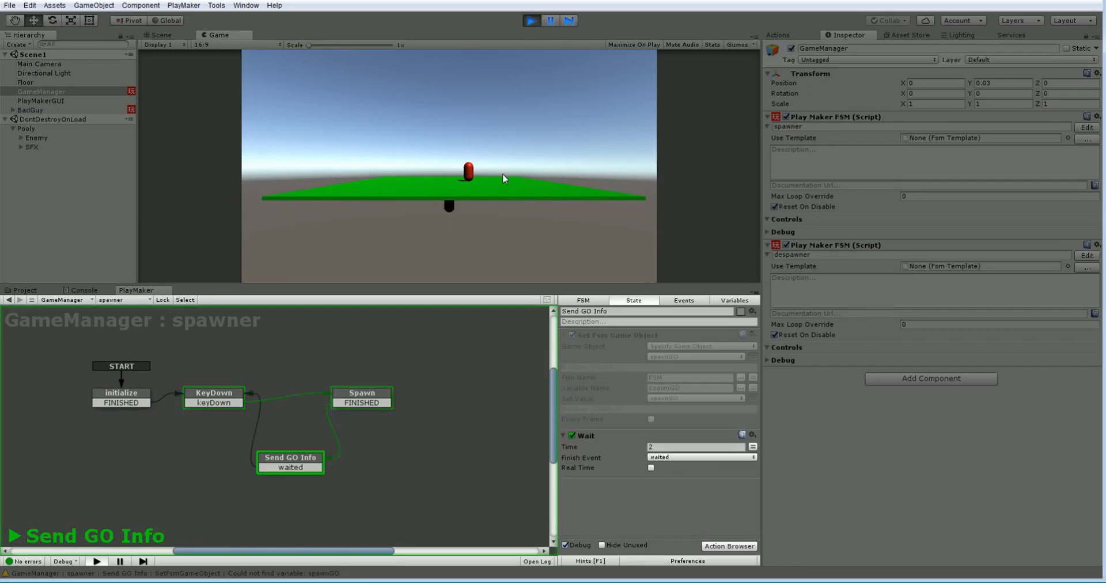
pyautogui.click(532, 19)
# Raise GameManager to about Y 1.45 and run the scene again to test spawning BadGuy clones.
pyautogui.moveTo(452, 123); pyautogui.dragTo(452, 61)
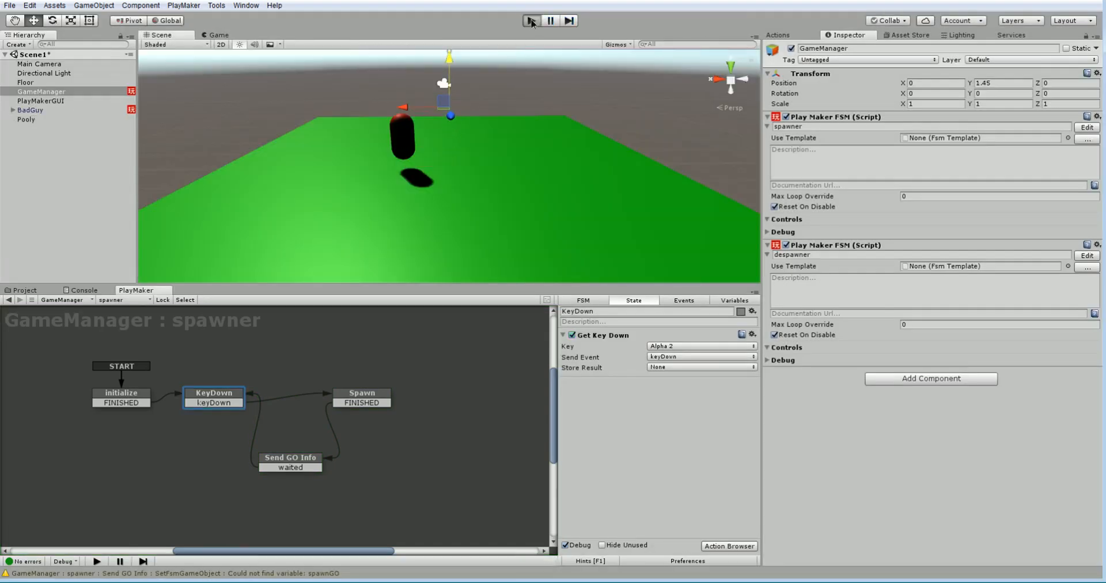
pyautogui.click(531, 22)
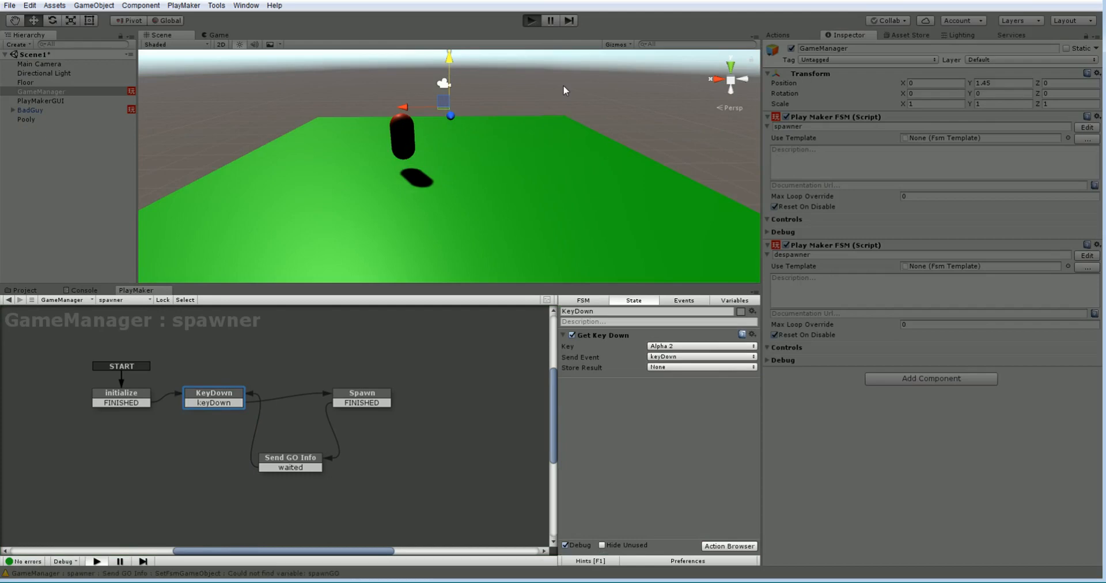
pyautogui.press('2')
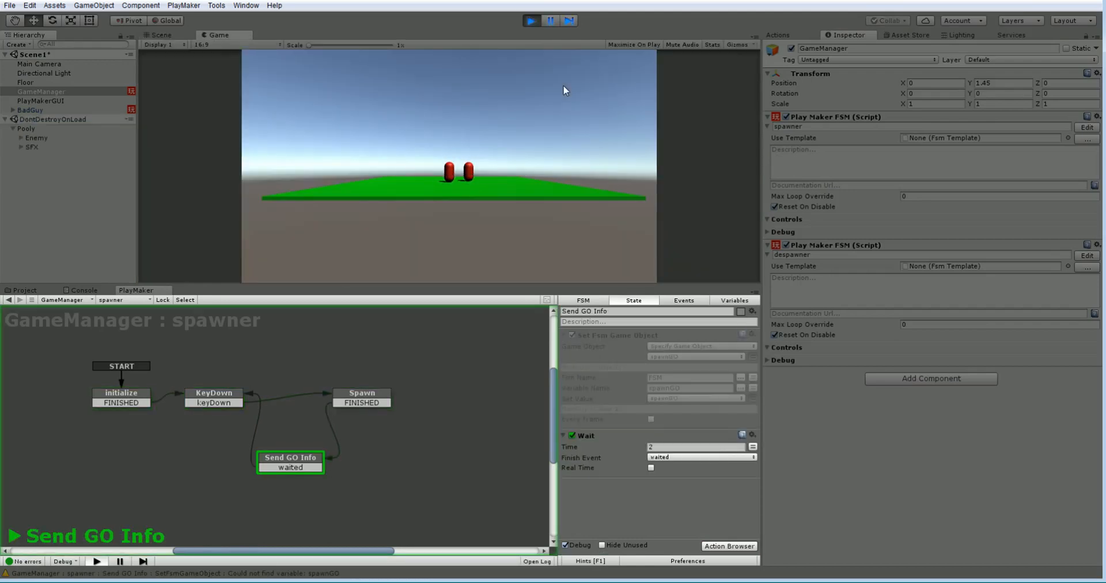
pyautogui.press('space')
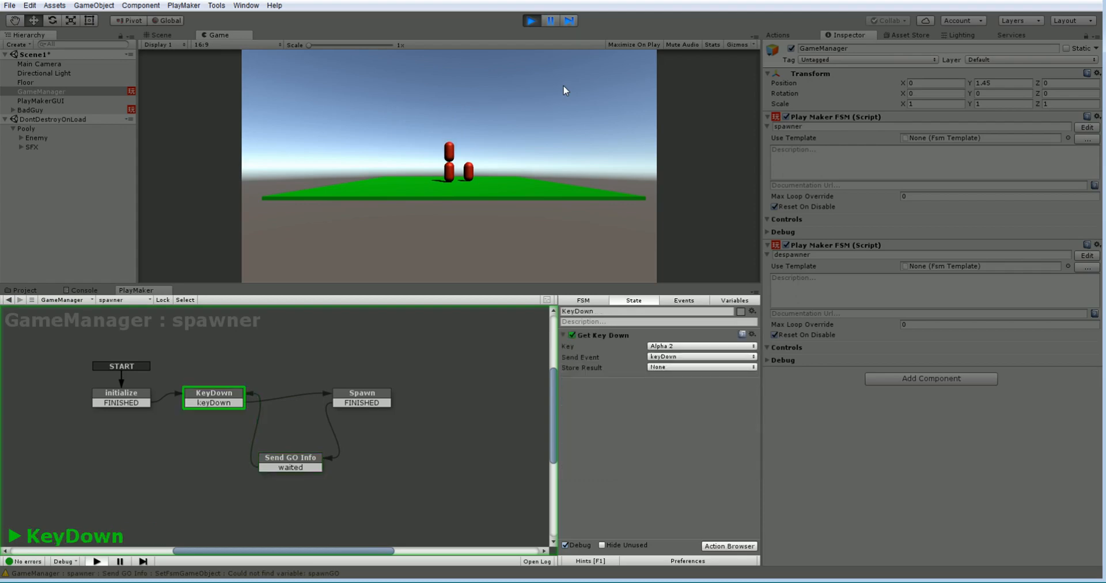
# Spawn another BadGuy clone, compare the FSM controls of the original BadGuy and the clones in the running scene, and stop the test.
pyautogui.press('2')
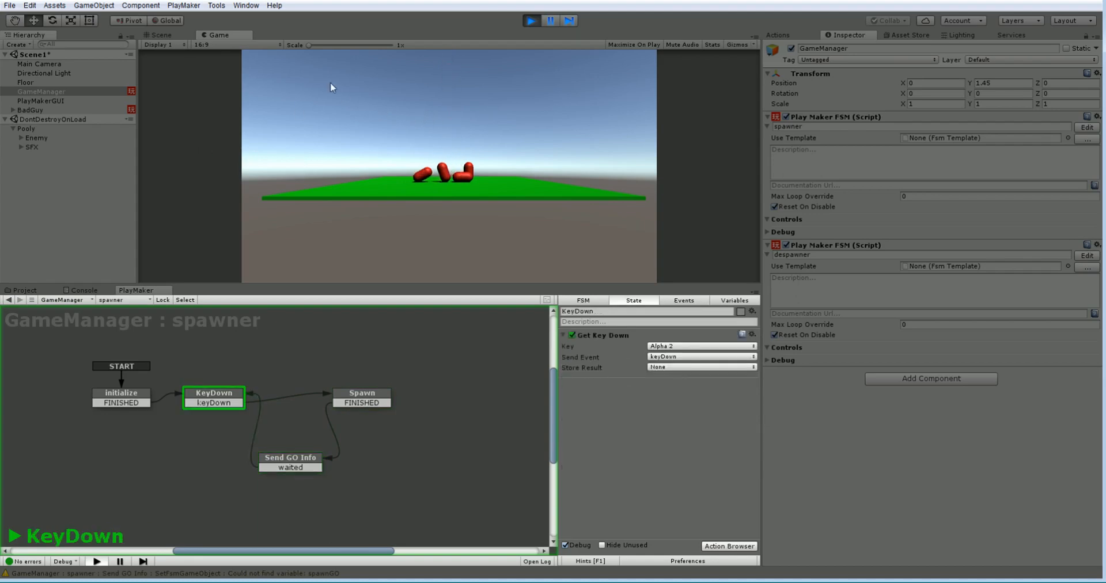
pyautogui.click(160, 35)
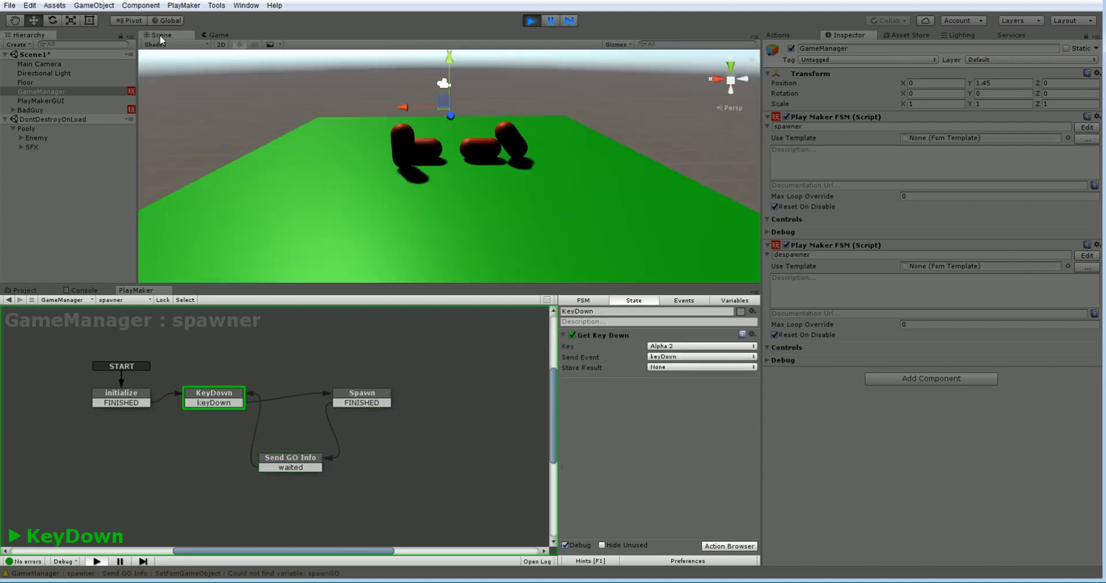
pyautogui.click(399, 148)
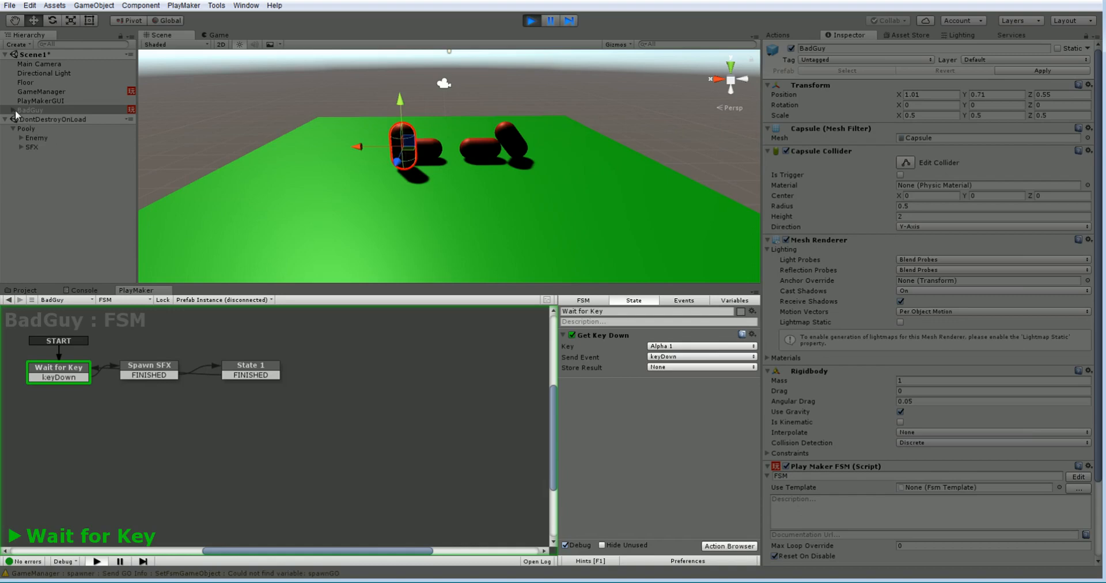
pyautogui.moveTo(358, 147)
pyautogui.mouseDown()
pyautogui.moveTo(322, 148)
pyautogui.moveTo(371, 147)
pyautogui.mouseUp()
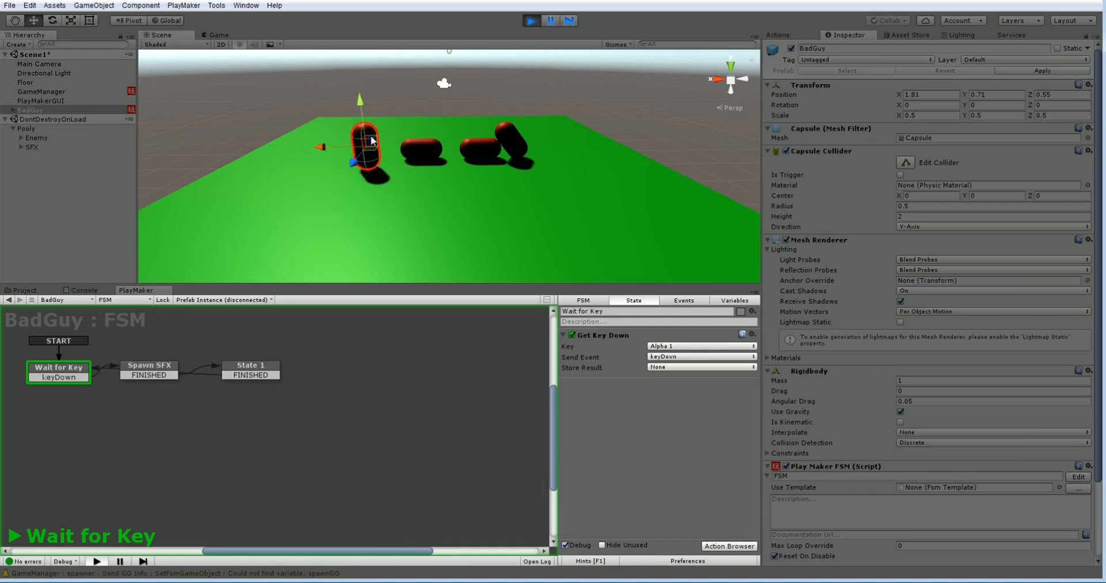
pyautogui.scroll(-2, 873, 251)
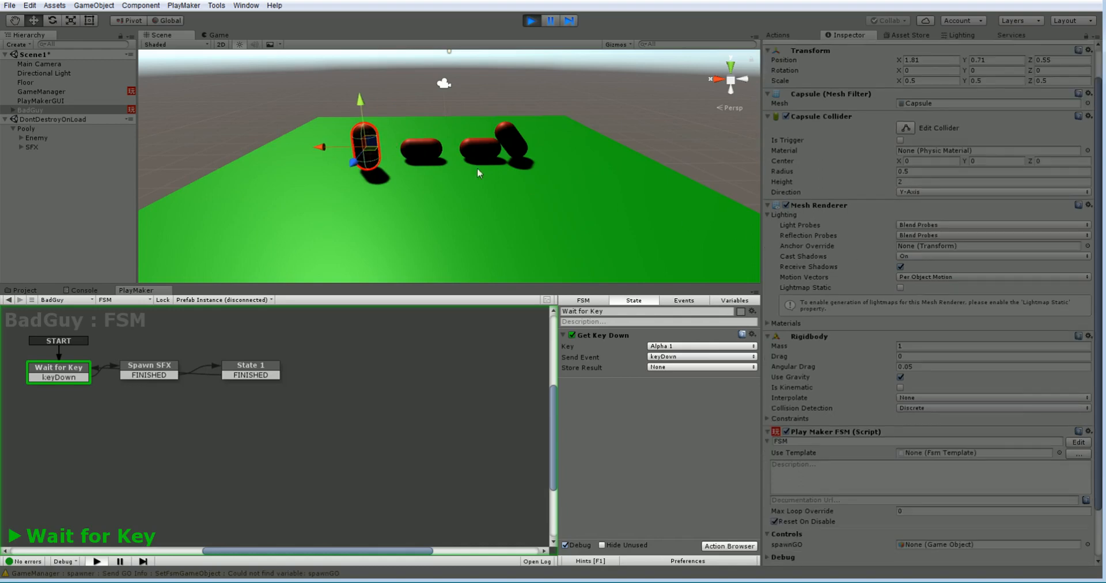
pyautogui.click(423, 150)
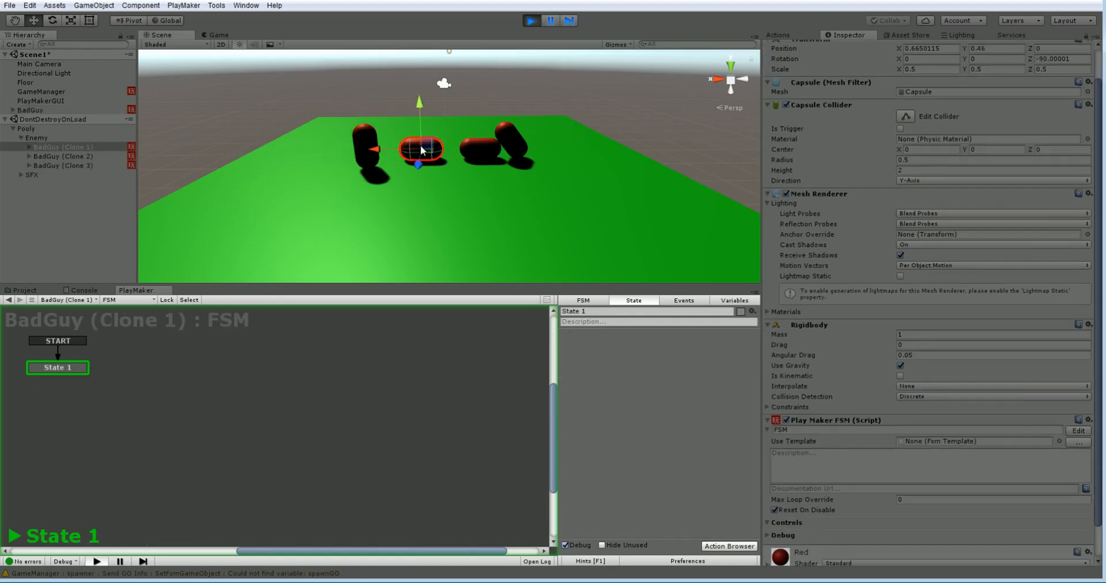
pyautogui.click(482, 147)
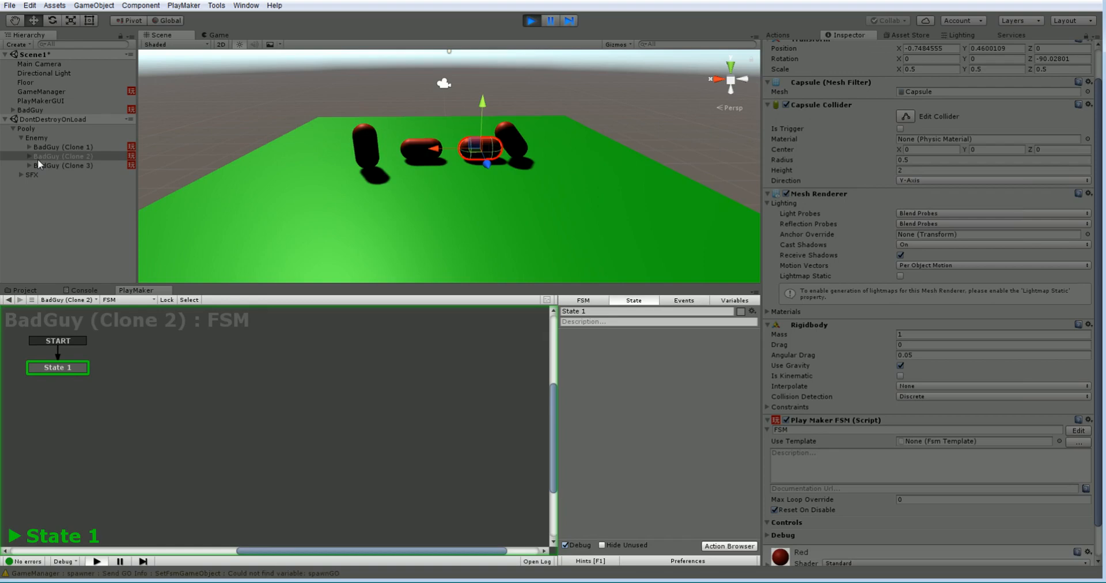
pyautogui.scroll(-1, 881, 190)
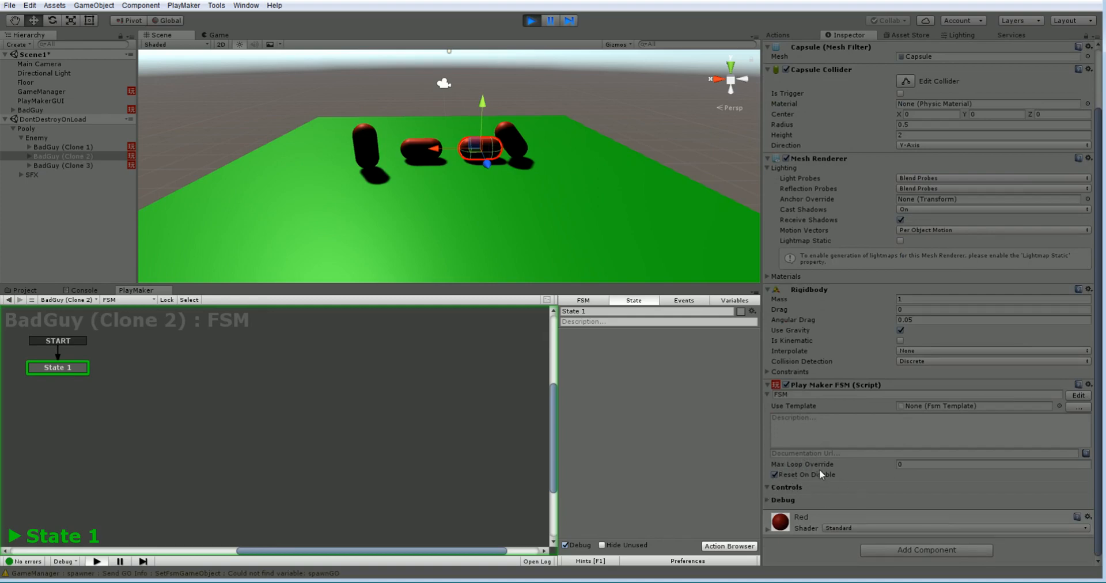
pyautogui.click(536, 22)
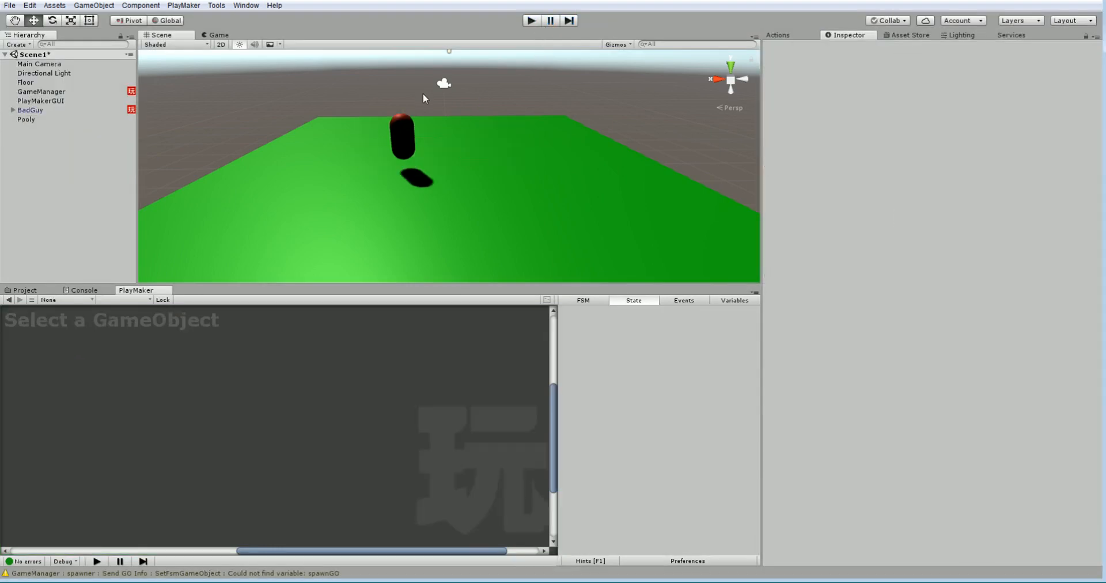
# Apply the BadGuy instance's changes to its prefab and open the project's main Prefabs folder.
pyautogui.click(406, 130)
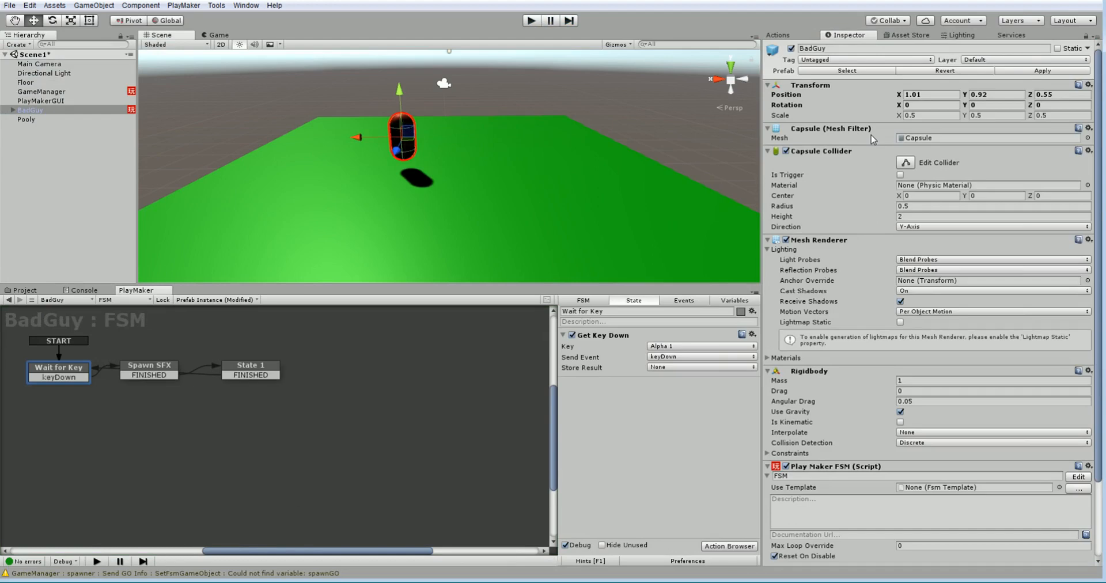
pyautogui.click(1035, 71)
pyautogui.click(24, 290)
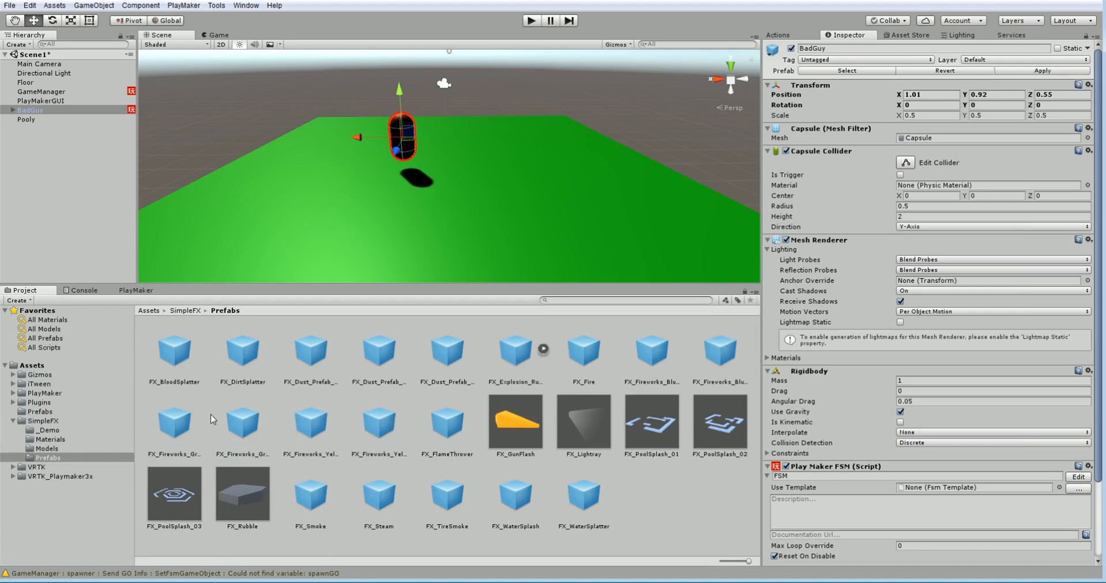
pyautogui.click(55, 411)
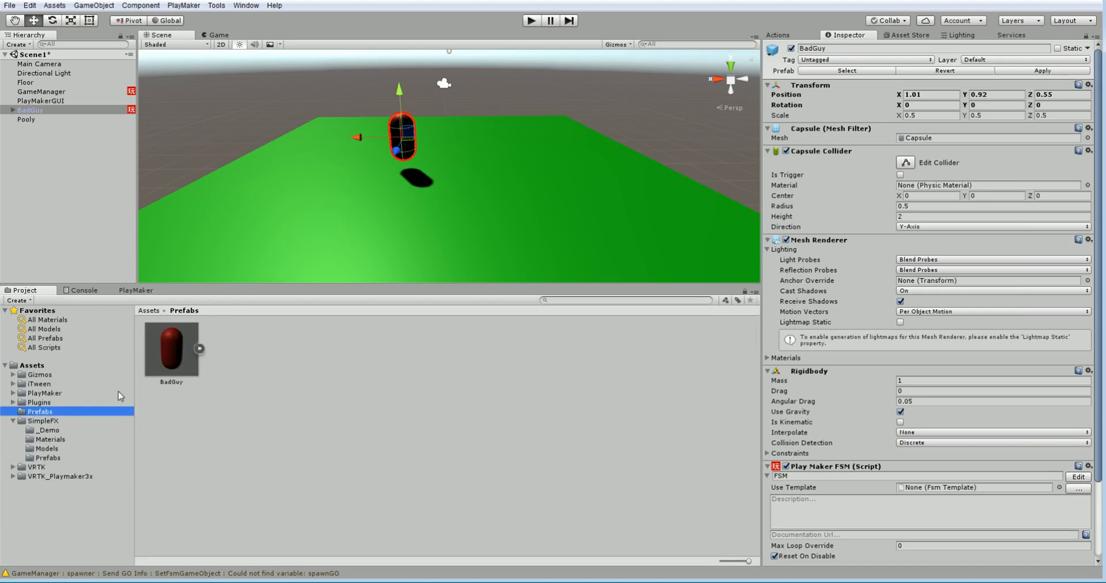
# Play-test the scene again, move BadGuy and its first clone apart, and check the clone's spawnGO control.
pyautogui.click(530, 22)
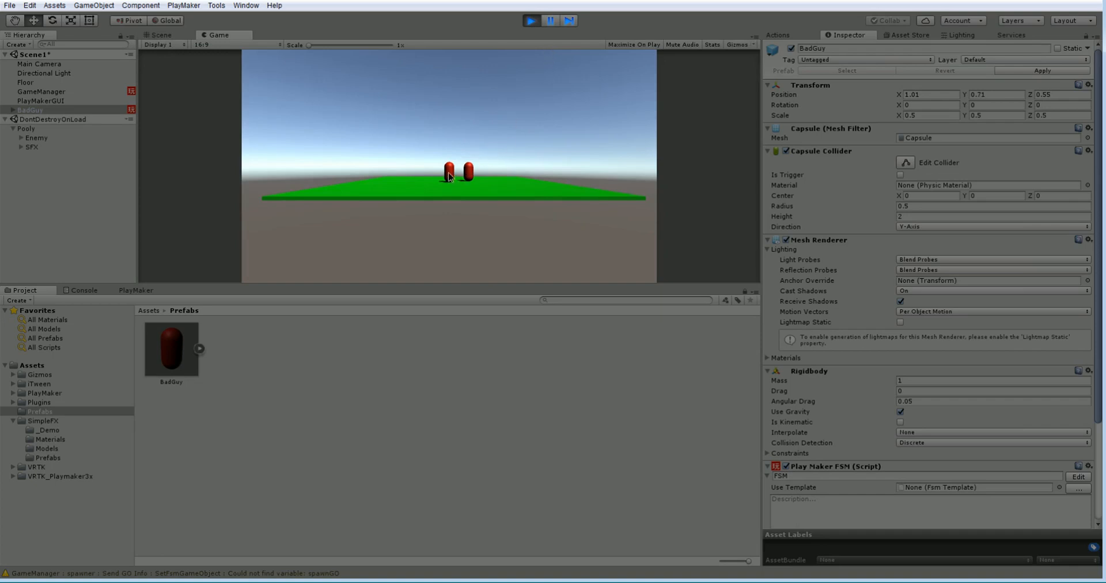
pyautogui.click(159, 35)
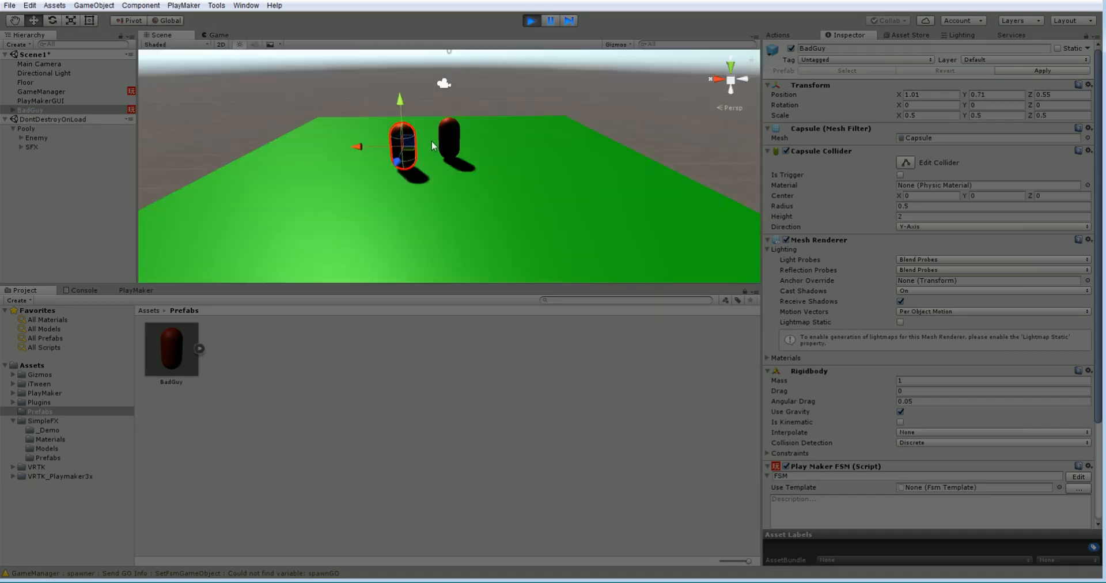
pyautogui.moveTo(359, 149); pyautogui.dragTo(337, 148)
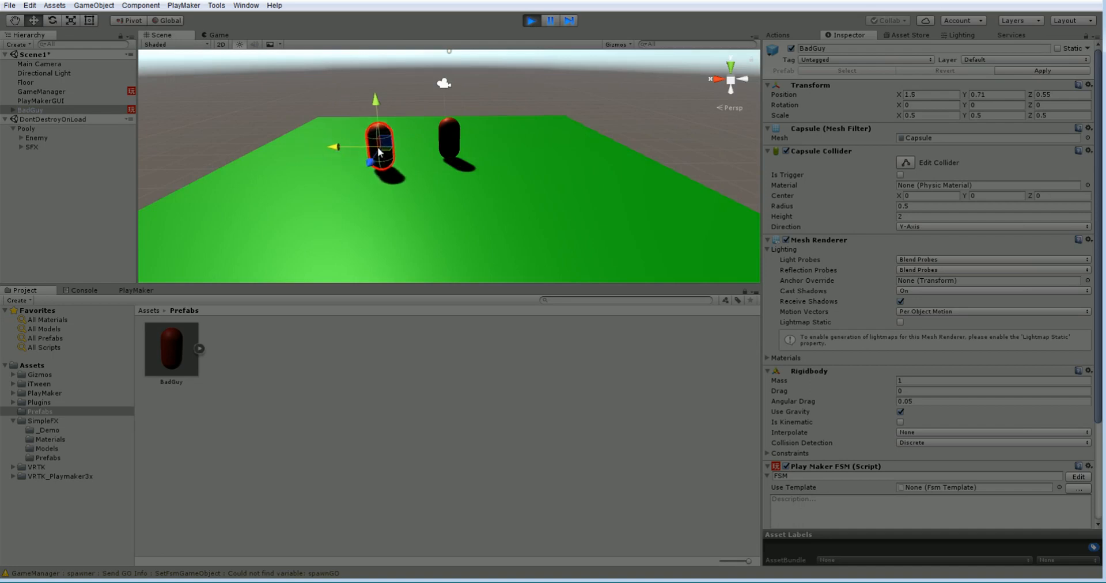
pyautogui.click(452, 135)
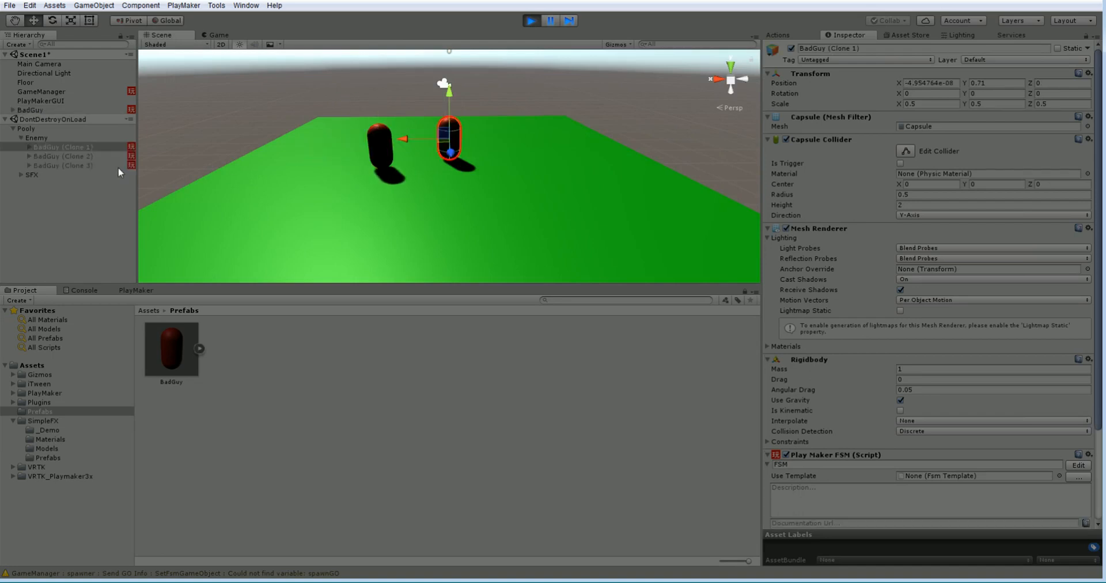
pyautogui.moveTo(403, 138); pyautogui.dragTo(455, 139)
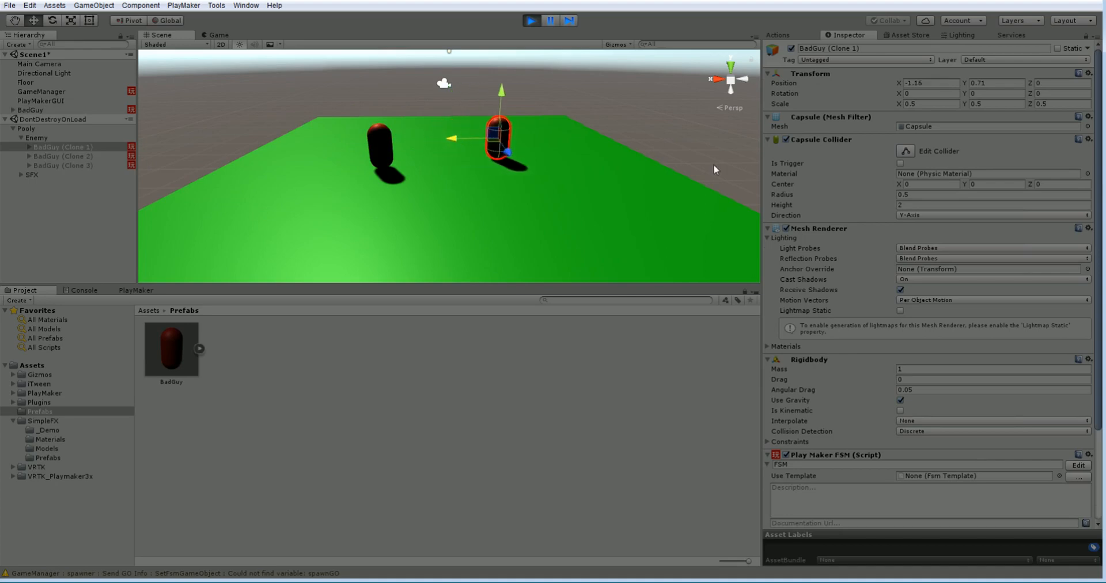
pyautogui.scroll(-5, 870, 277)
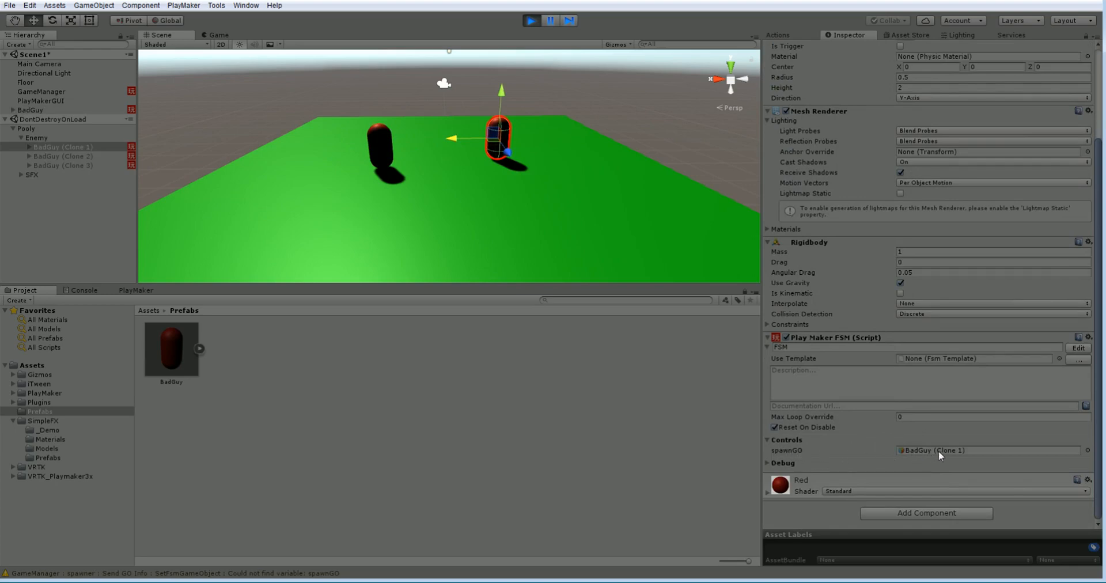
# Stop the play test and clear all messages from the Console.
pyautogui.click(529, 22)
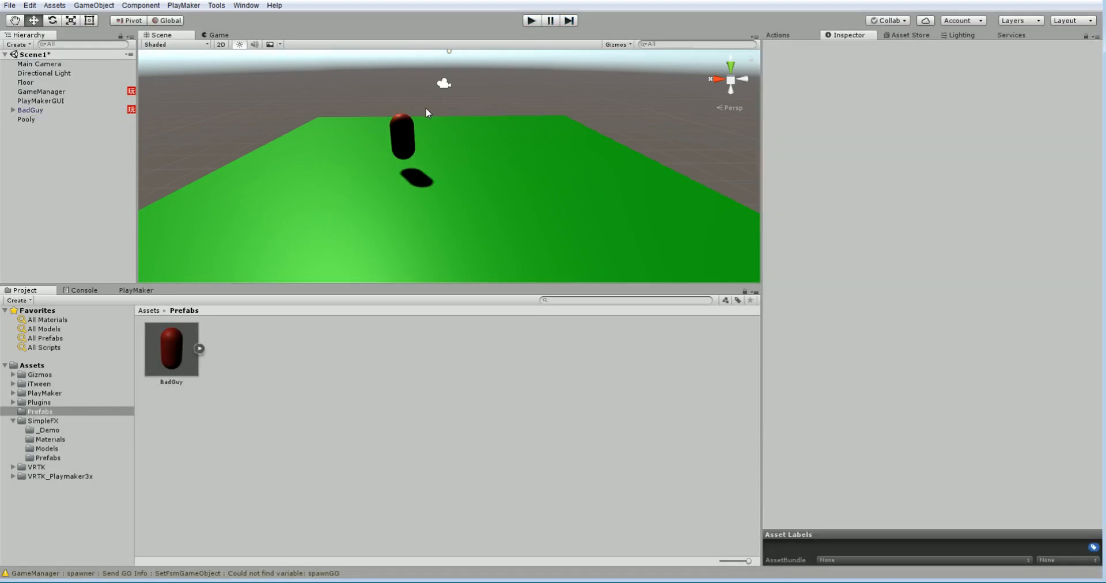
pyautogui.click(92, 291)
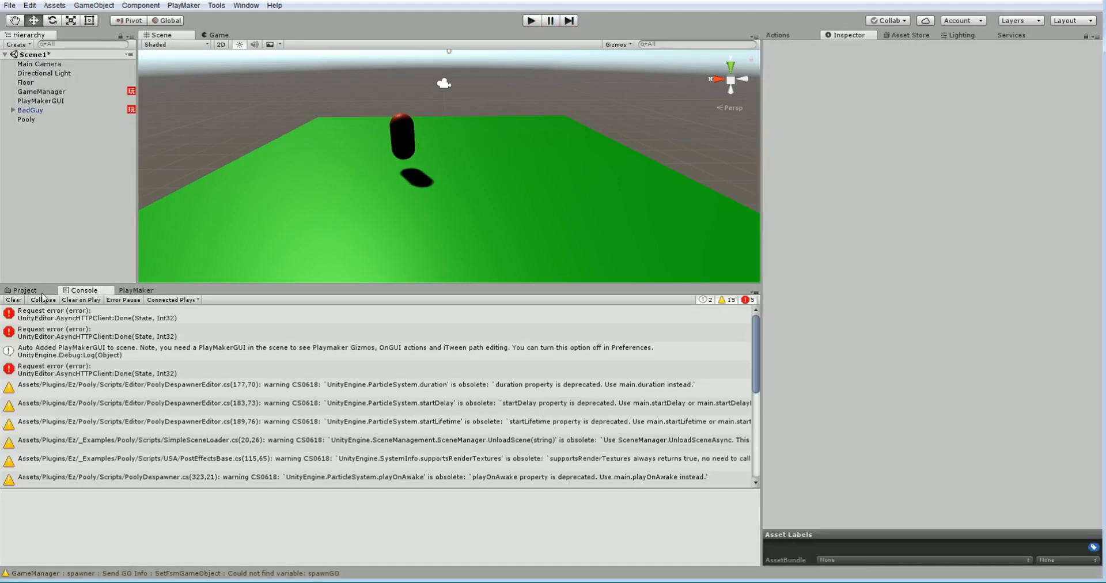
pyautogui.click(13, 301)
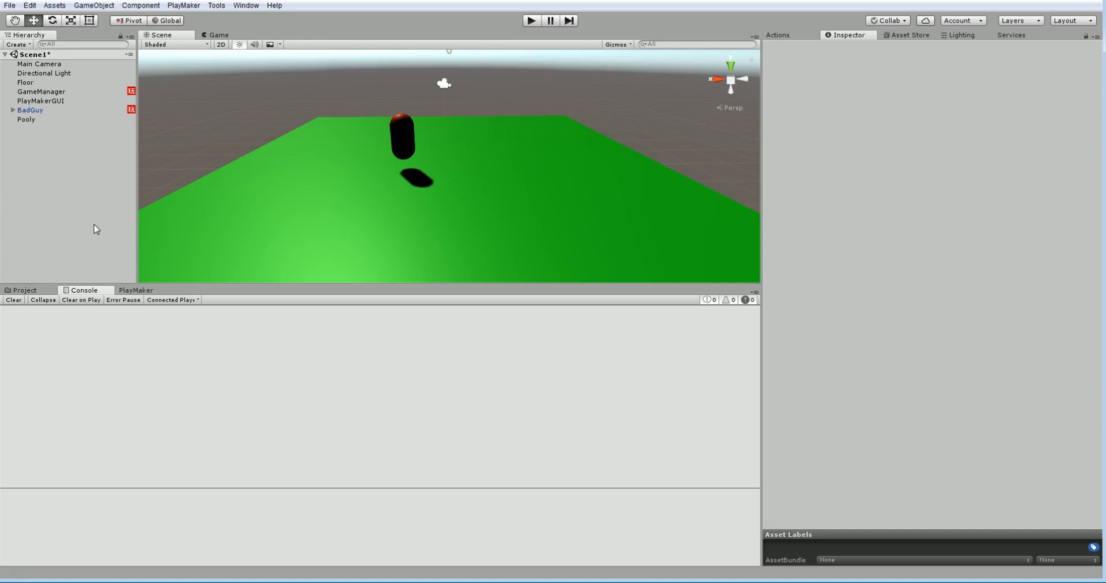
# Review the Wait for Key and Spawn SFX states in BadGuy's FSM.
pyautogui.click(44, 110)
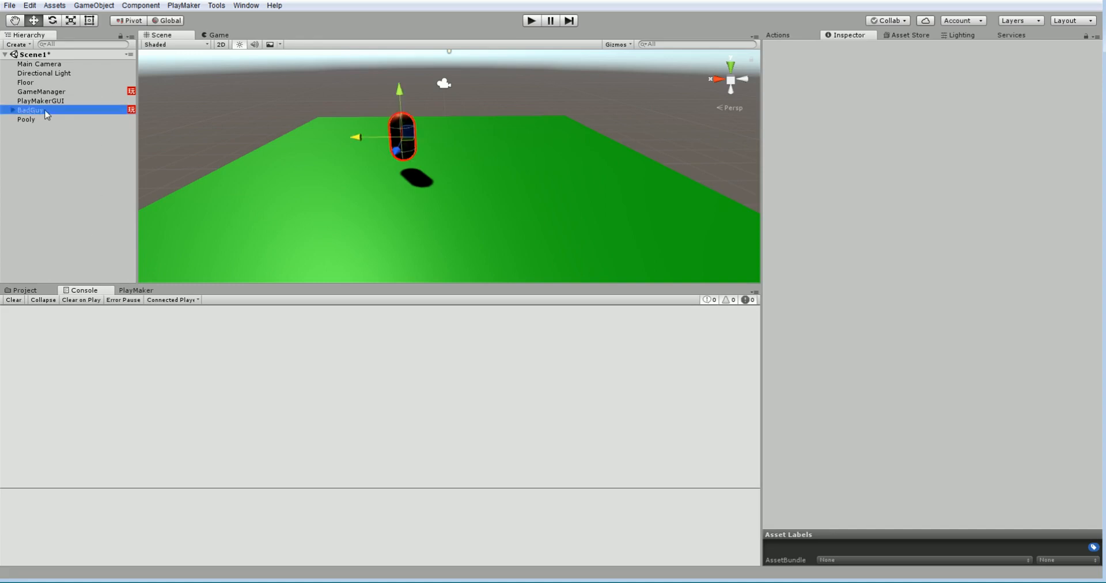
pyautogui.click(132, 290)
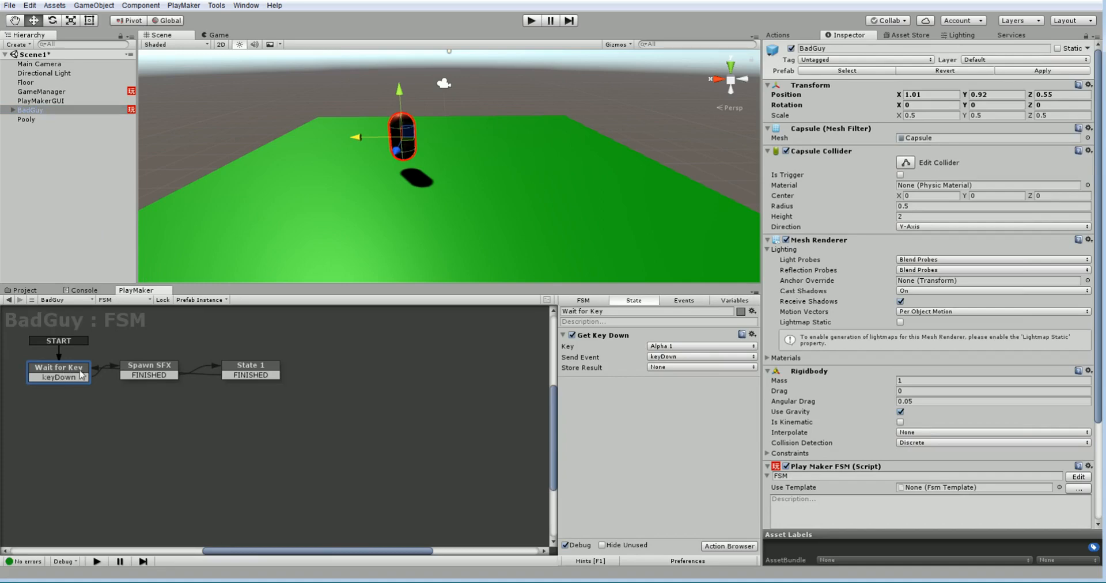
pyautogui.click(144, 369)
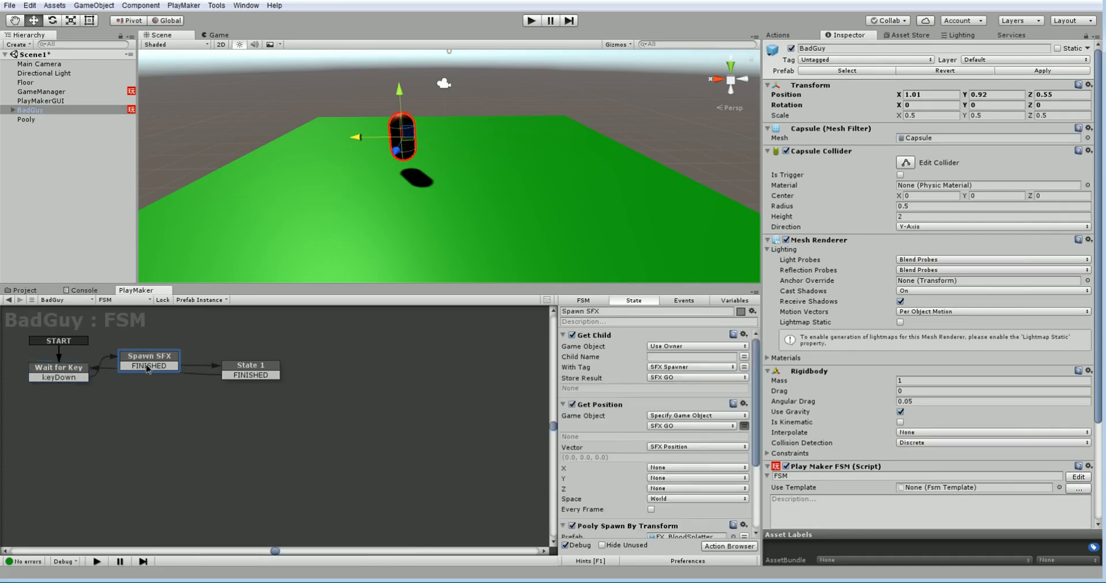
# Try adding a Pooly Despawn action to State 1 of BadGuy's FSM.
pyautogui.click(243, 372)
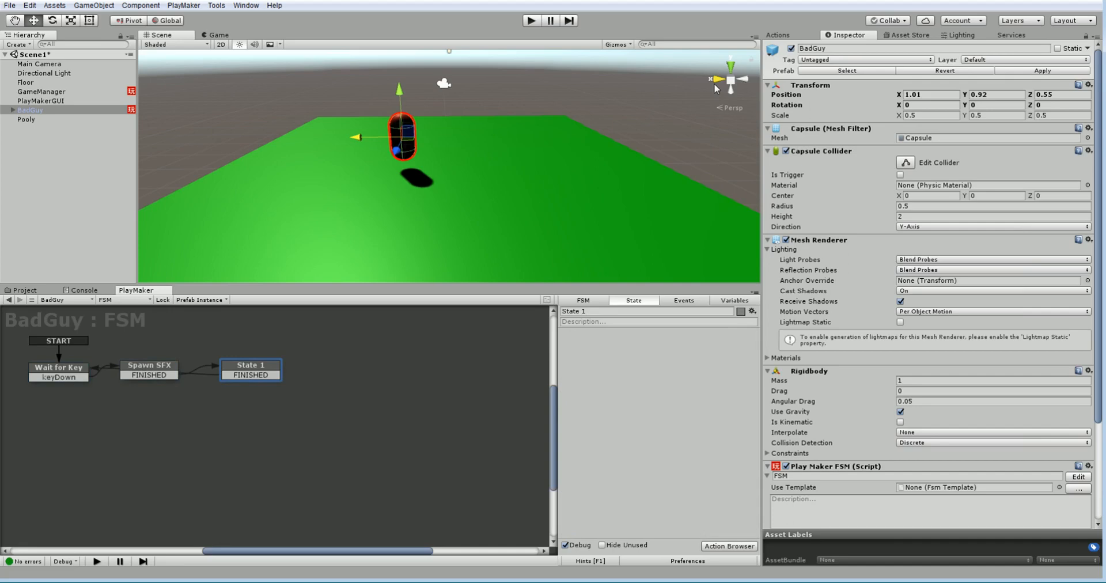
pyautogui.click(782, 37)
pyautogui.write('d')
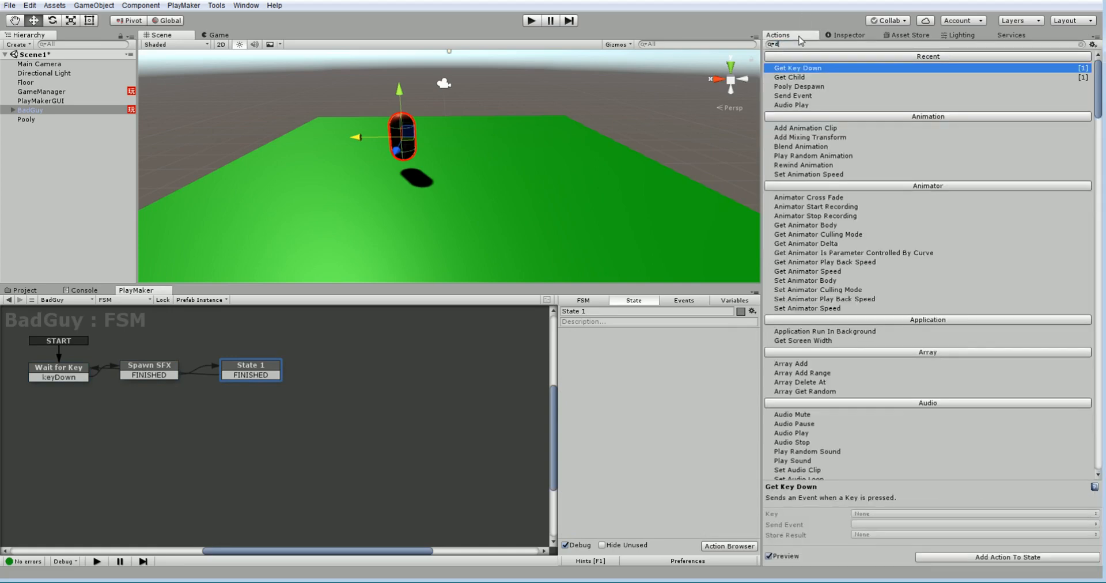
pyautogui.write('es')
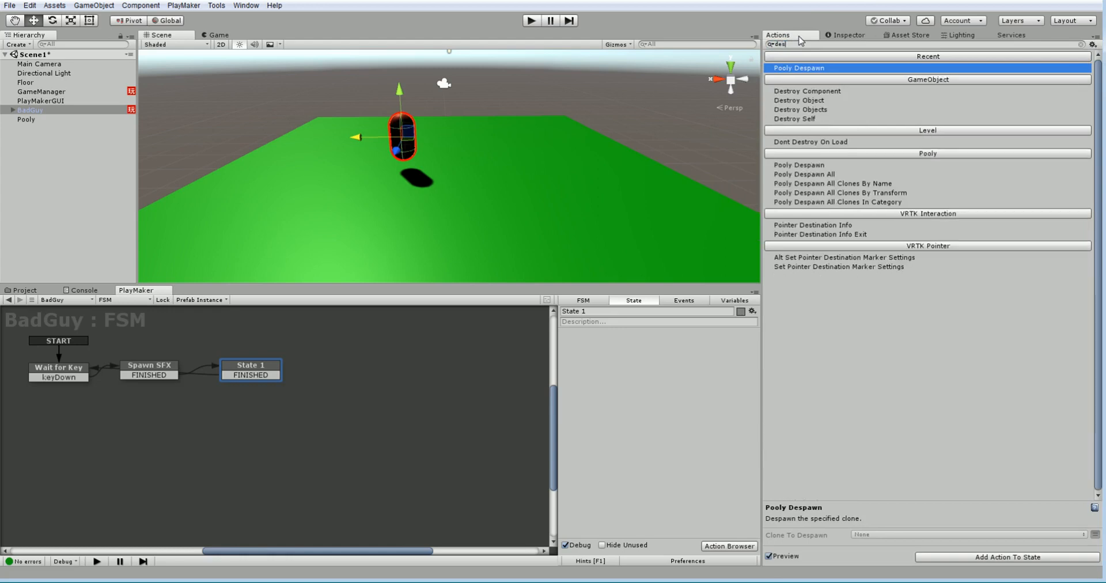
pyautogui.doubleClick(804, 68)
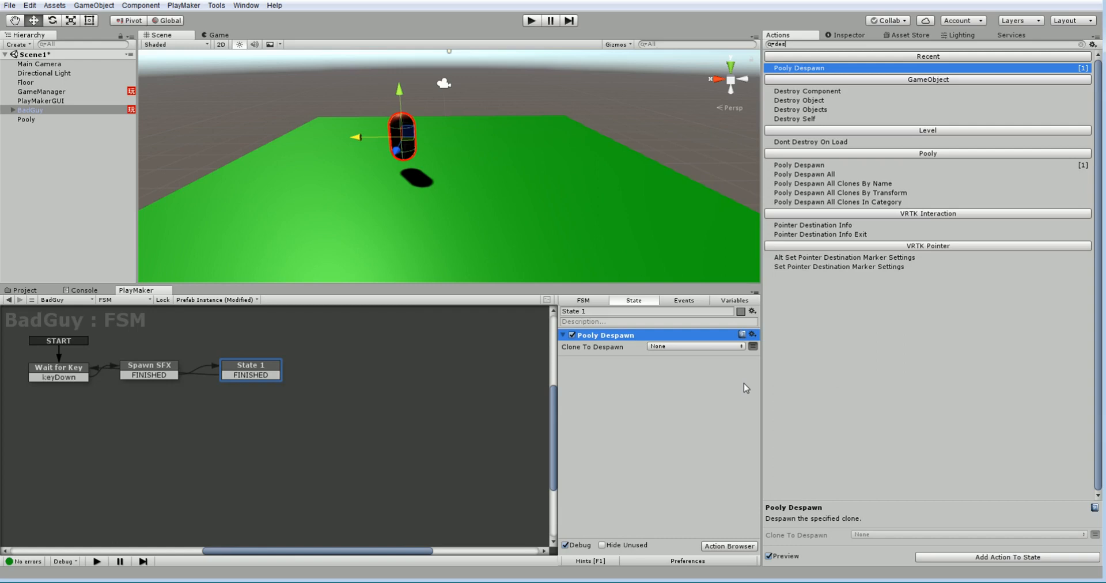
pyautogui.click(406, 453)
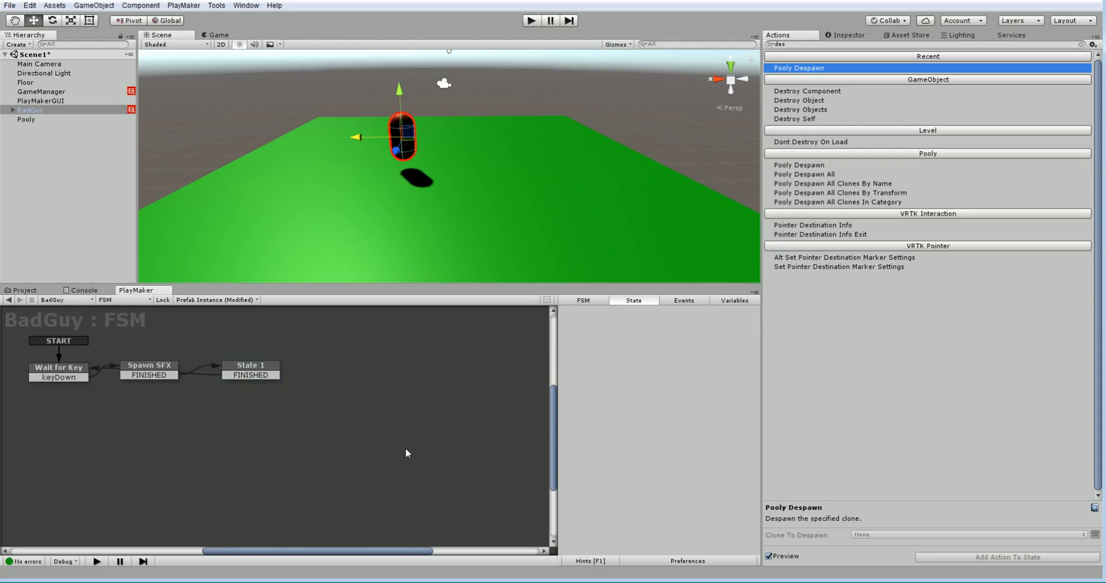
pyautogui.click(267, 379)
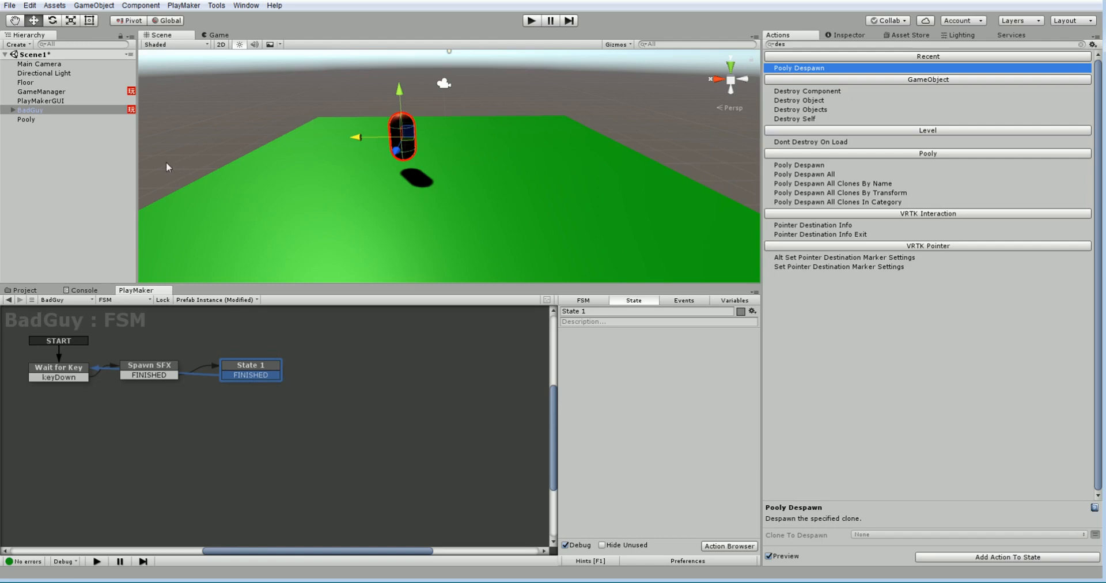
# Open GameManager's despawner FSM for editing and move State 1 away from the canvas edge.
pyautogui.click(62, 93)
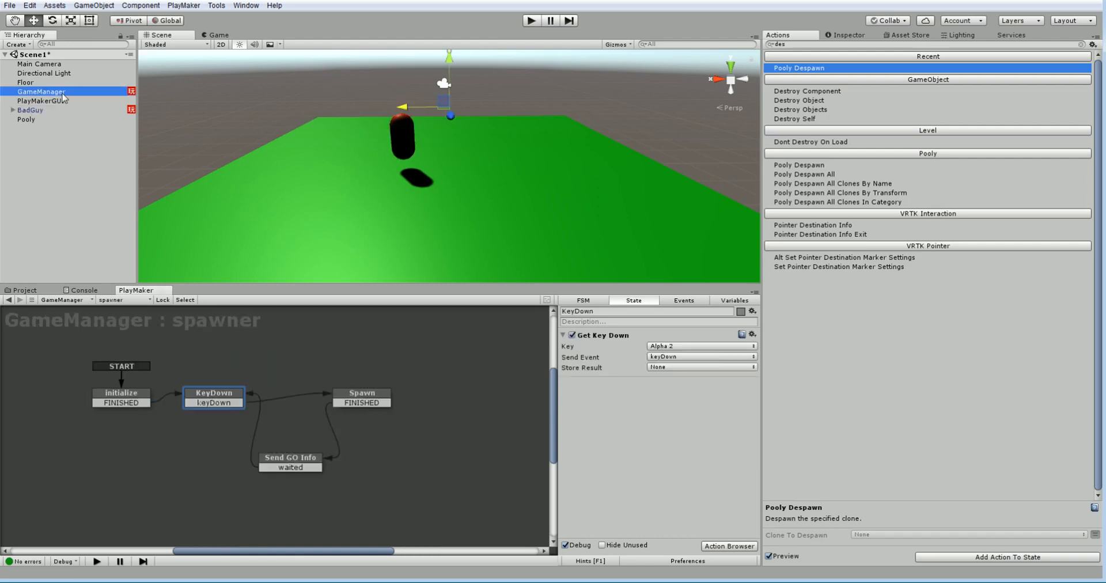
pyautogui.click(848, 35)
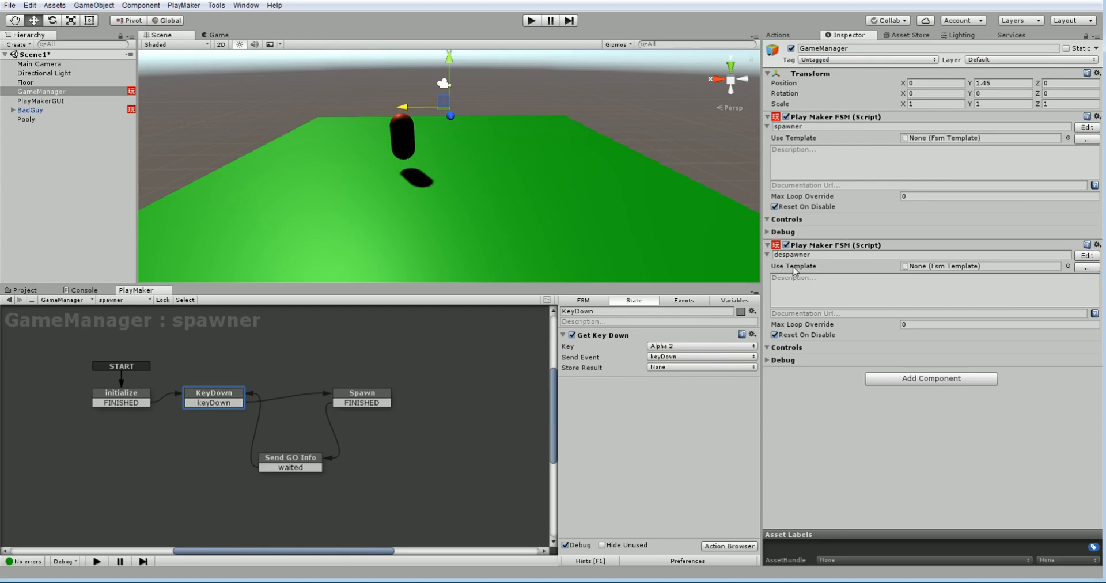
pyautogui.click(1086, 255)
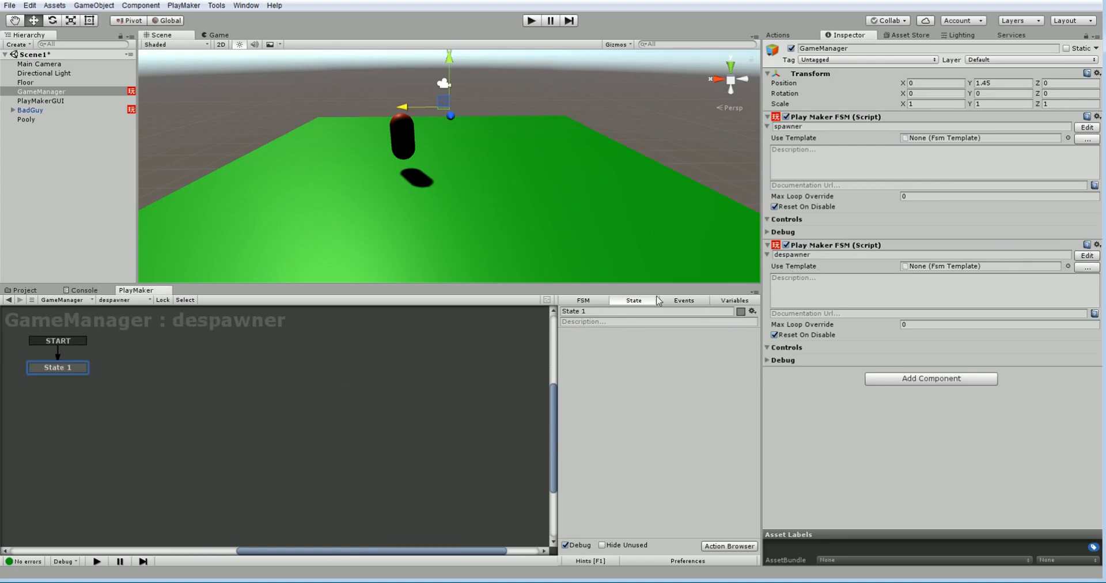
pyautogui.moveTo(64, 372); pyautogui.dragTo(159, 387)
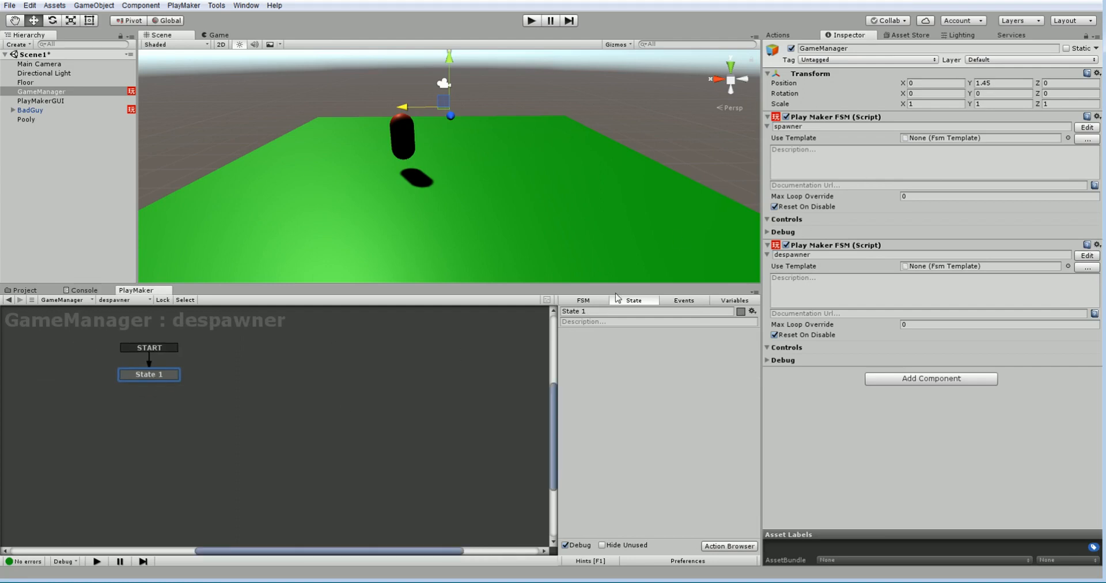
# Add an event named despawn to GameManager's despawner FSM and toggle its global setting.
pyautogui.click(682, 300)
pyautogui.click(639, 528)
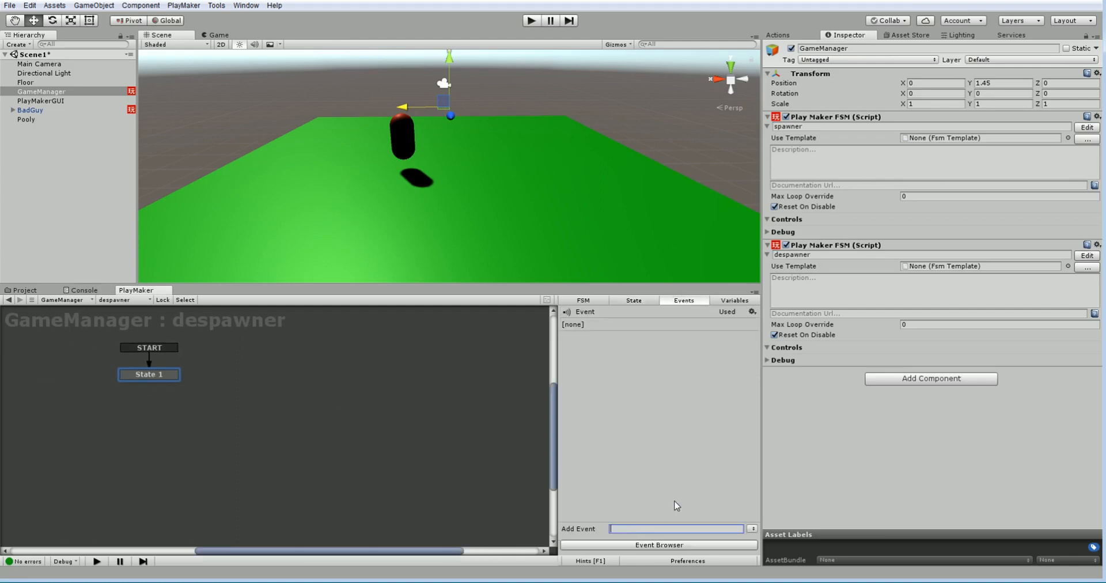
pyautogui.write('despawn')
pyautogui.press('Return')
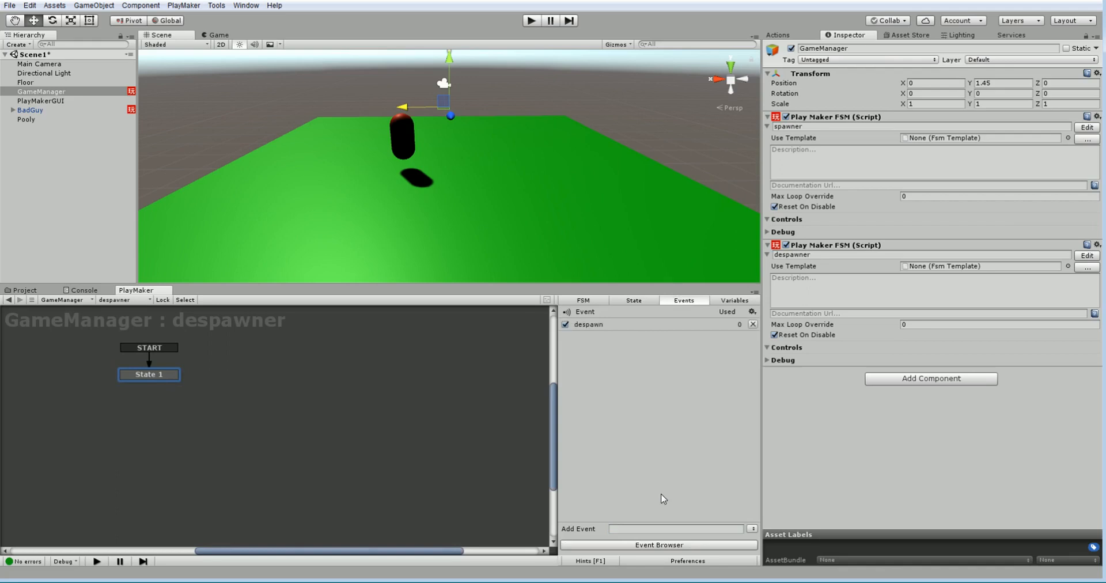
pyautogui.click(565, 325)
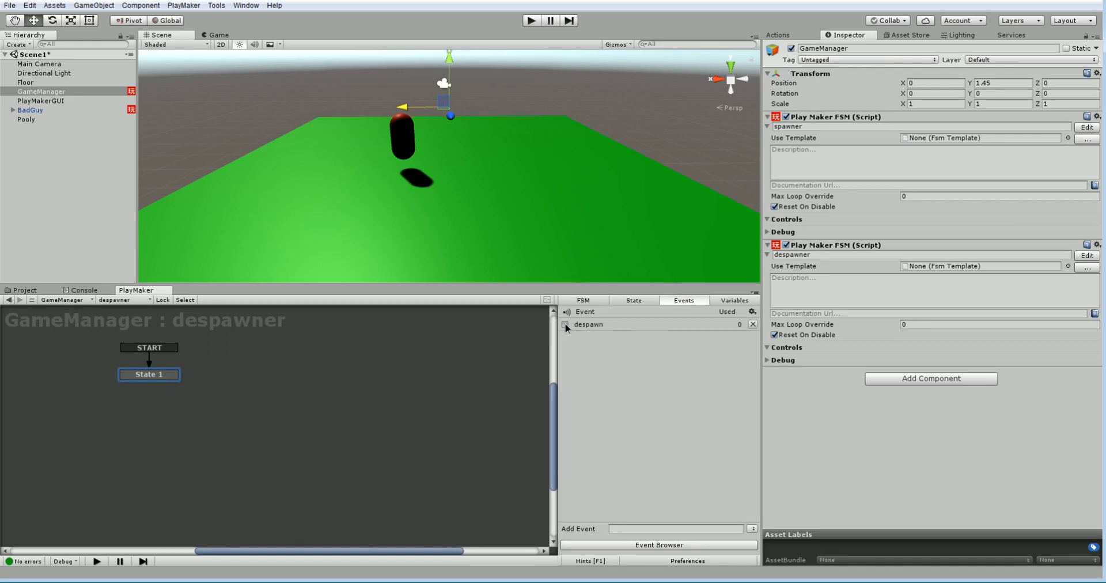
# Add a new state beside State 1 and give it a despawn global transition.
pyautogui.rightClick(261, 380)
pyautogui.click(272, 384)
pyautogui.moveTo(275, 384)
pyautogui.mouseDown()
pyautogui.moveTo(275, 372)
pyautogui.moveTo(286, 376)
pyautogui.mouseUp()
pyautogui.rightClick(286, 375)
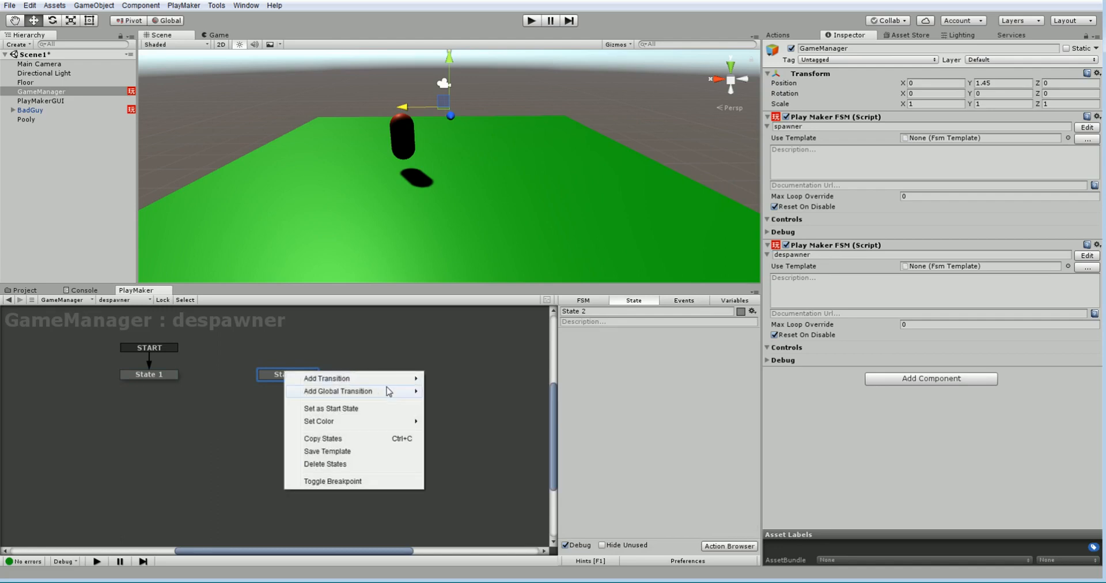
pyautogui.moveTo(387, 391)
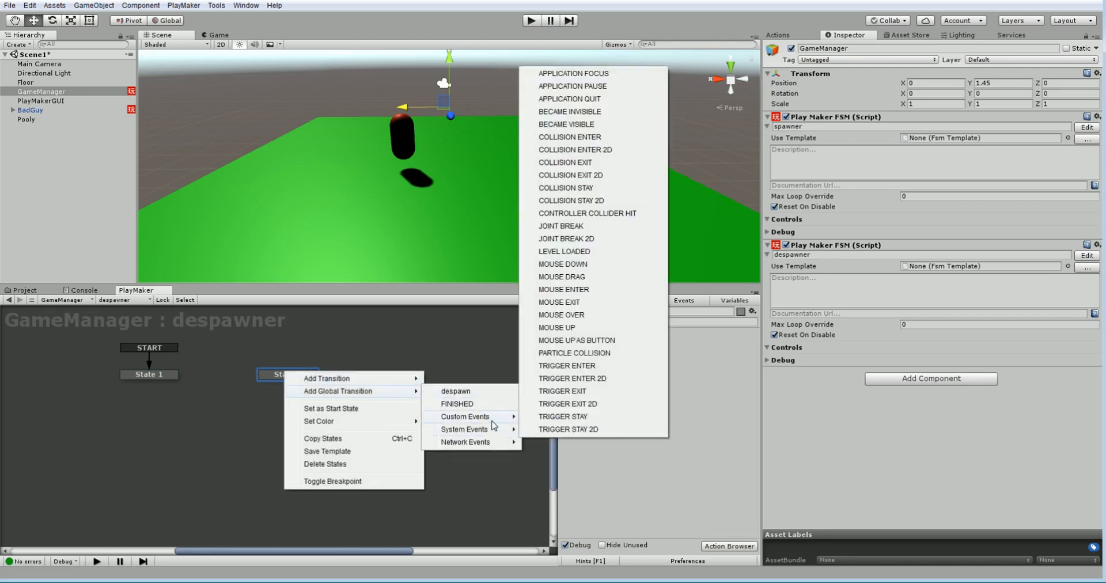
pyautogui.click(455, 391)
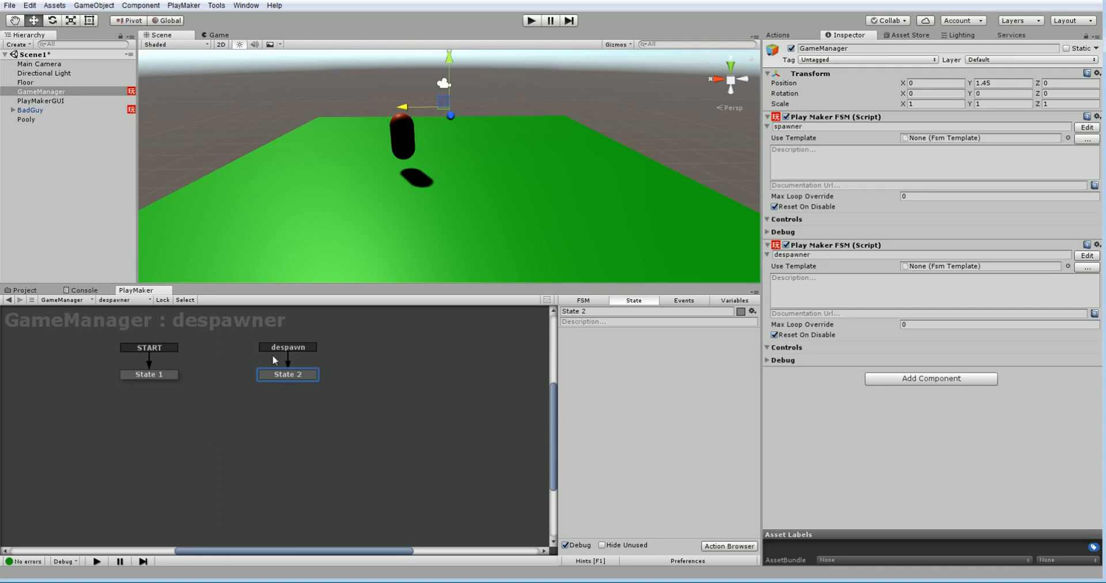
# Add a GameObject variable named spawnGO to the despawner FSM.
pyautogui.click(747, 301)
pyautogui.click(639, 518)
pyautogui.write('s')
pyautogui.write('pawn')
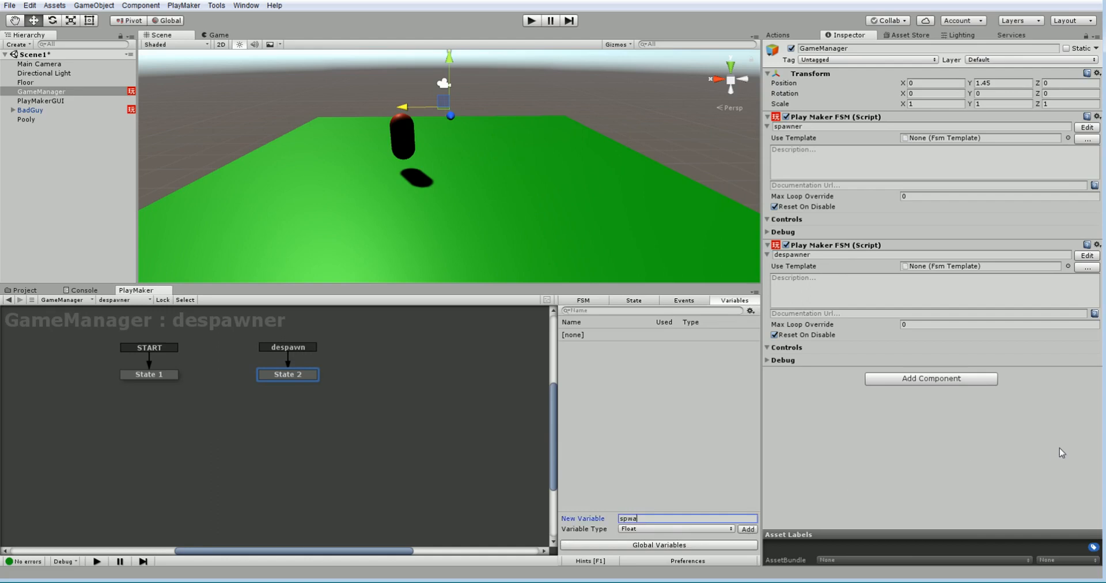
pyautogui.write('GO')
pyautogui.click(720, 529)
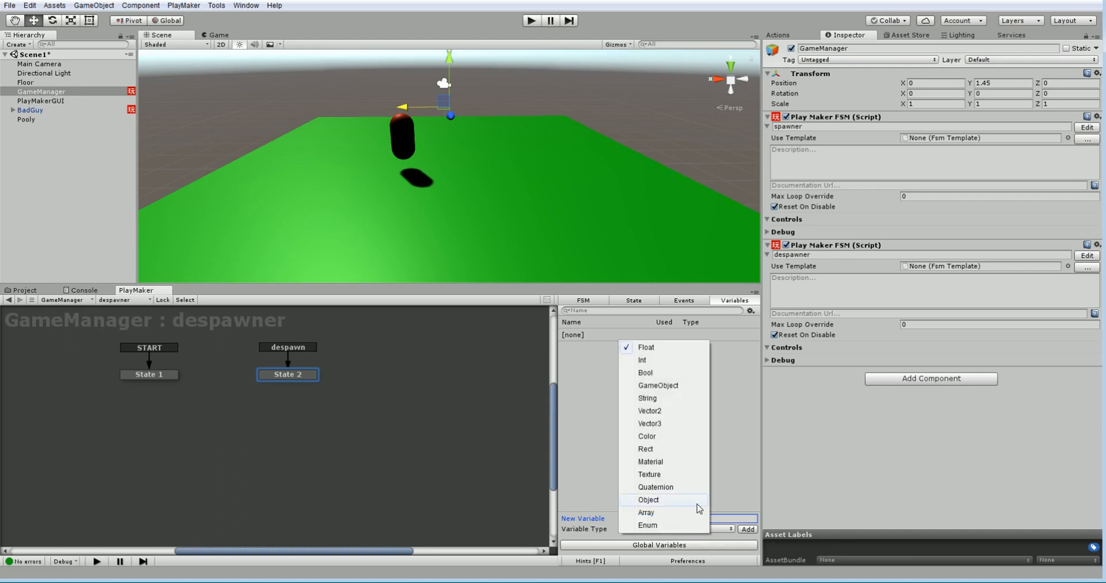
pyautogui.click(676, 385)
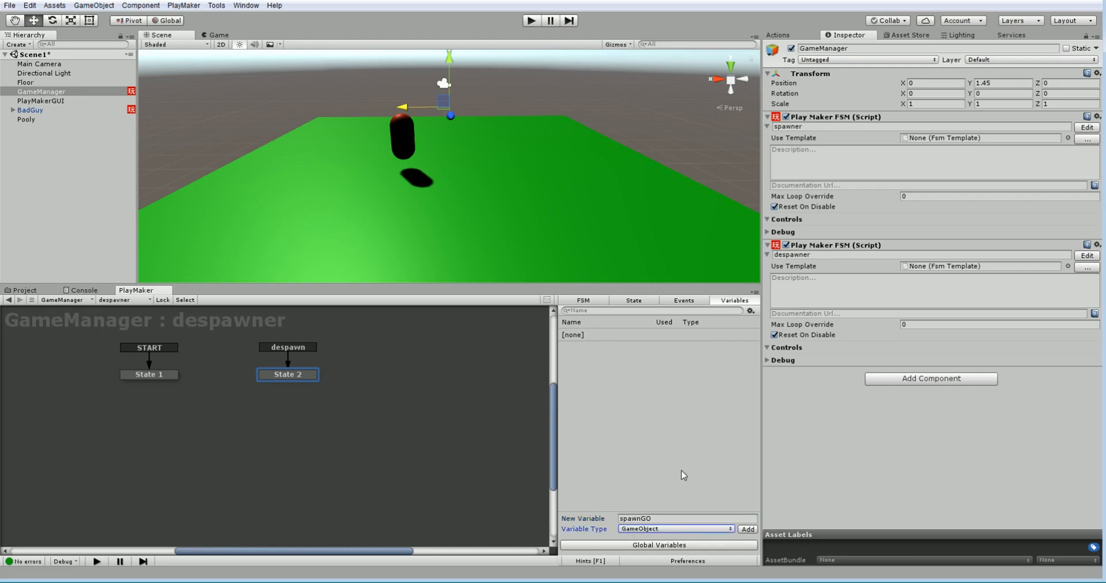
pyautogui.press('Return')
pyautogui.click(602, 446)
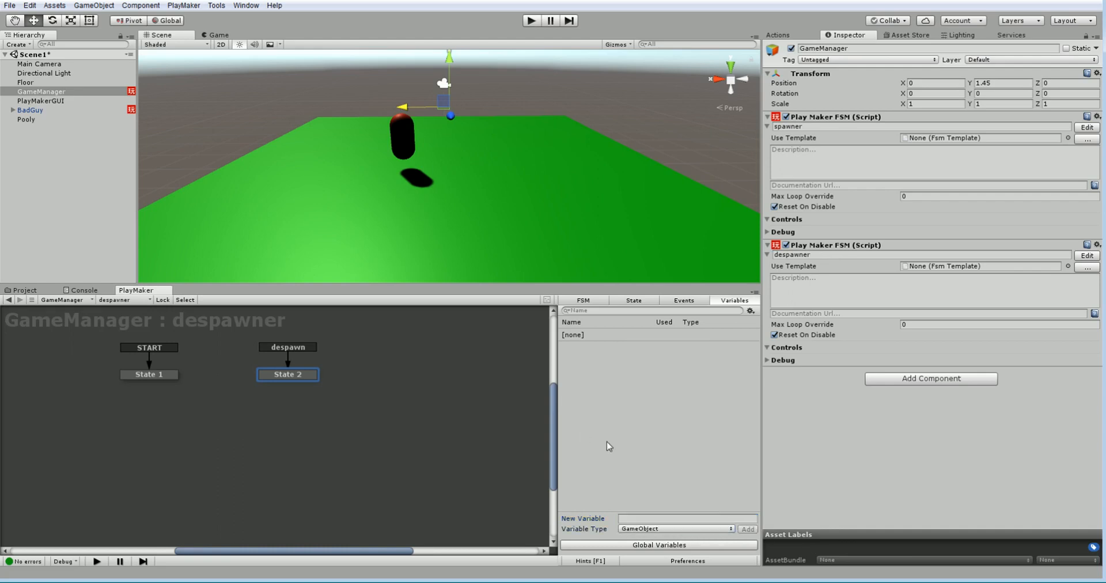
pyautogui.click(641, 519)
pyautogui.write('spaw')
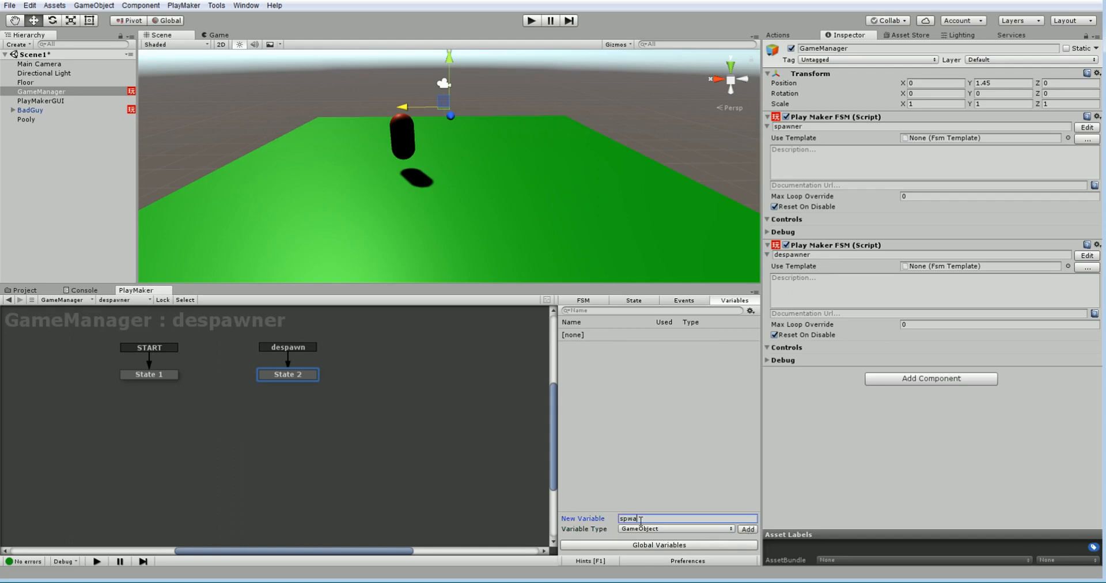
pyautogui.write('nGO')
pyautogui.click(744, 529)
# Rename State 2 to Check the GO and add a Game Object Is Null action that tests spawnGO.
pyautogui.click(296, 369)
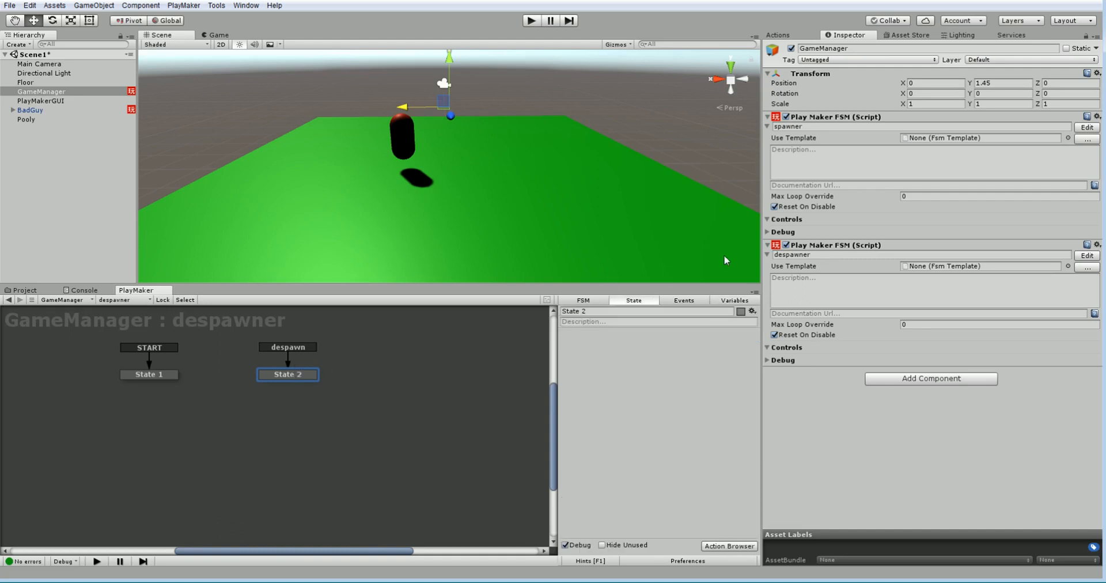
pyautogui.write('Check the GO')
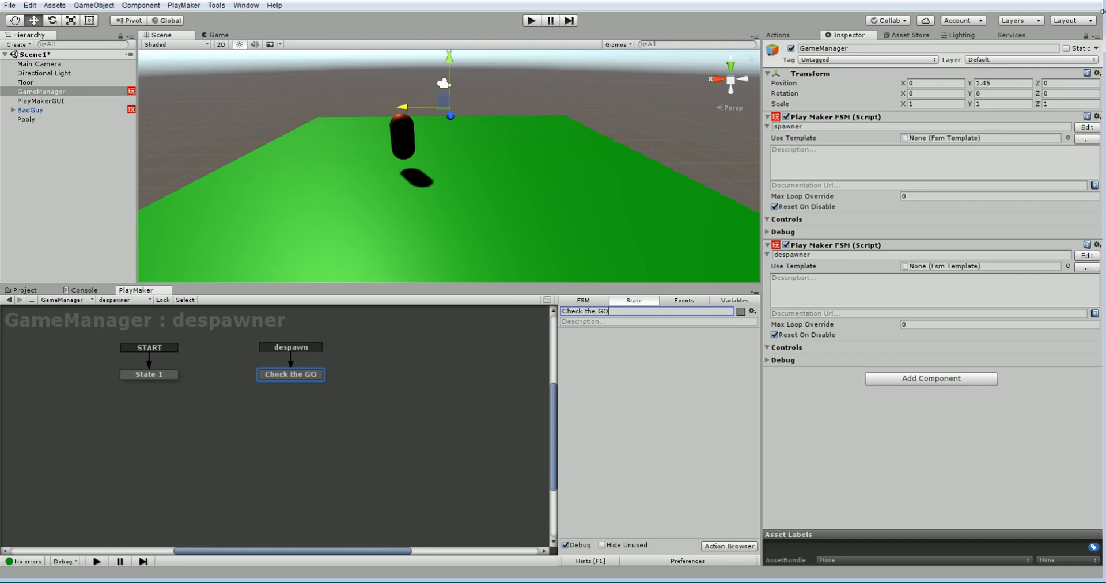
pyautogui.click(779, 37)
pyautogui.doubleClick(799, 45)
pyautogui.write('null')
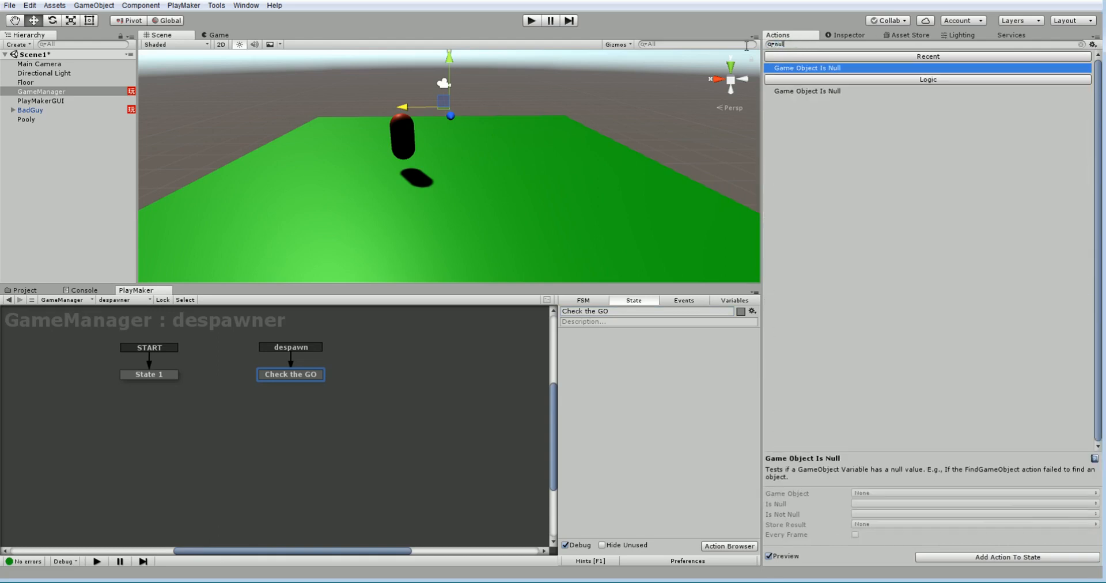
pyautogui.doubleClick(801, 68)
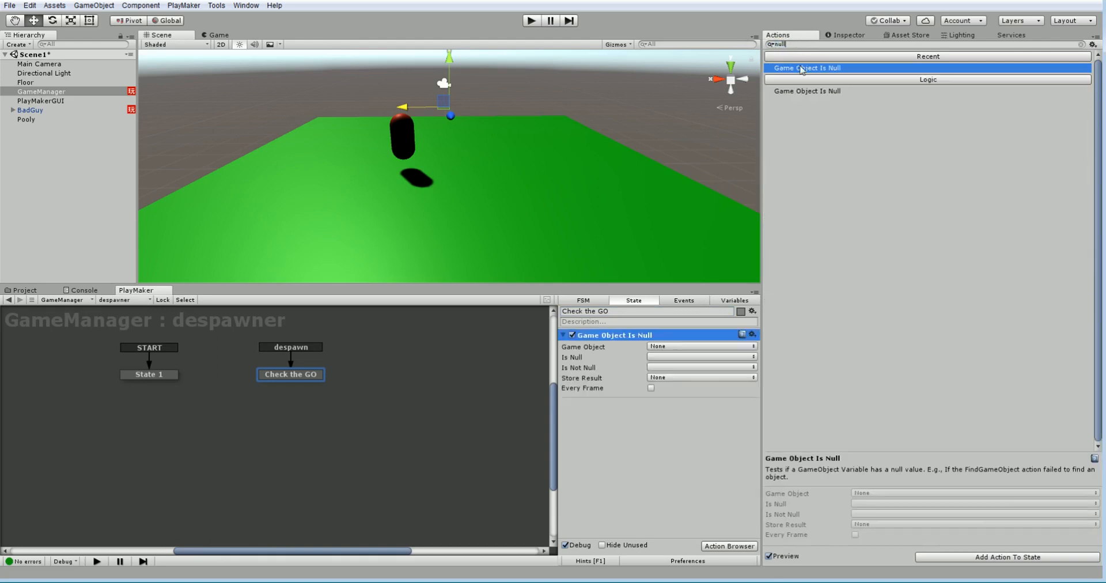
pyautogui.click(670, 346)
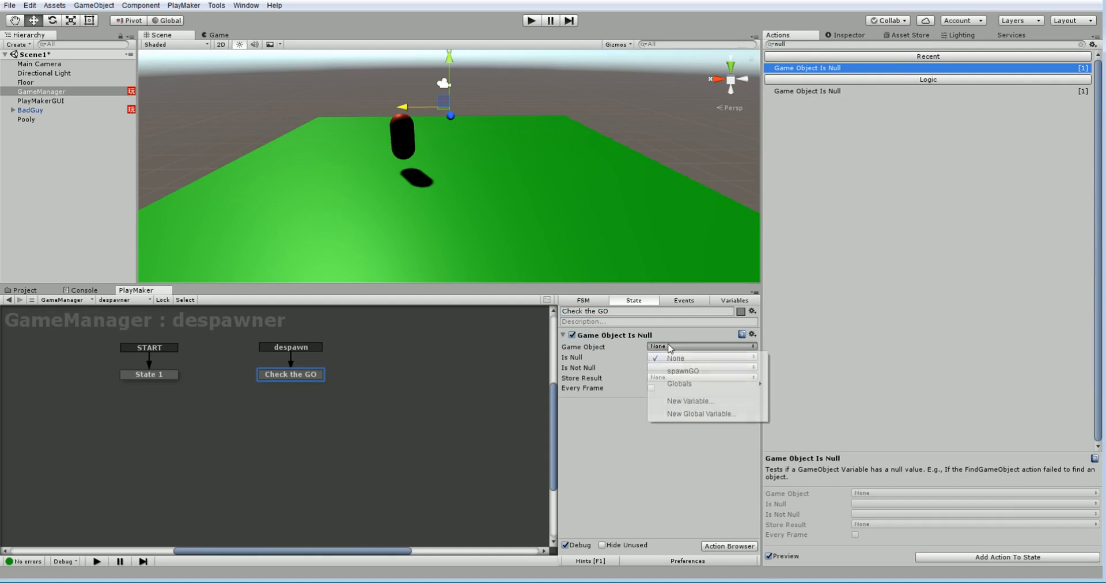
pyautogui.click(685, 371)
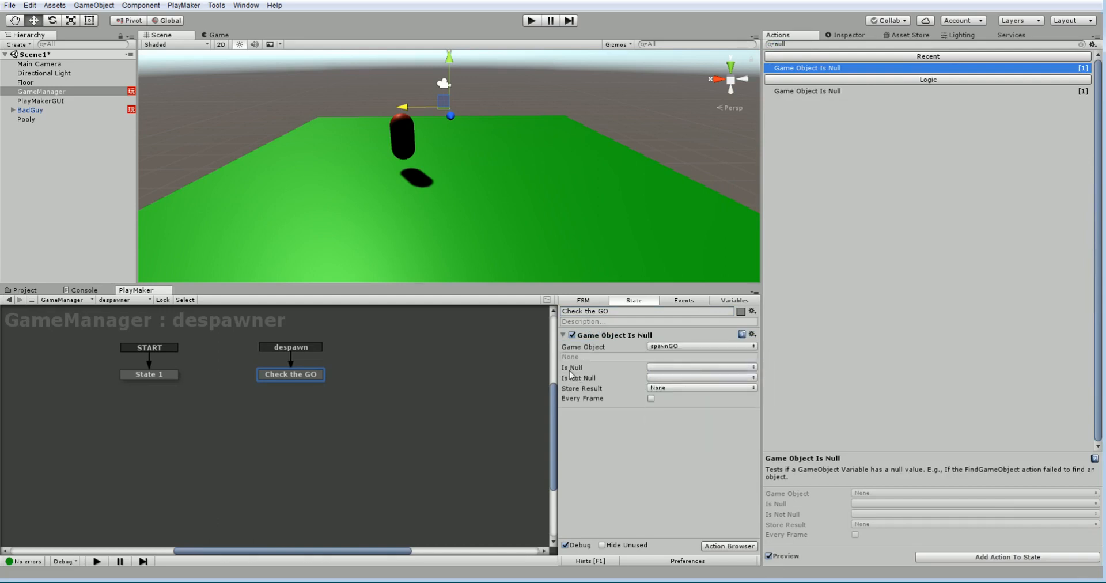
# Create an event named next for the Is Not Null result of the Game Object Is Null action.
pyautogui.click(650, 369)
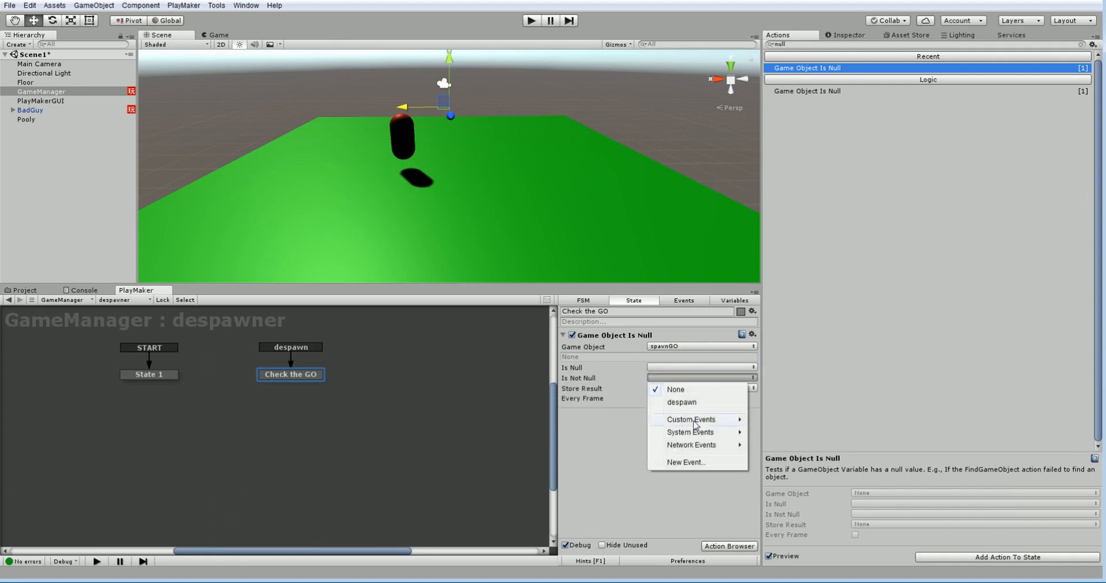
pyautogui.click(700, 460)
pyautogui.write('next')
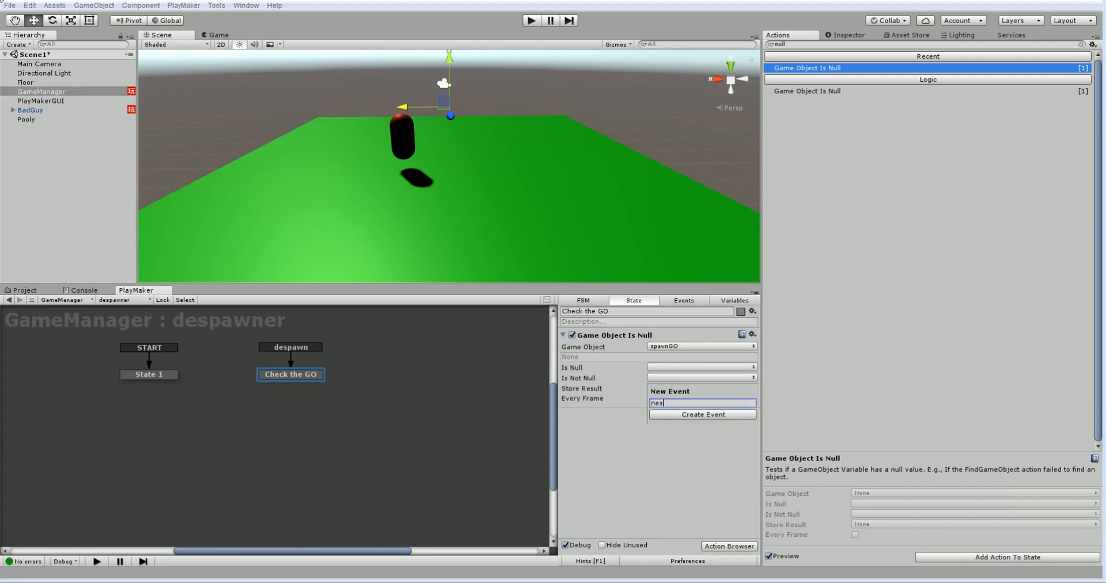
pyautogui.press('Return')
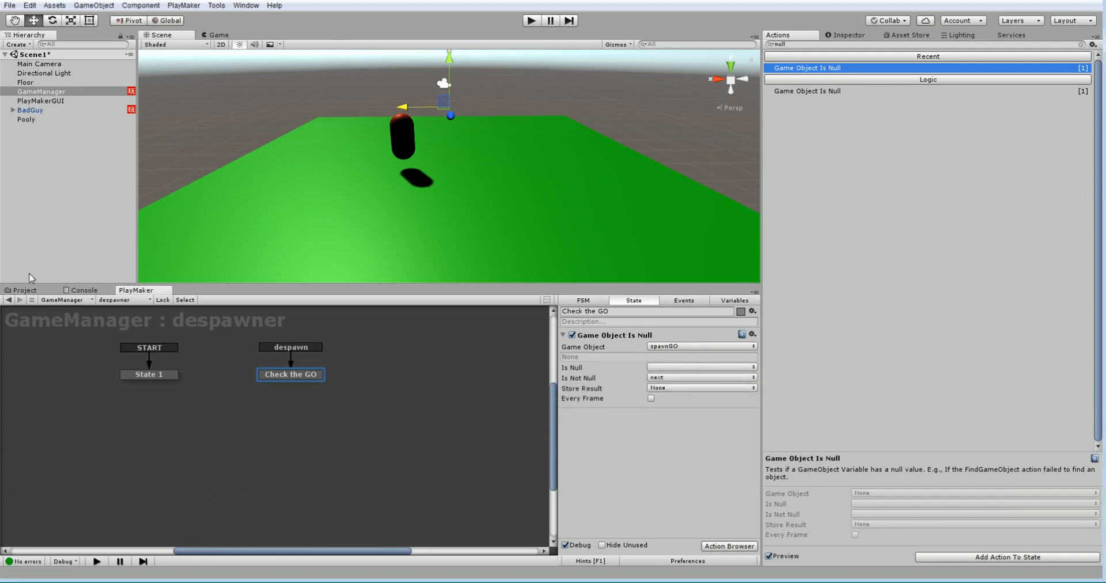
# Add a next transition to Check the GO and link it to a new state named Despawn.
pyautogui.rightClick(287, 375)
pyautogui.moveTo(357, 382)
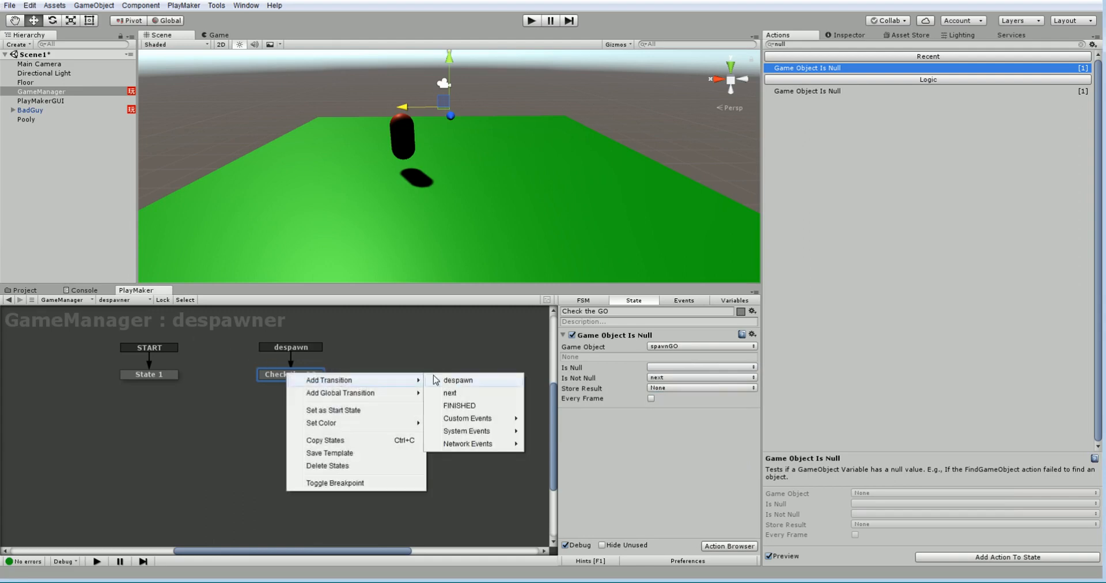
pyautogui.click(452, 392)
pyautogui.moveTo(318, 389); pyautogui.dragTo(276, 426)
pyautogui.click(569, 311)
pyautogui.write('De')
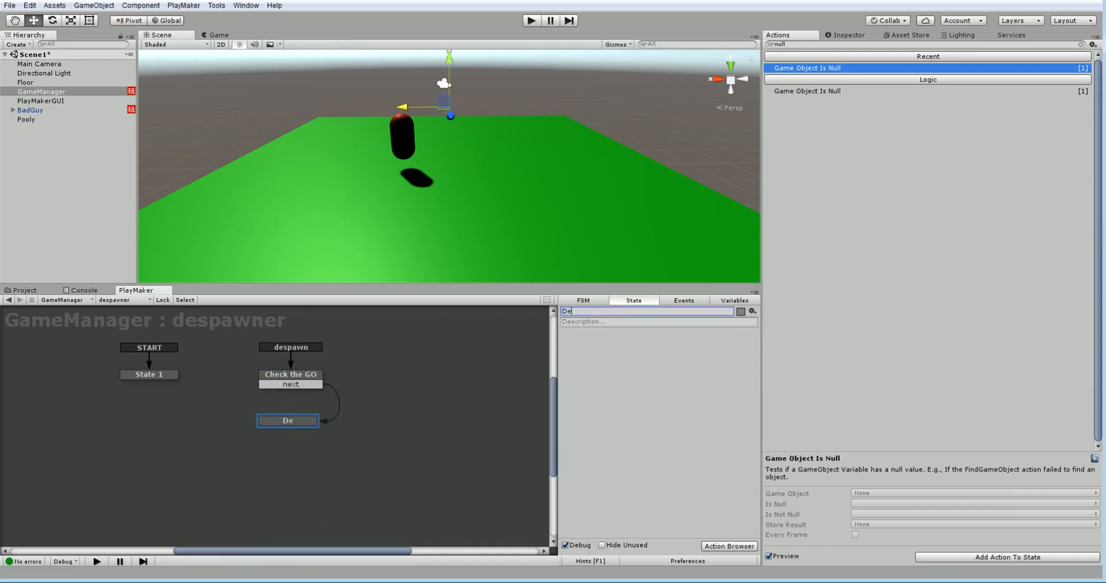
pyautogui.write('spawn')
# Search the action list for "pool" with the Despawn state selected.
pyautogui.click(811, 45)
pyautogui.hotkey('ctrl', 'a')
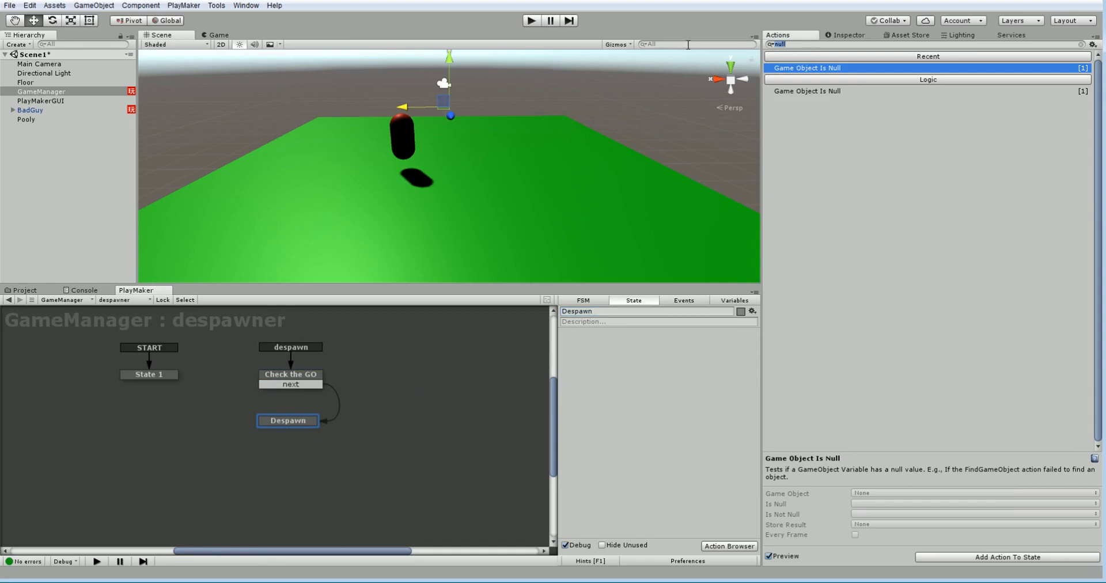
pyautogui.write('pool')
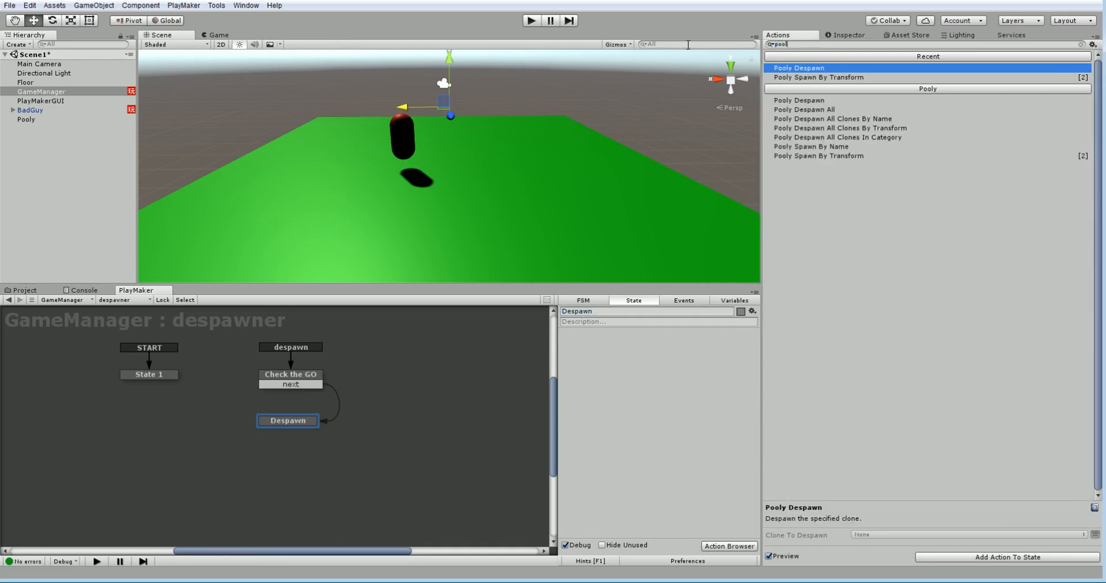
pyautogui.doubleClick(802, 156)
pyautogui.click(753, 347)
pyautogui.click(727, 346)
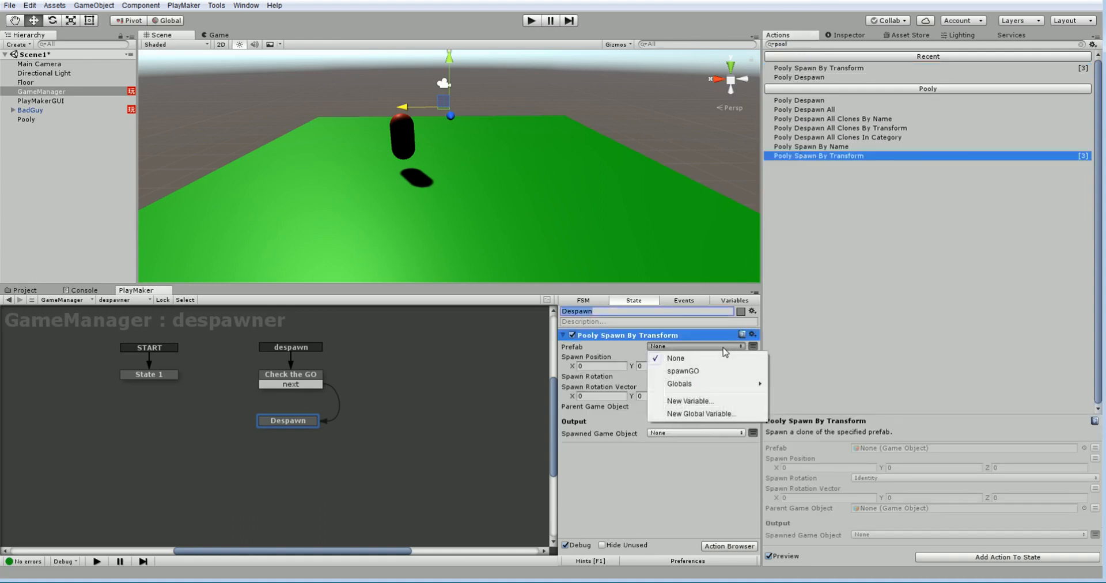
pyautogui.click(671, 371)
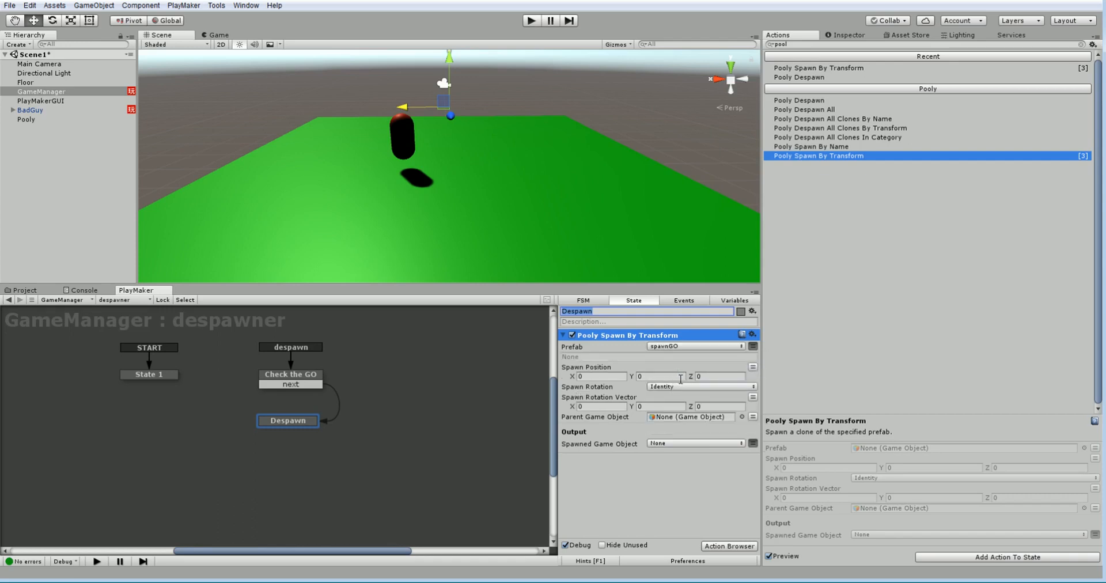
pyautogui.click(751, 334)
pyautogui.click(794, 512)
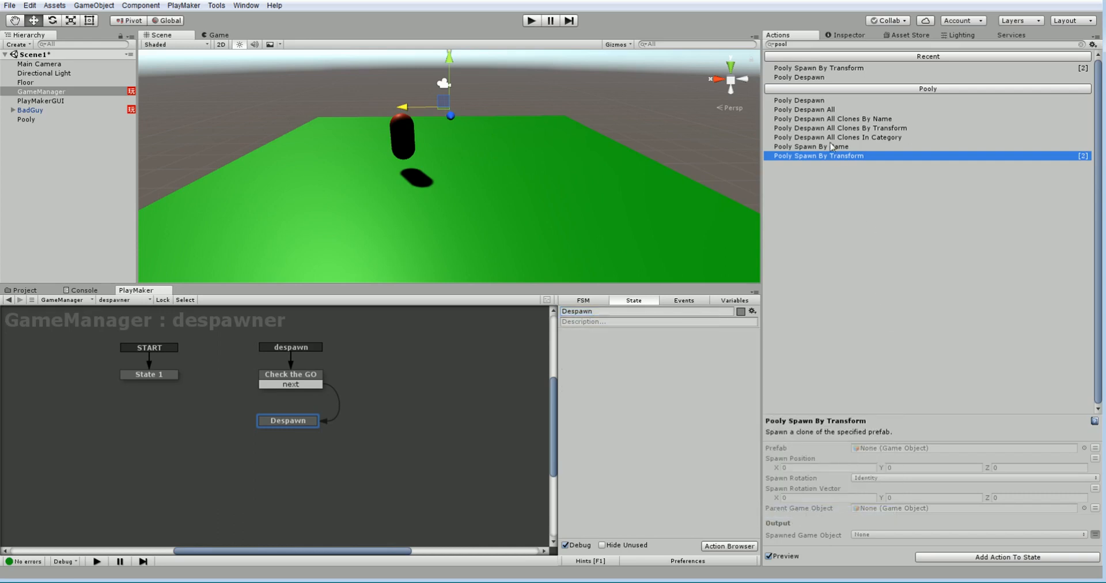
# Add a Pooly Despawn action for the spawnGO clone to the Despawn state and move that state closer to Check the GO.
pyautogui.doubleClick(829, 101)
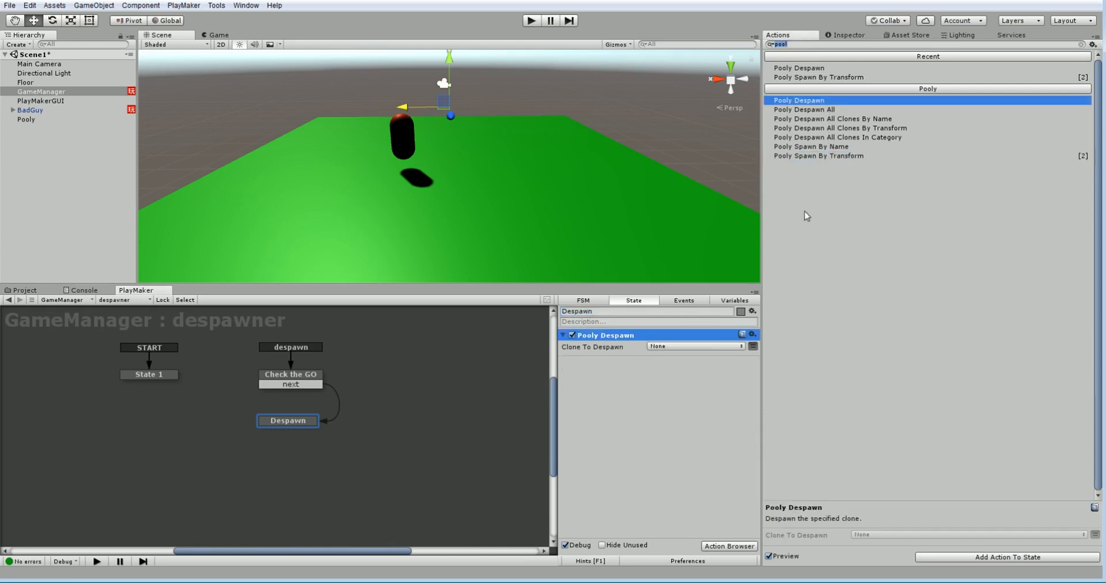
pyautogui.click(706, 347)
pyautogui.click(682, 370)
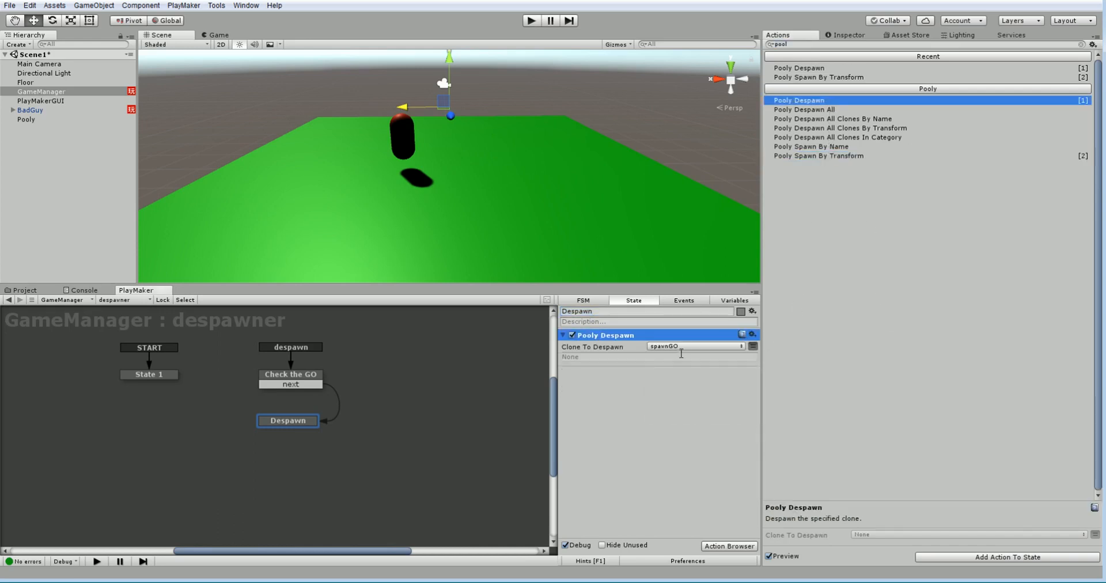
pyautogui.moveTo(302, 426); pyautogui.dragTo(306, 425)
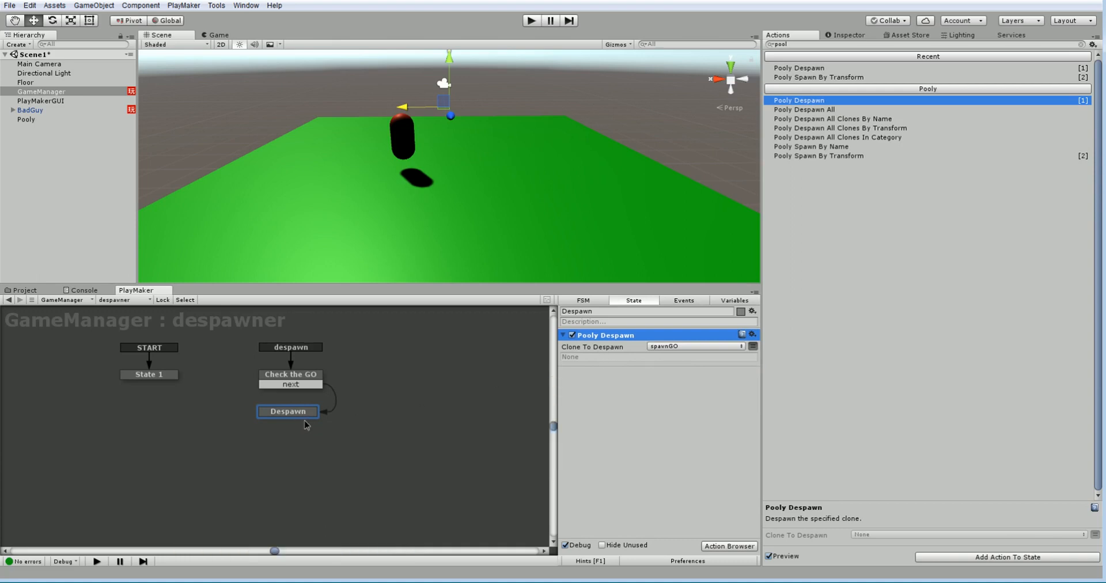
# Add a FINISHED transition to the Despawn state and link it to a new state named Set to Null.
pyautogui.rightClick(305, 414)
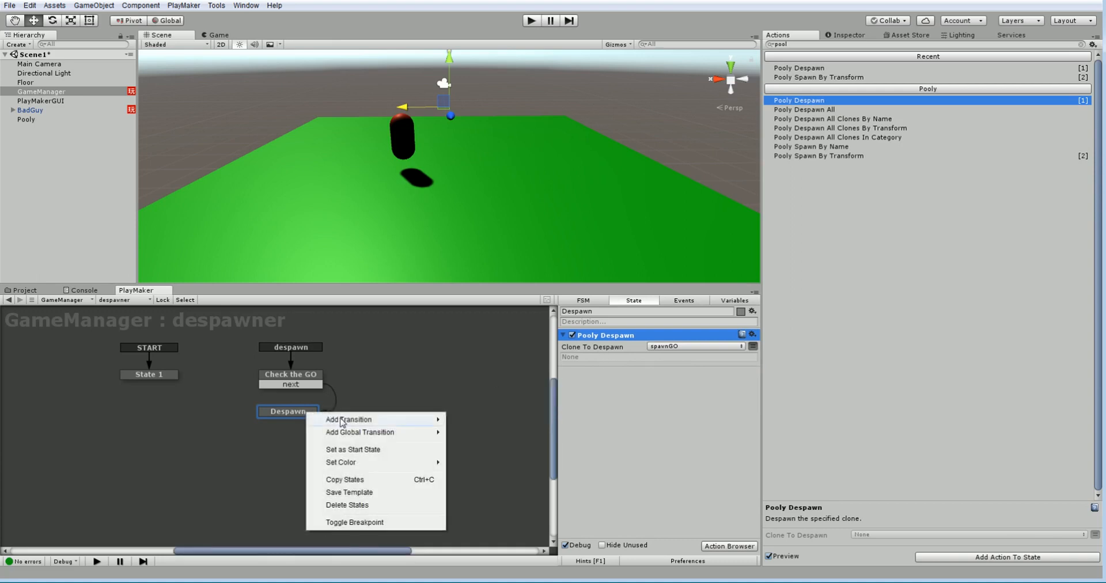
pyautogui.moveTo(383, 419)
pyautogui.click(479, 444)
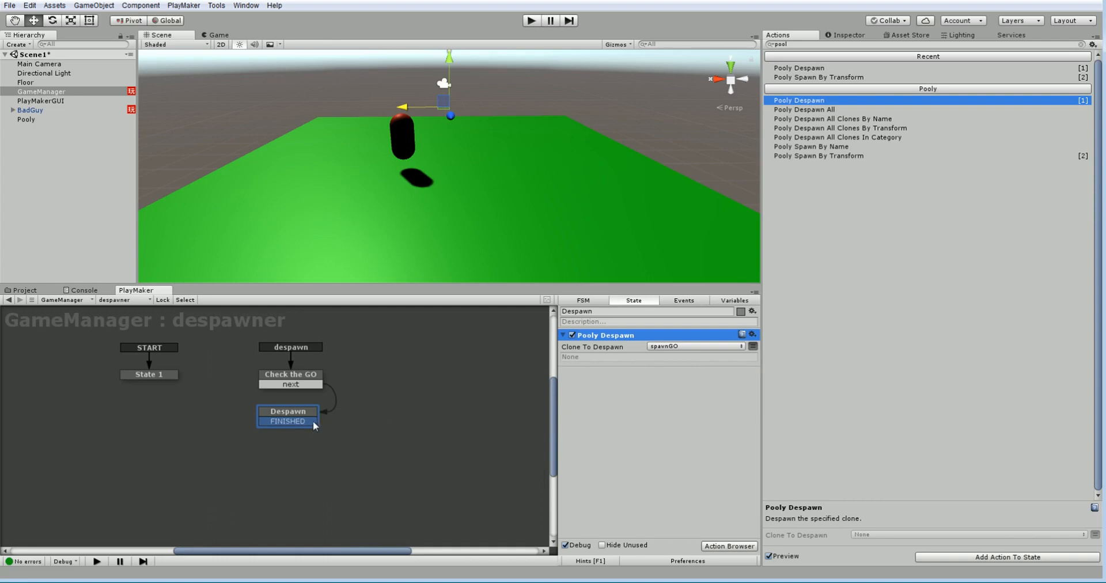
pyautogui.moveTo(313, 421); pyautogui.dragTo(288, 464)
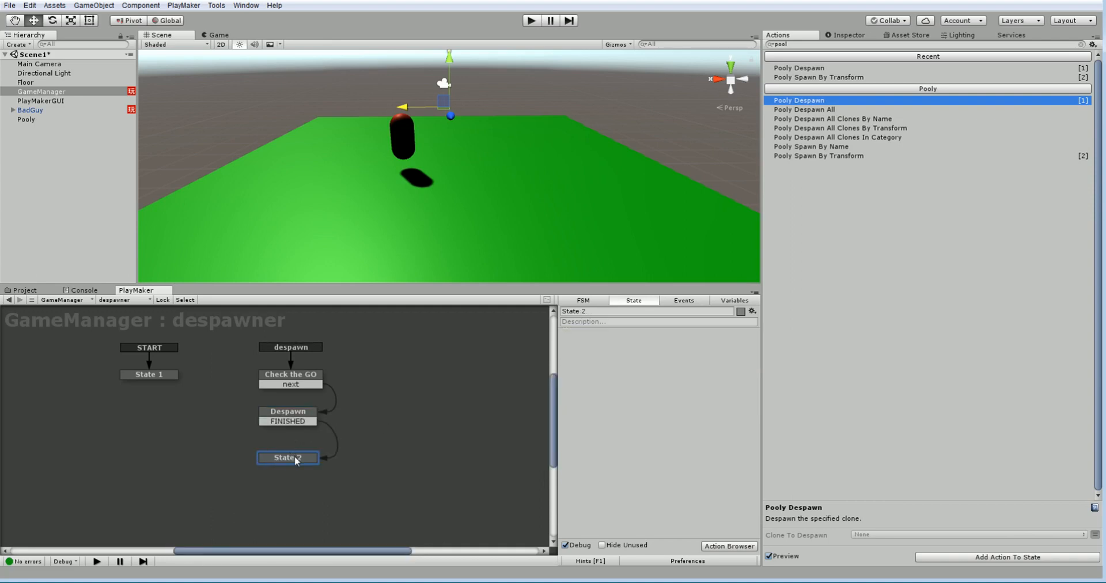
pyautogui.click(597, 311)
pyautogui.write('Se')
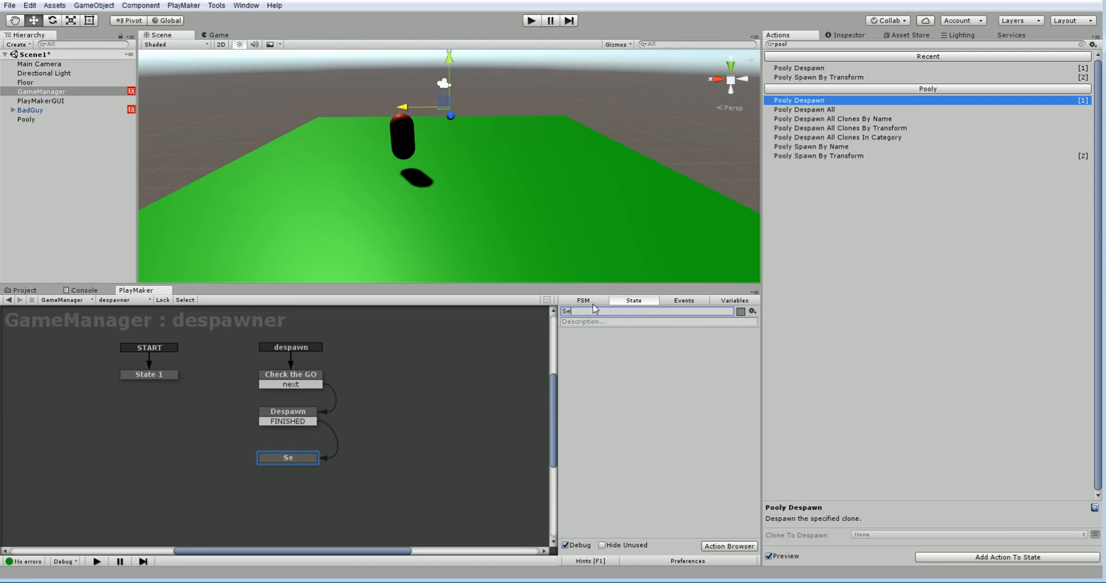
pyautogui.write('t to Null')
# Add a Set Game Object action to the Set to Null state with spawnGO as its variable and the game object left as None.
pyautogui.click(812, 44)
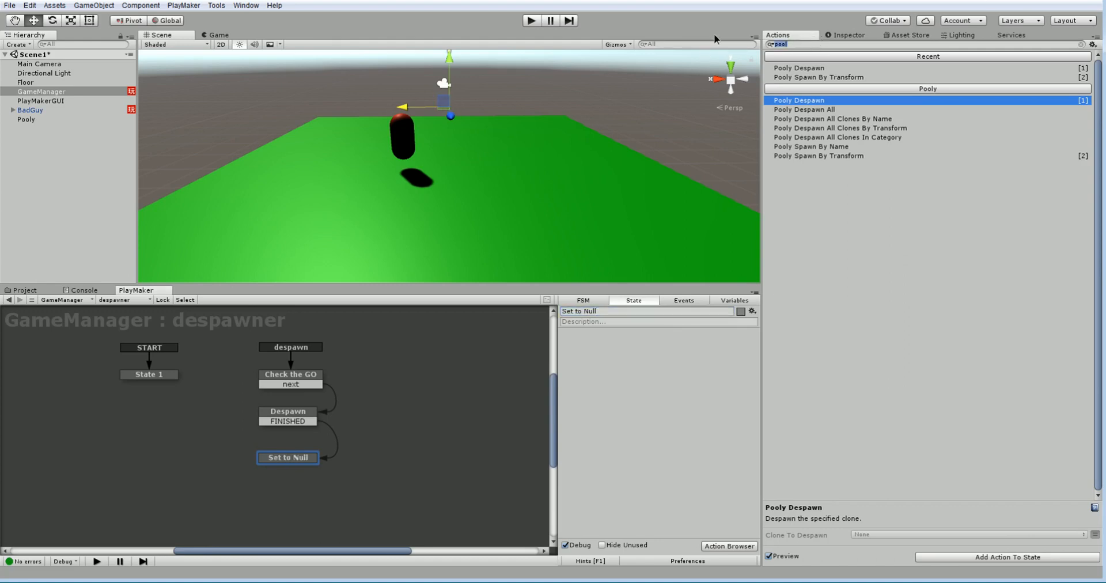
pyautogui.write('game')
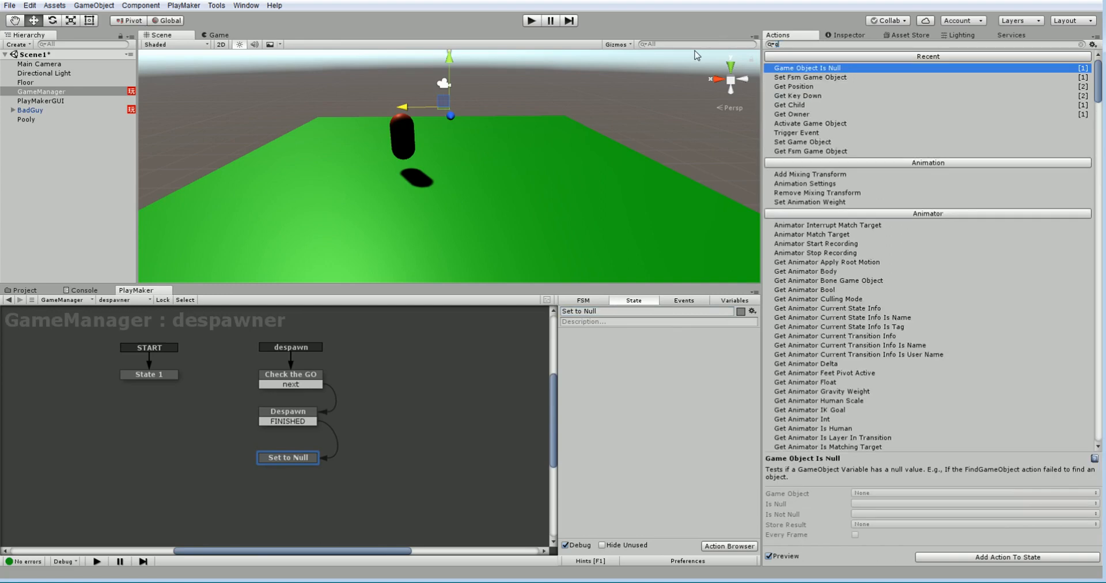
pyautogui.press('BackSpace')
pyautogui.press('BackSpace')
pyautogui.press('BackSpace')
pyautogui.press('BackSpace')
pyautogui.write('set game')
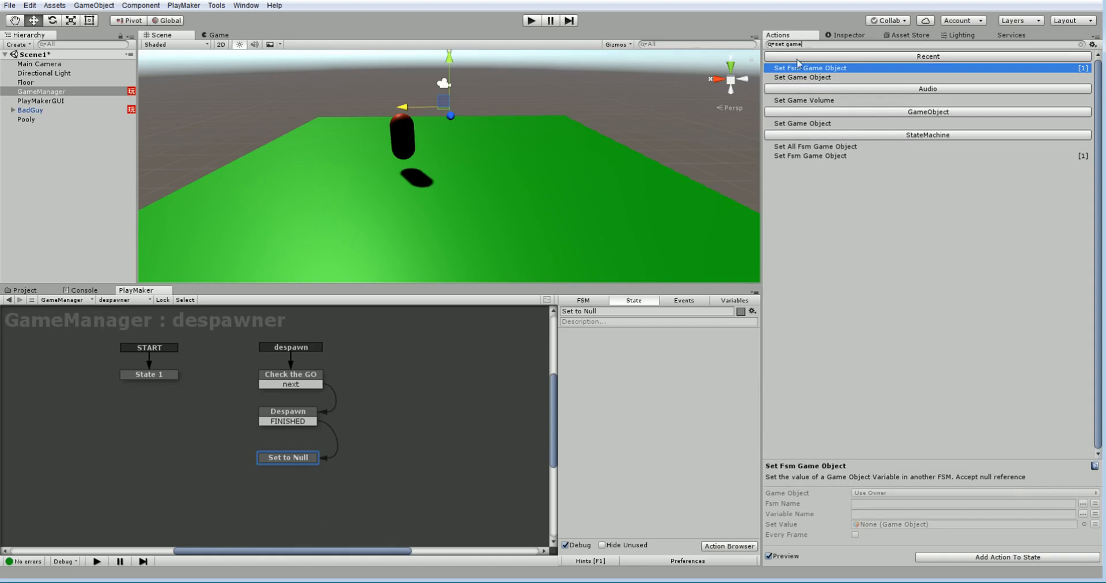
pyautogui.doubleClick(802, 78)
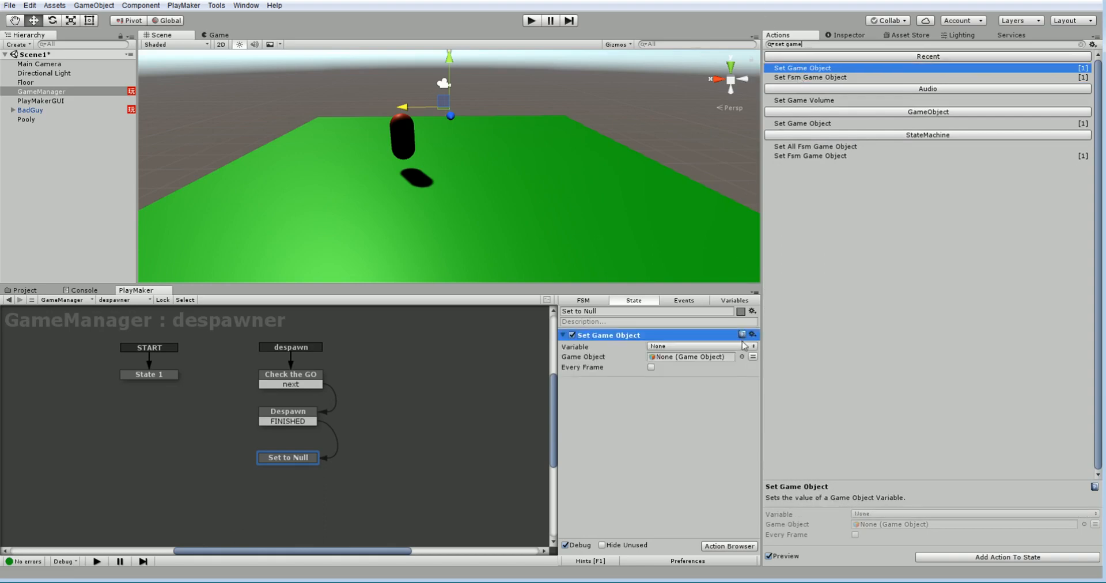
pyautogui.click(709, 347)
pyautogui.click(683, 371)
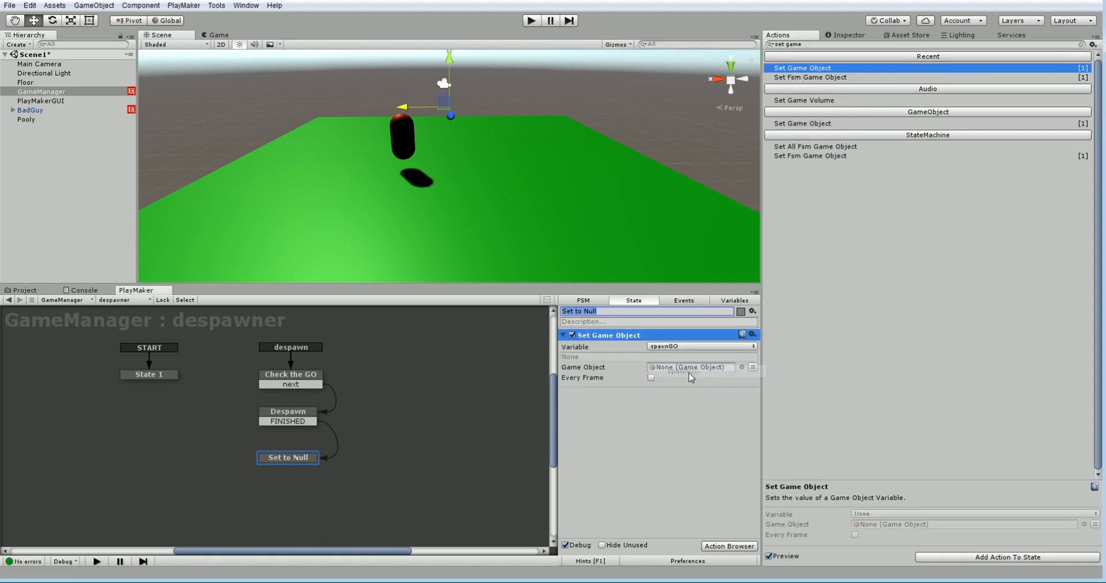
pyautogui.rightClick(266, 462)
pyautogui.moveTo(311, 467)
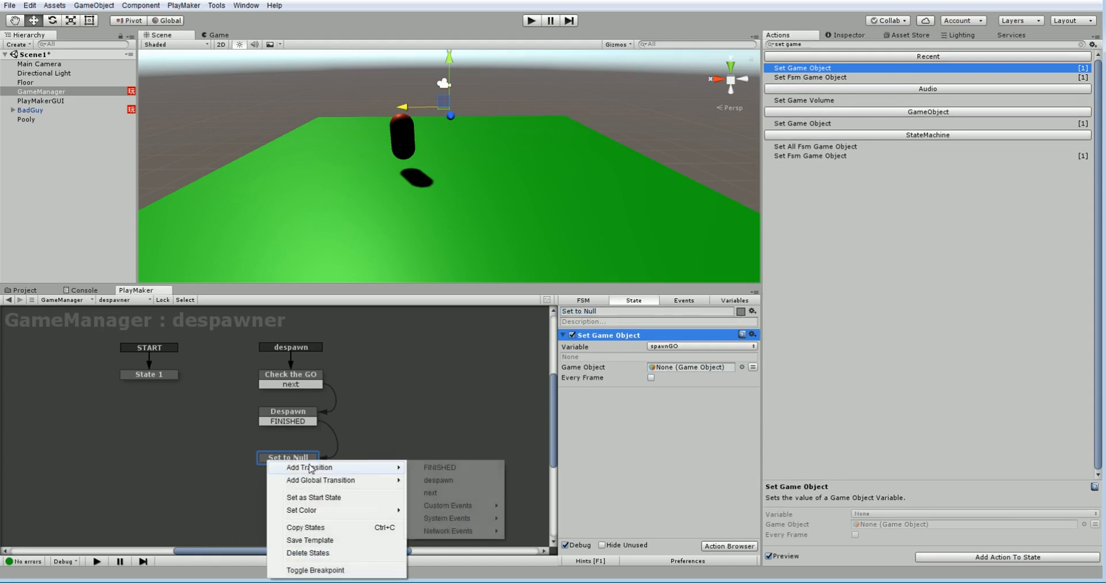
pyautogui.click(421, 467)
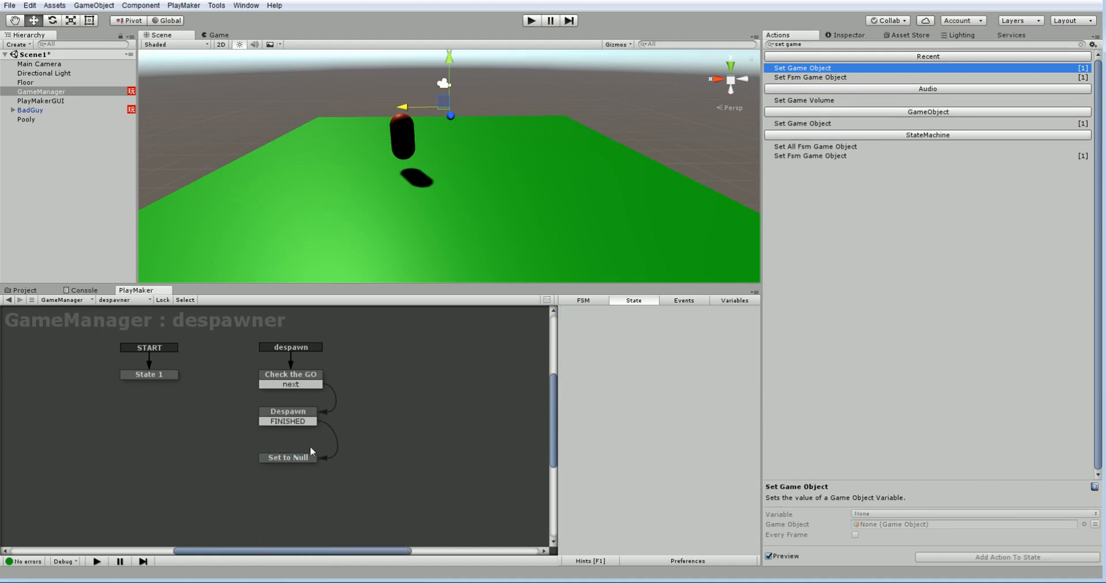
# Move the Set to Null state closer to Despawn and review the actions of the despawner states.
pyautogui.moveTo(299, 459); pyautogui.dragTo(299, 450)
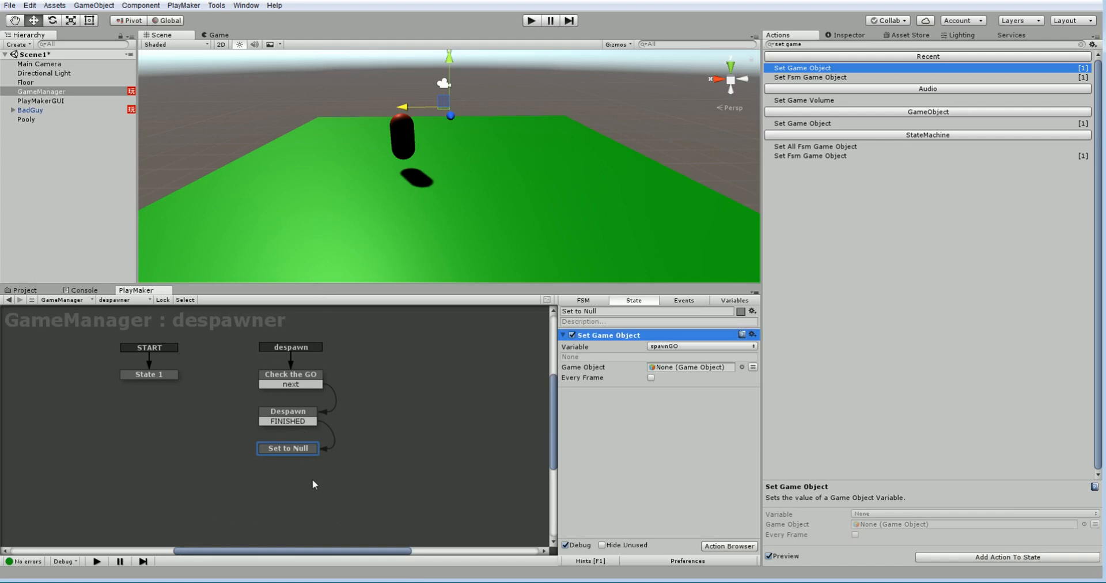
pyautogui.click(309, 382)
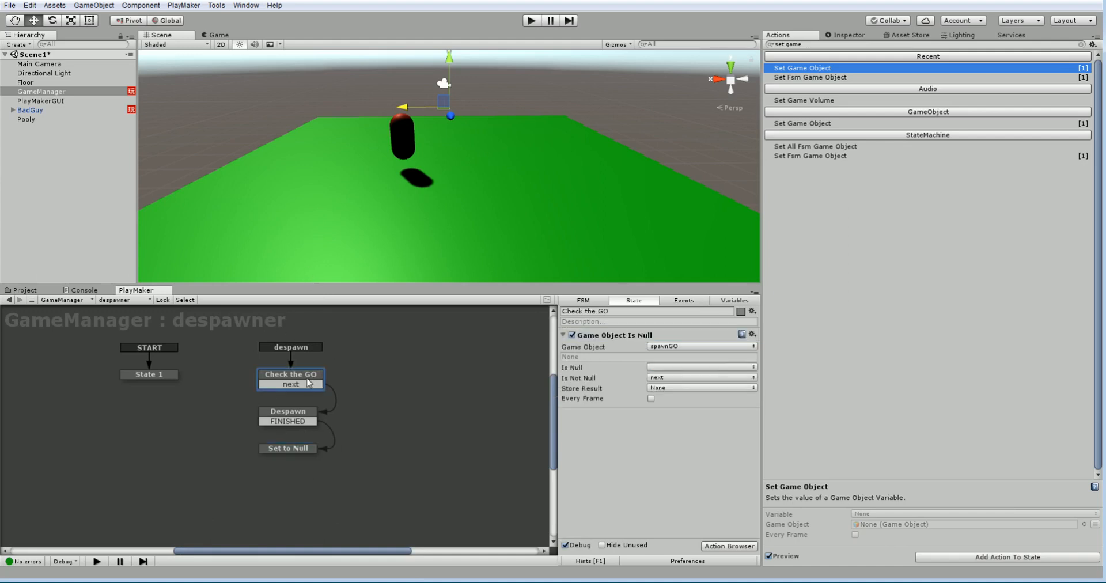
pyautogui.click(297, 418)
pyautogui.click(291, 447)
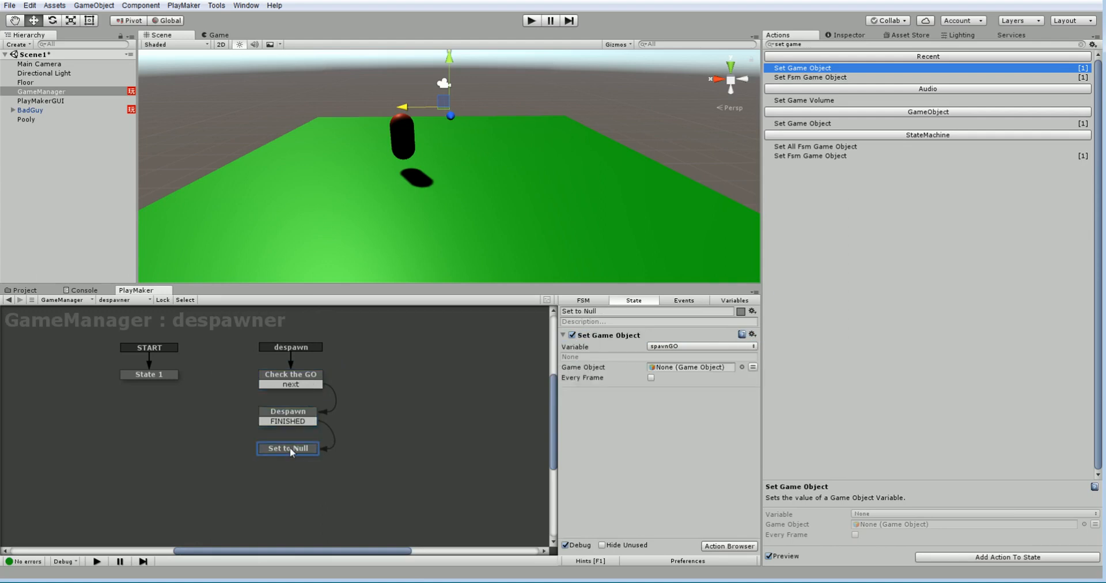
pyautogui.click(303, 386)
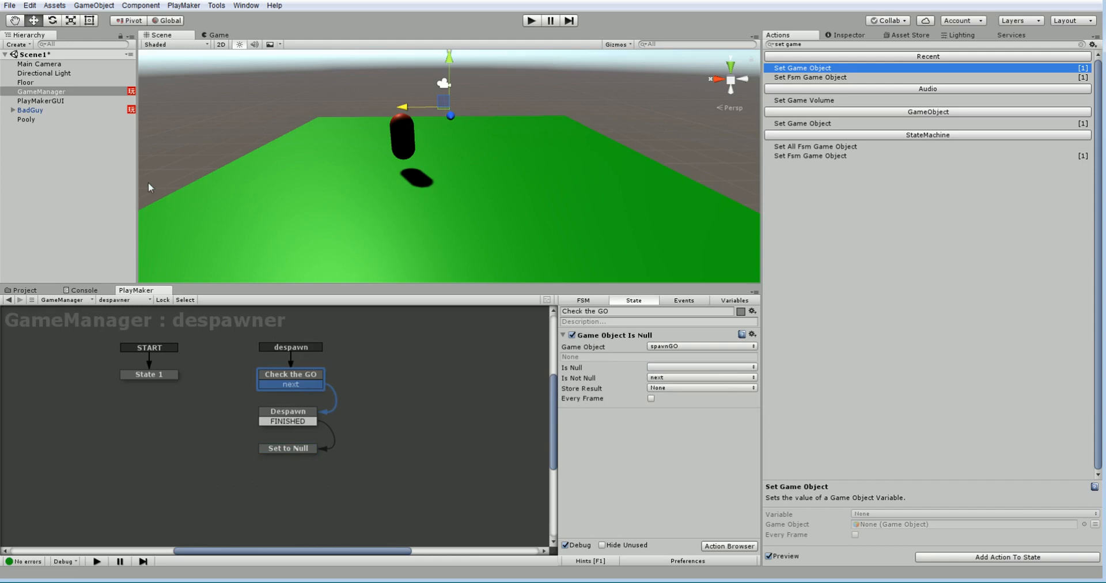
pyautogui.click(651, 399)
# Review the states of BadGuy's FSM and add a Set Fsm Game Object action to its State 1.
pyautogui.click(94, 110)
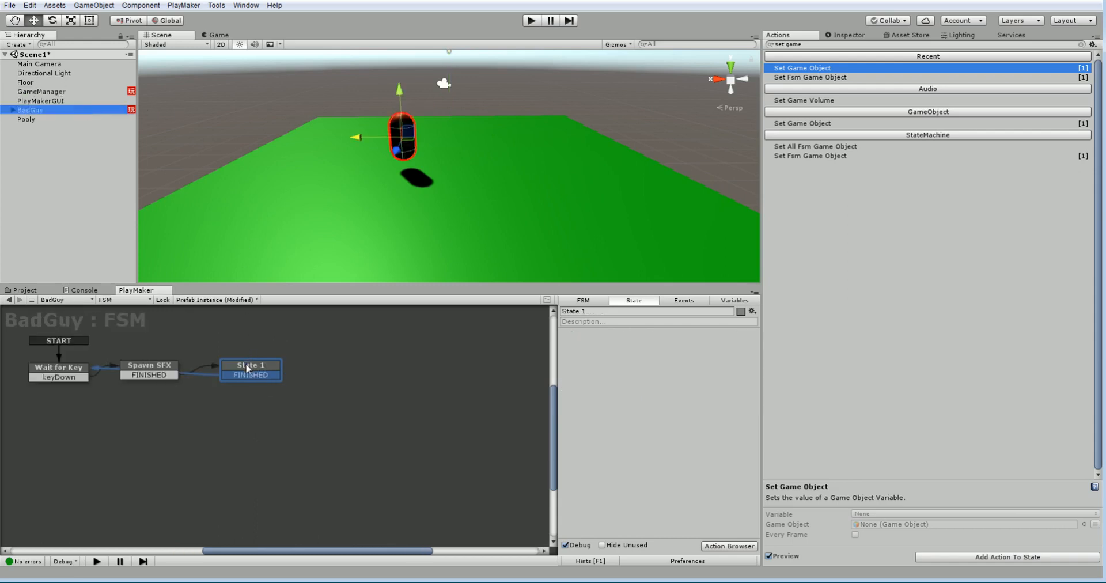
pyautogui.click(79, 369)
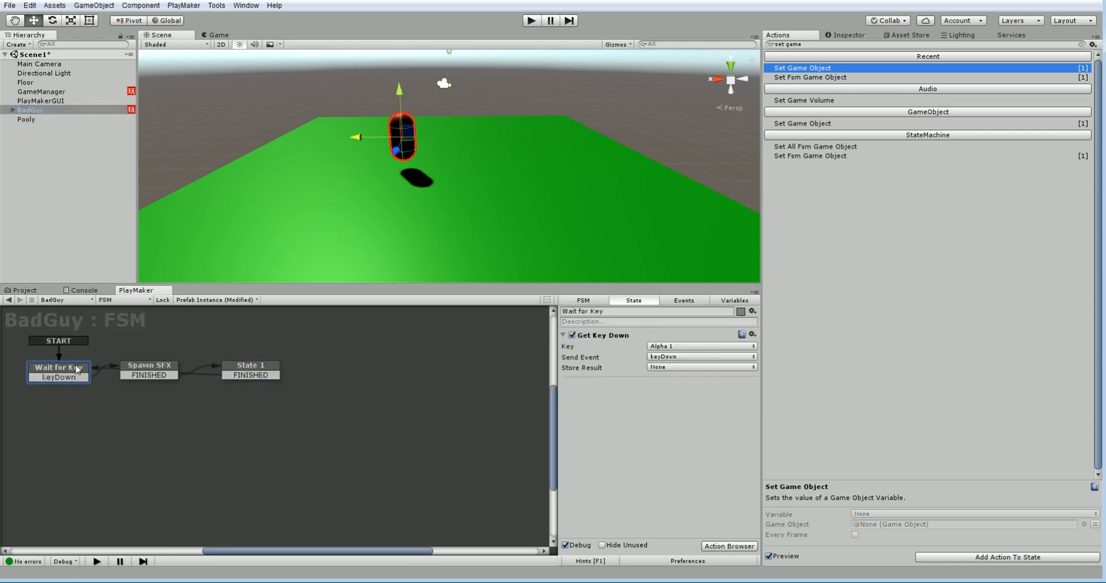
pyautogui.click(146, 372)
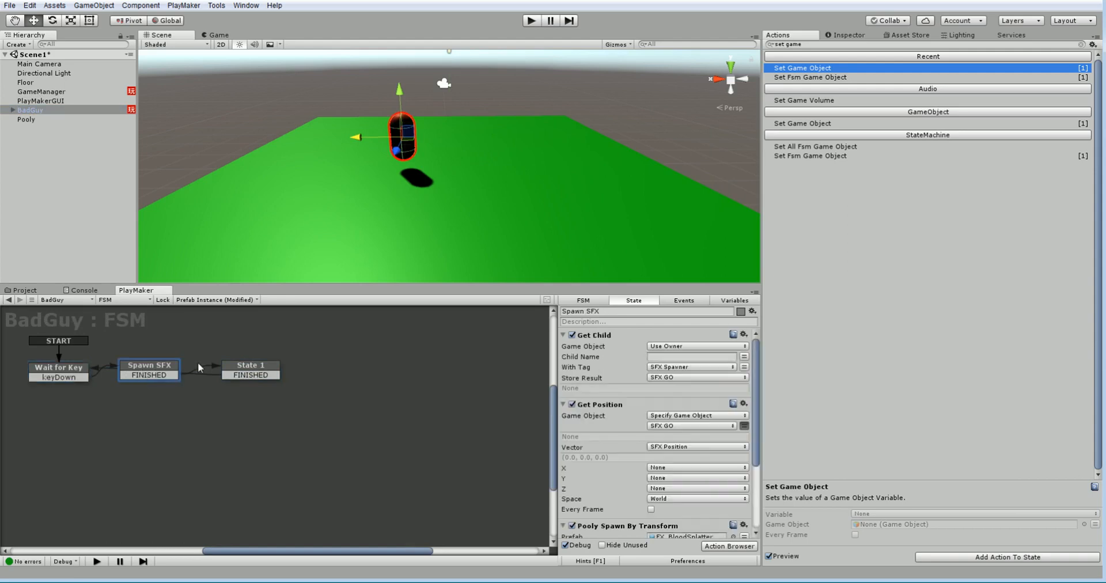
pyautogui.click(235, 369)
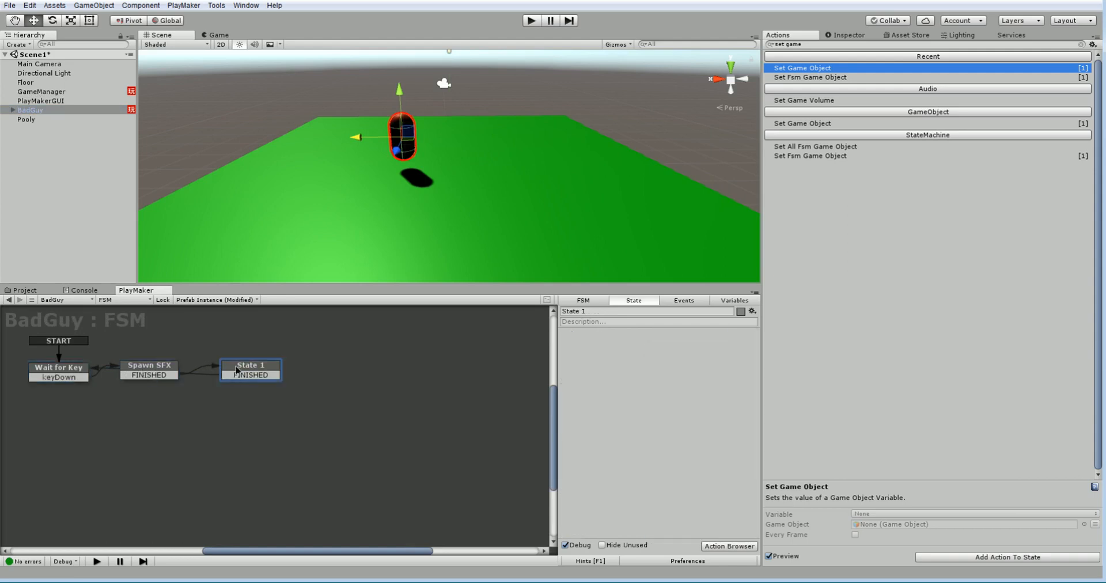
pyautogui.click(856, 36)
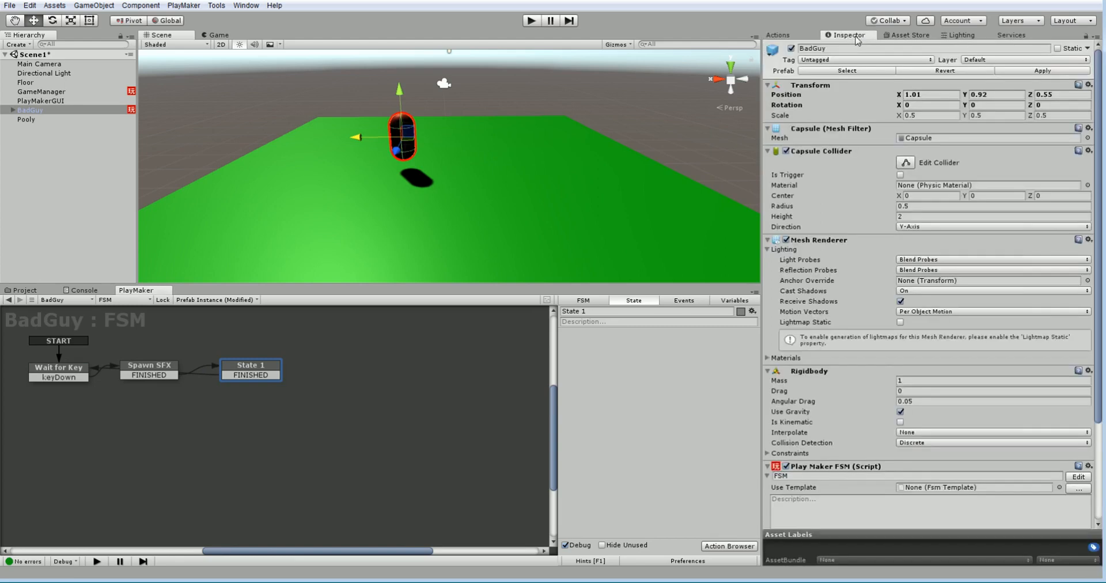
pyautogui.click(839, 47)
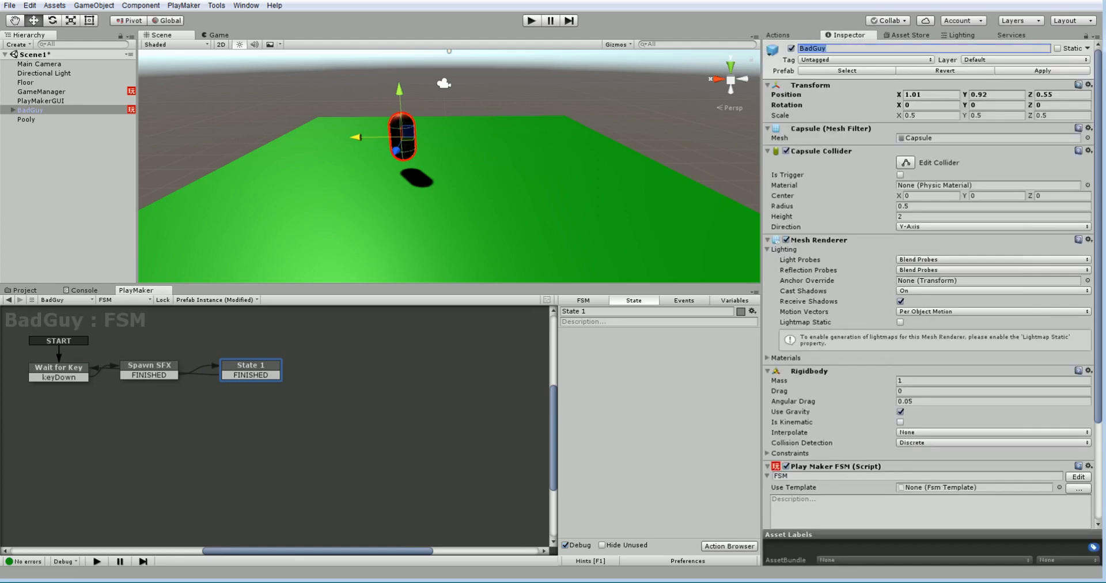
pyautogui.click(780, 38)
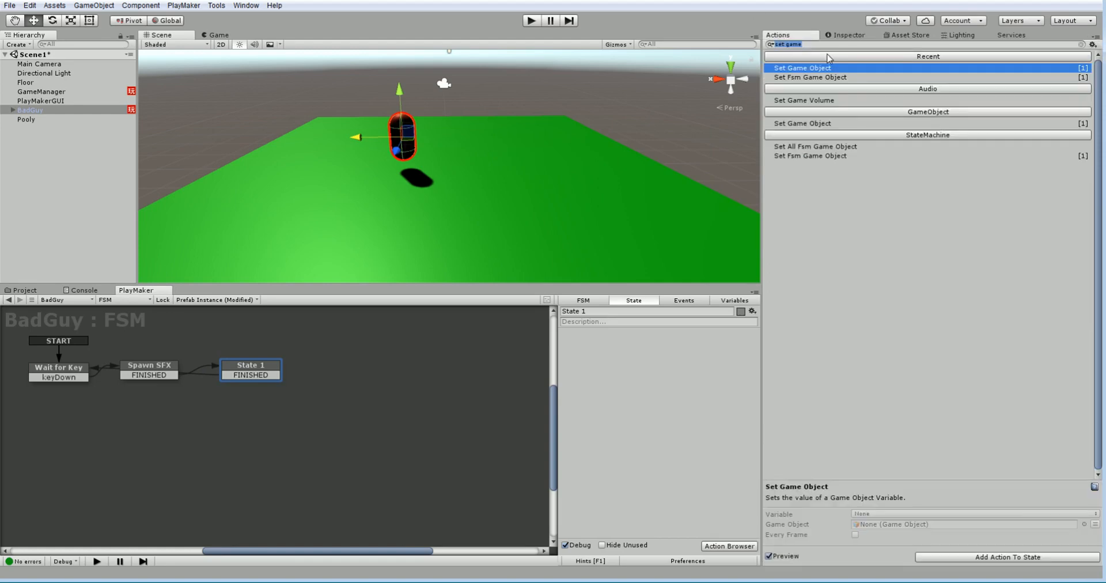
pyautogui.write('set')
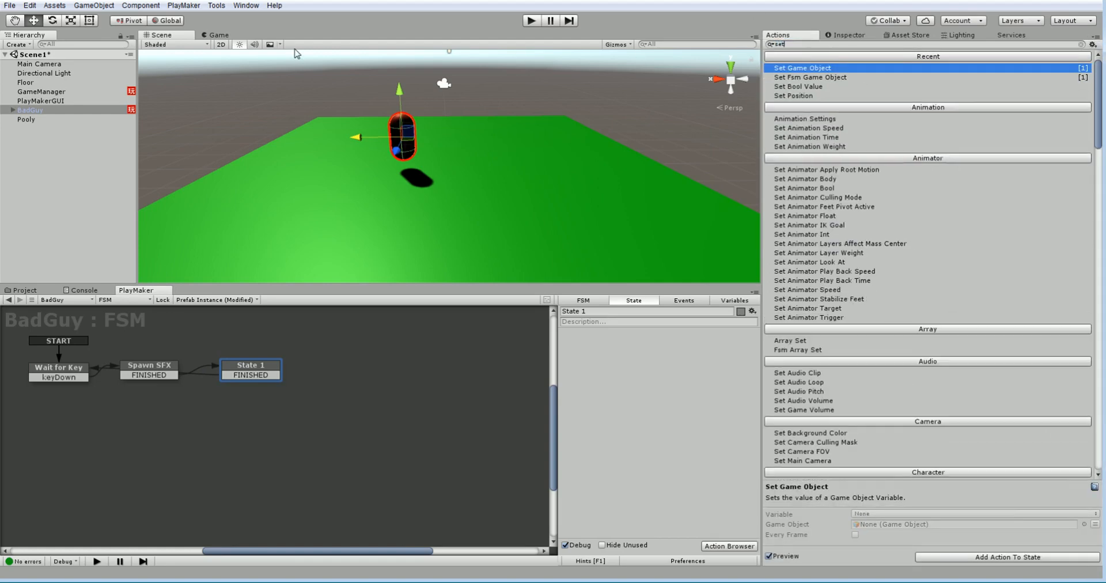
pyautogui.write(' fsm g')
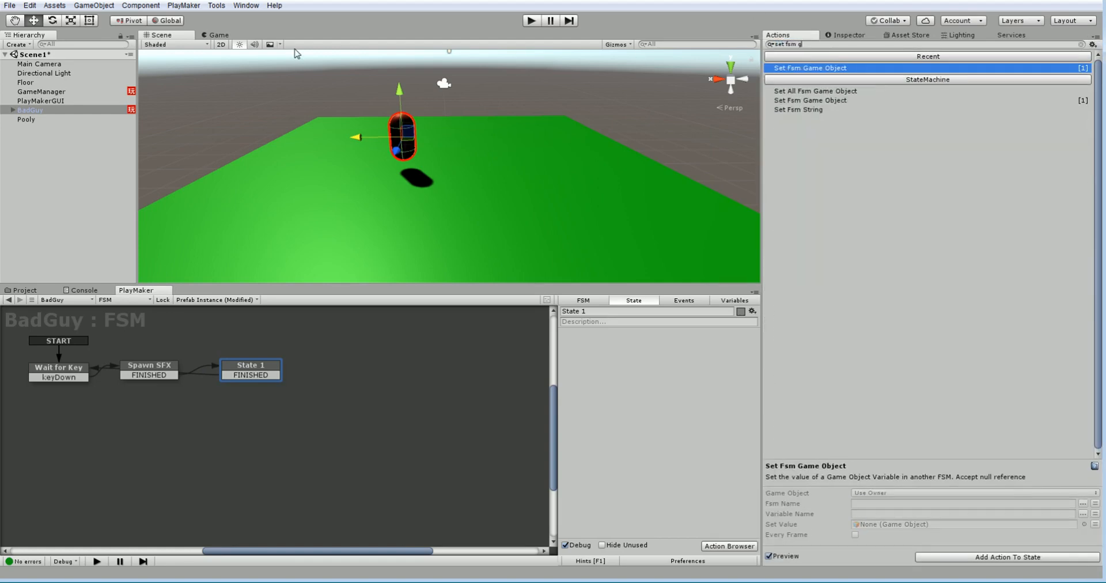
pyautogui.doubleClick(781, 69)
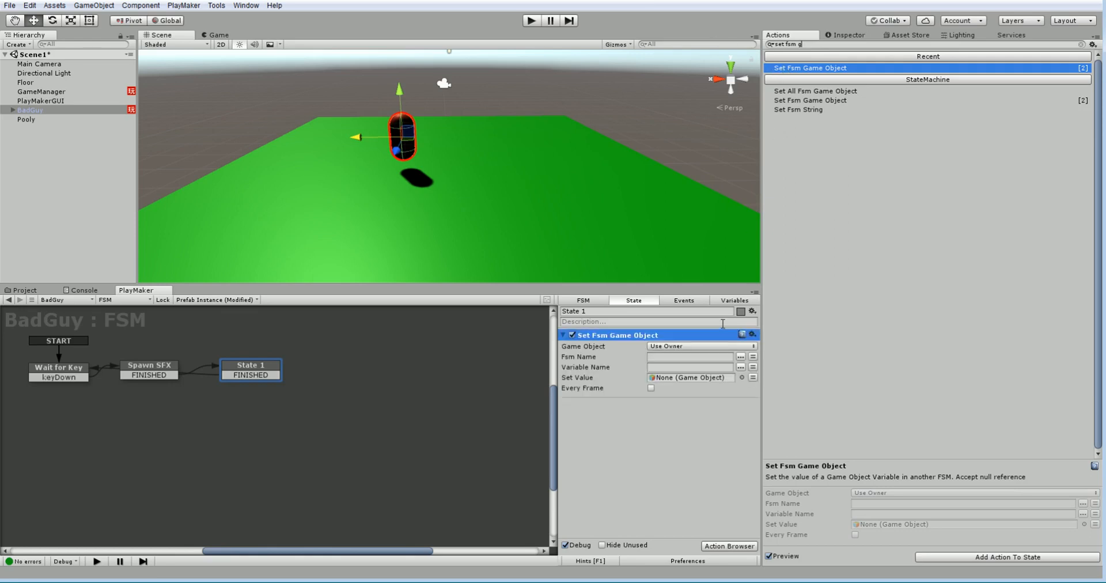
# Target the Set Fsm Game Object action at the global gameManager variable and set its FSM name to despawner.
pyautogui.click(736, 346)
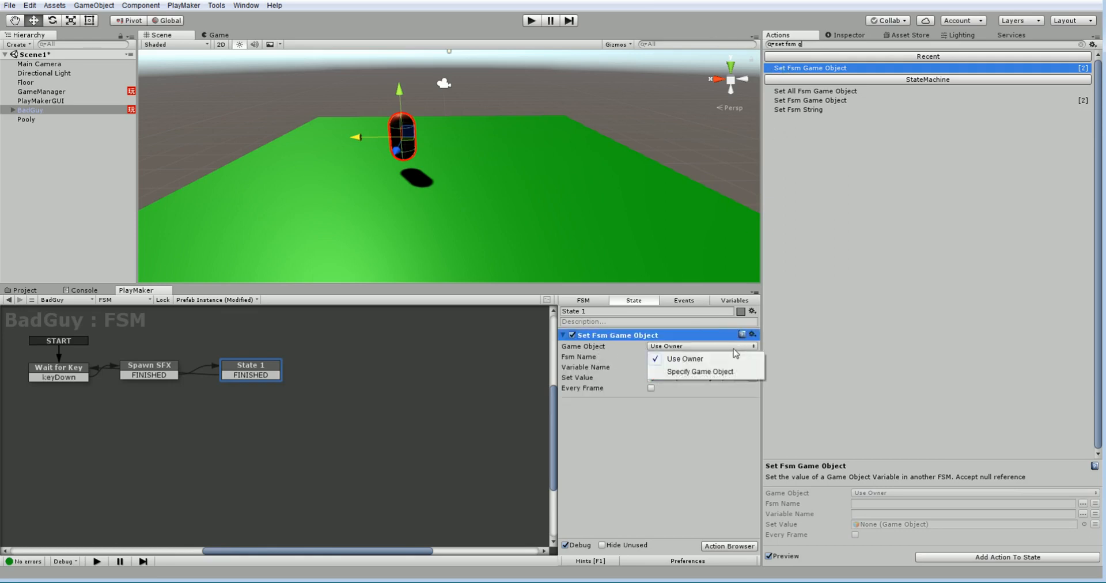
pyautogui.click(714, 371)
pyautogui.click(722, 359)
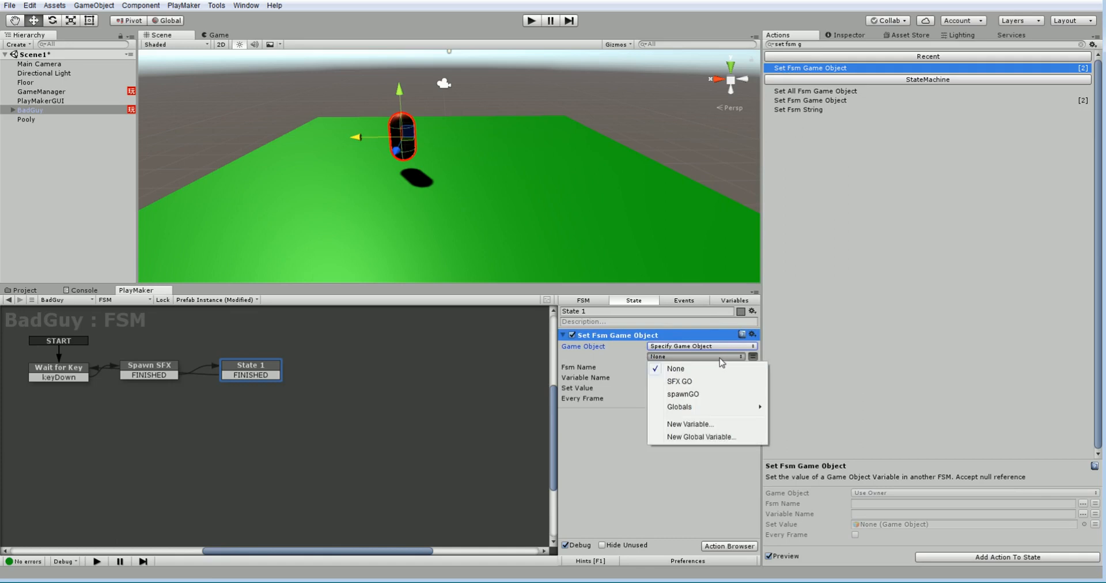
pyautogui.moveTo(764, 412)
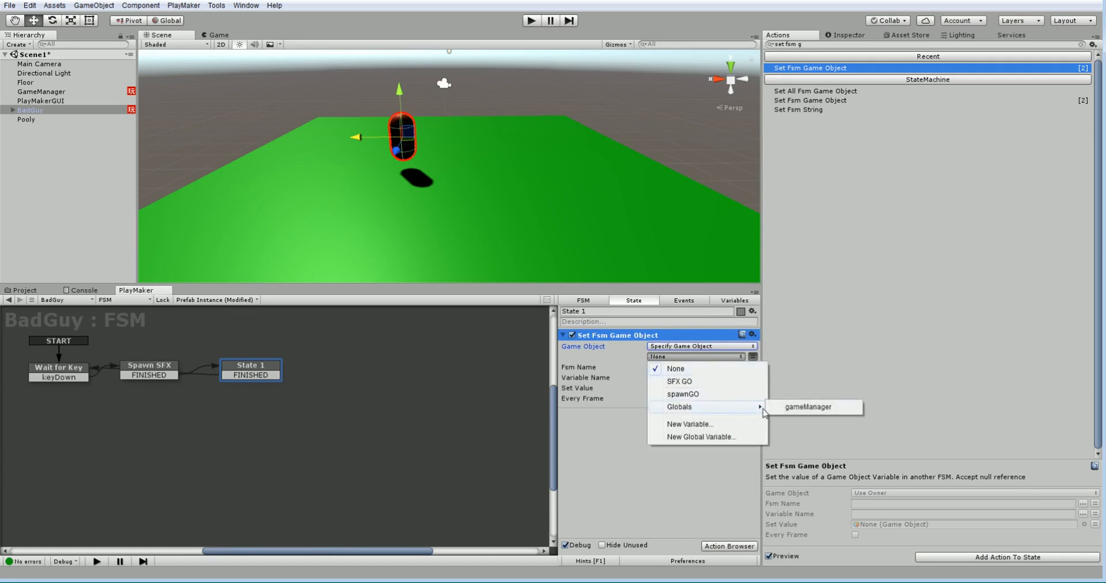
pyautogui.click(810, 407)
pyautogui.click(674, 377)
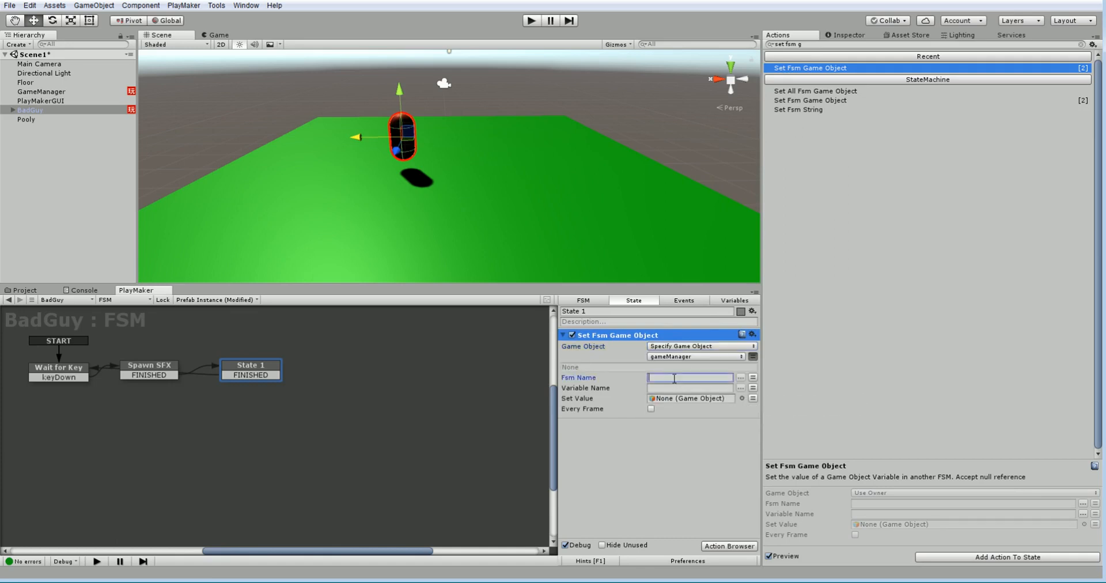
pyautogui.write('despawner')
# Check GameManager's FSM names, then set the action's variable name to spawnGO and its value to the spawnGO variable.
pyautogui.click(58, 92)
pyautogui.click(834, 36)
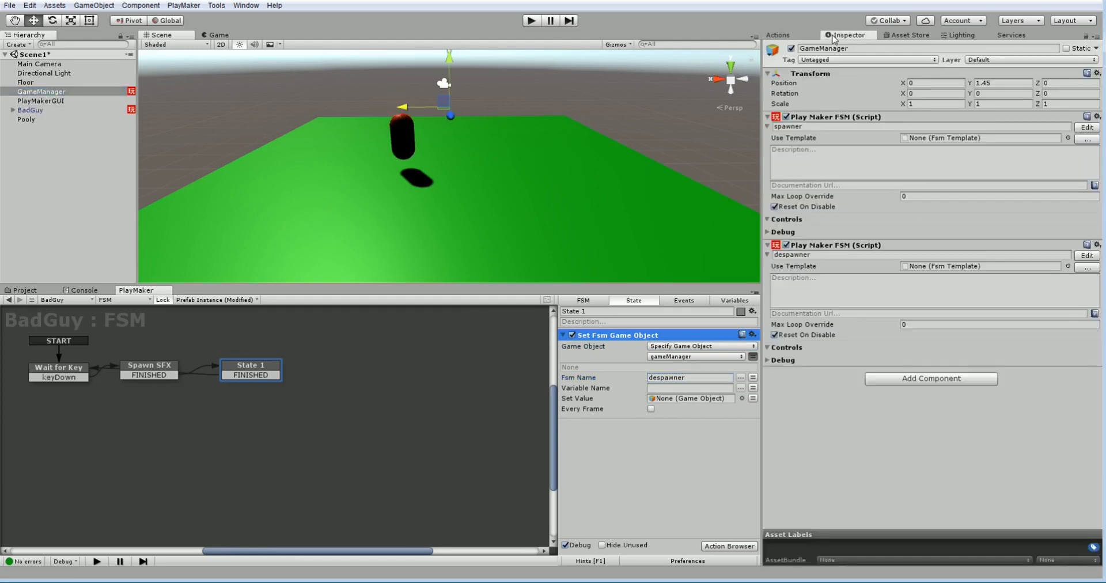
pyautogui.click(655, 388)
pyautogui.write('spawnGO')
pyautogui.click(752, 398)
pyautogui.click(696, 399)
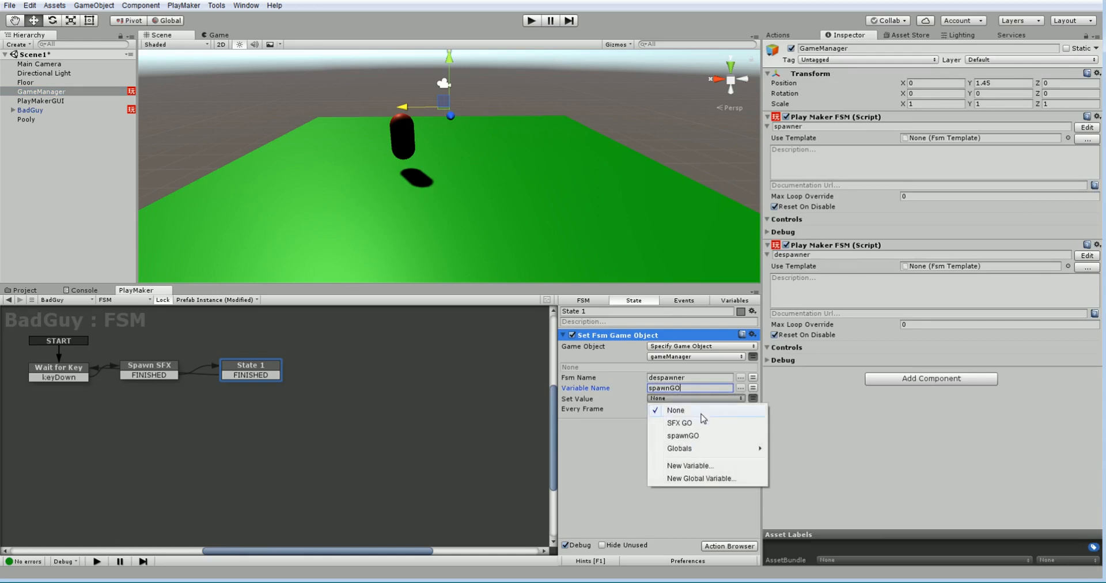
pyautogui.click(682, 436)
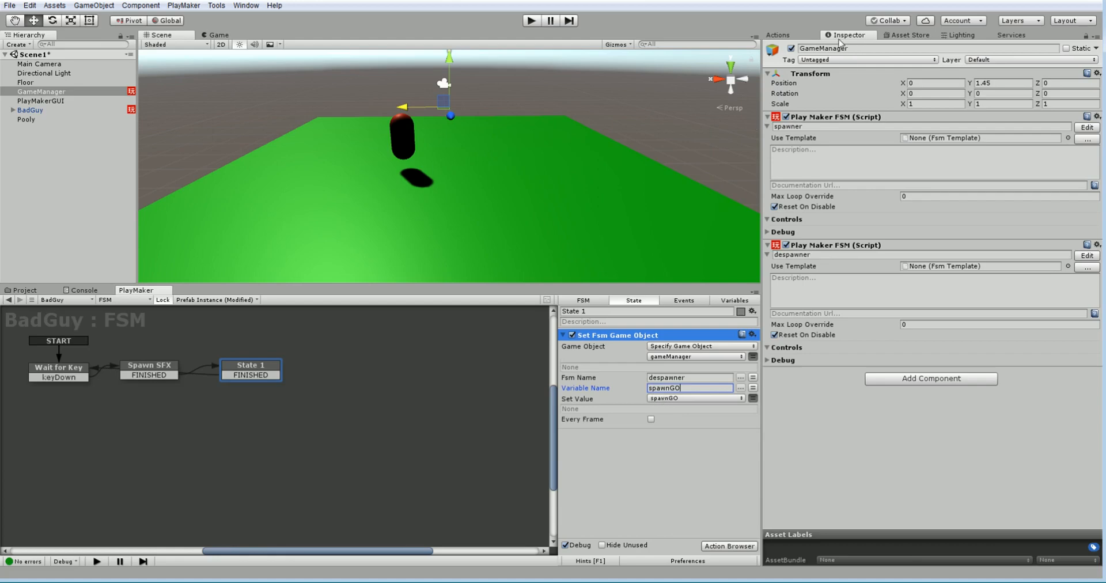
# Add a Send Event action to State 1 and place it below the Set Fsm Game Object action.
pyautogui.click(790, 36)
pyautogui.write('send eve')
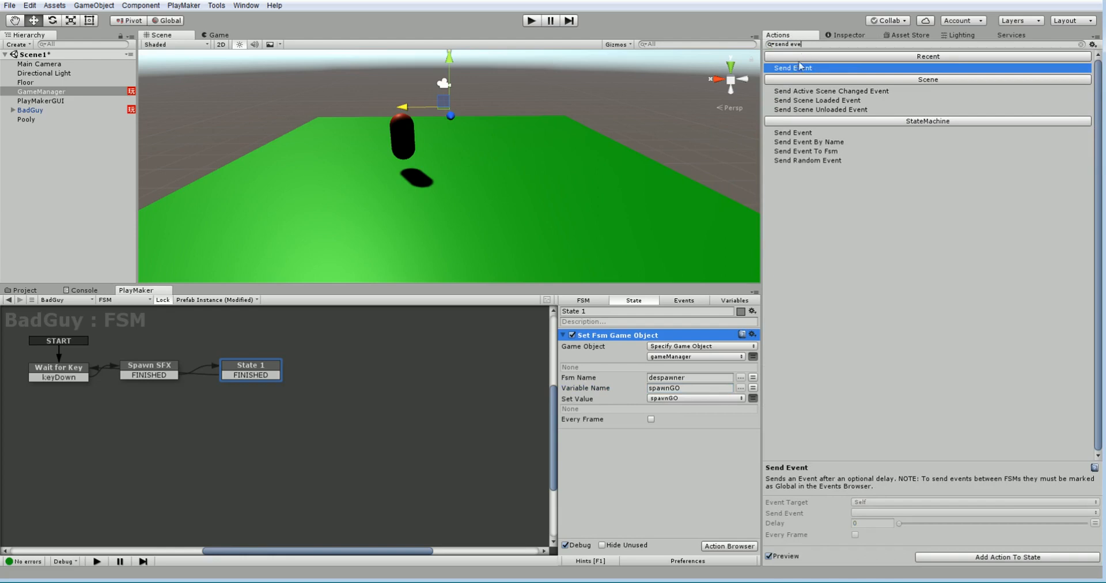
pyautogui.doubleClick(799, 68)
pyautogui.moveTo(640, 336); pyautogui.dragTo(601, 501)
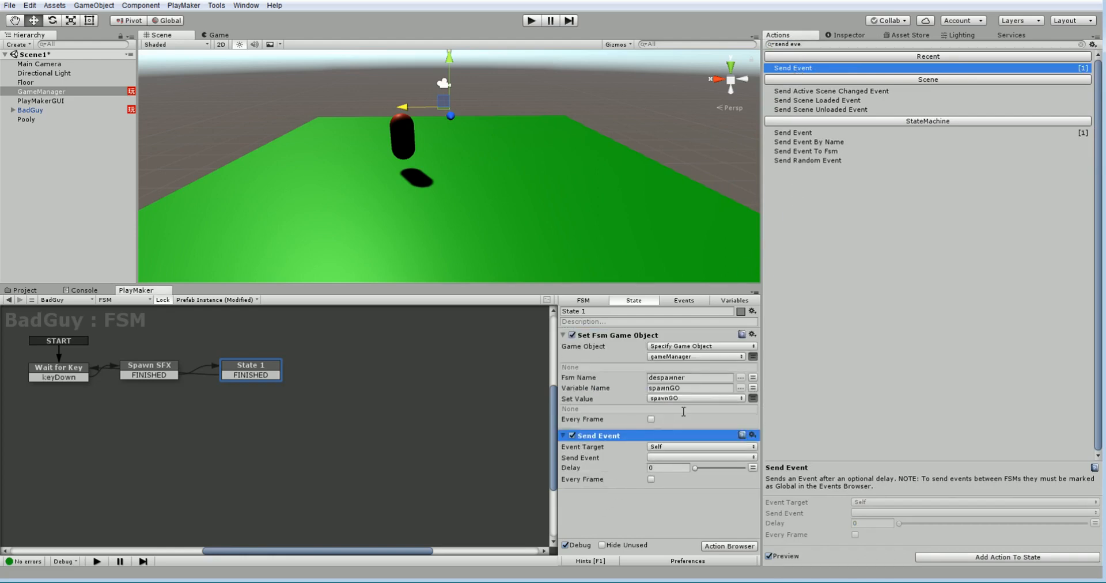
# Set the Send Event action to send the global despawn event to the game object in the global gameManager variable.
pyautogui.click(706, 447)
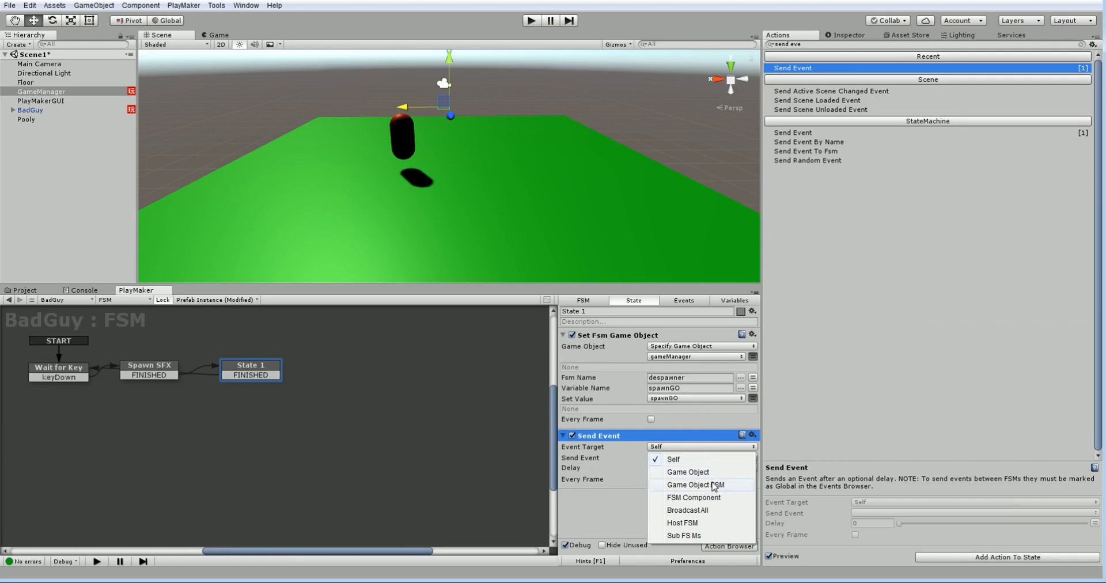
pyautogui.click(710, 472)
pyautogui.click(755, 457)
pyautogui.click(719, 479)
pyautogui.click(751, 467)
pyautogui.click(729, 468)
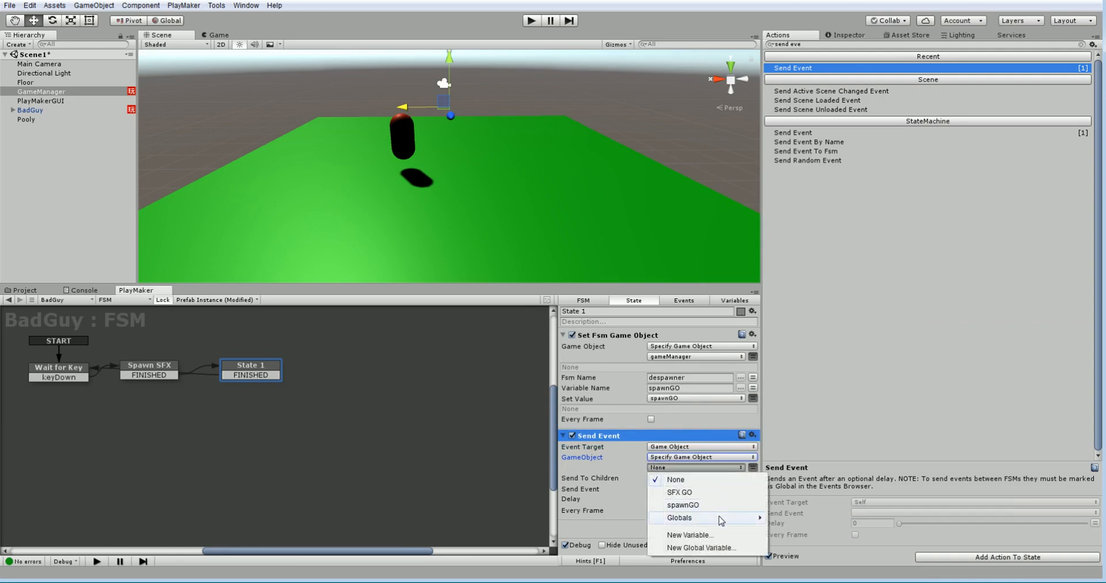
pyautogui.moveTo(720, 520)
pyautogui.click(784, 520)
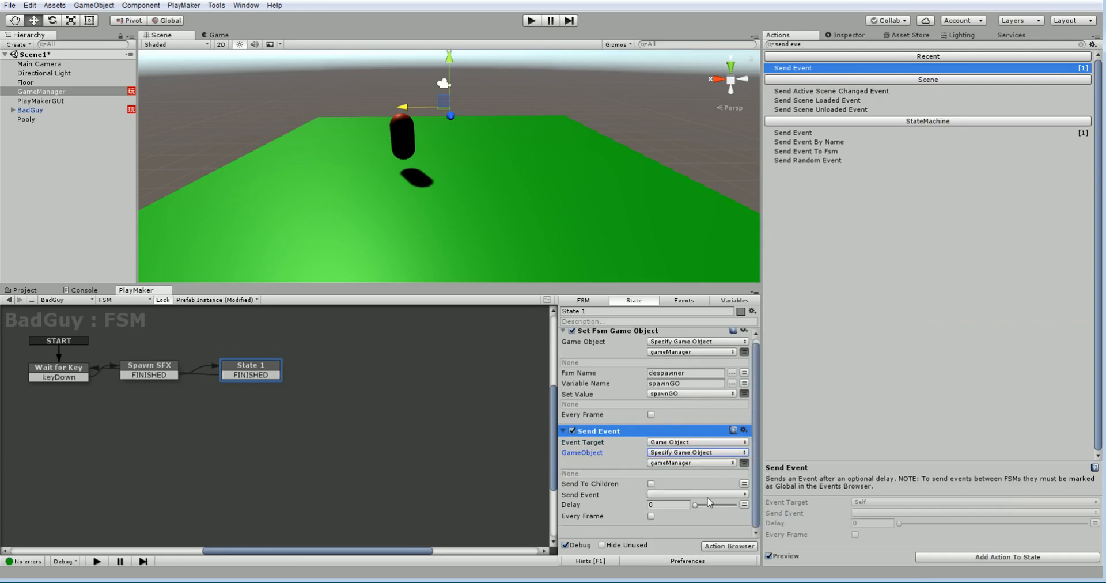
pyautogui.click(695, 495)
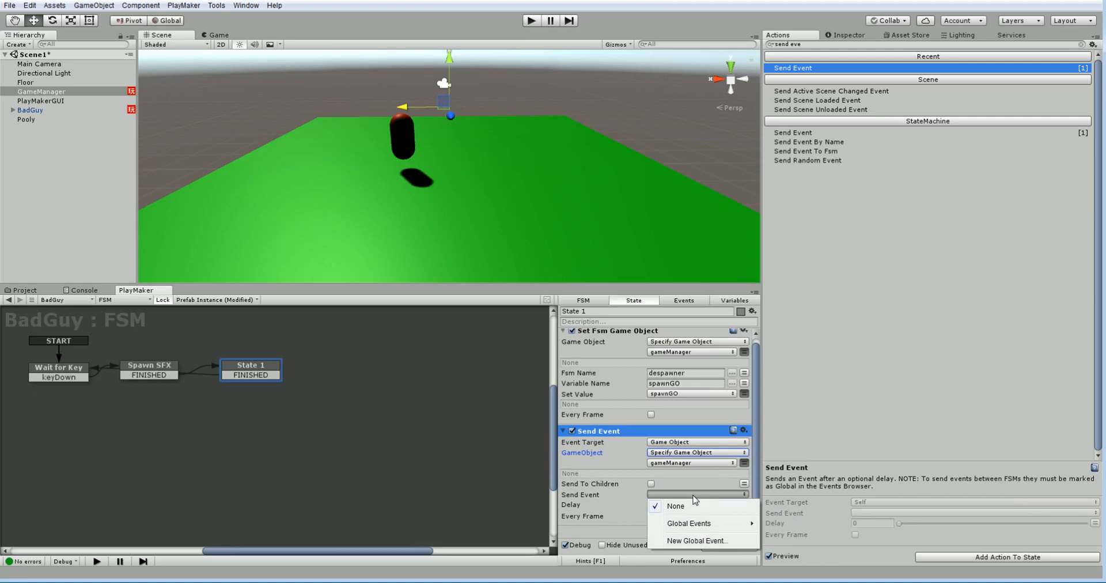
pyautogui.moveTo(706, 524)
pyautogui.click(772, 527)
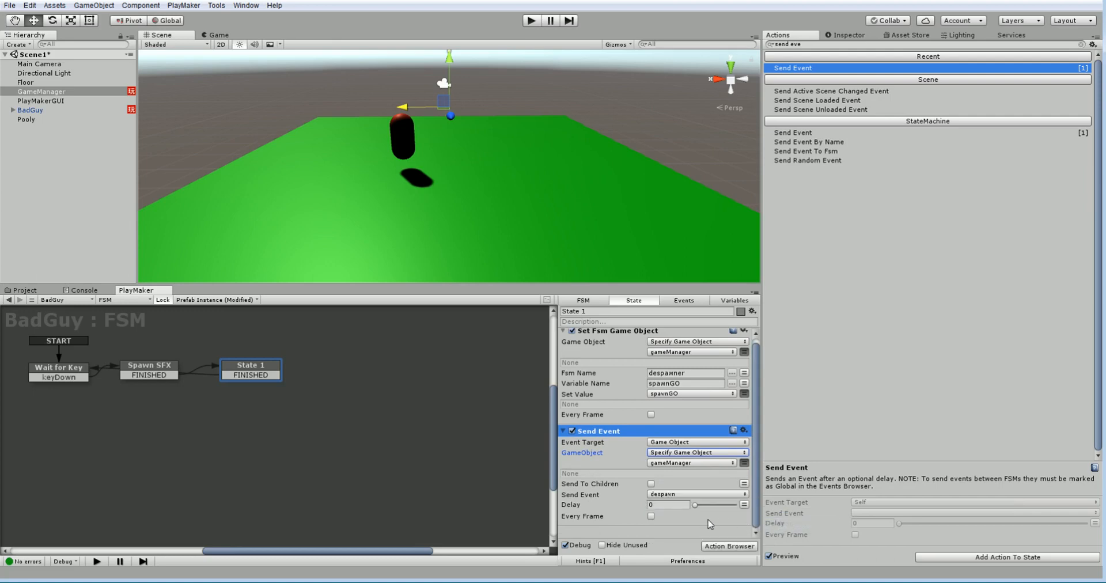
# Save the scene and apply the BadGuy instance's changes to its prefab.
pyautogui.moveTo(251, 377); pyautogui.dragTo(258, 367)
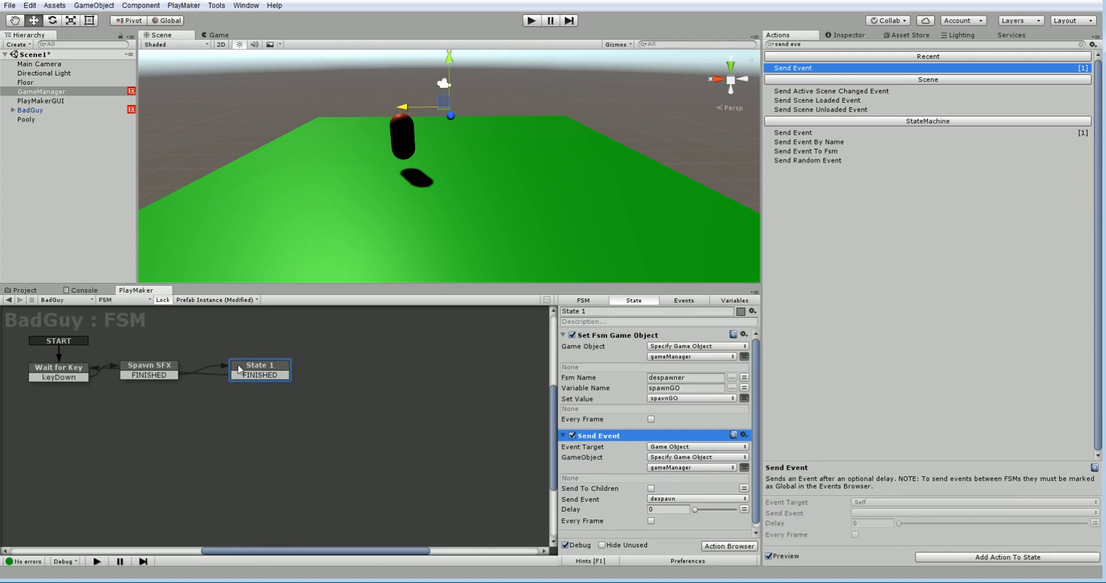
pyautogui.click(10, 5)
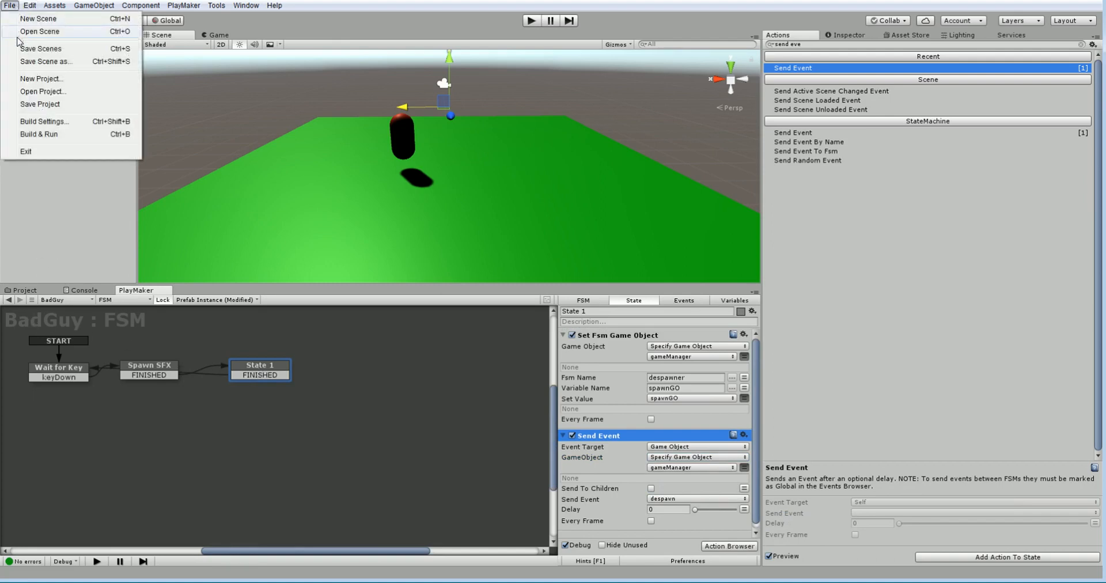
pyautogui.click(18, 51)
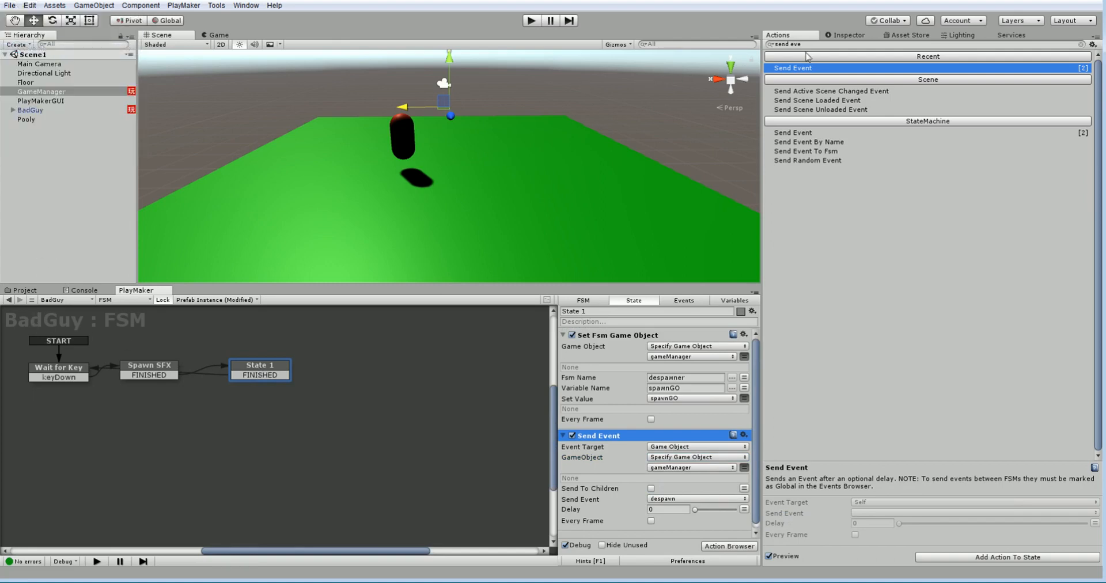
pyautogui.click(849, 35)
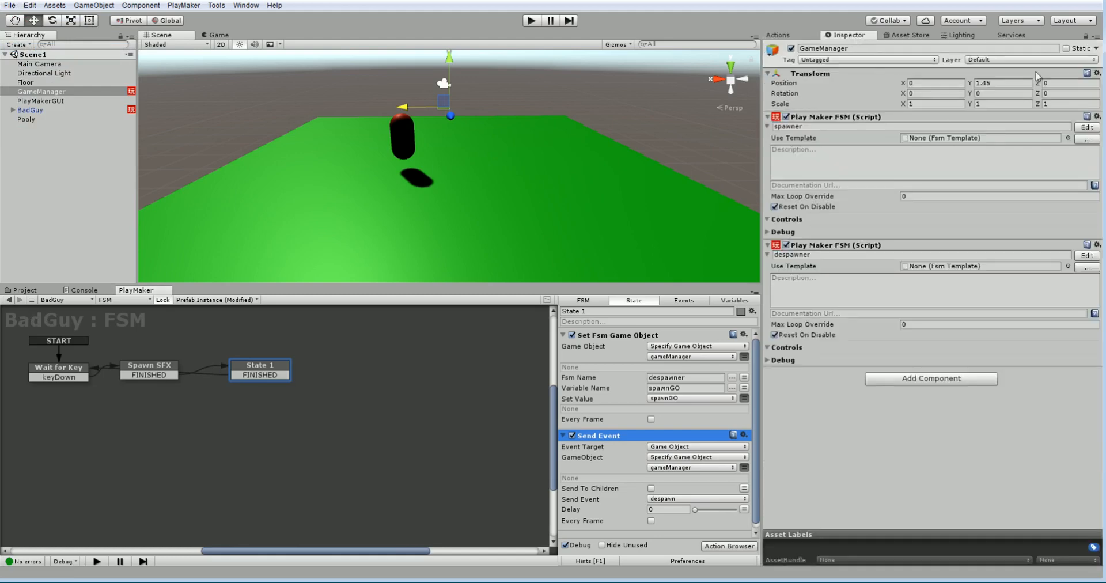
pyautogui.click(26, 112)
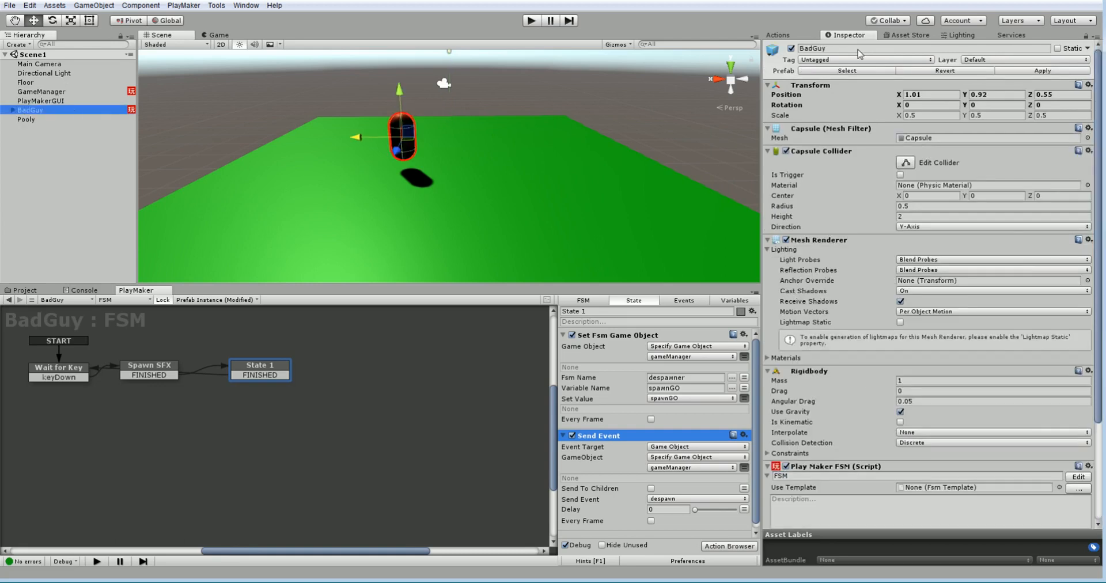
pyautogui.click(1010, 70)
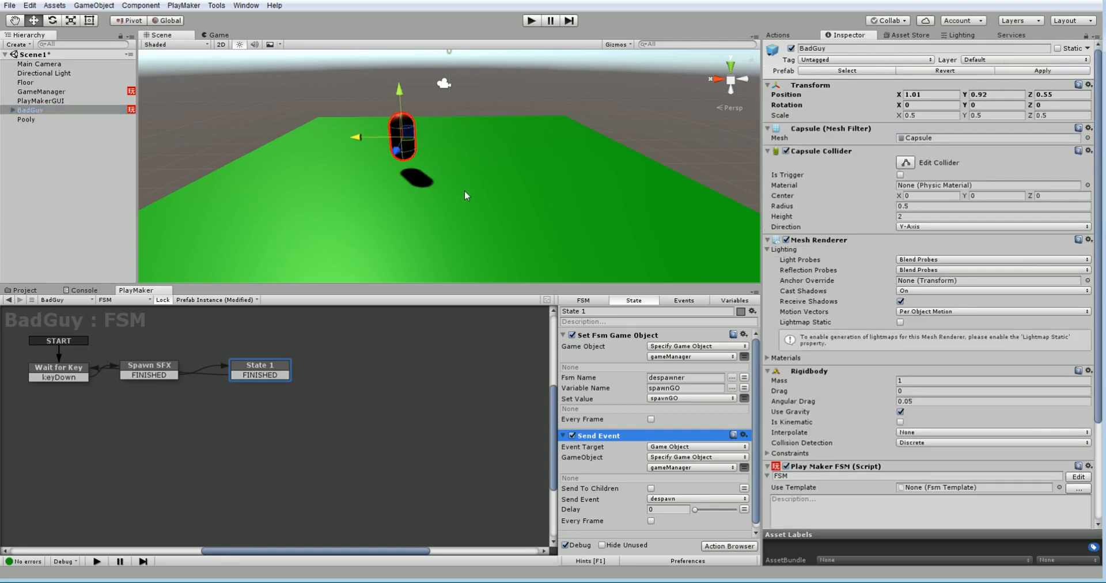
# Delete the BadGuy instance from the hierarchy and save the scene.
pyautogui.click(60, 373)
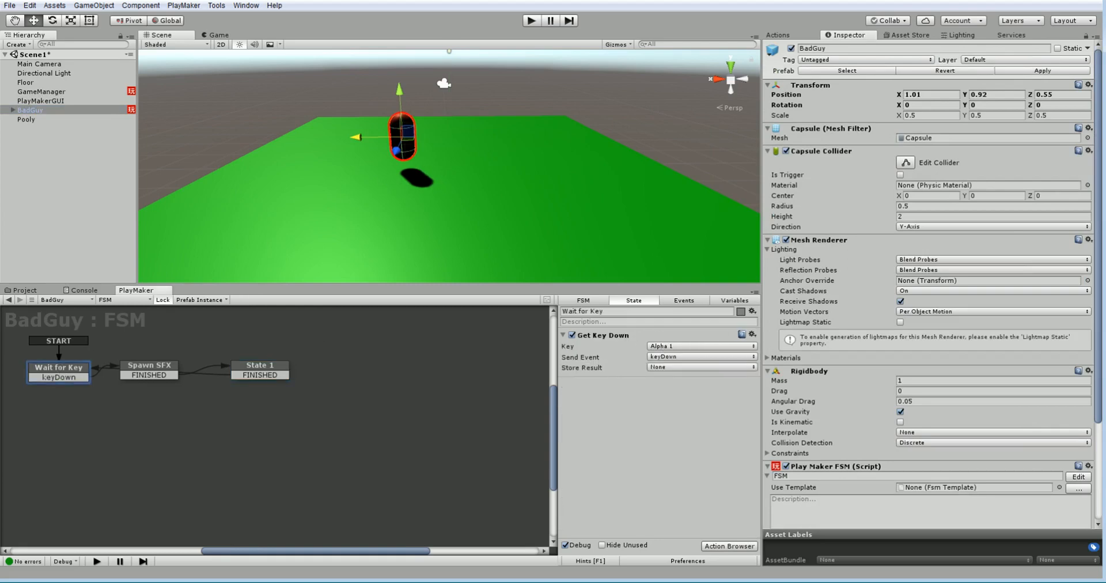
pyautogui.click(37, 111)
pyautogui.press('Delete')
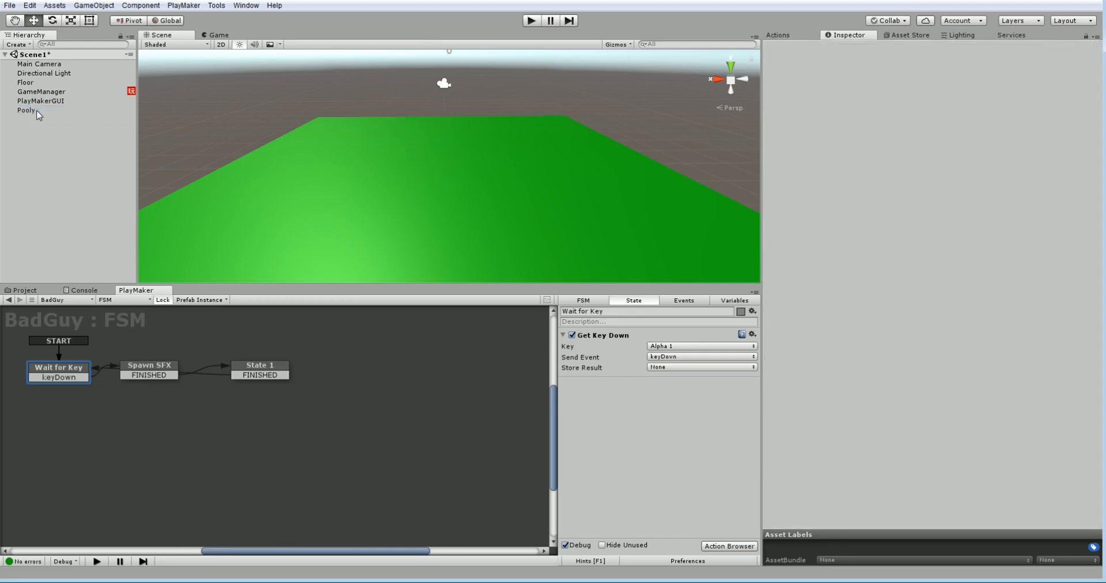
pyautogui.click(10, 5)
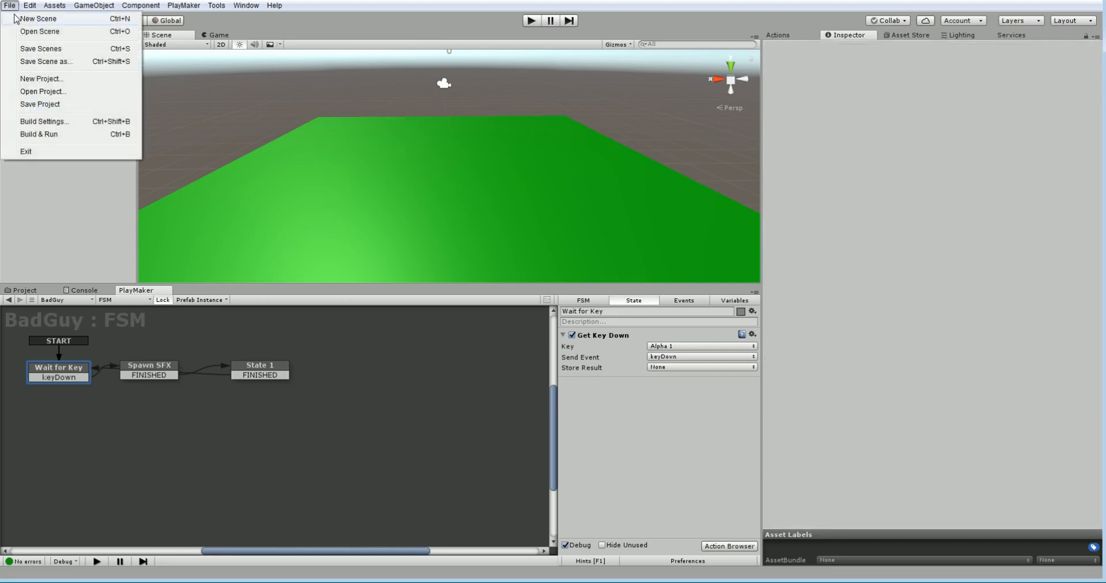
pyautogui.click(23, 49)
# Run the scene twice to test the spawning and despawning of BadGuy clones, stopping play mode after each run.
pyautogui.click(530, 21)
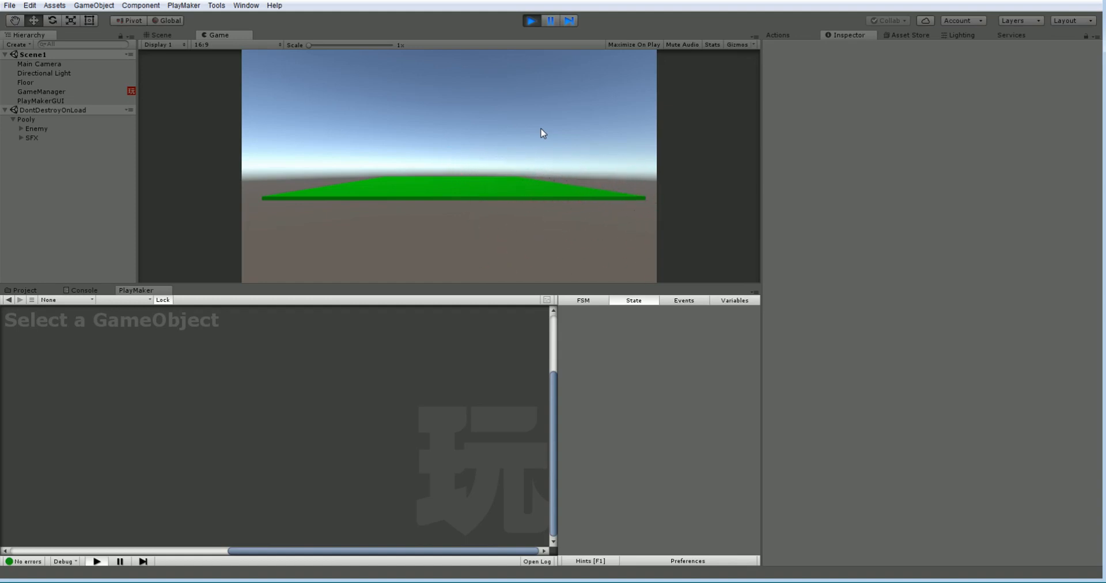
pyautogui.click(531, 22)
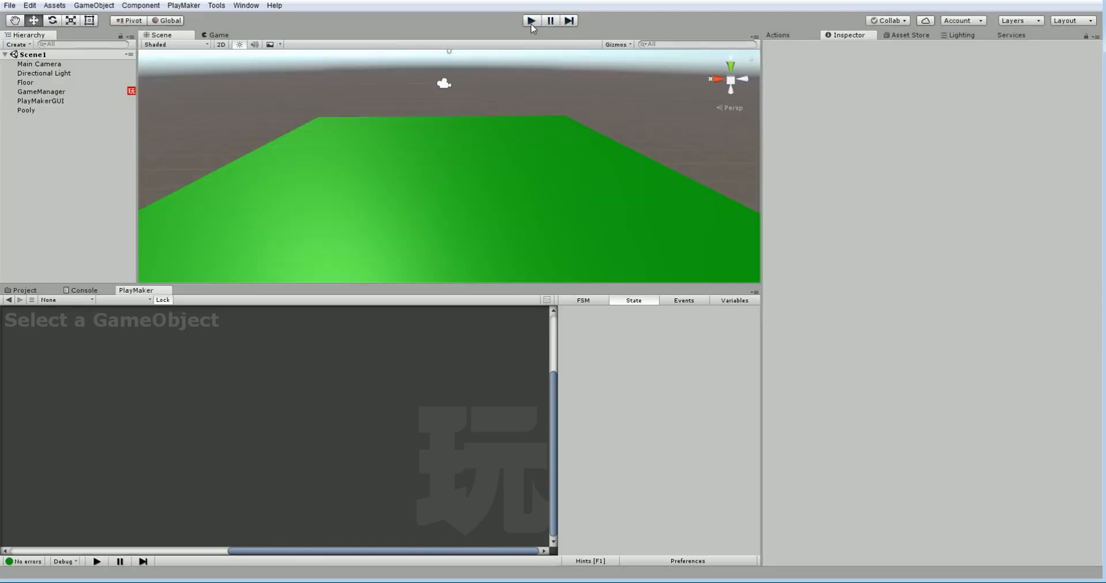
pyautogui.click(531, 21)
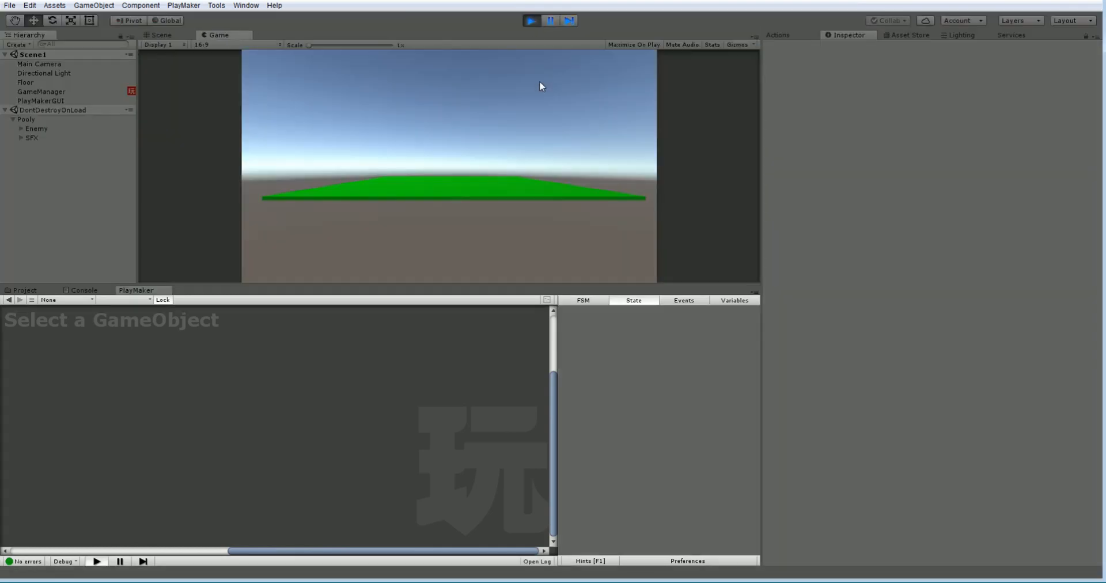
pyautogui.click(531, 21)
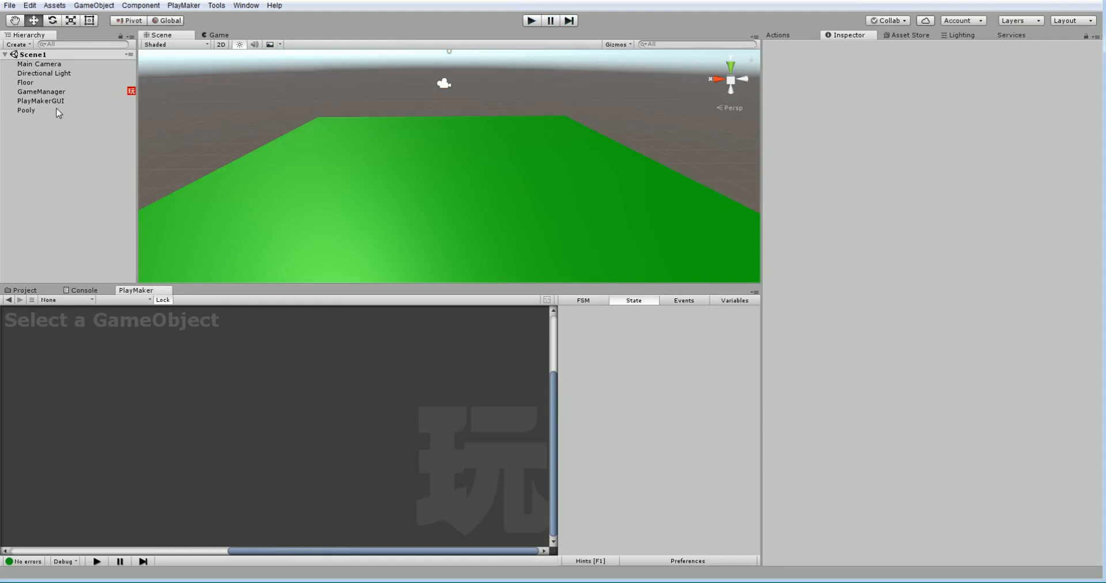
# Place the BadGuy prefab from the Prefabs folder on the green floor and show its FSM in the PlayMaker editor.
pyautogui.click(25, 290)
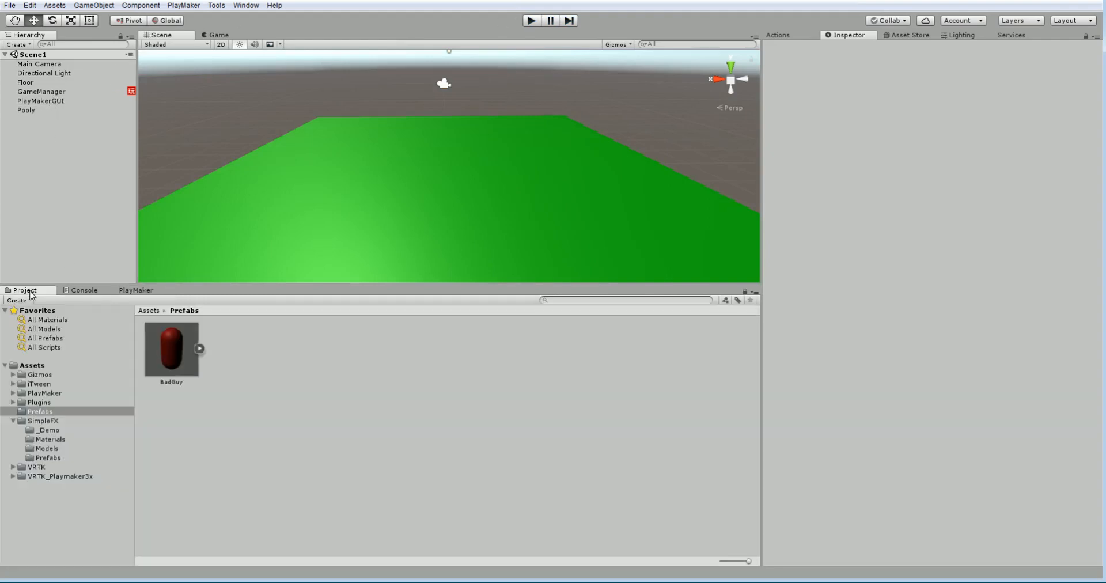
pyautogui.moveTo(195, 347); pyautogui.dragTo(400, 169)
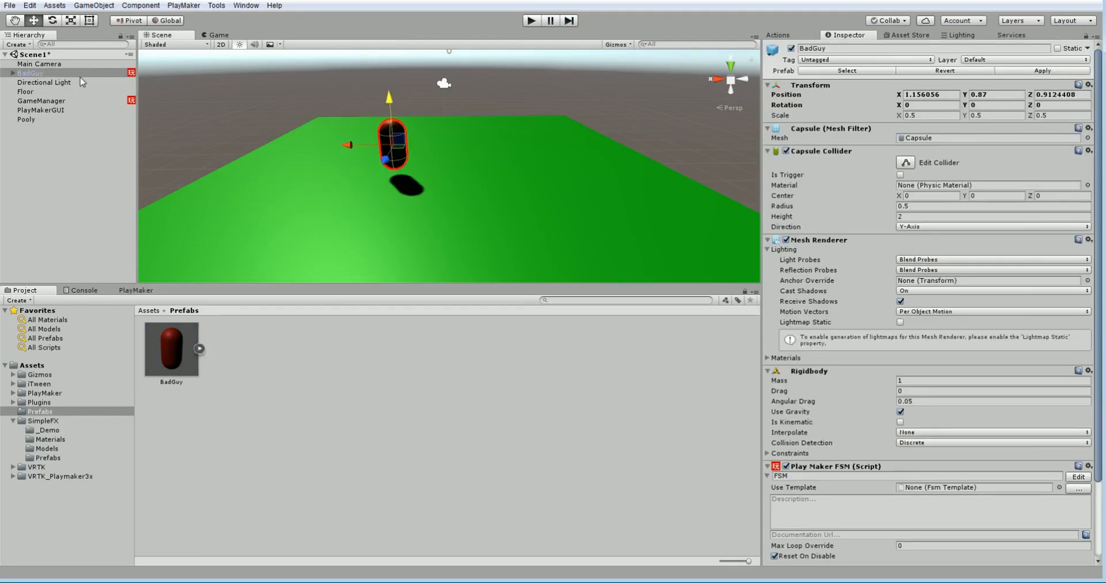
pyautogui.click(141, 289)
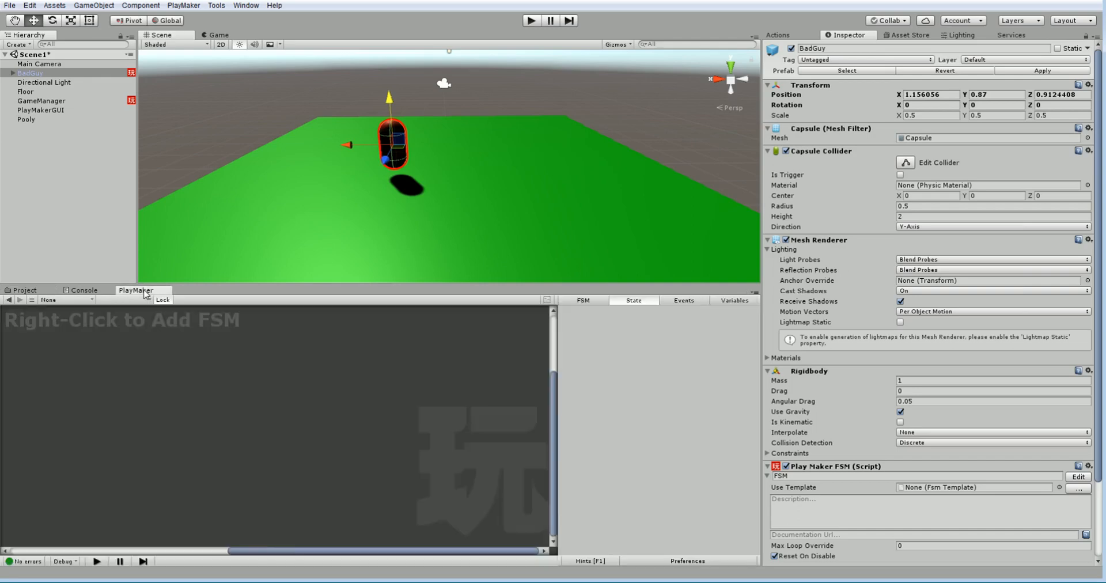
pyautogui.click(60, 84)
pyautogui.click(57, 75)
# Add a Wait action to the end of BadGuy's Spawn SFX state.
pyautogui.moveTo(159, 374); pyautogui.dragTo(168, 376)
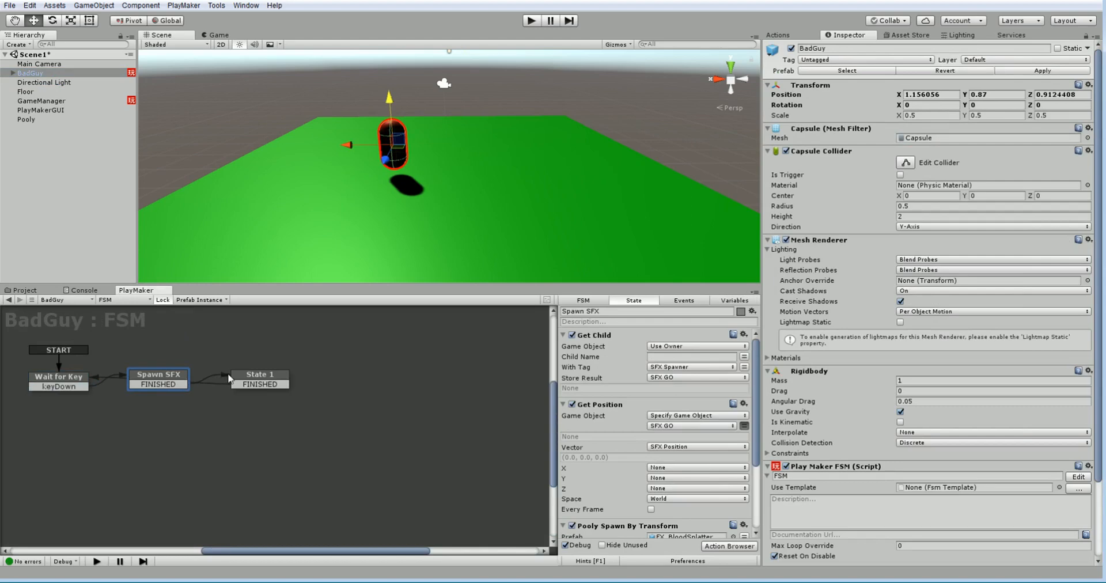
pyautogui.scroll(-3, 669, 350)
pyautogui.scroll(-1, 669, 349)
pyautogui.scroll(3, 669, 350)
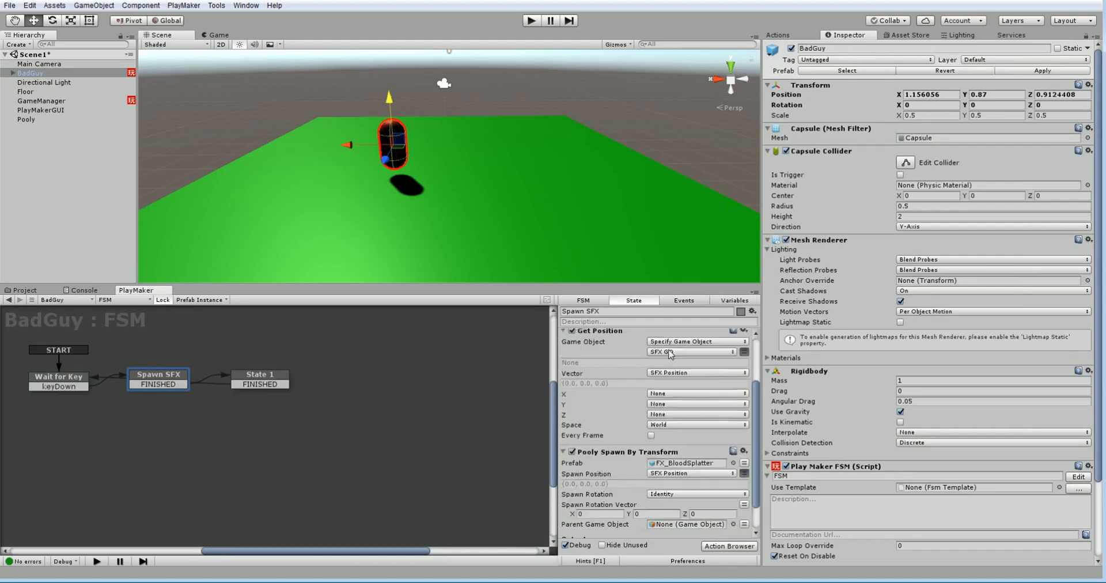
pyautogui.scroll(-3, 669, 352)
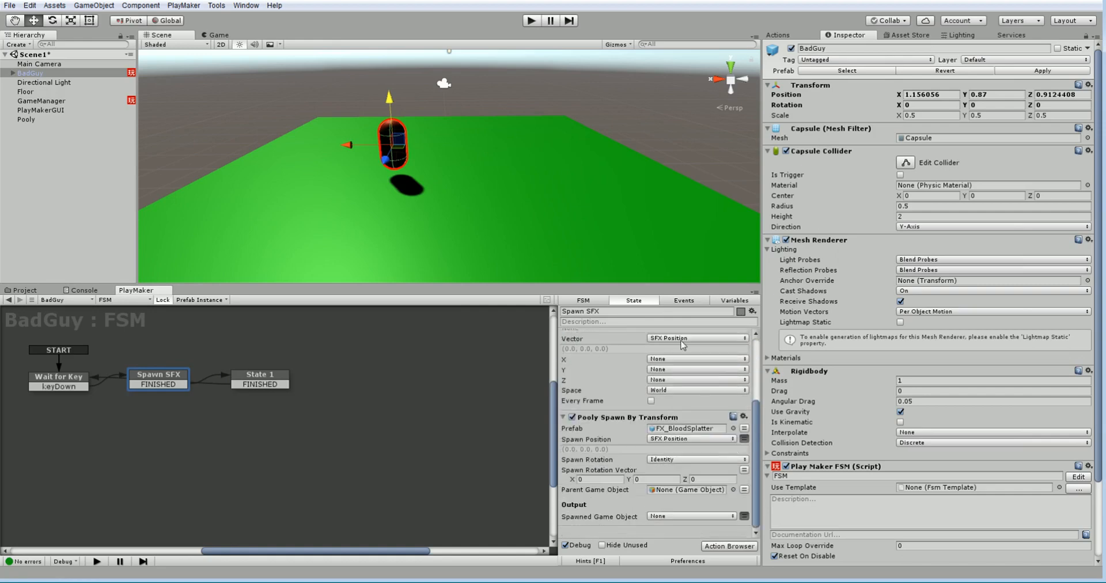
pyautogui.click(794, 37)
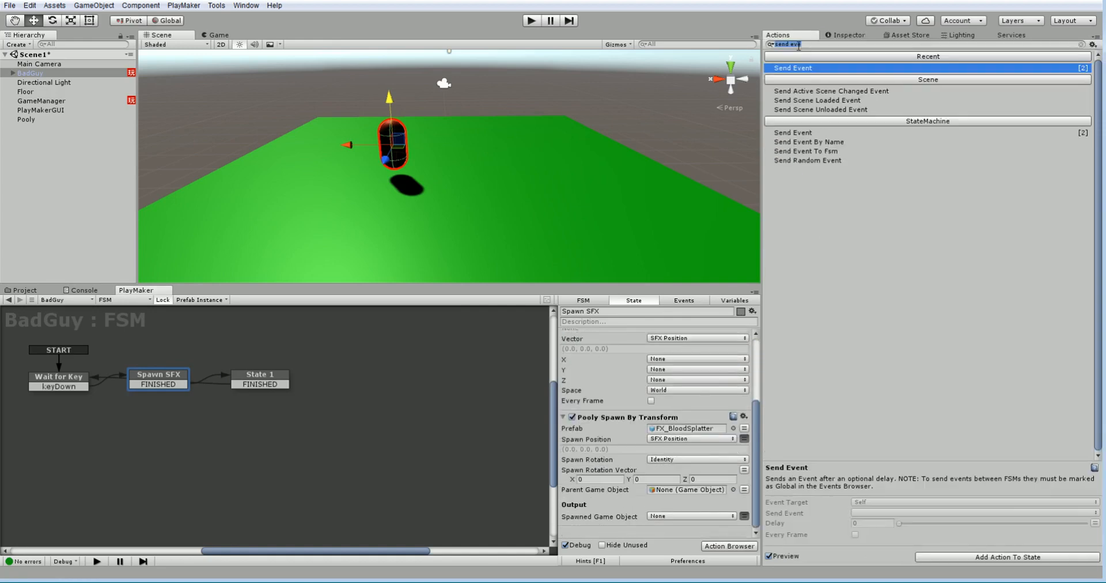
pyautogui.write('wait')
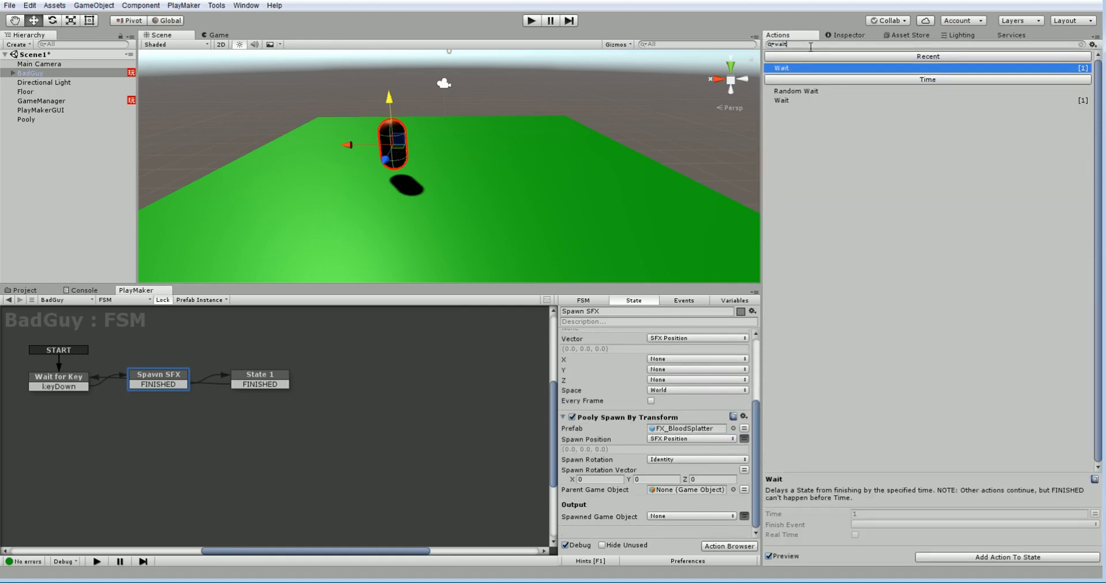
pyautogui.doubleClick(788, 68)
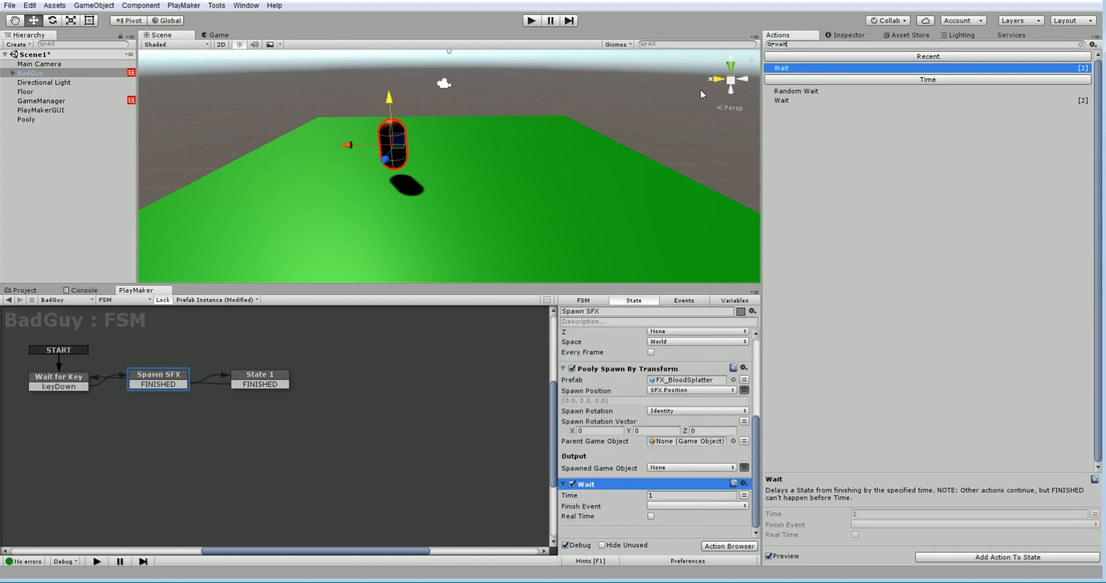
# Set the Wait action's time to 4.5 and its finish event to a new event named waited.
pyautogui.click(665, 495)
pyautogui.write('4.5')
pyautogui.click(660, 505)
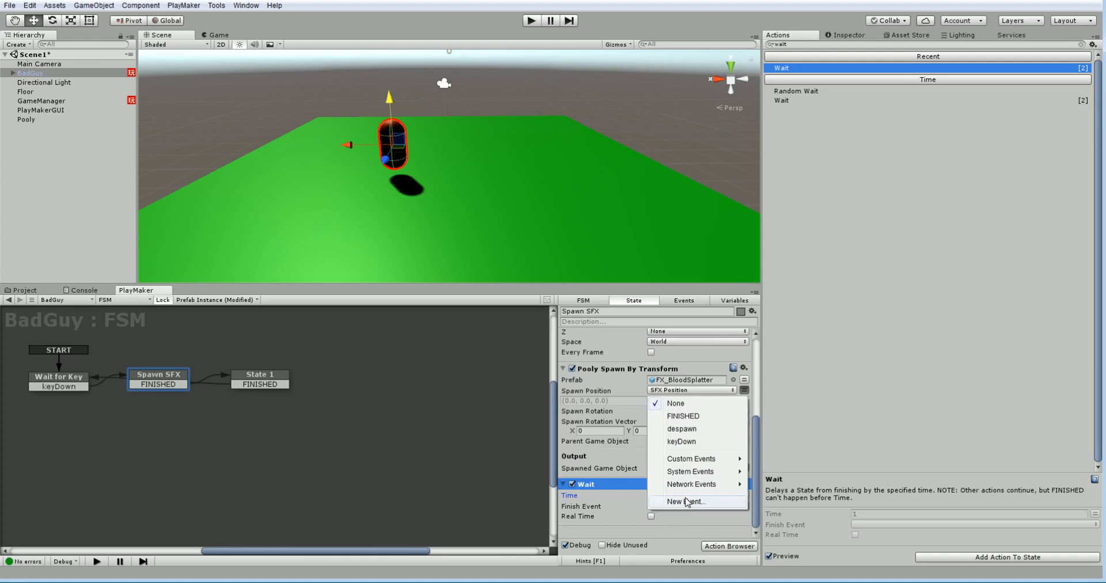
pyautogui.click(685, 501)
pyautogui.write('waited')
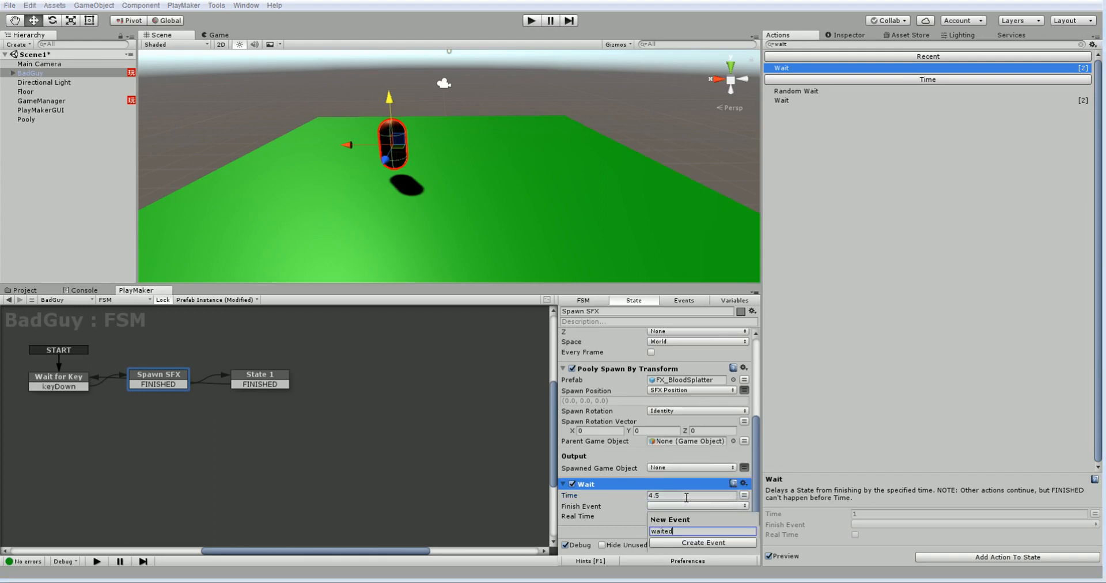
pyautogui.press('Return')
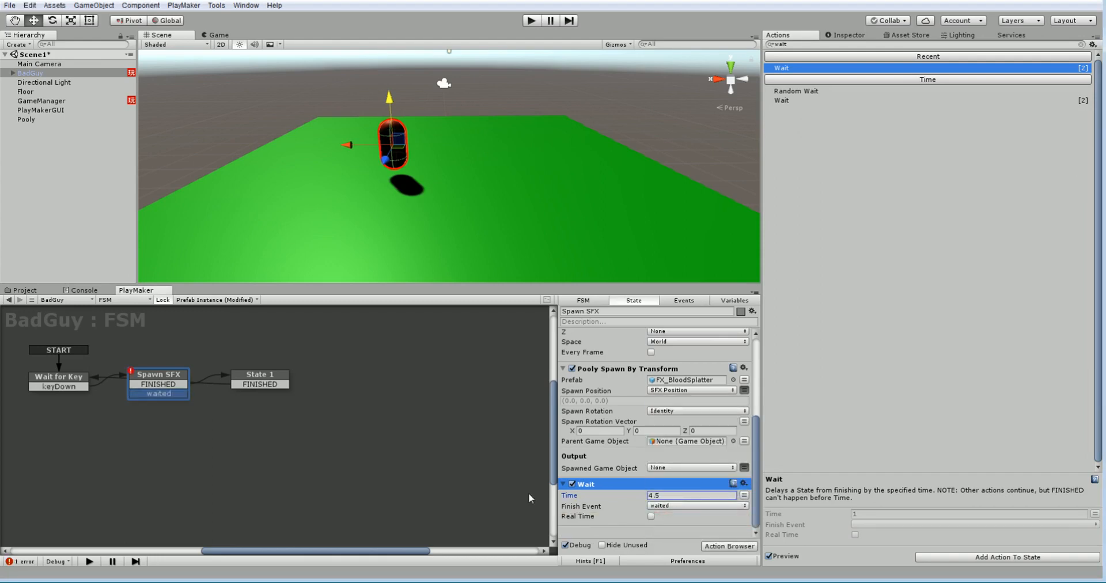
# Delete the FINISHED transition from Spawn SFX and link its waited transition to State 1.
pyautogui.click(185, 386)
pyautogui.rightClick(184, 386)
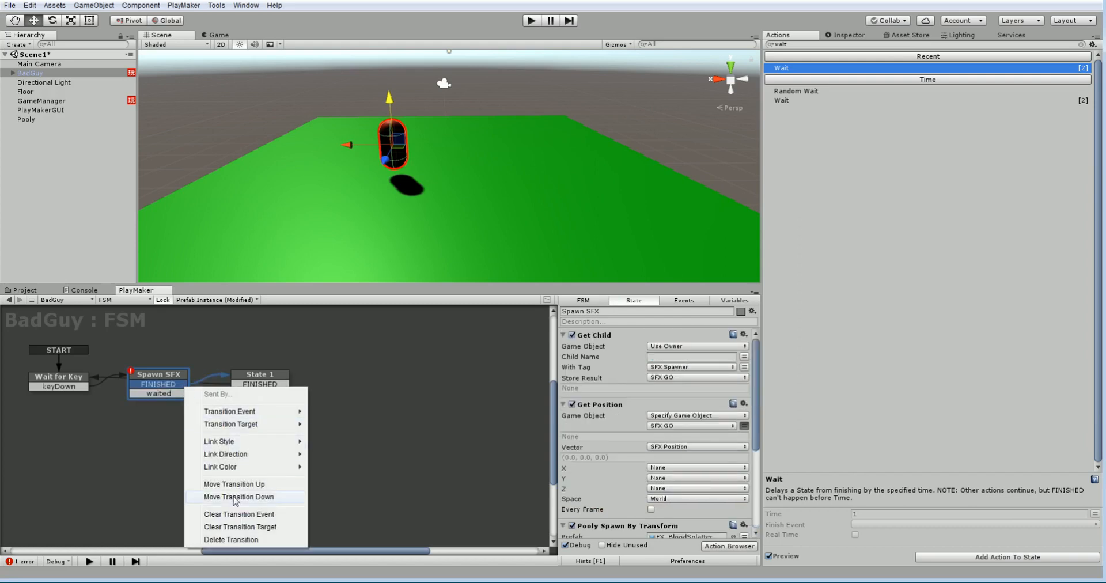
pyautogui.click(226, 540)
pyautogui.moveTo(181, 387); pyautogui.dragTo(270, 376)
pyautogui.moveTo(267, 375); pyautogui.dragTo(275, 377)
# Save the scene and apply the BadGuy instance's FSM changes to its prefab.
pyautogui.click(9, 5)
pyautogui.click(26, 47)
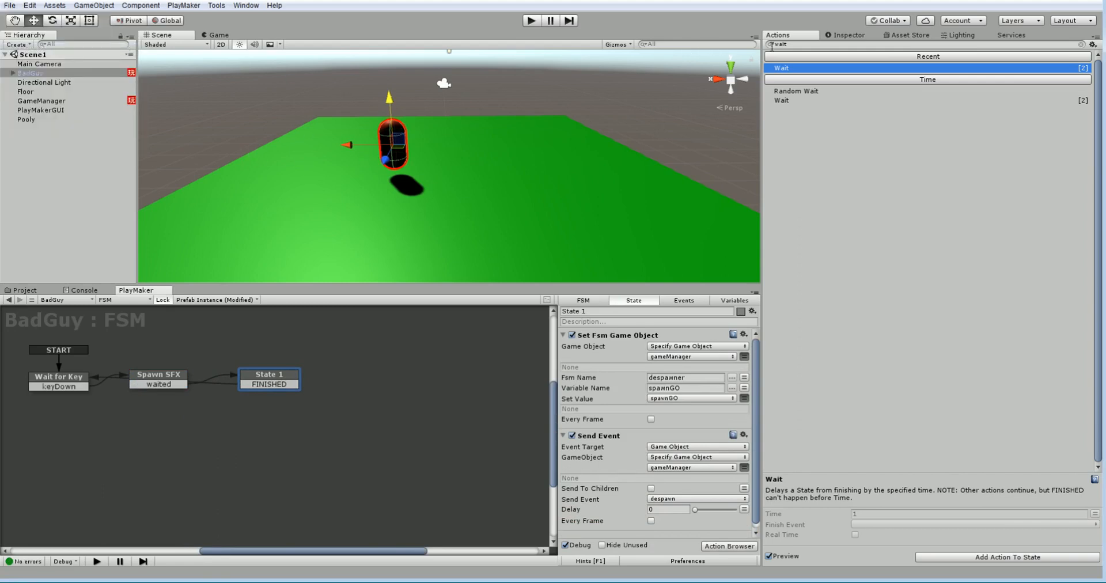
pyautogui.click(855, 35)
pyautogui.click(1025, 70)
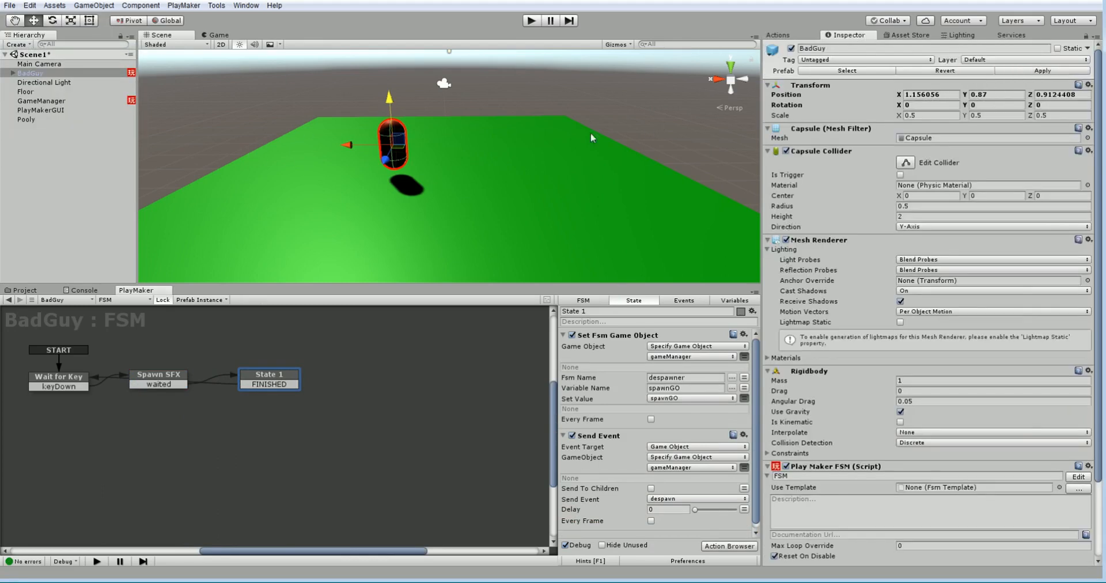
# Remove the BadGuy instance from the scene again.
pyautogui.click(43, 81)
pyautogui.click(30, 73)
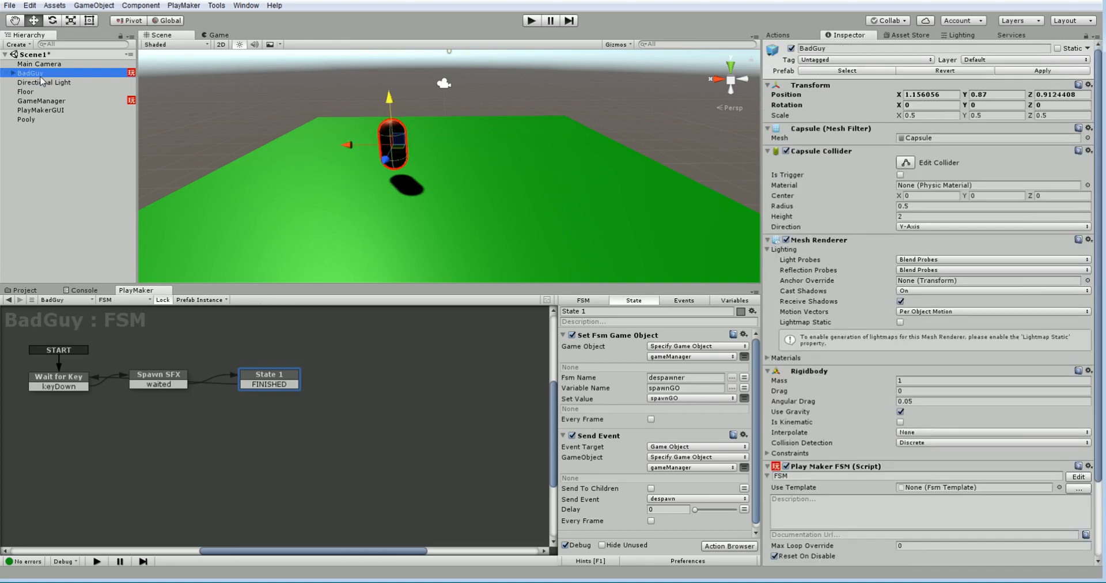
pyautogui.press('Delete')
# Run the scene and examine Pooly's Enemy and SFX categories and the SFX clones, then stop play mode.
pyautogui.click(531, 21)
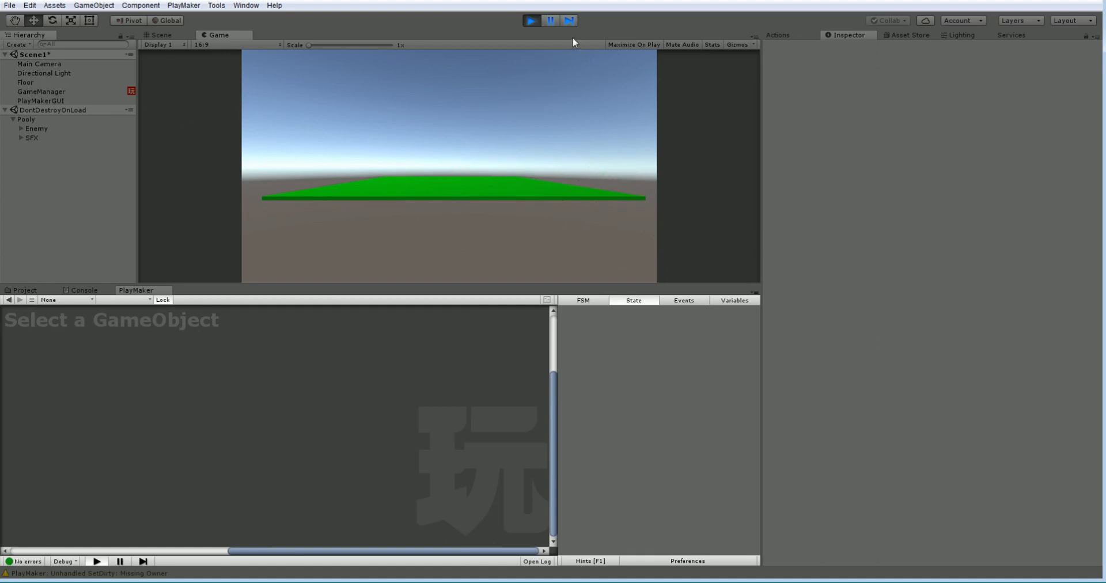
pyautogui.click(21, 139)
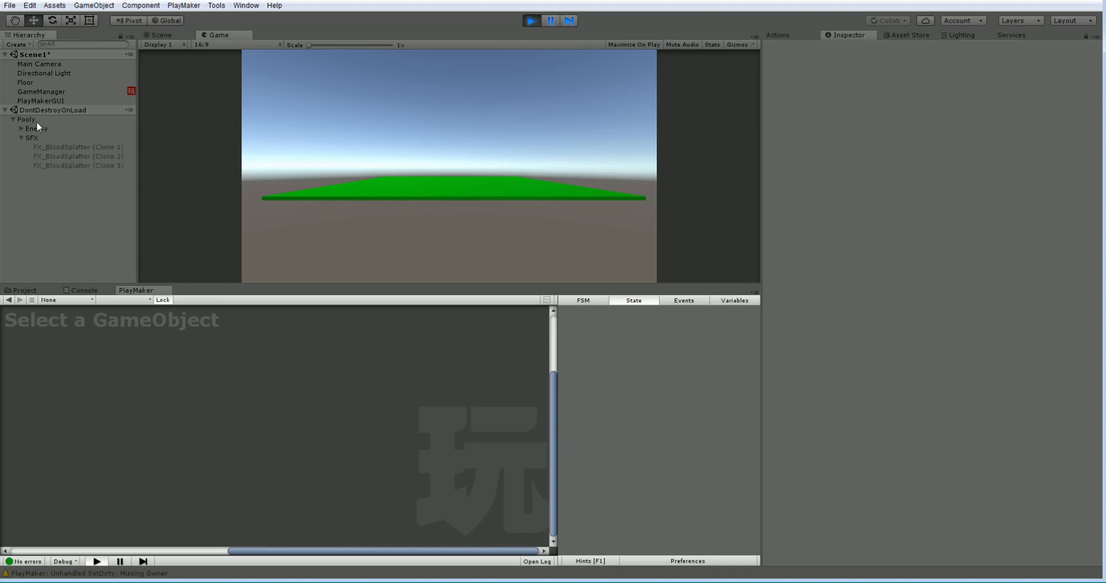
pyautogui.click(37, 121)
pyautogui.click(780, 204)
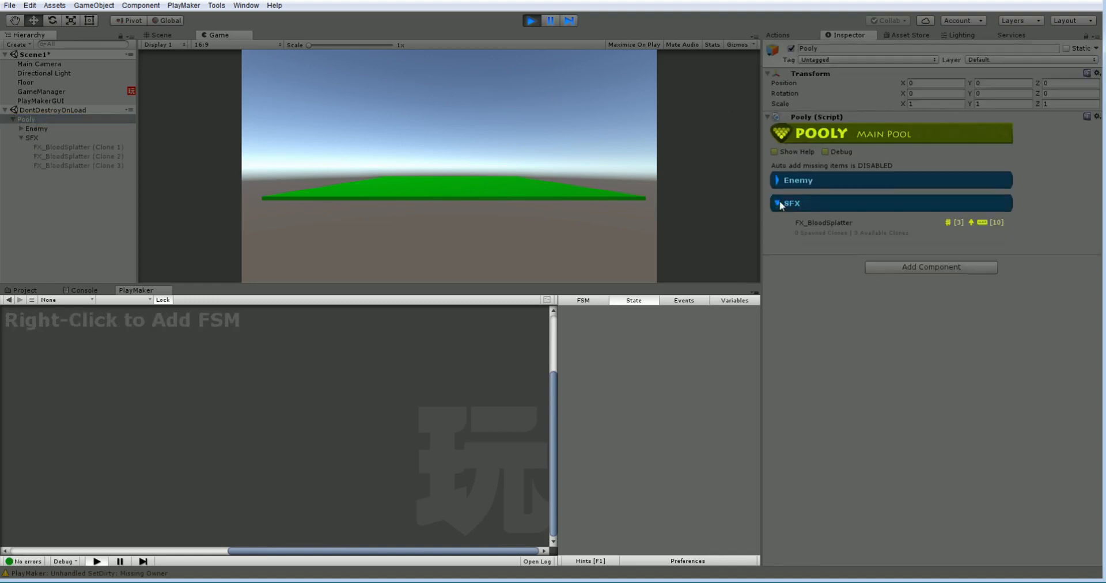
pyautogui.click(779, 180)
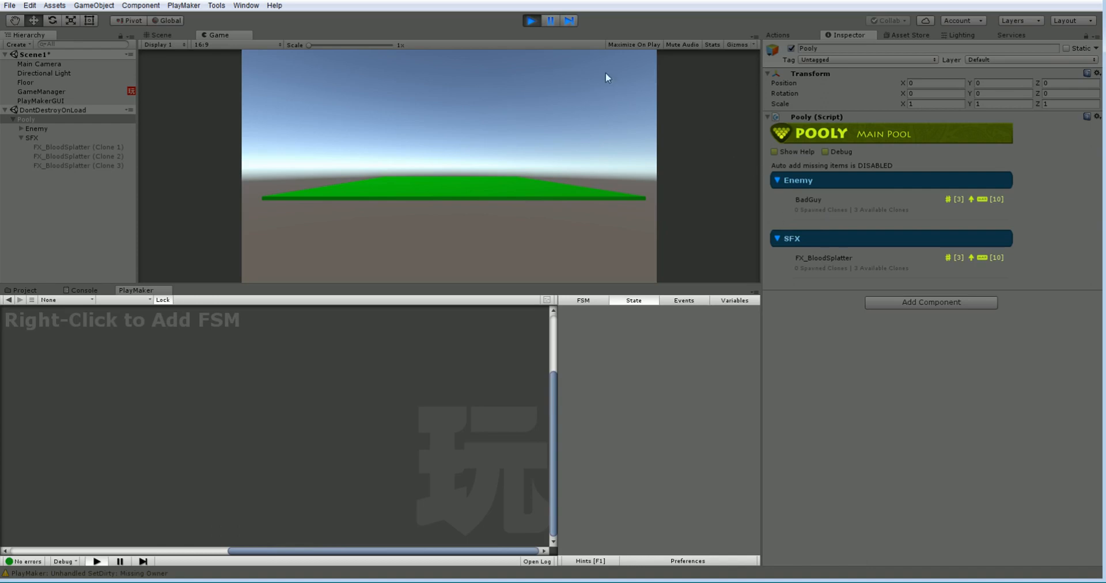
pyautogui.click(531, 21)
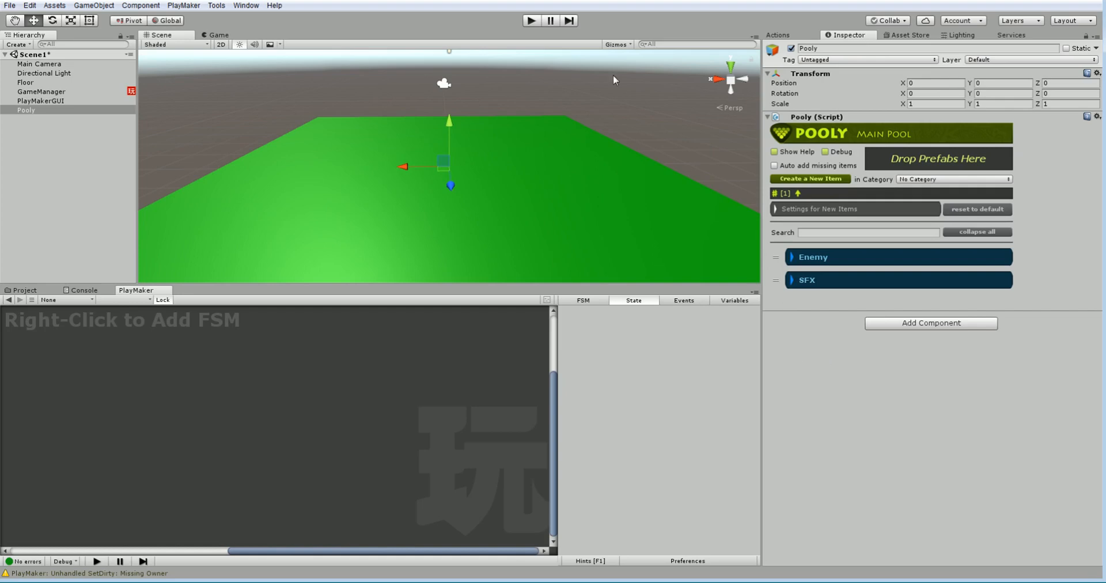
# Open GameManager's despawner FSM in the PlayMaker editor.
pyautogui.click(70, 93)
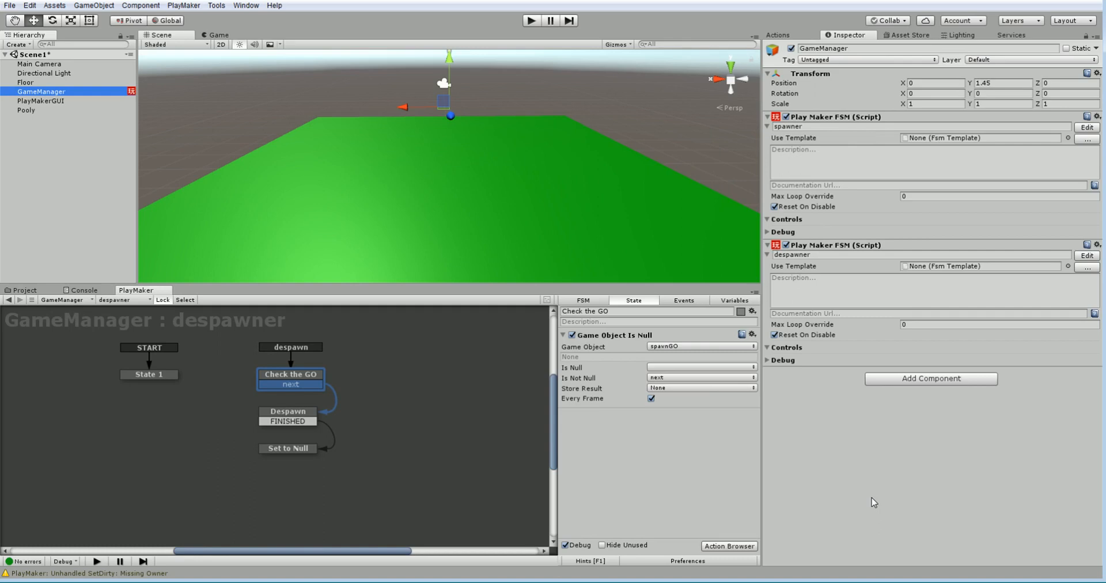
pyautogui.click(1093, 256)
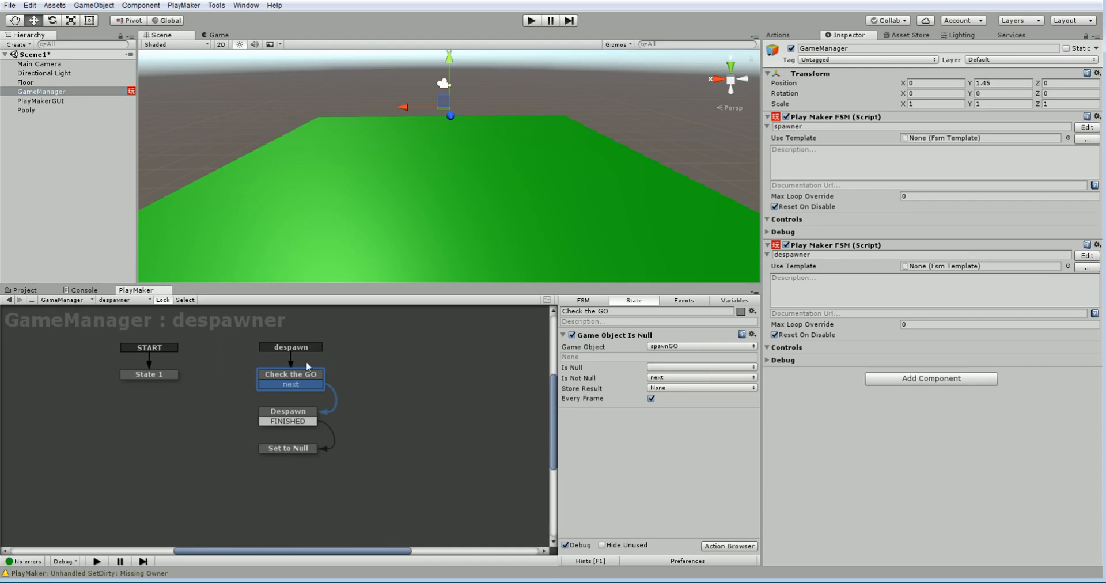